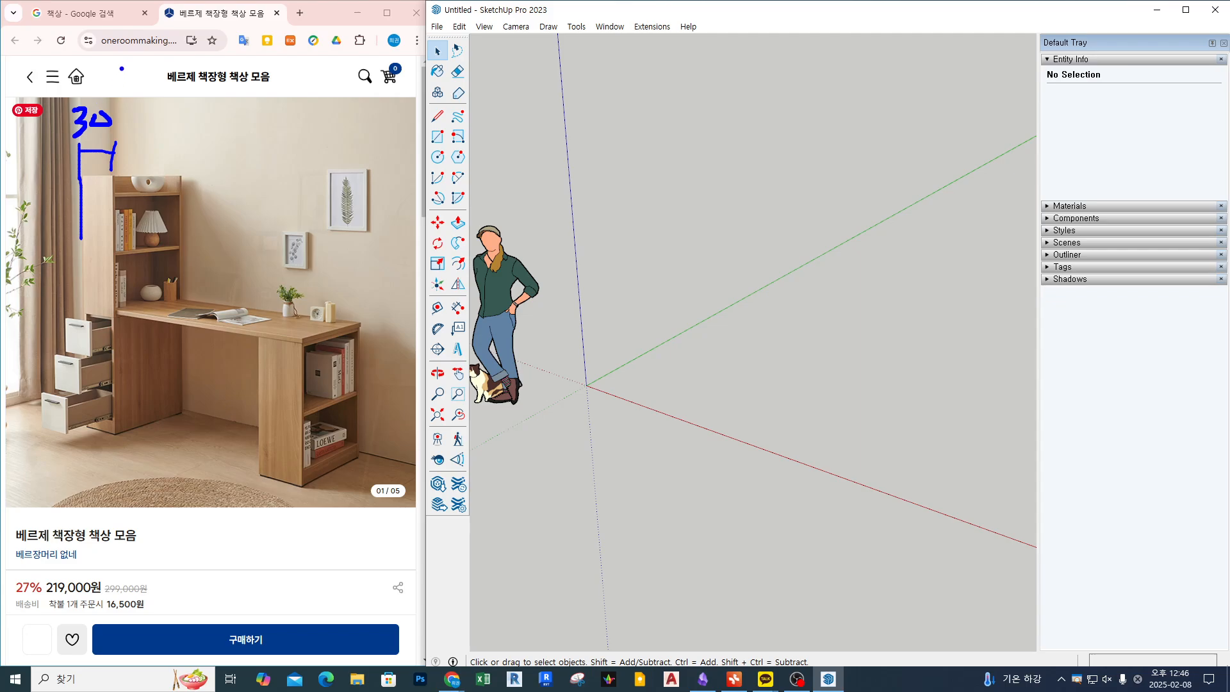
mouse_move(121, 68)
left_mouse_down()
mouse_move(101, 100)
mouse_move(130, 120)
left_mouse_up()
mouse_move(70, 174)
left_mouse_down()
mouse_move(115, 177)
mouse_move(70, 321)
mouse_move(70, 428)
mouse_move(108, 437)
mouse_move(102, 184)
mouse_move(186, 165)
mouse_move(183, 184)
mouse_move(106, 186)
left_mouse_up()
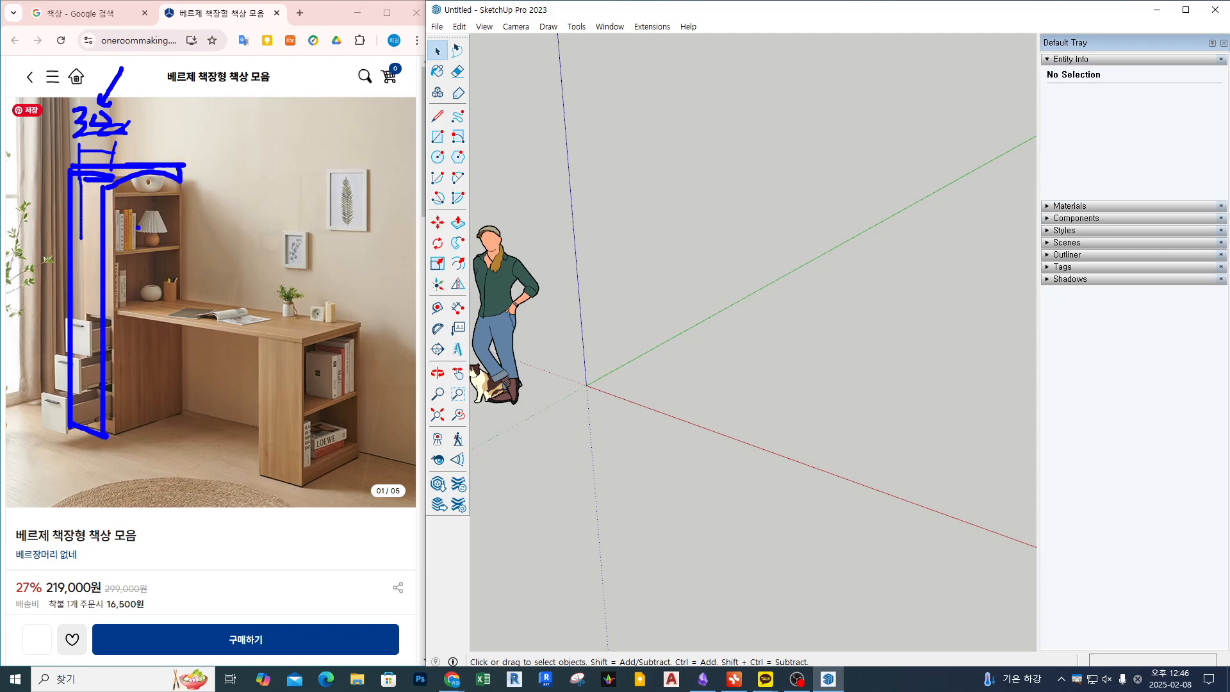
left_click_drag(150, 258, 142, 261)
mouse_move(117, 149)
left_mouse_down()
mouse_move(175, 149)
mouse_move(184, 163)
left_mouse_up()
left_click_drag(182, 318, 223, 330)
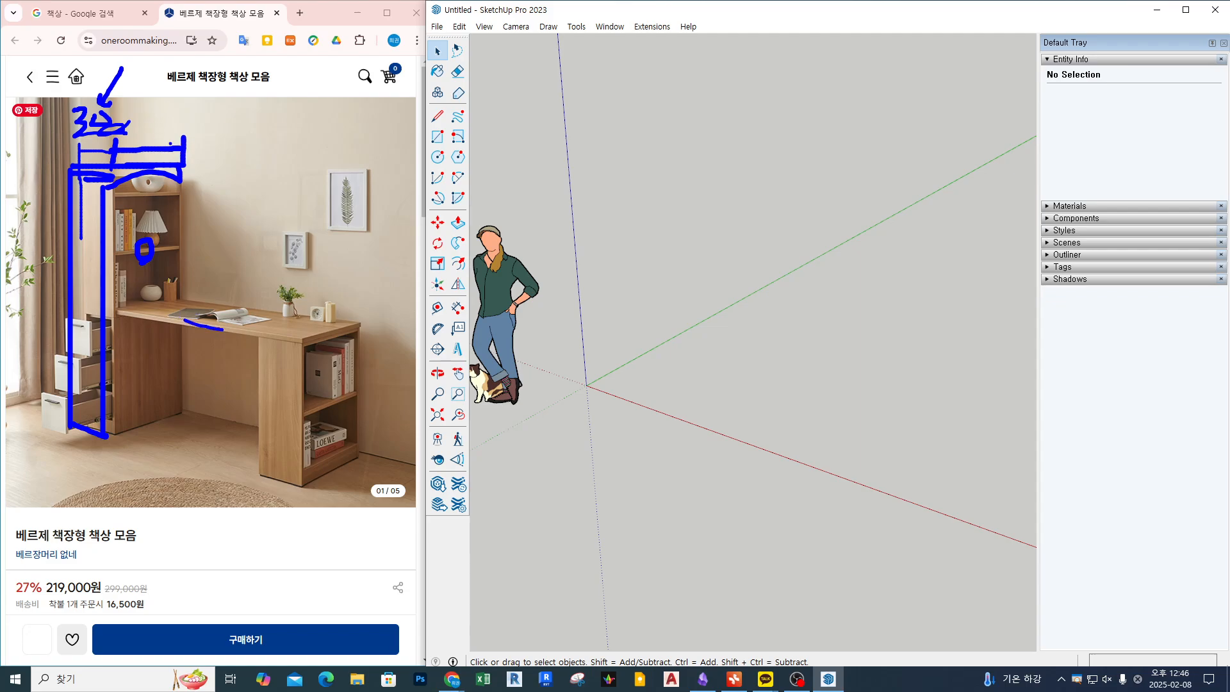
mouse_move(157, 110)
left_mouse_down()
mouse_move(161, 132)
mouse_move(173, 113)
left_mouse_up()
left_click_drag(178, 108, 168, 136)
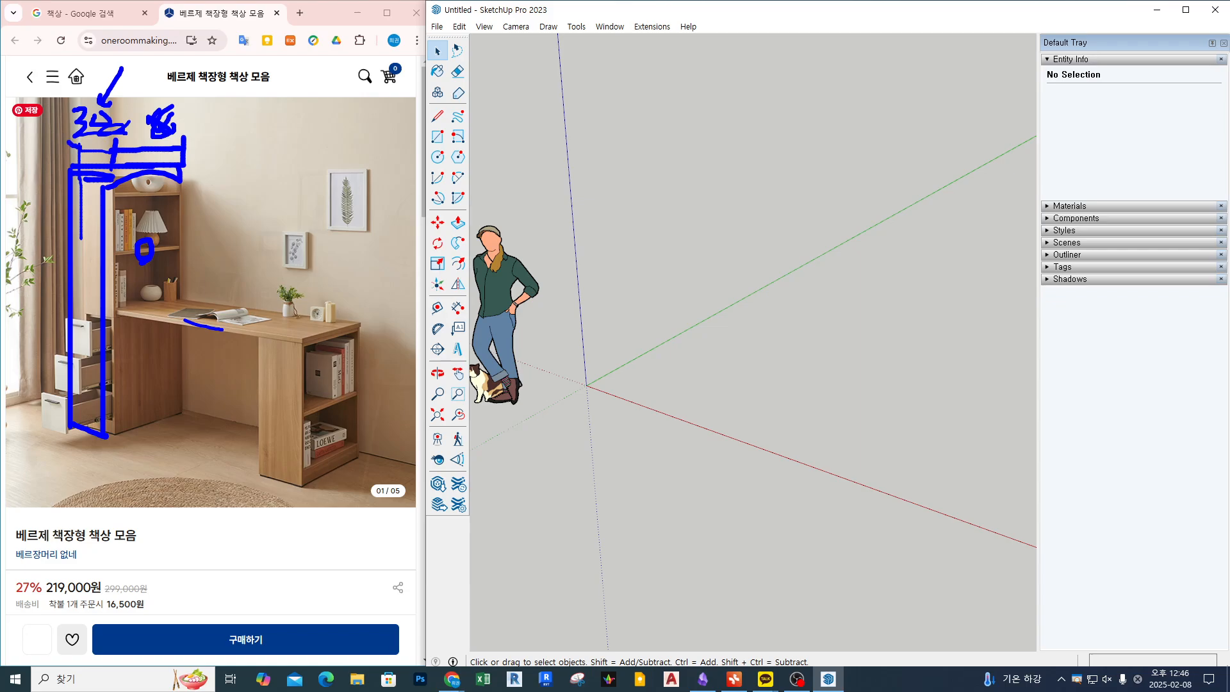
left_click_drag(81, 146, 71, 118)
left_click_drag(157, 148, 241, 166)
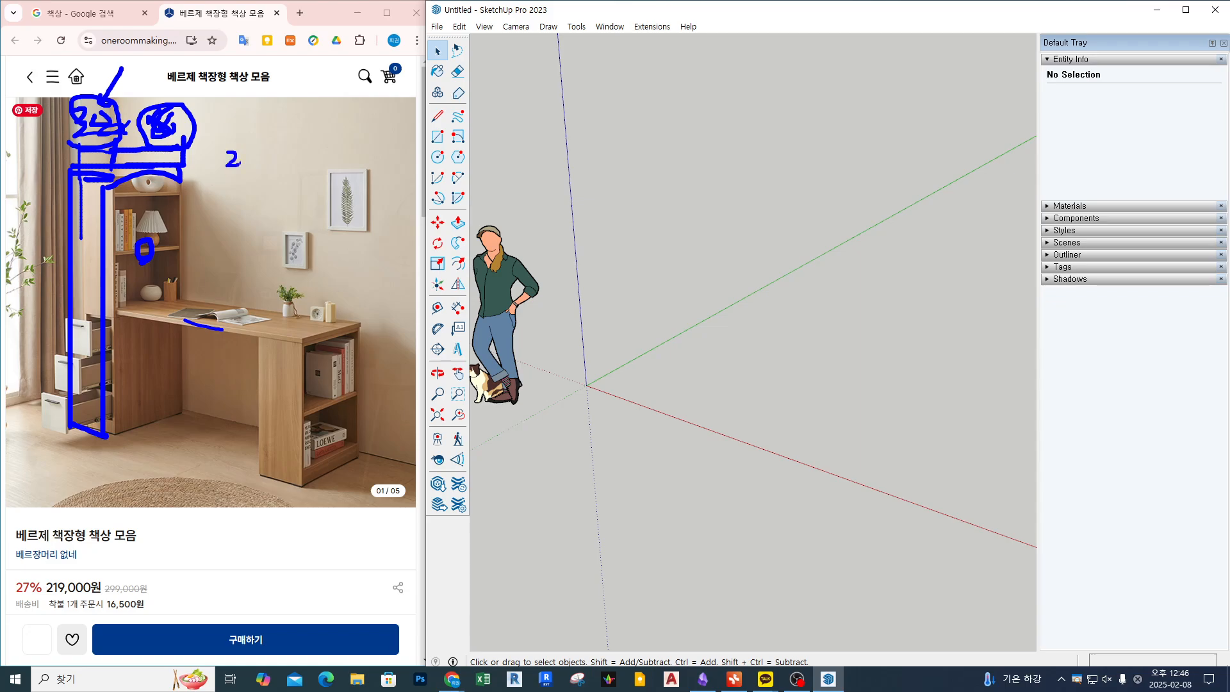
mouse_move(143, 316)
left_mouse_down()
mouse_move(178, 315)
mouse_move(160, 458)
mouse_move(241, 484)
left_mouse_up()
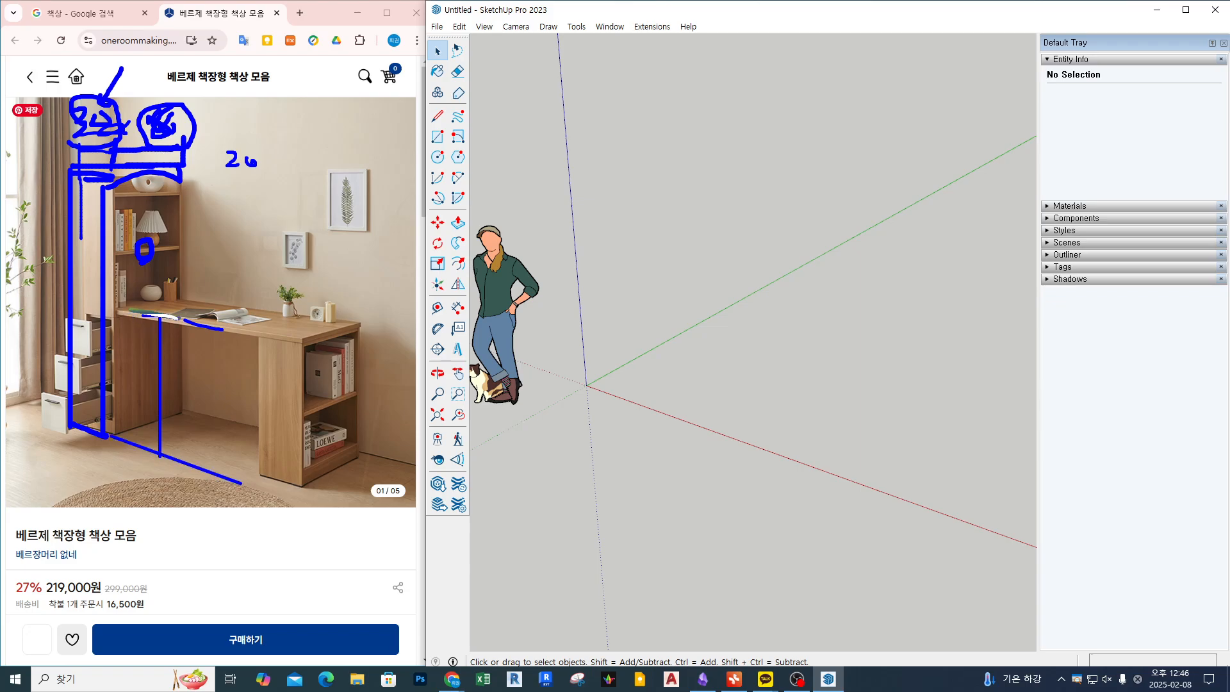
left_click_drag(130, 309, 181, 318)
mouse_move(551, 318)
left_mouse_down()
mouse_move(557, 364)
mouse_move(628, 333)
mouse_move(676, 333)
left_mouse_up()
mouse_move(686, 317)
left_mouse_down()
mouse_move(708, 340)
mouse_move(735, 327)
left_mouse_up()
mouse_move(753, 323)
left_mouse_down()
mouse_move(759, 336)
mouse_move(770, 330)
left_mouse_up()
mouse_move(672, 364)
left_mouse_down()
mouse_move(772, 360)
mouse_move(803, 335)
left_mouse_up()
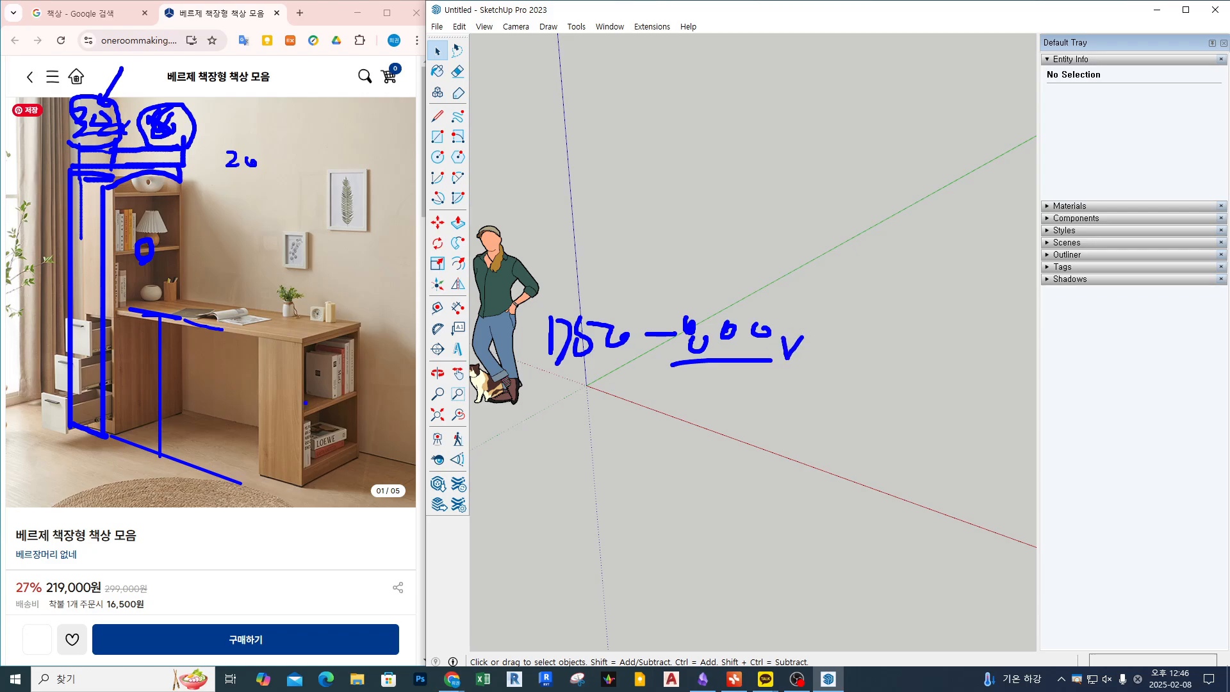
mouse_move(121, 424)
left_mouse_down()
mouse_move(85, 443)
mouse_move(242, 467)
mouse_move(300, 487)
mouse_move(298, 510)
left_mouse_up()
mouse_move(240, 417)
left_mouse_down()
mouse_move(166, 403)
mouse_move(206, 402)
left_mouse_up()
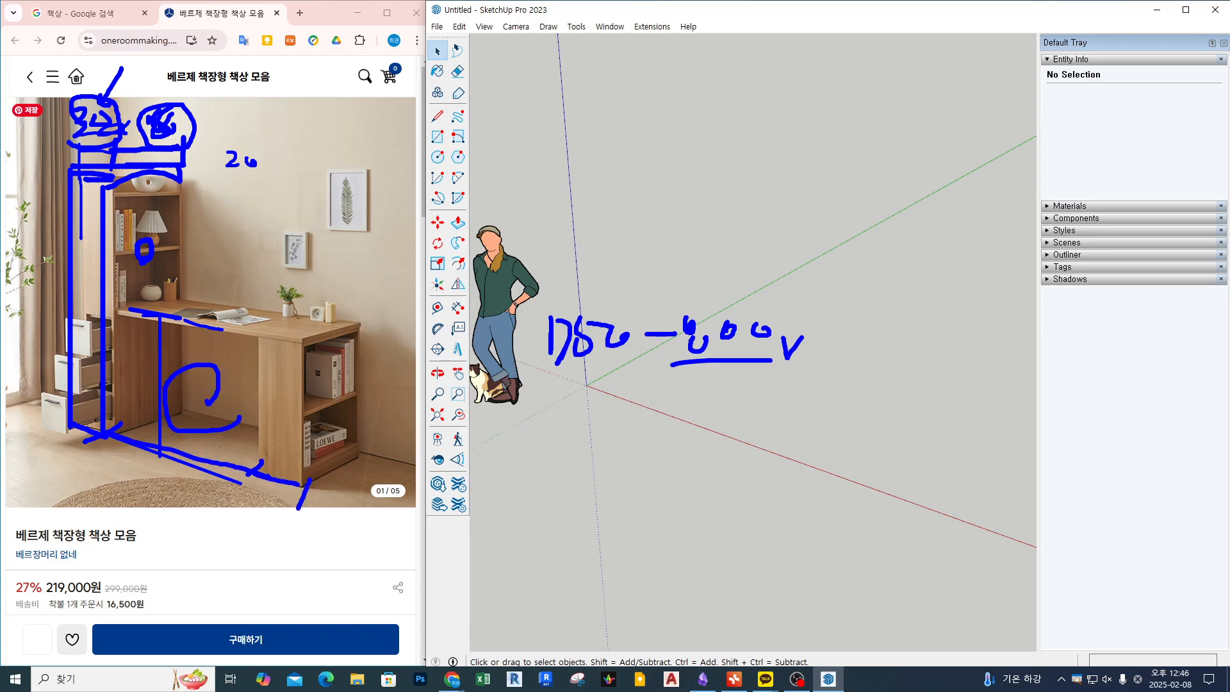
mouse_move(297, 117)
left_mouse_down()
mouse_move(316, 159)
mouse_move(301, 168)
left_mouse_up()
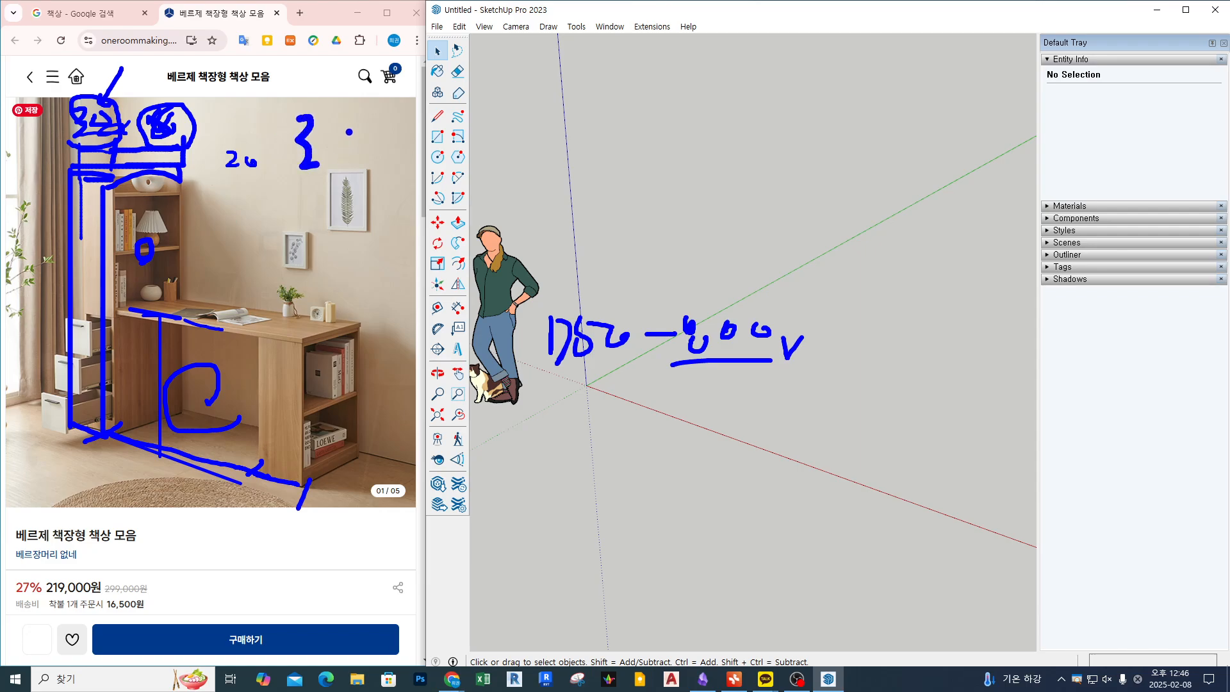
mouse_move(352, 127)
left_mouse_down()
mouse_move(345, 143)
mouse_move(369, 144)
left_mouse_up()
left_click_drag(300, 172, 365, 173)
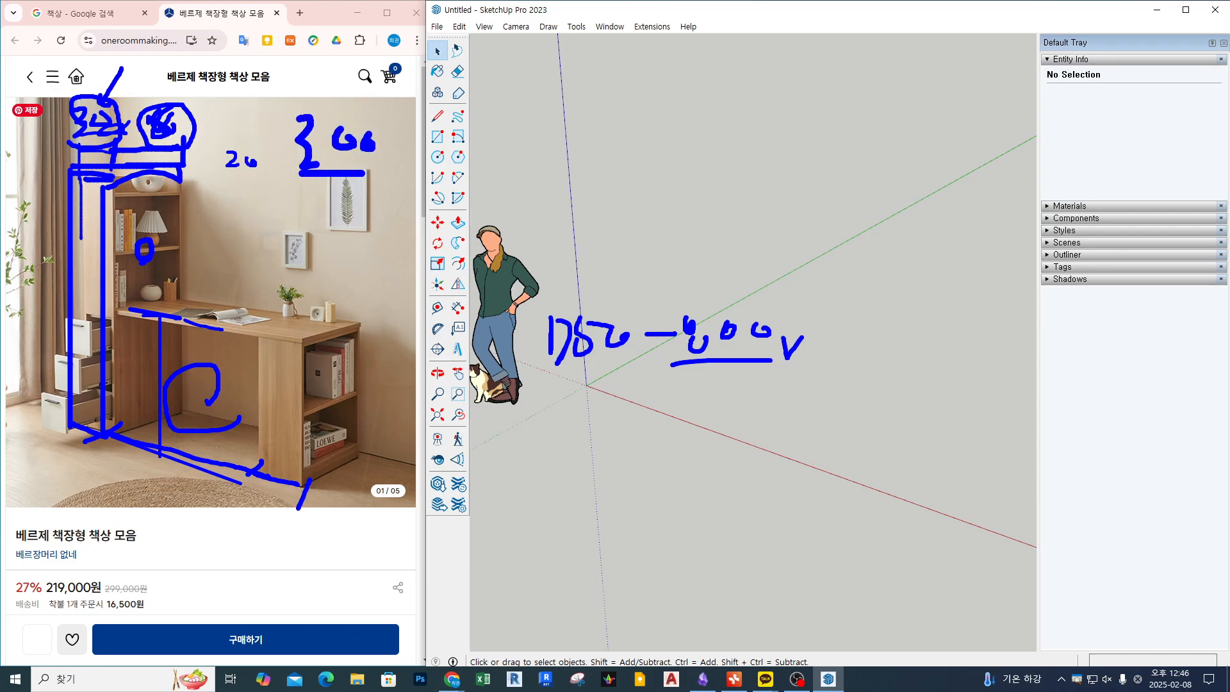
mouse_move(118, 311)
left_mouse_down()
mouse_move(185, 296)
mouse_move(190, 323)
mouse_move(256, 339)
mouse_move(300, 313)
mouse_move(195, 292)
mouse_move(225, 301)
left_mouse_up()
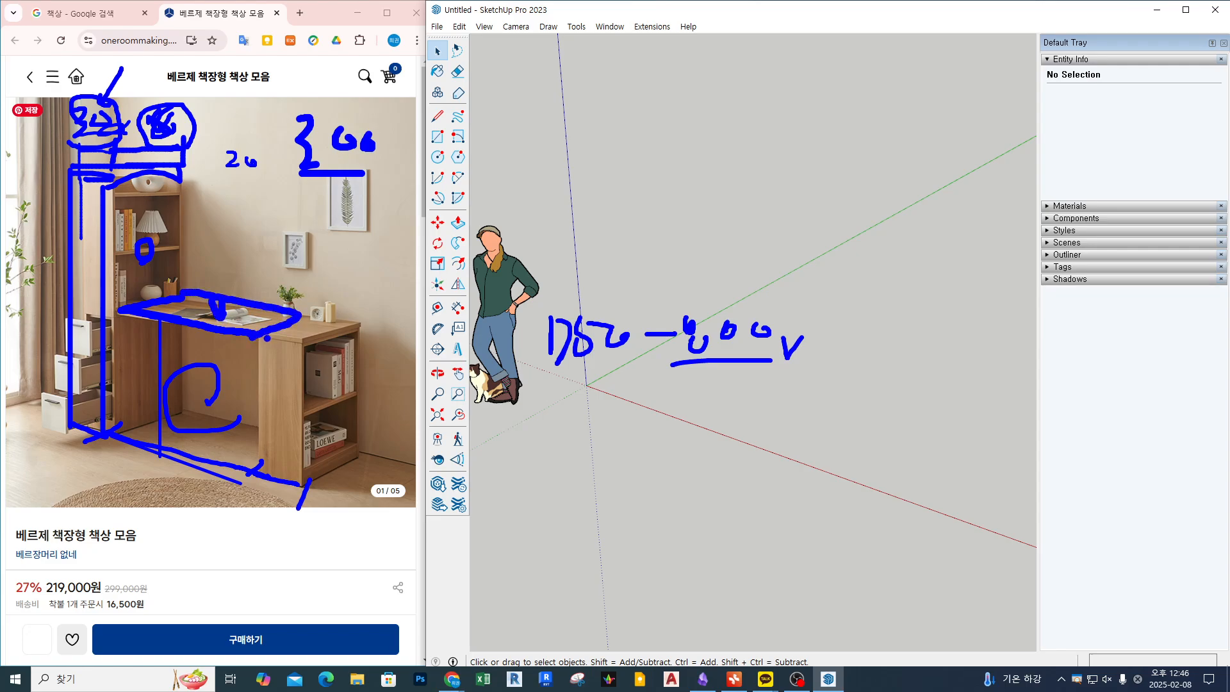
left_click_drag(266, 337, 311, 342)
mouse_move(266, 299)
left_mouse_down()
mouse_move(350, 320)
mouse_move(266, 341)
left_mouse_up()
left_click_drag(330, 280, 329, 300)
left_click_drag(346, 280, 340, 299)
left_click_drag(358, 284, 372, 297)
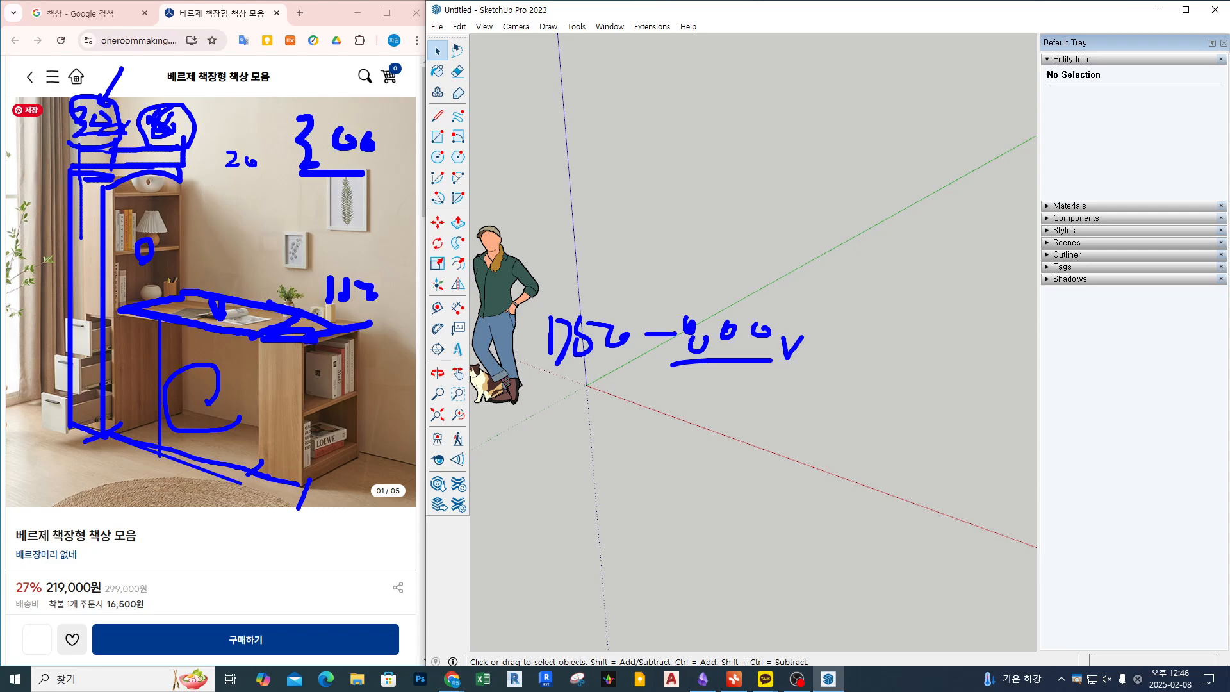
key("Escape")
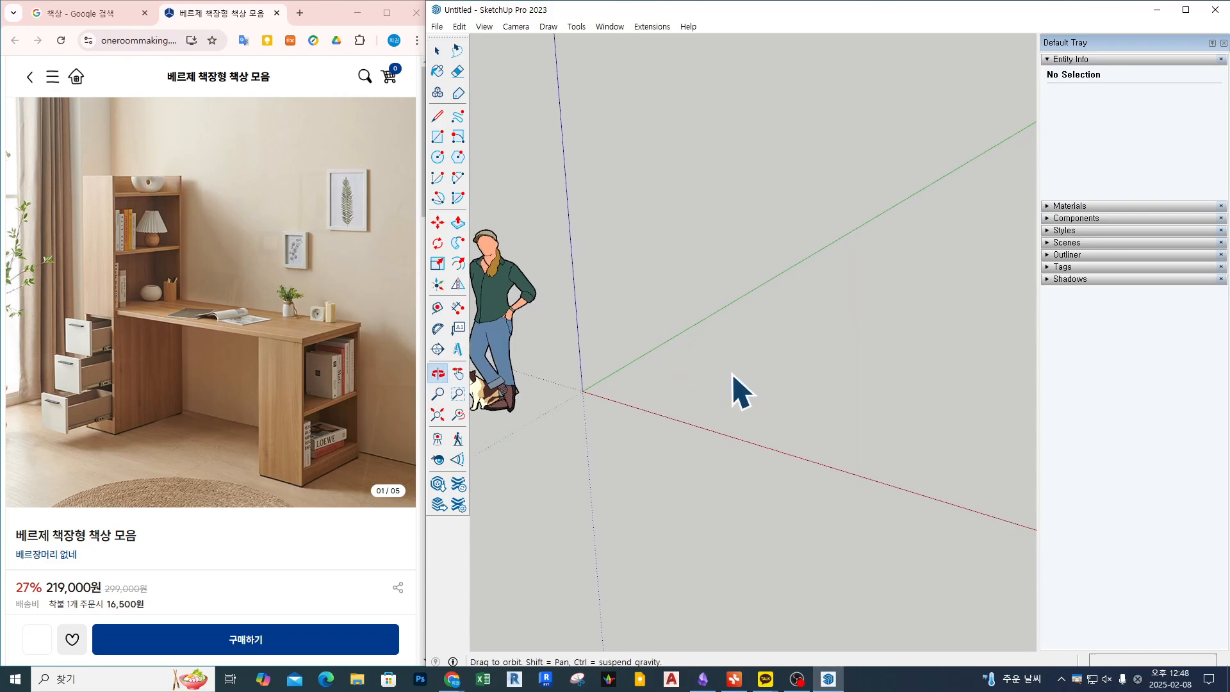
- Place construction guides directly along the blue and red axes with the Tape Measure tool
middle_click_drag(721, 377, 708, 384)
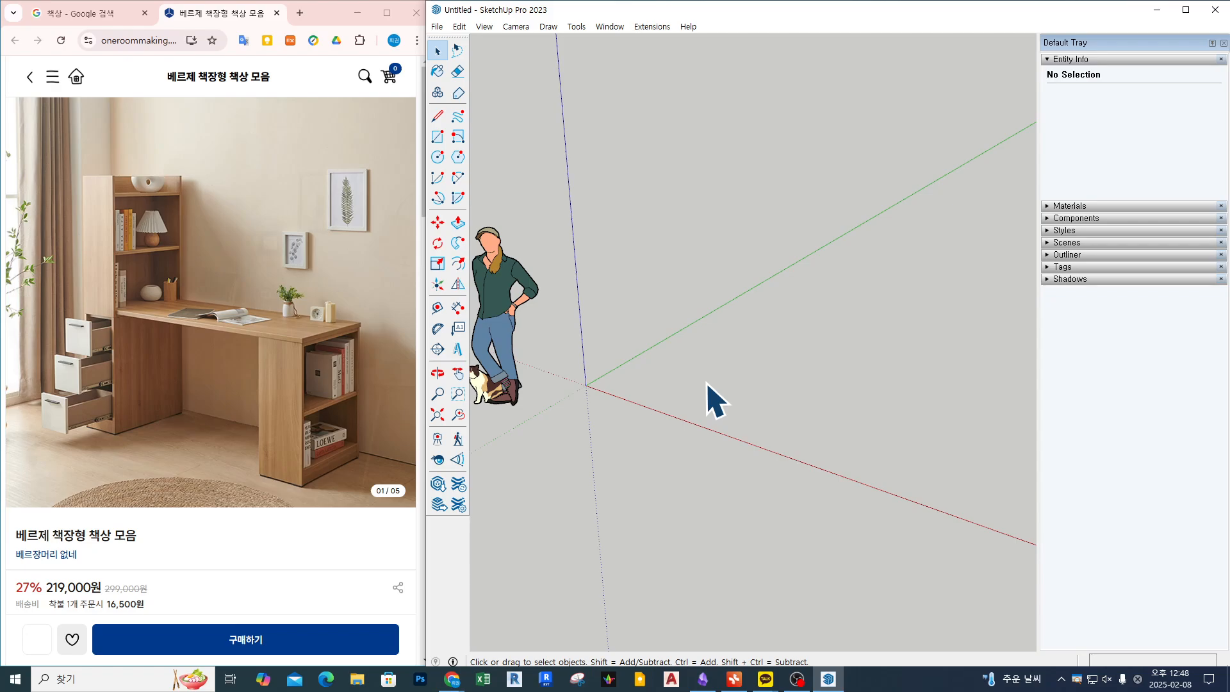
key("t")
left_click(576, 280)
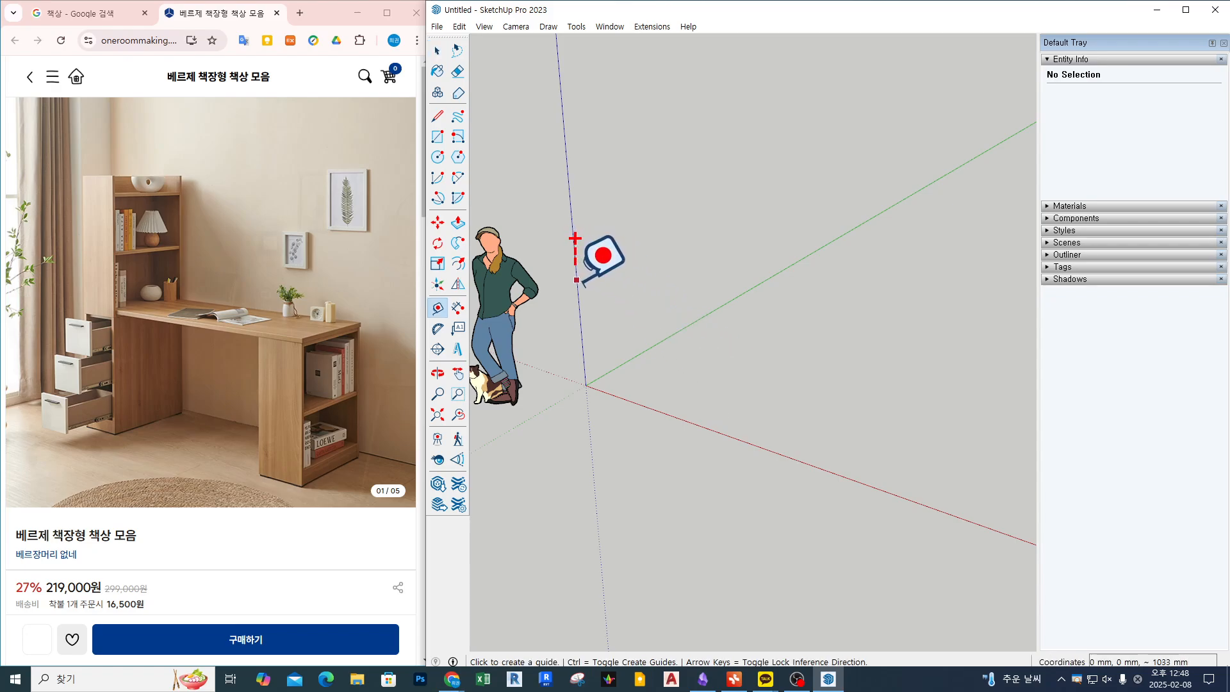
left_click(690, 423)
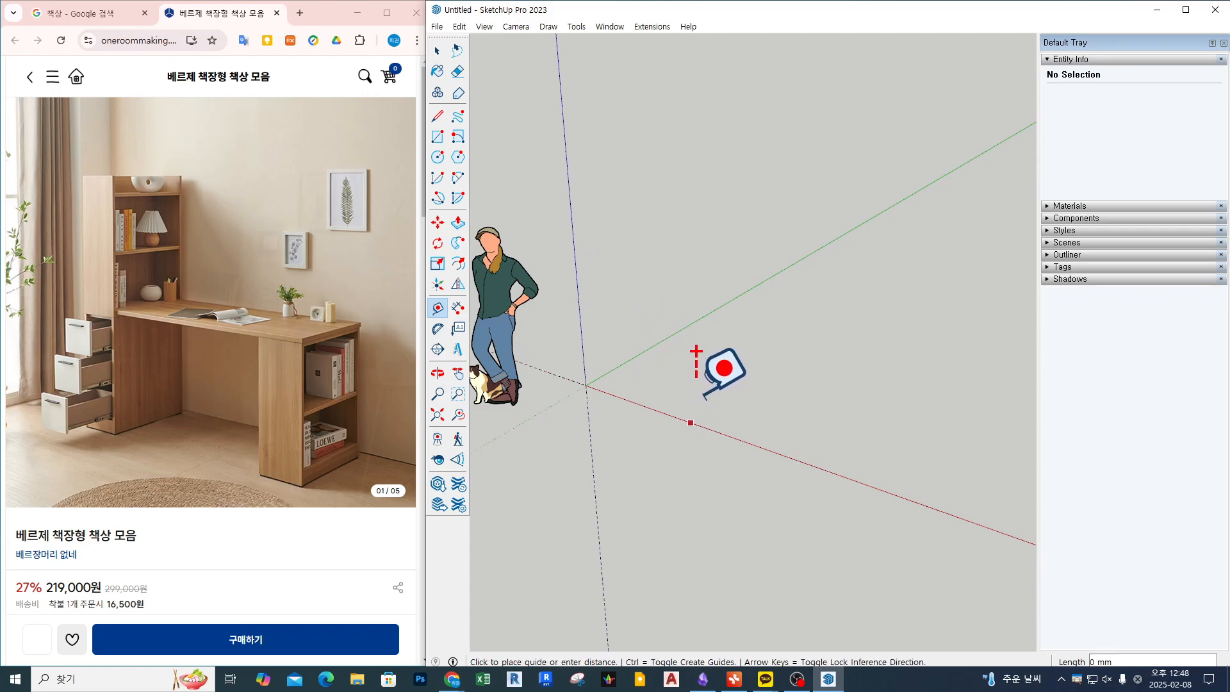
key("Escape")
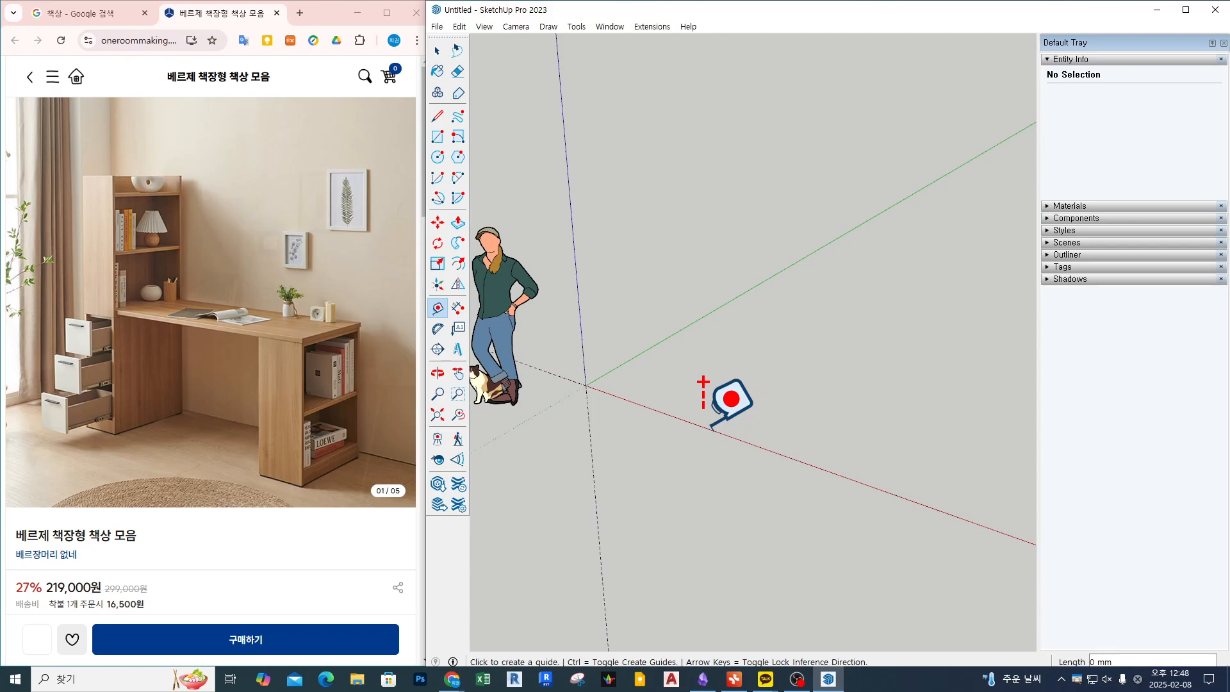
- Place a horizontal guide 750 mm above the red axis and a vertical guide 300 mm from the blue axis along the red direction
left_click(714, 431)
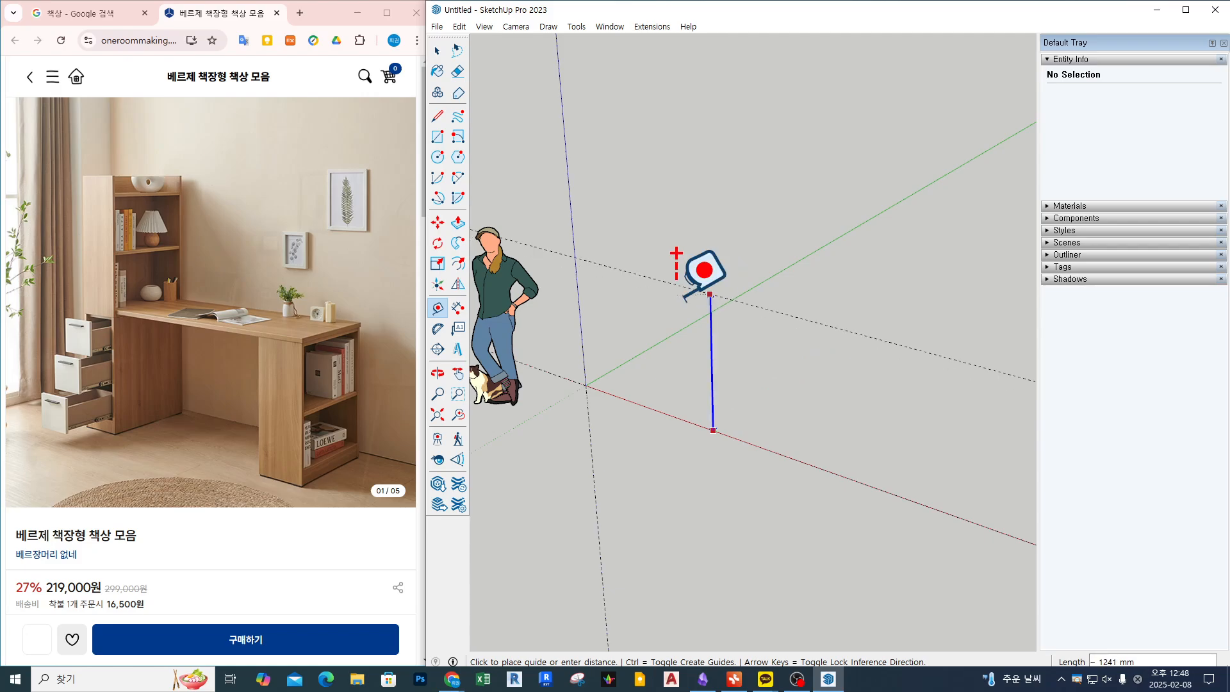
type("750")
key("Return")
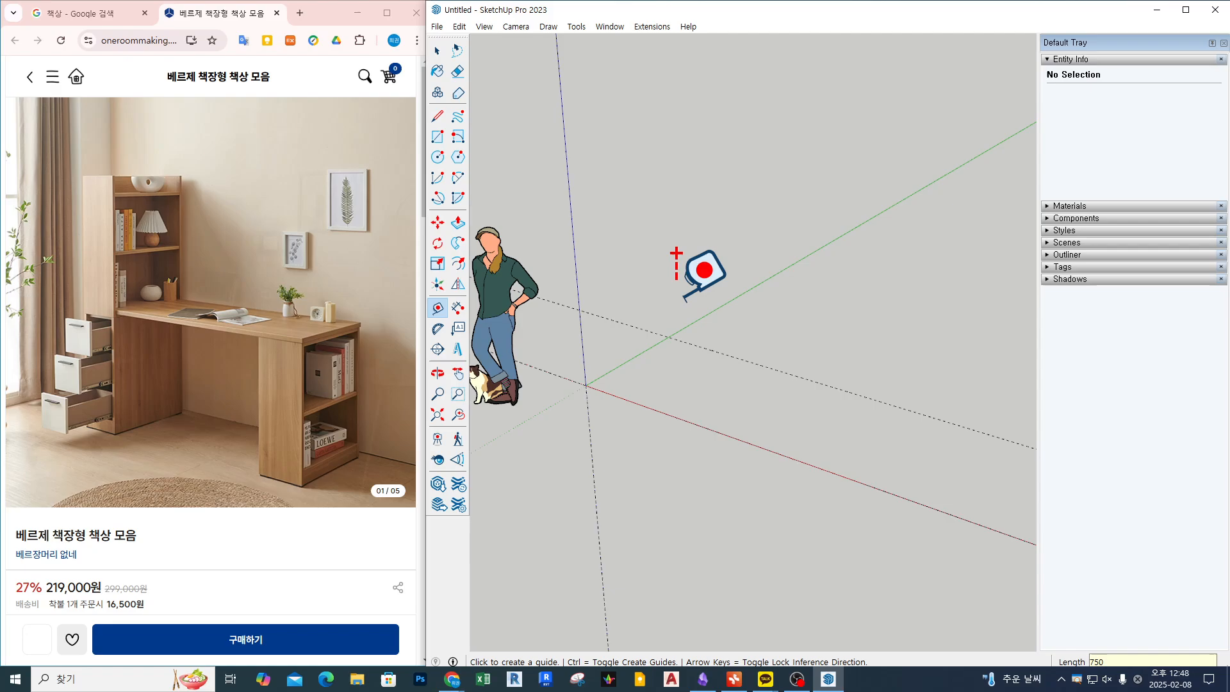
middle_click_drag(637, 373, 615, 212)
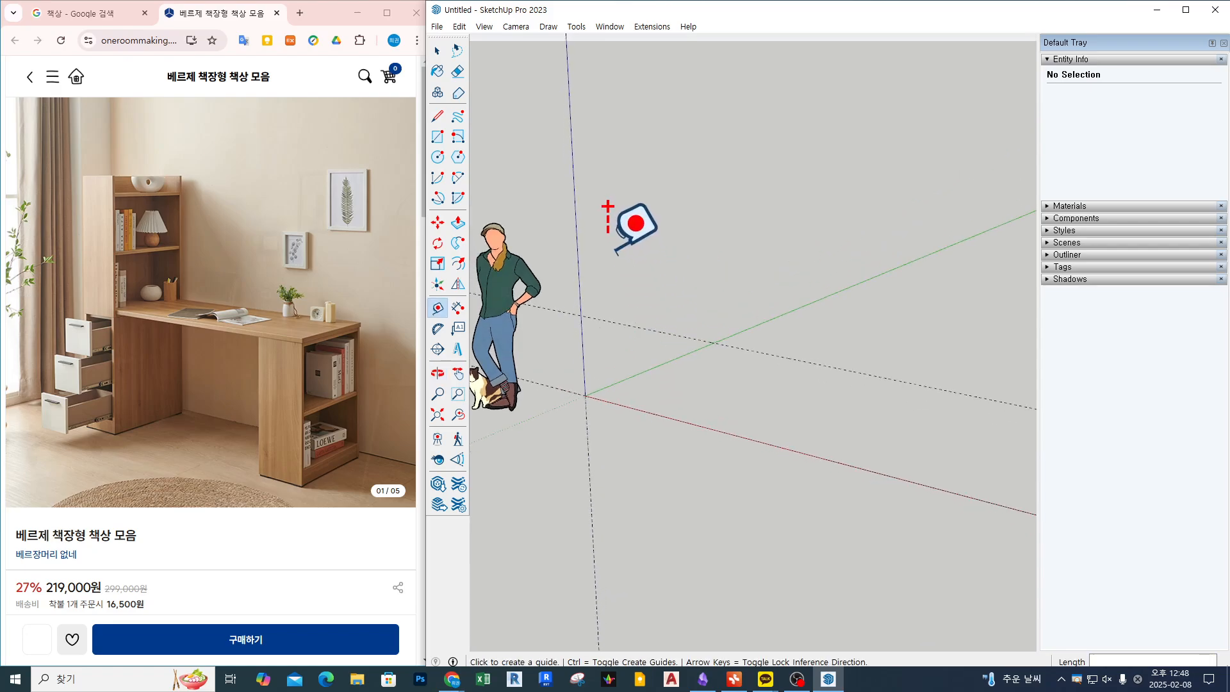
left_click(579, 266)
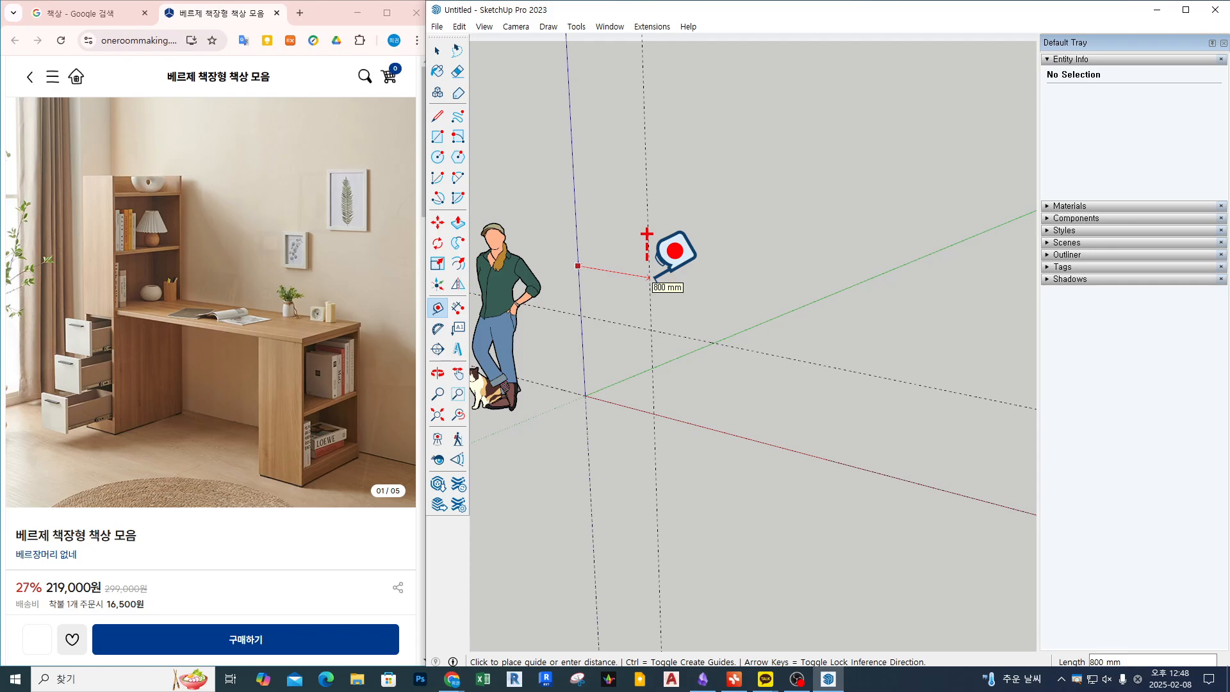
type("300")
key("Return")
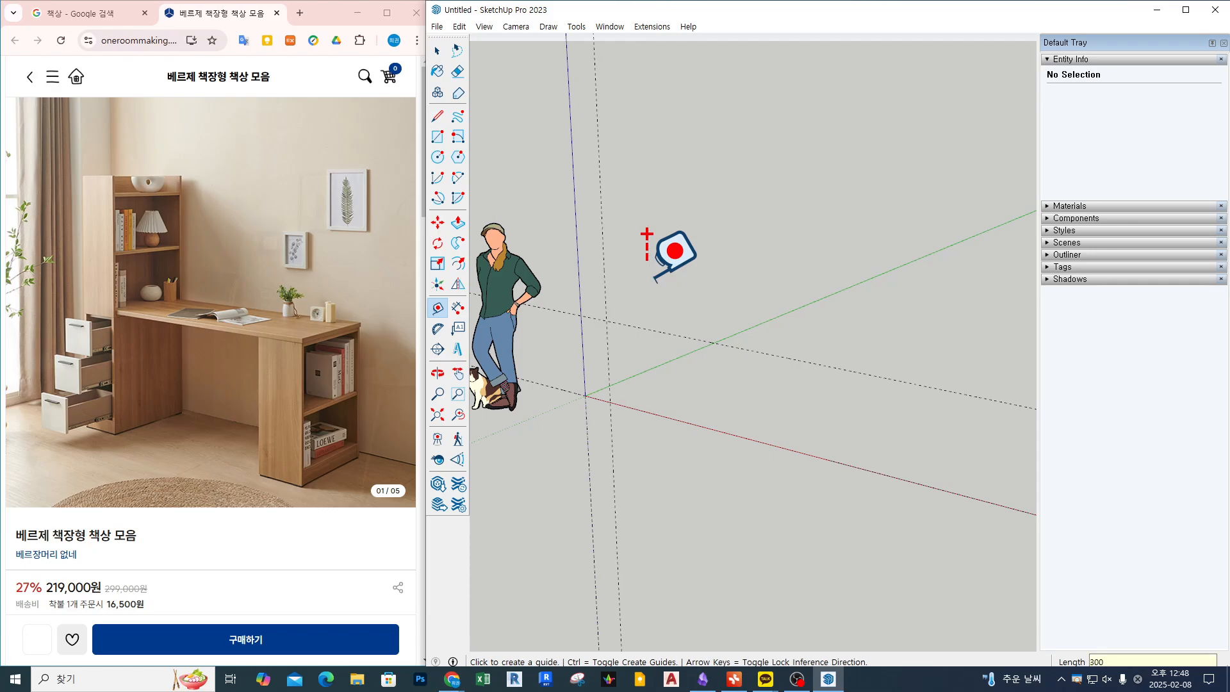
- Place a second horizontal guide 1800 mm above the red axis
left_click(654, 413)
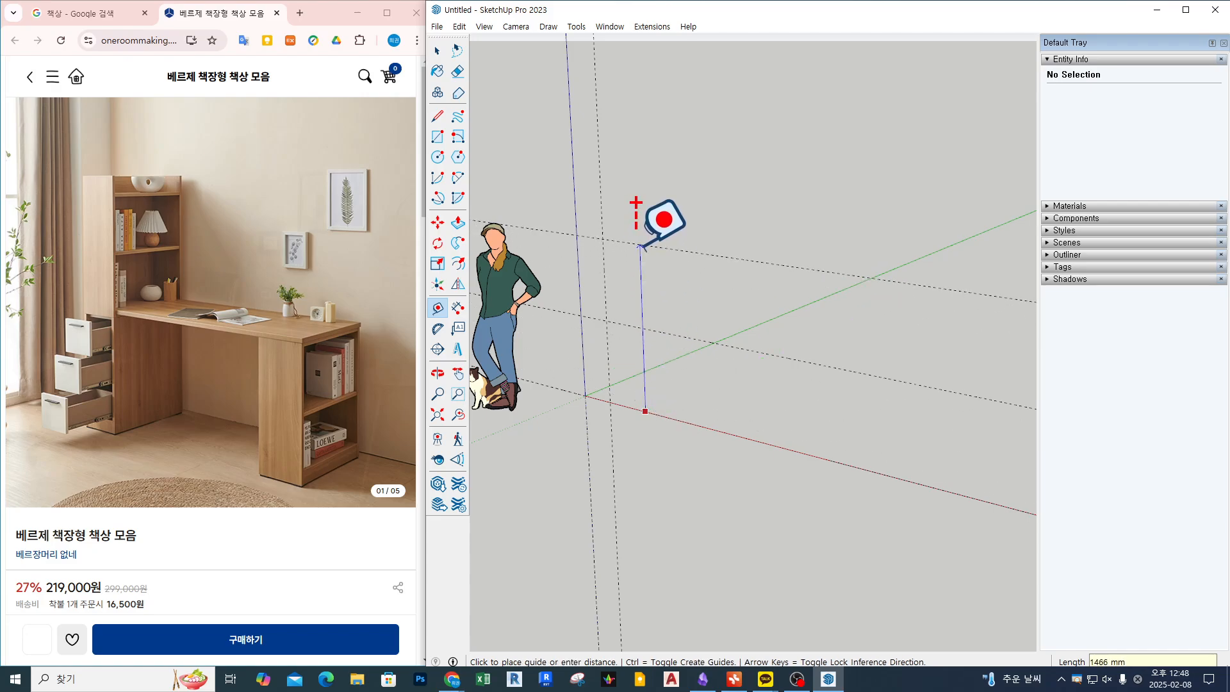
type("1800")
key("Return")
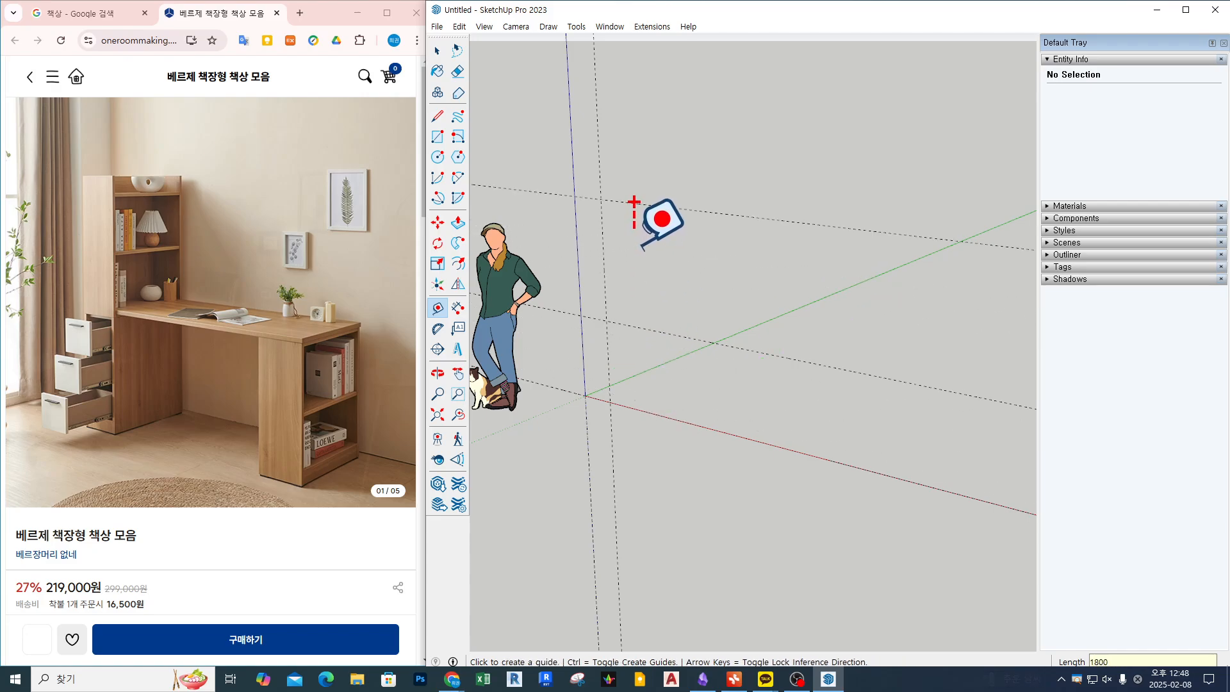
- Place a vertical guide 1500 mm beyond the 300 mm guide, and another vertical guide a short distance past it
left_click(608, 352)
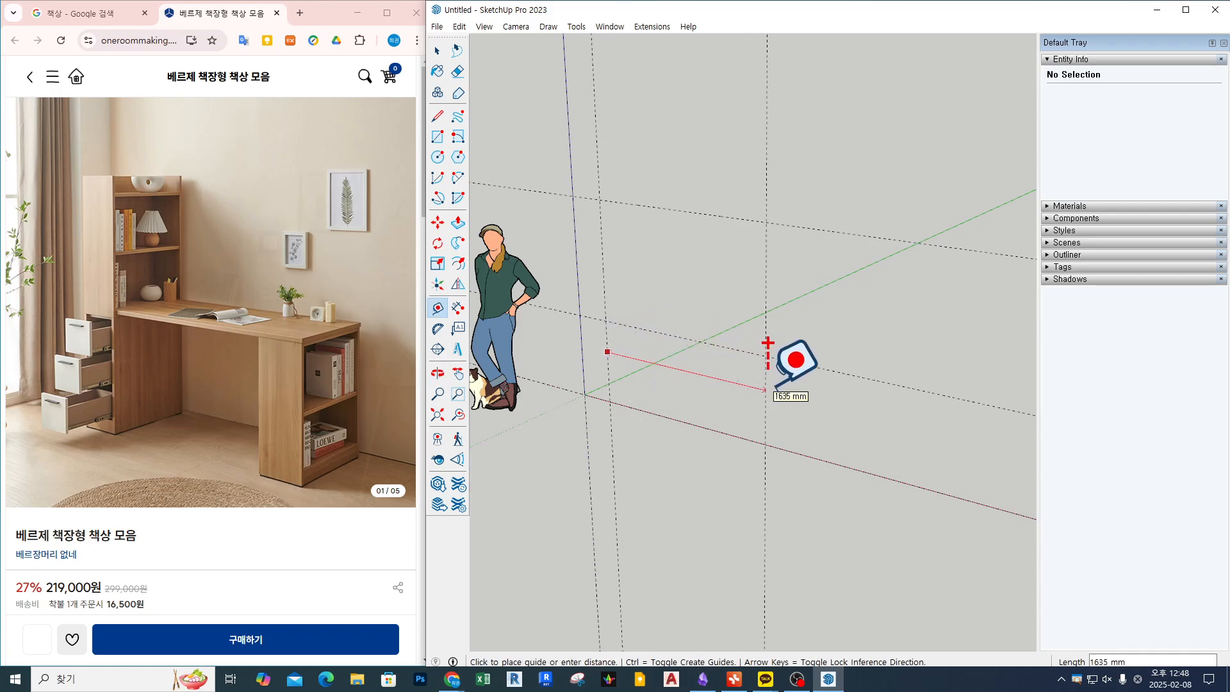
type("1500")
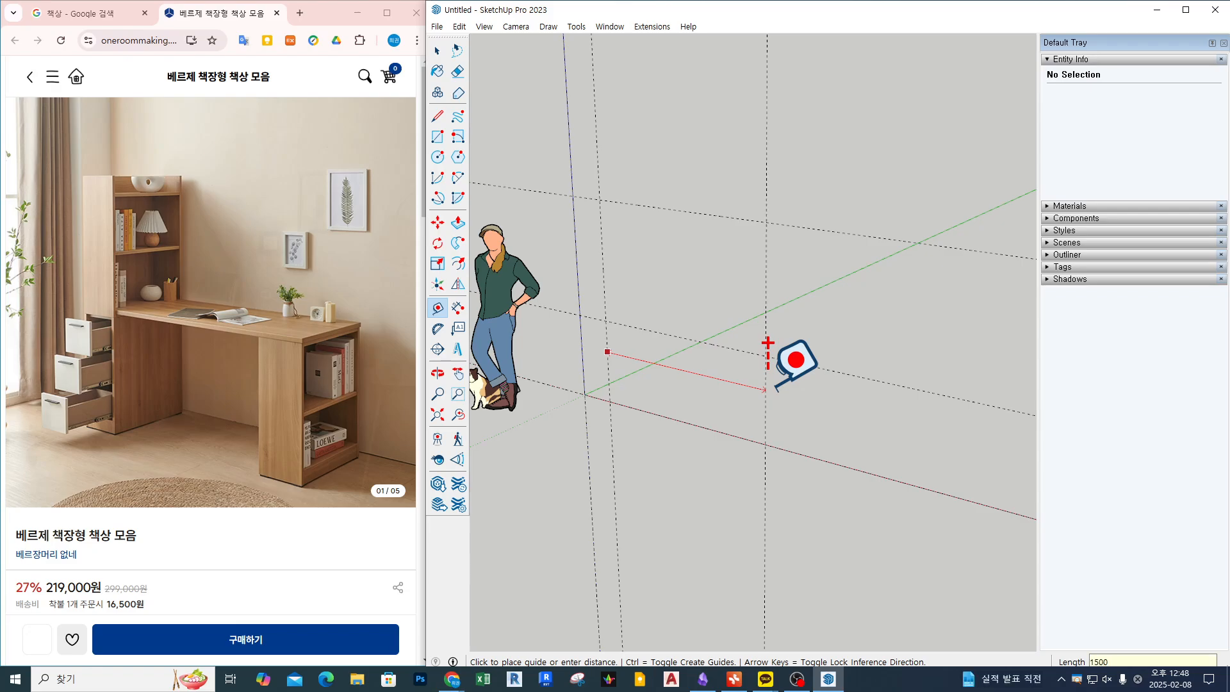
key("Return")
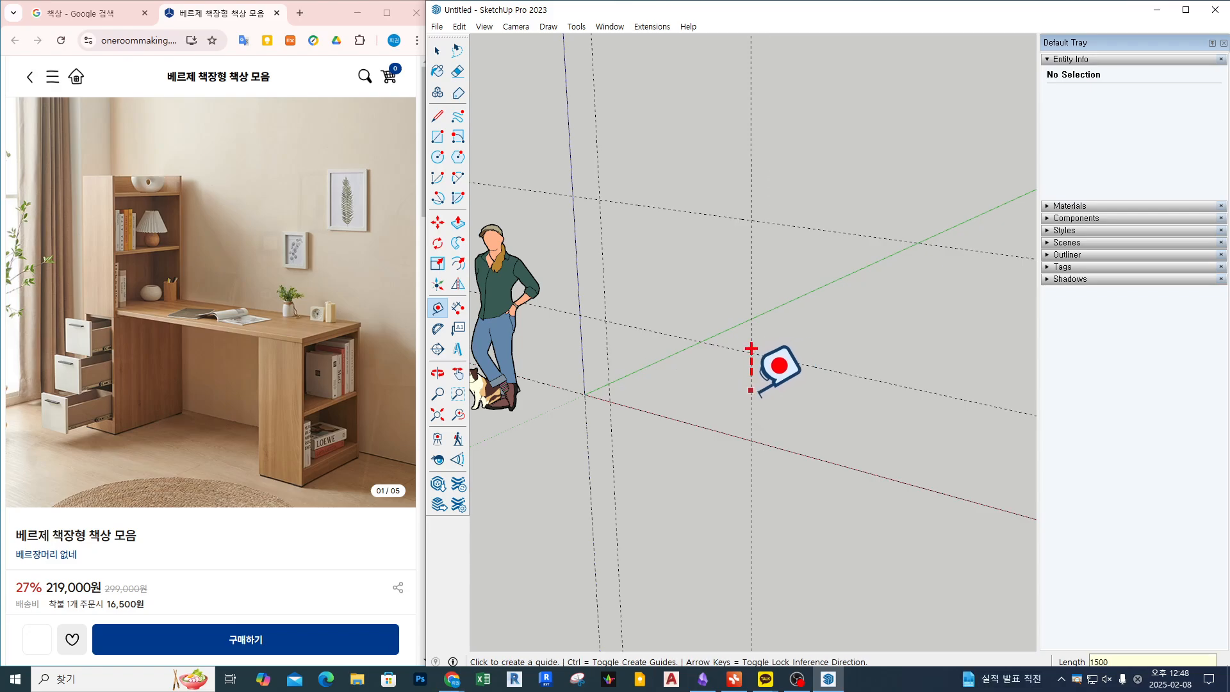
left_click(751, 349)
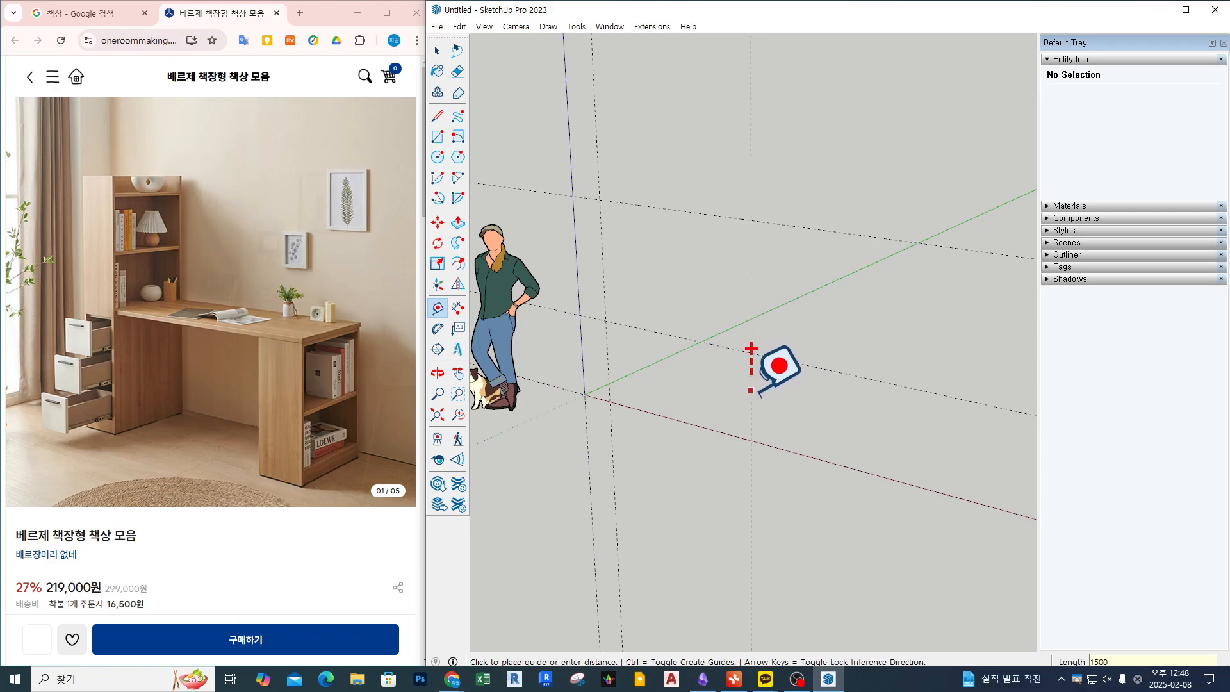
left_click(786, 356)
- Dimension the height from the origin to the upper horizontal guide, placing the dimension beside the blue axis
middle_click_drag(720, 403, 728, 401)
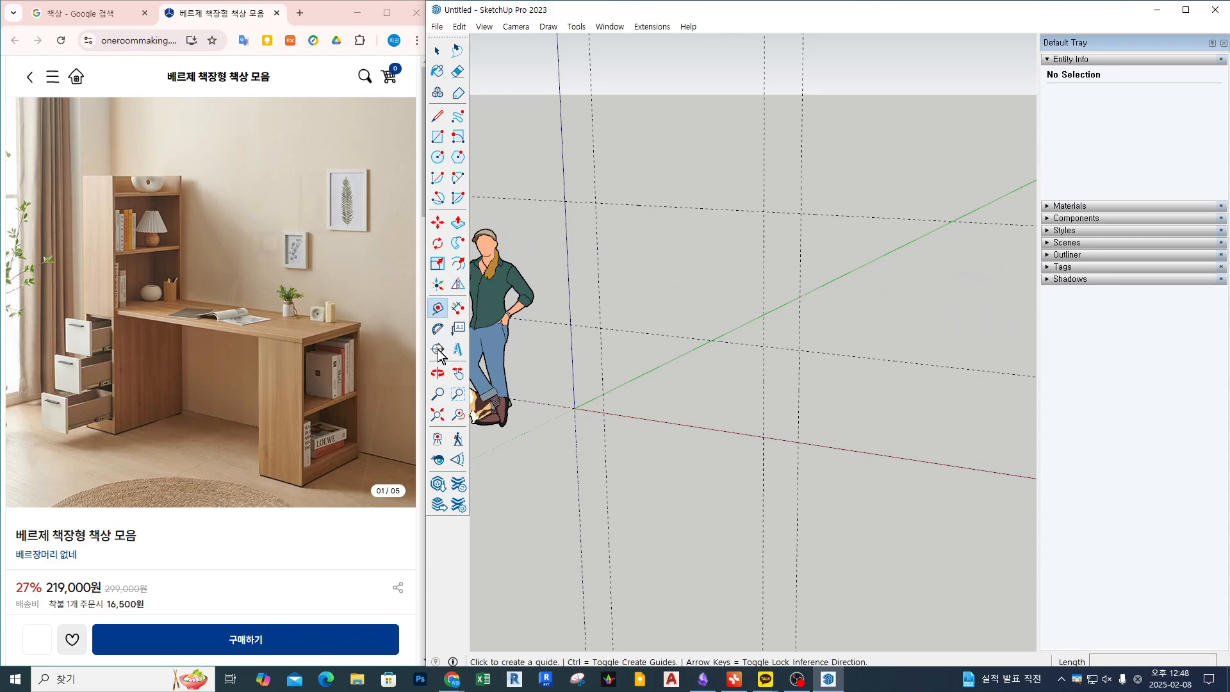
left_click(458, 307)
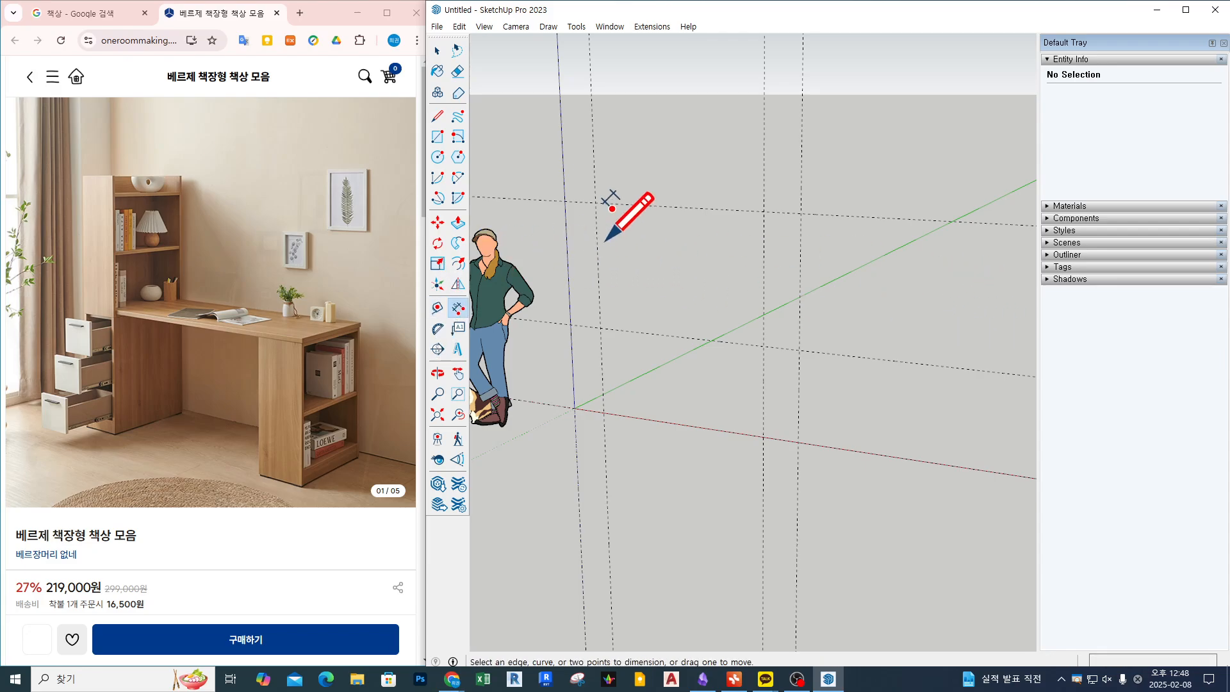
left_click(564, 200)
left_click(574, 408)
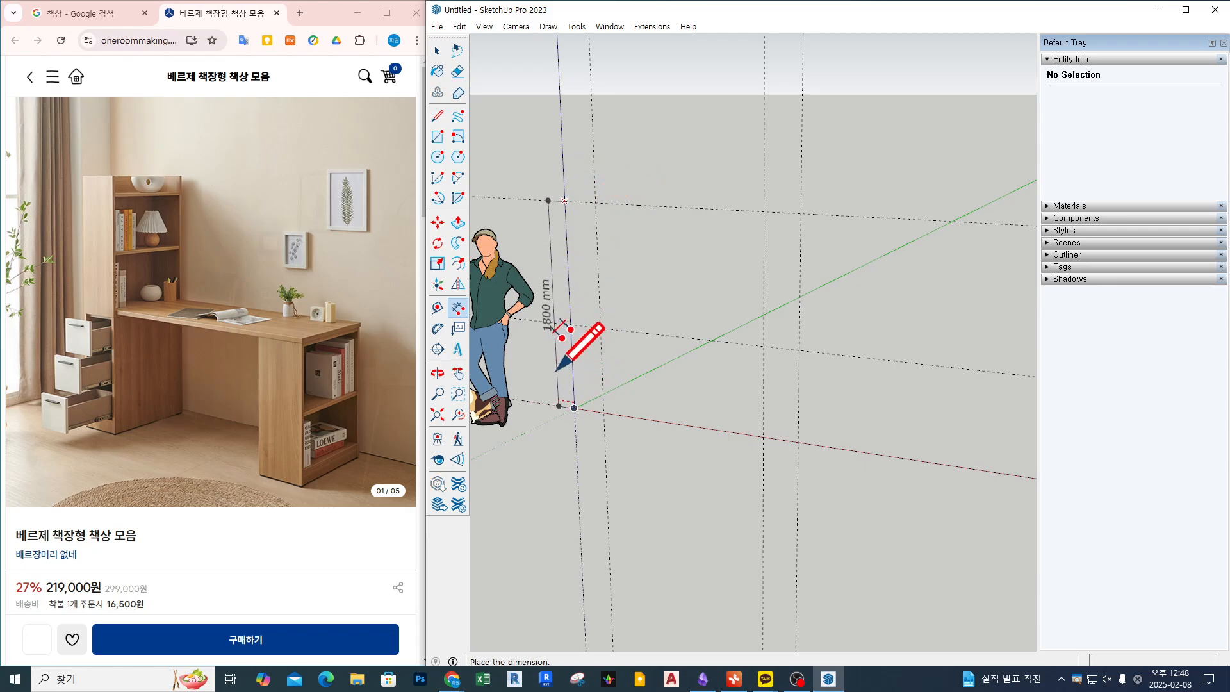
left_click(556, 370)
left_click(565, 198)
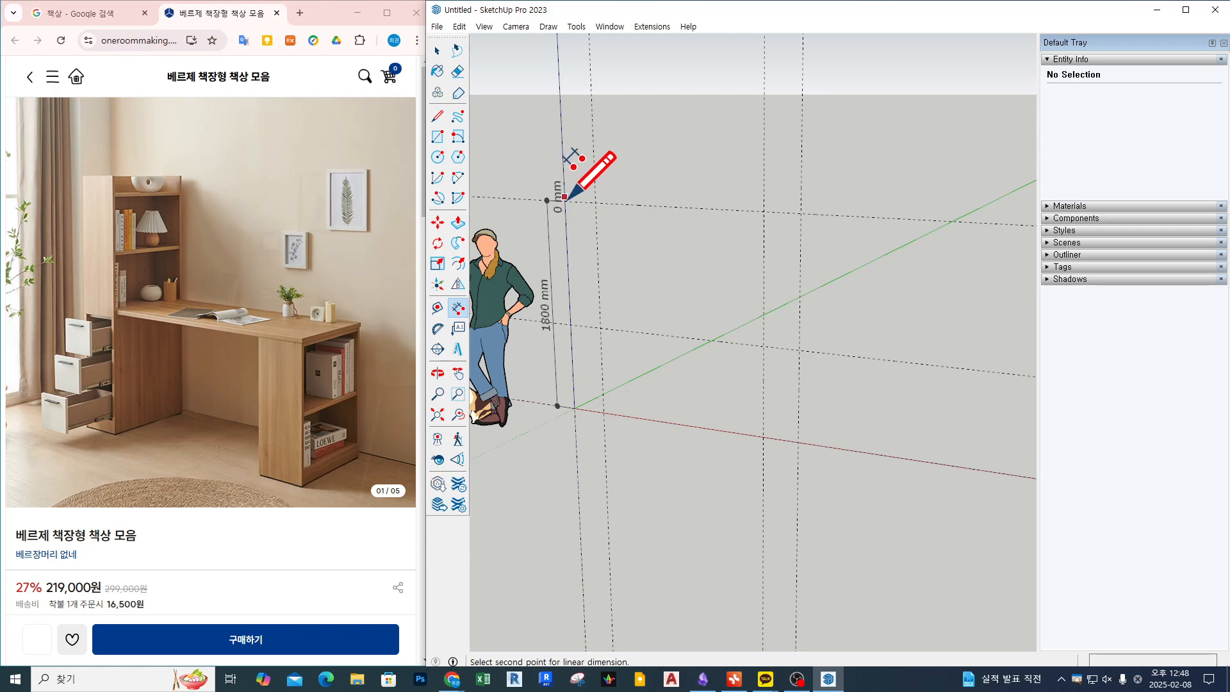
key("Escape")
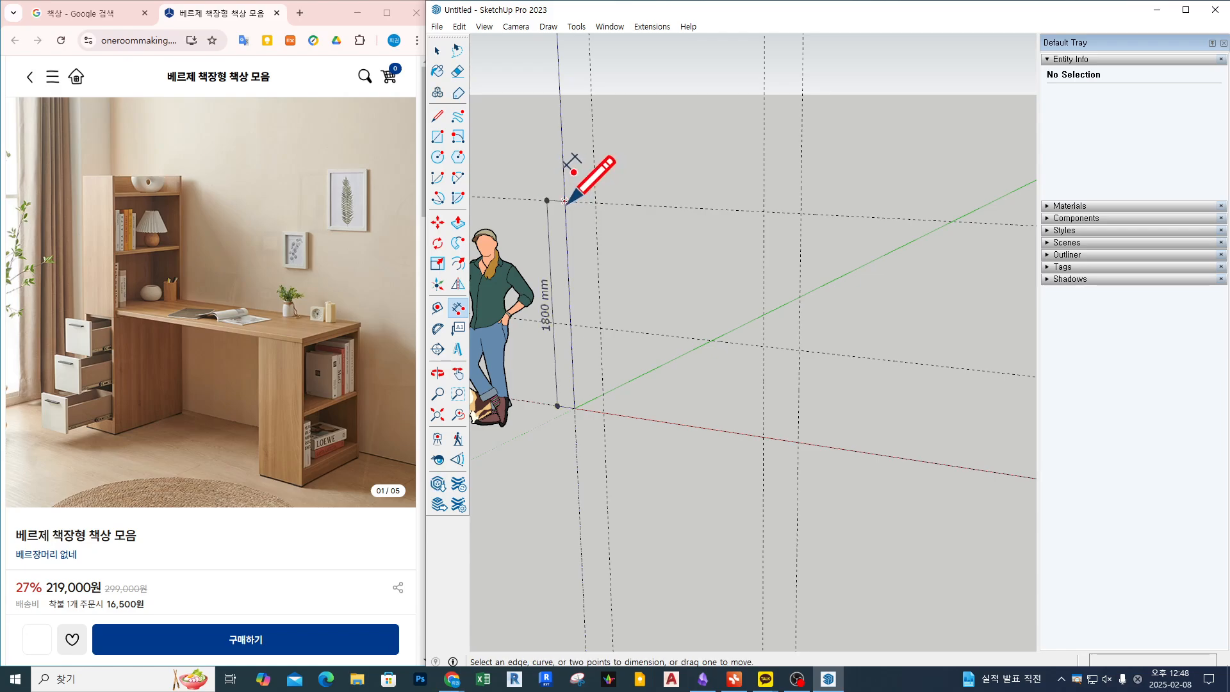
- Dimension the distance between the blue axis and the nearest vertical guide, placing it above the upper horizontal guide
left_click(565, 201)
left_click(596, 202)
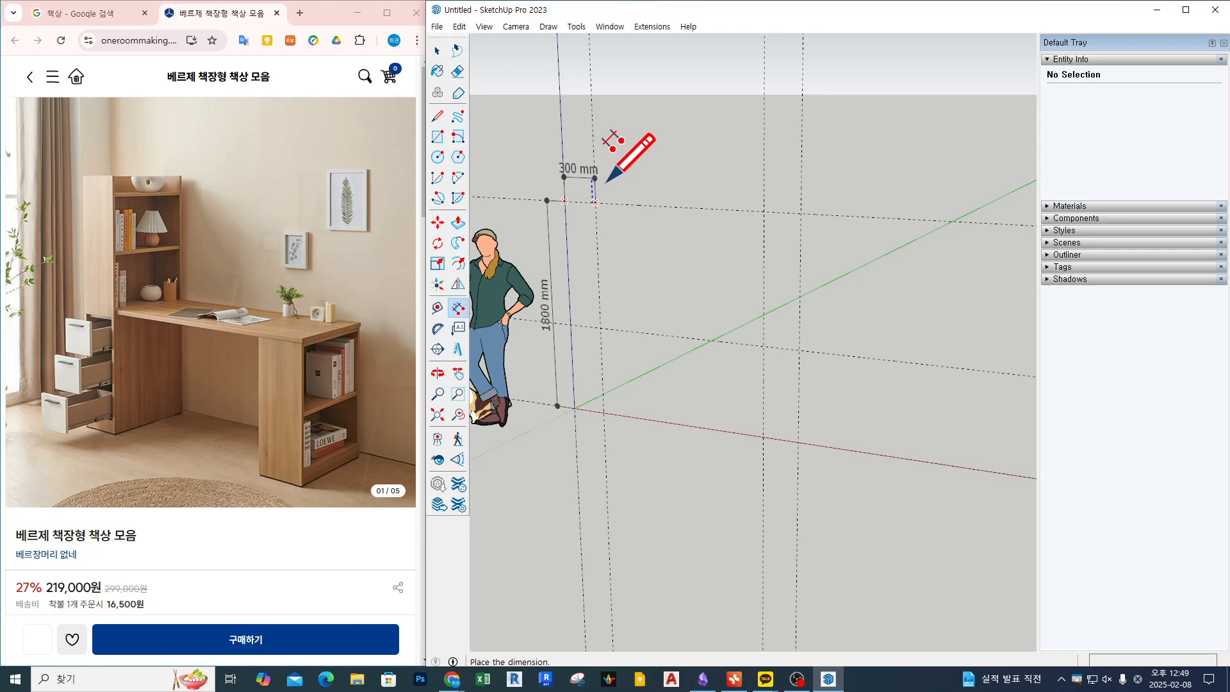
left_click(606, 182)
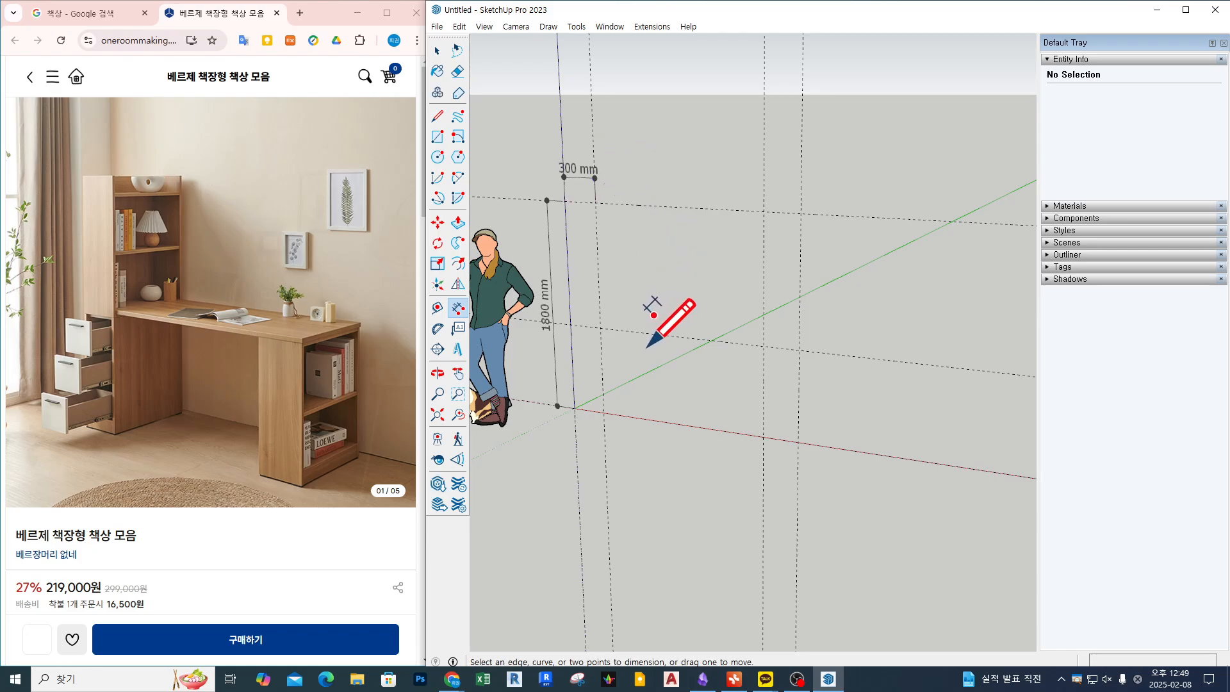
- Dimension the height from the red axis to the lower horizontal guide, placing the dimension just beyond the farthest vertical guide
left_click(848, 450)
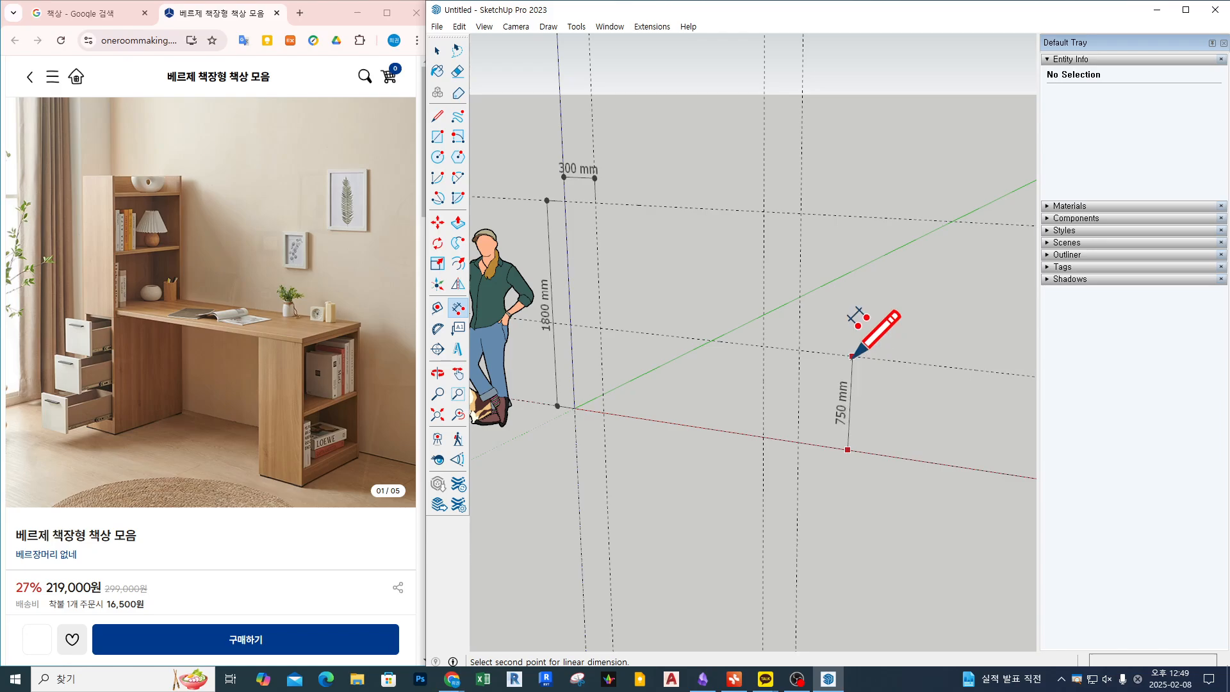
key("Escape")
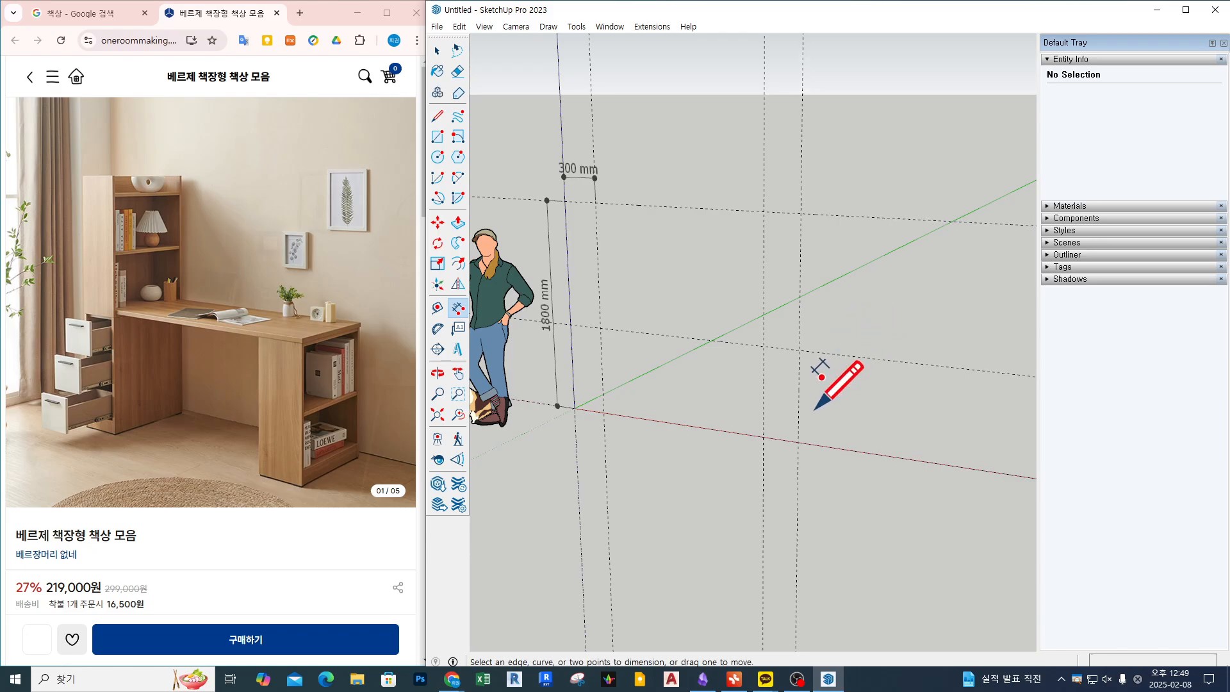
left_click(798, 443)
left_click(799, 351)
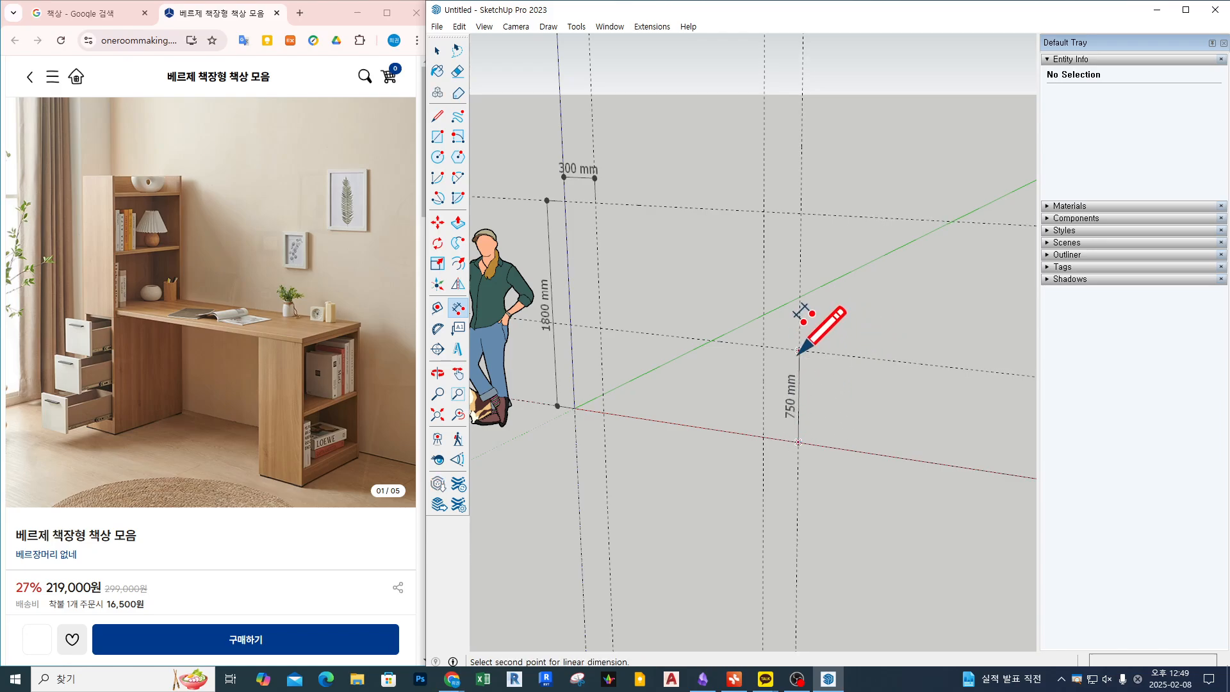
left_click(845, 372)
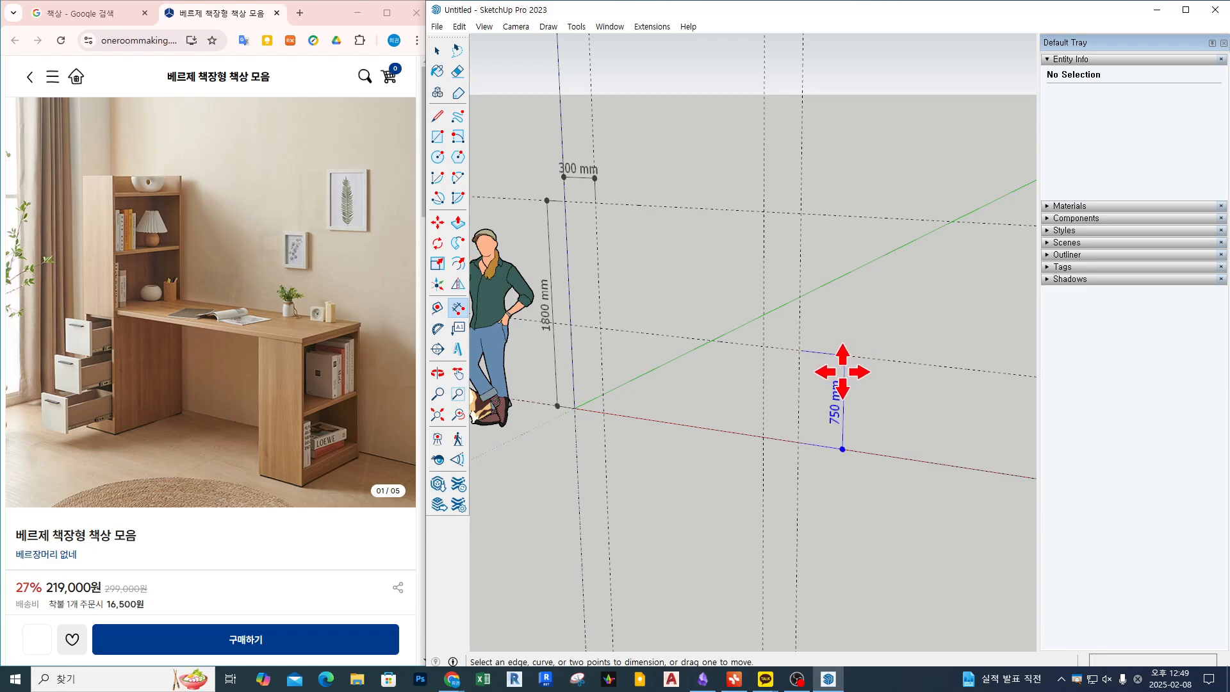
- Dimension the distance between the two farthest vertical guides, placing it above the upper horizontal guide
left_click(764, 211)
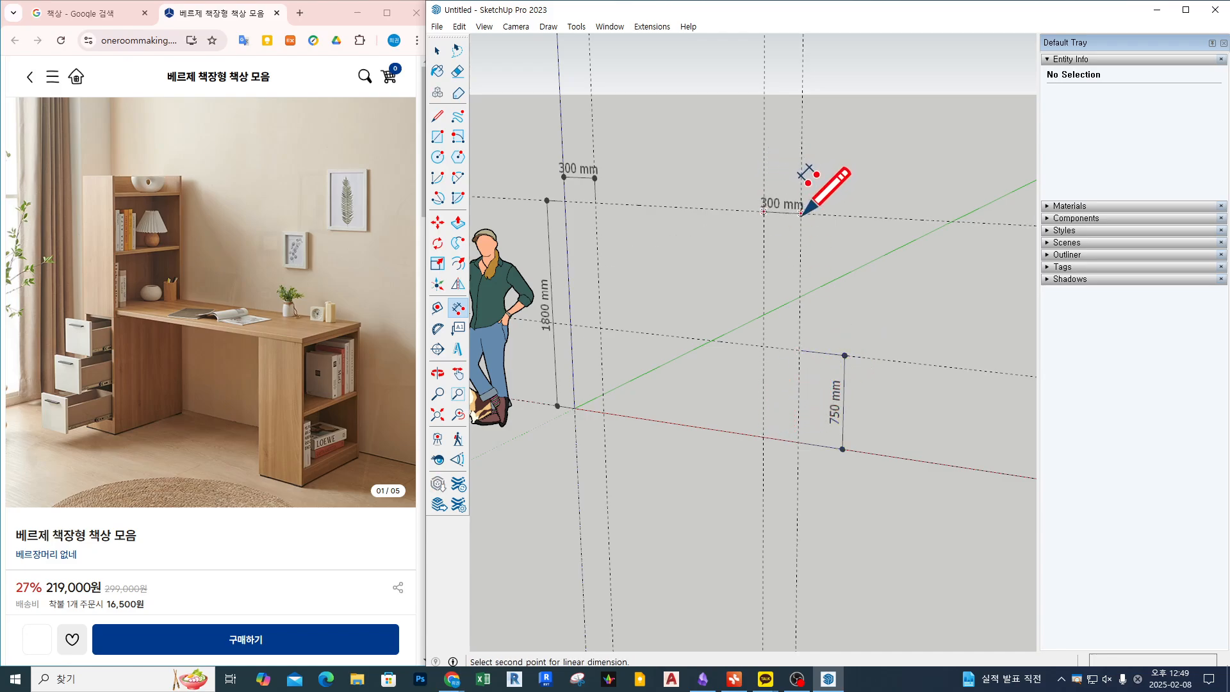
left_click(801, 214)
left_click(803, 184)
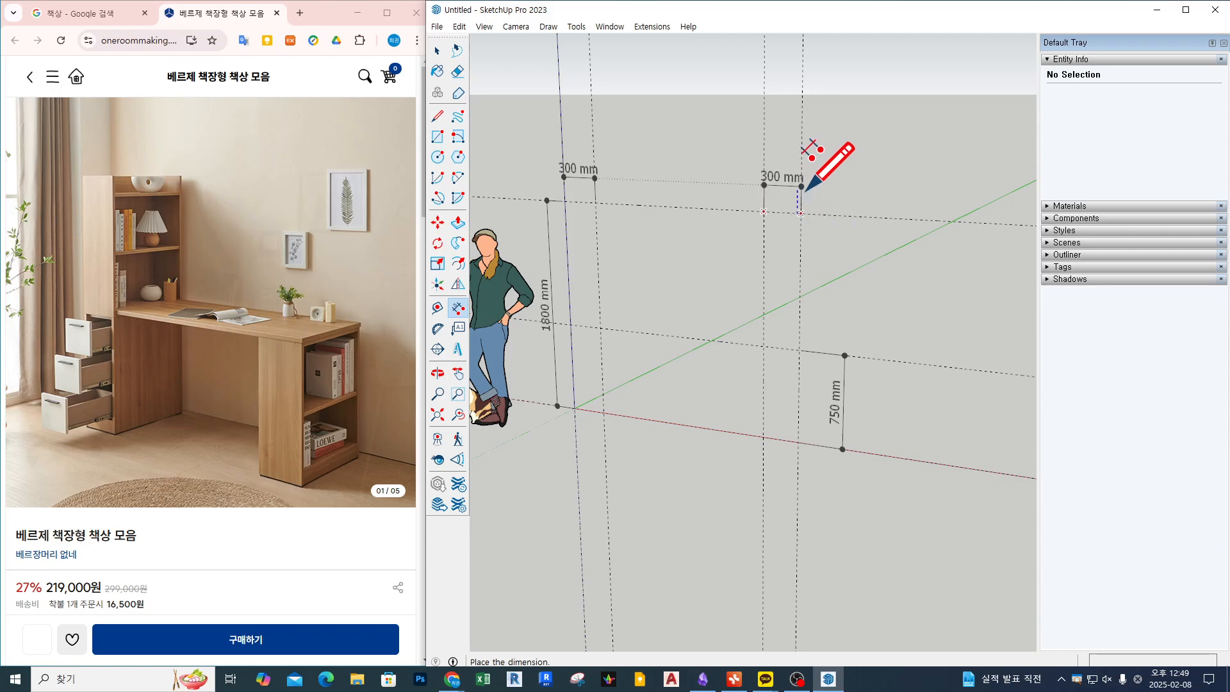
- Dimension the span between the two inner vertical guides, aligning it with the neighbouring dimensions above the upper horizontal guide
left_click(597, 201)
left_click(579, 203)
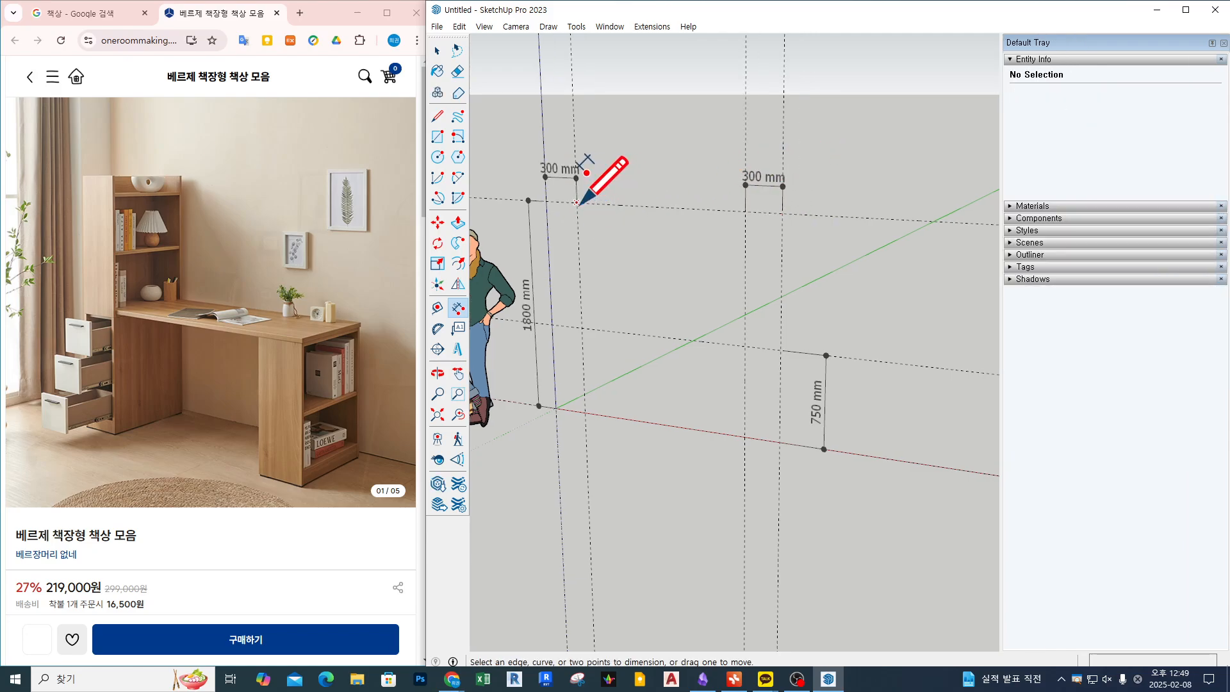
left_click(577, 203)
left_click(745, 212)
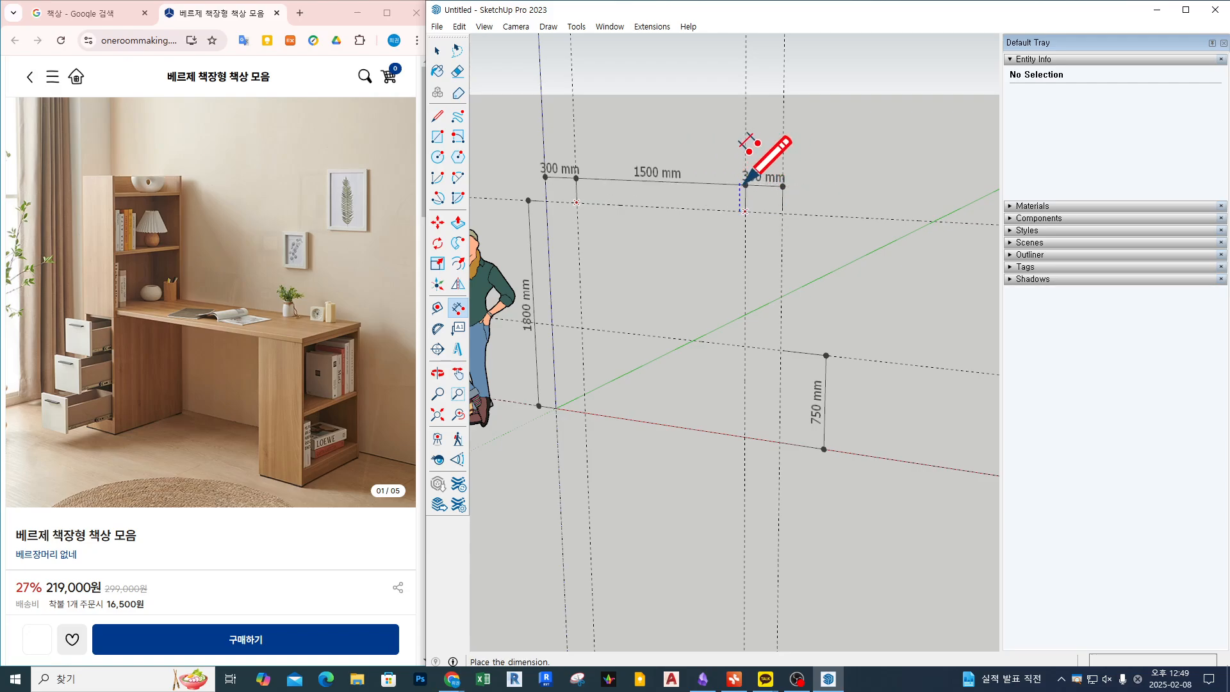
left_click(745, 185)
key("o")
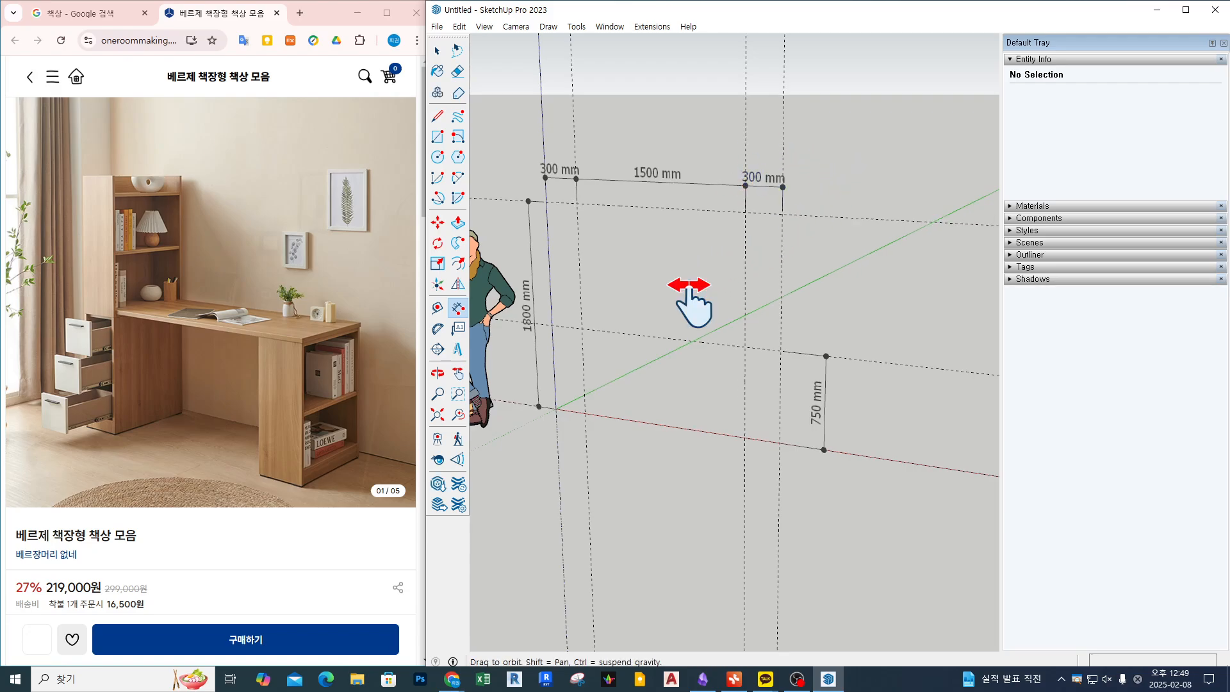
middle_click_drag(691, 291, 758, 283, "shift")
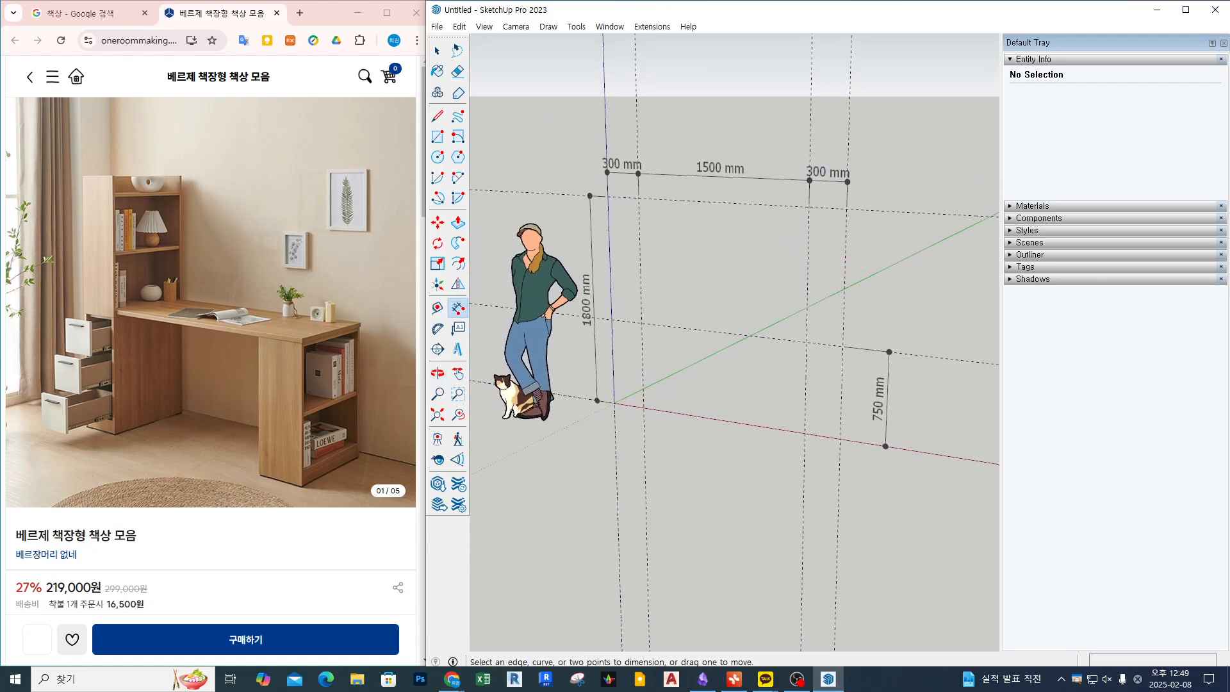
scroll(766, 431, "up", 2)
key("space")
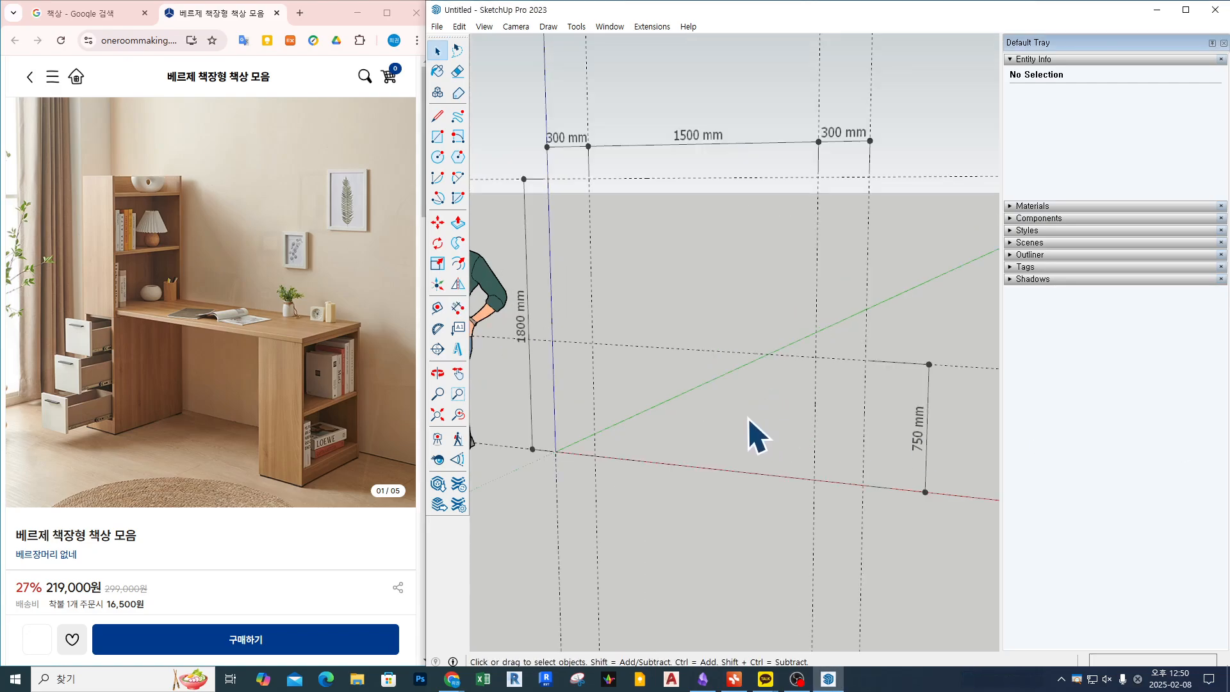
key("o")
left_click_drag(746, 417, 736, 420)
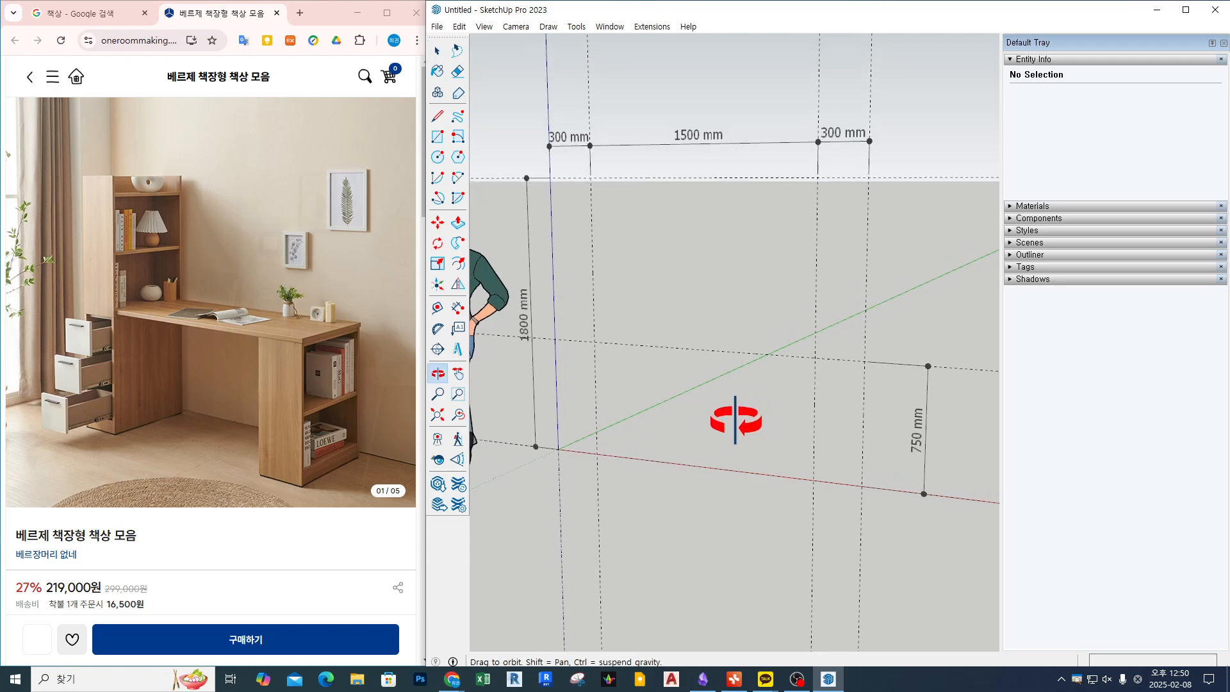
key("space")
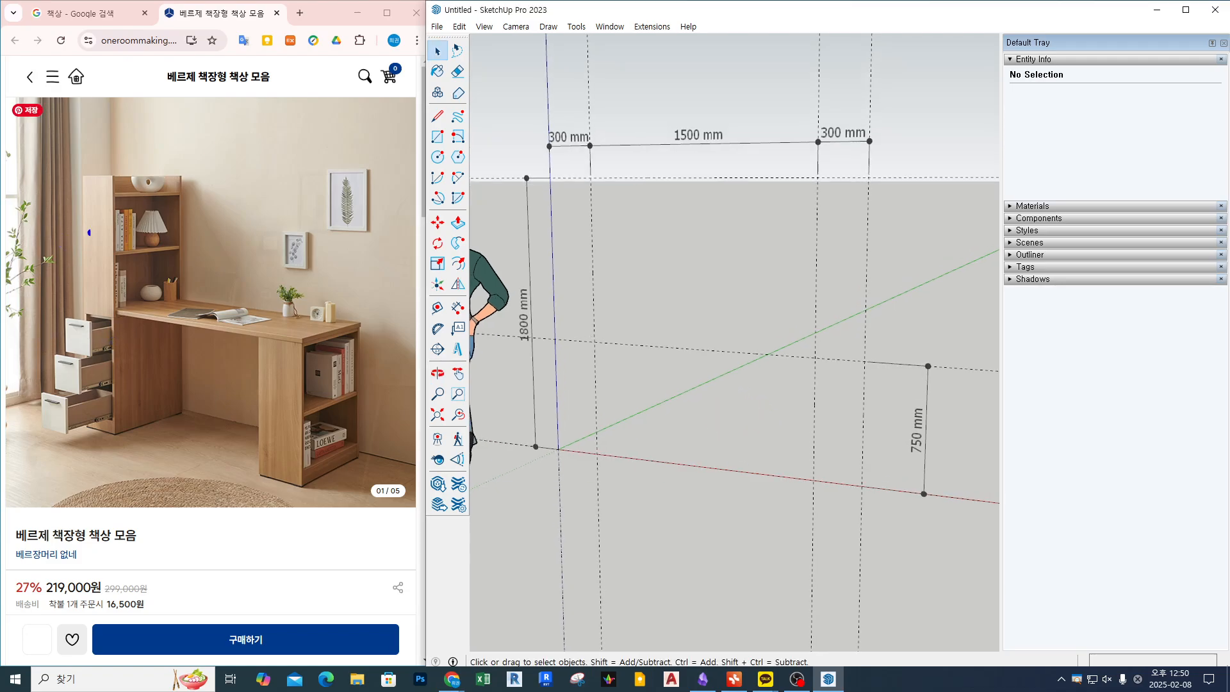
left_click_drag(47, 218, 92, 250)
left_click_drag(364, 398, 311, 416)
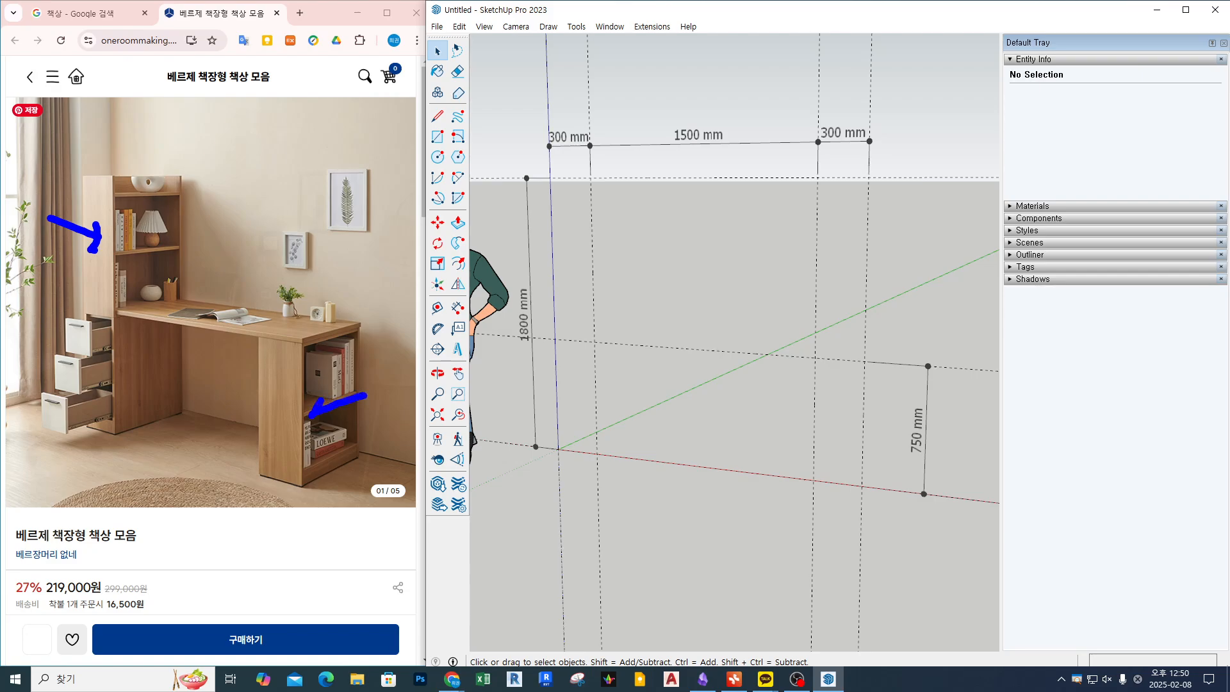
left_click_drag(185, 341, 207, 317)
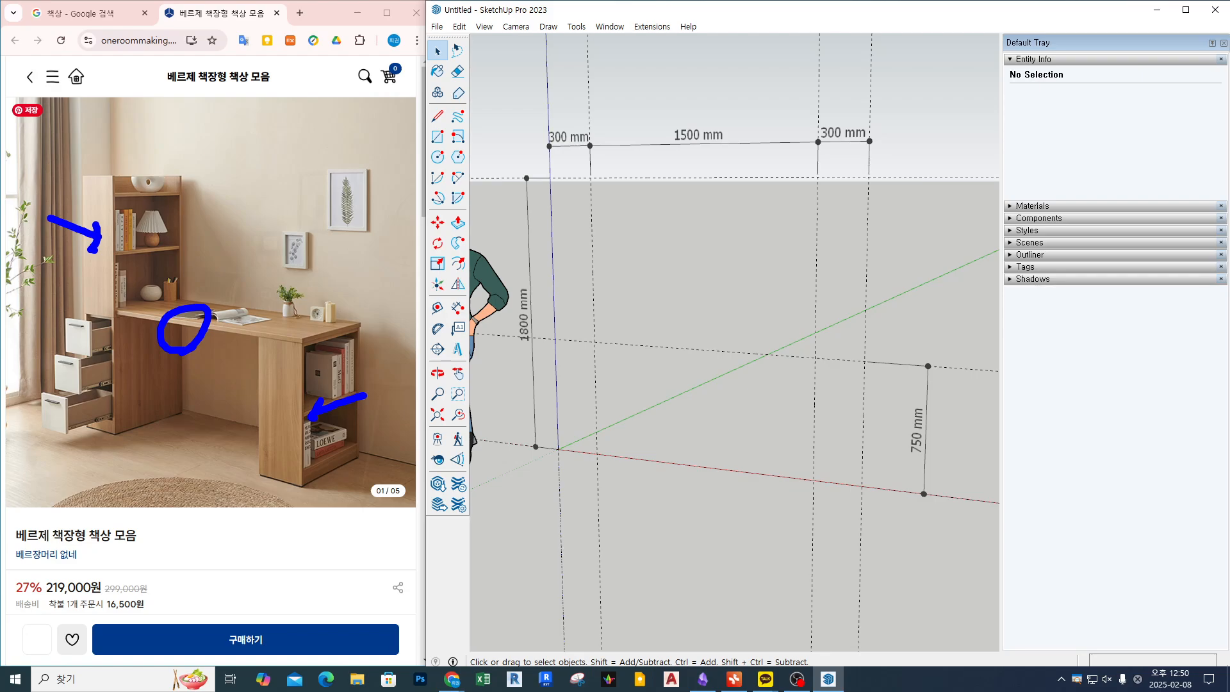
key("Escape")
key("ctrl+1")
left_click(67, 384)
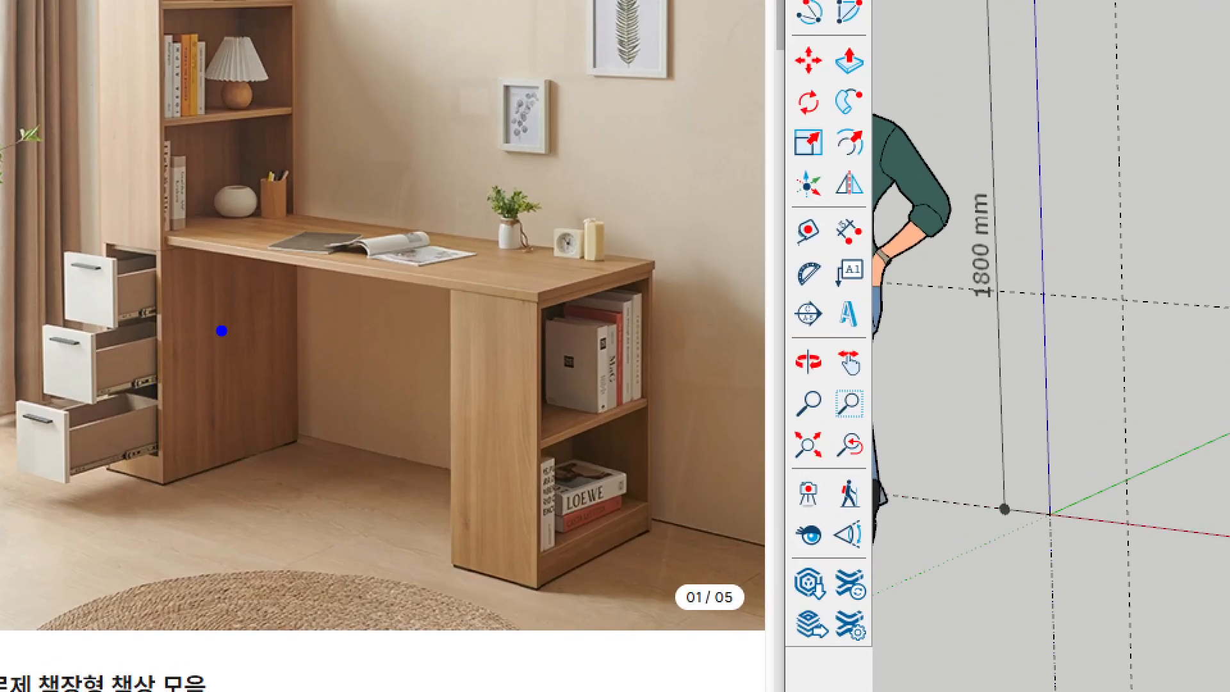
left_click_drag(223, 331, 191, 351)
mouse_move(200, 335)
left_mouse_down()
mouse_move(222, 365)
mouse_move(279, 332)
left_mouse_up()
mouse_move(168, 258)
left_mouse_down()
mouse_move(167, 480)
mouse_move(305, 460)
left_mouse_up()
left_click_drag(291, 408, 290, 282)
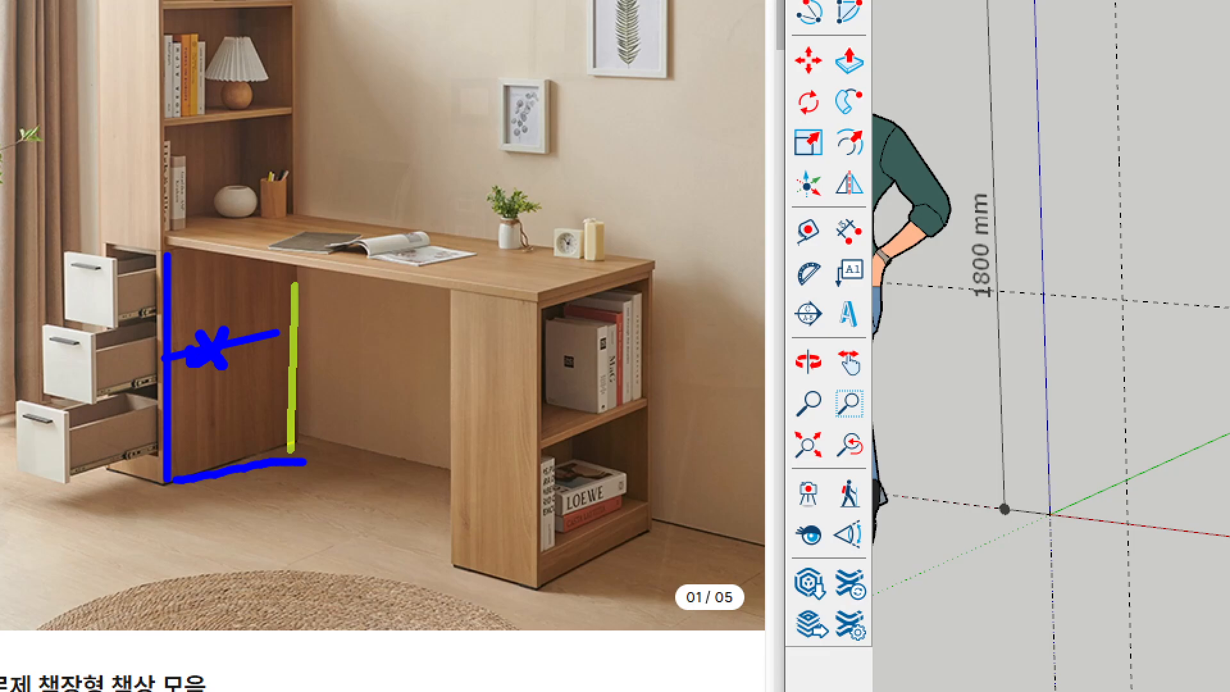
mouse_move(256, 330)
left_mouse_down()
mouse_move(279, 327)
mouse_move(232, 307)
left_mouse_up()
left_click_drag(284, 438, 230, 421)
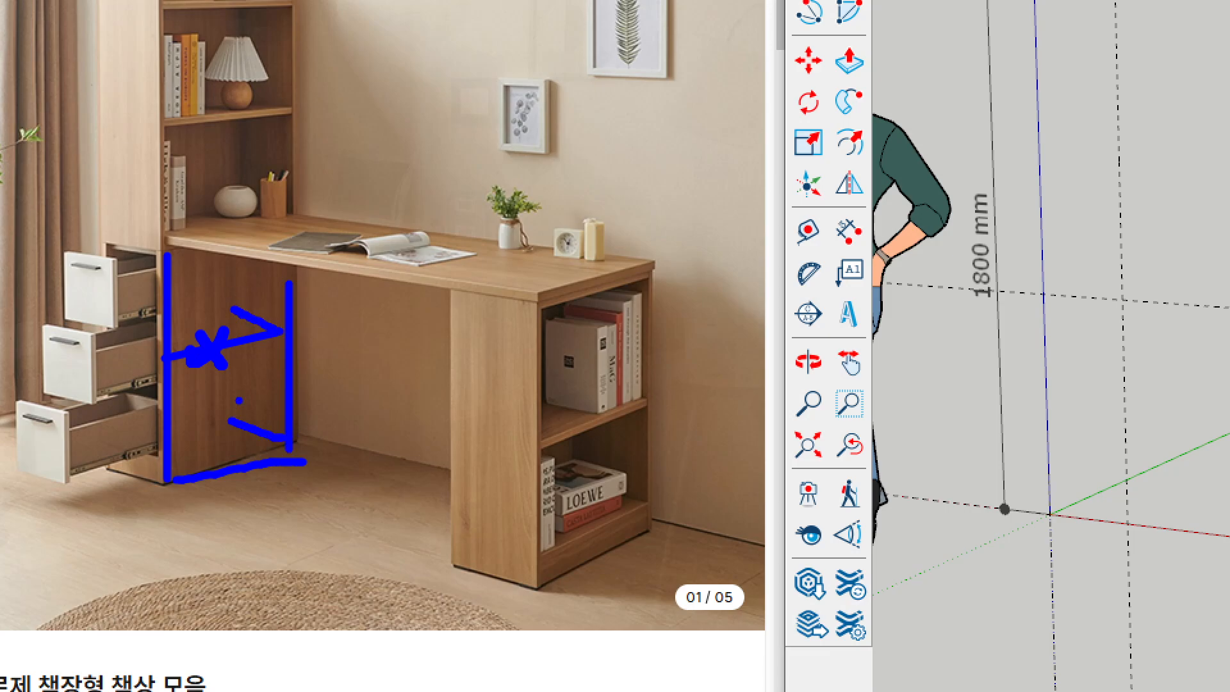
left_click_drag(237, 374, 242, 405)
mouse_move(239, 276)
left_mouse_down()
mouse_move(239, 311)
mouse_move(238, 253)
left_mouse_up()
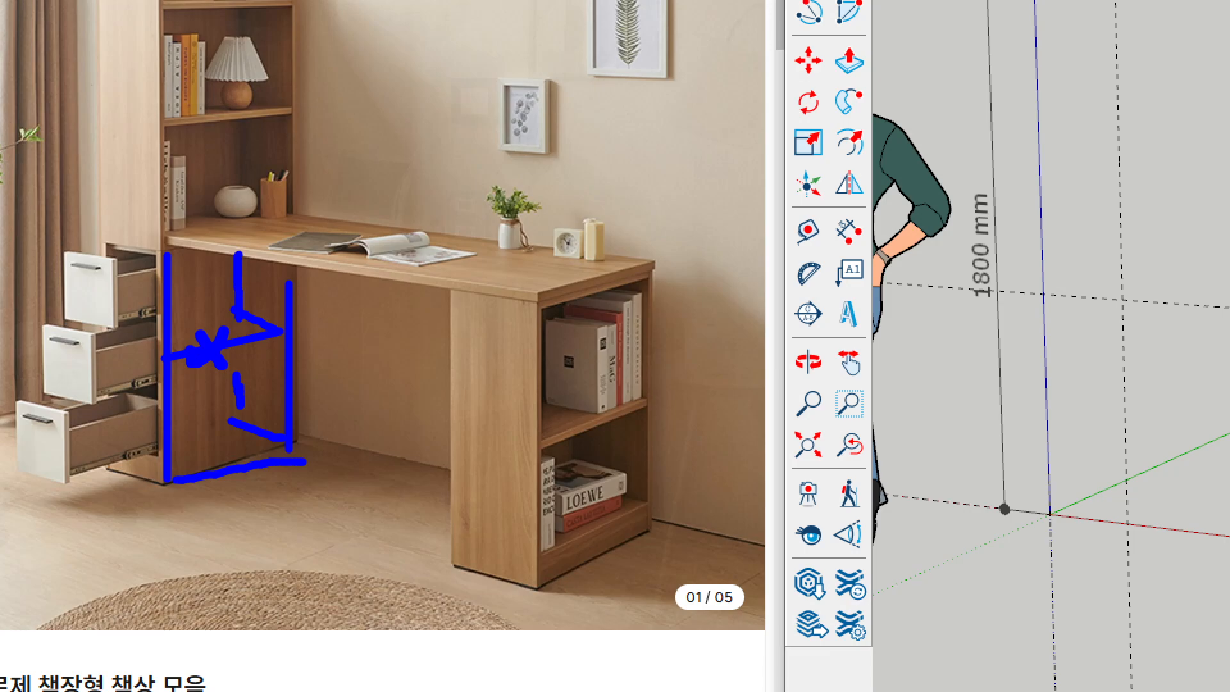
mouse_move(130, 324)
left_mouse_down()
mouse_move(96, 261)
mouse_move(112, 327)
left_mouse_up()
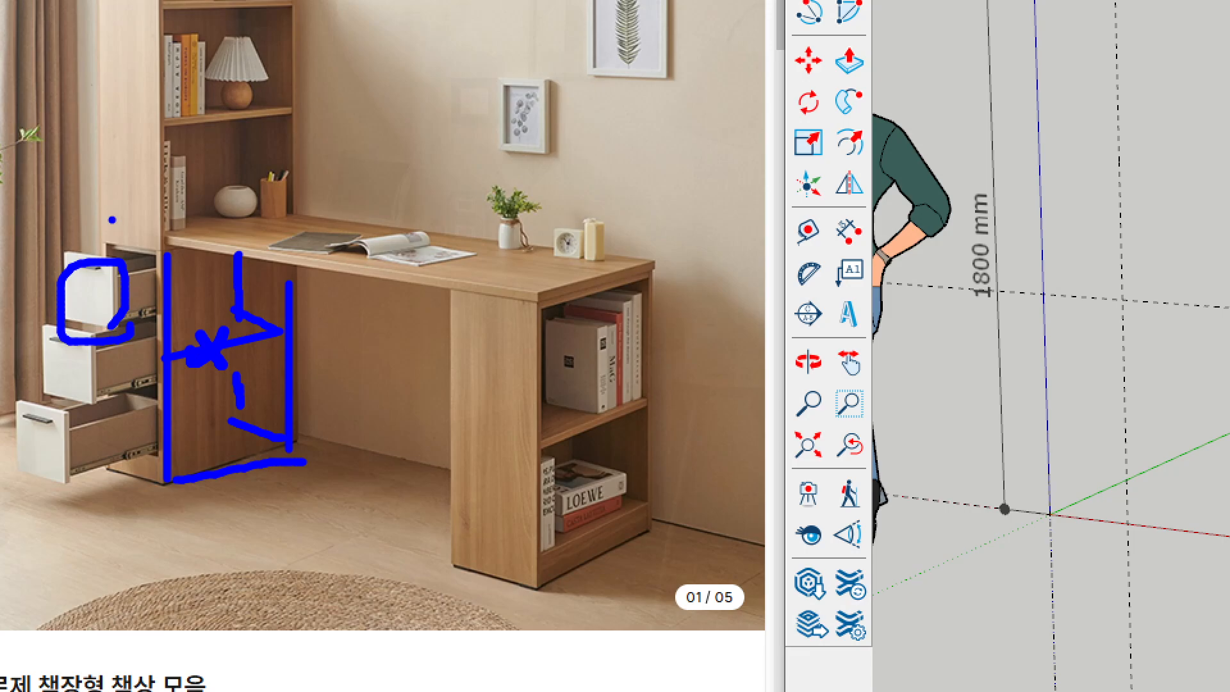
key("Escape")
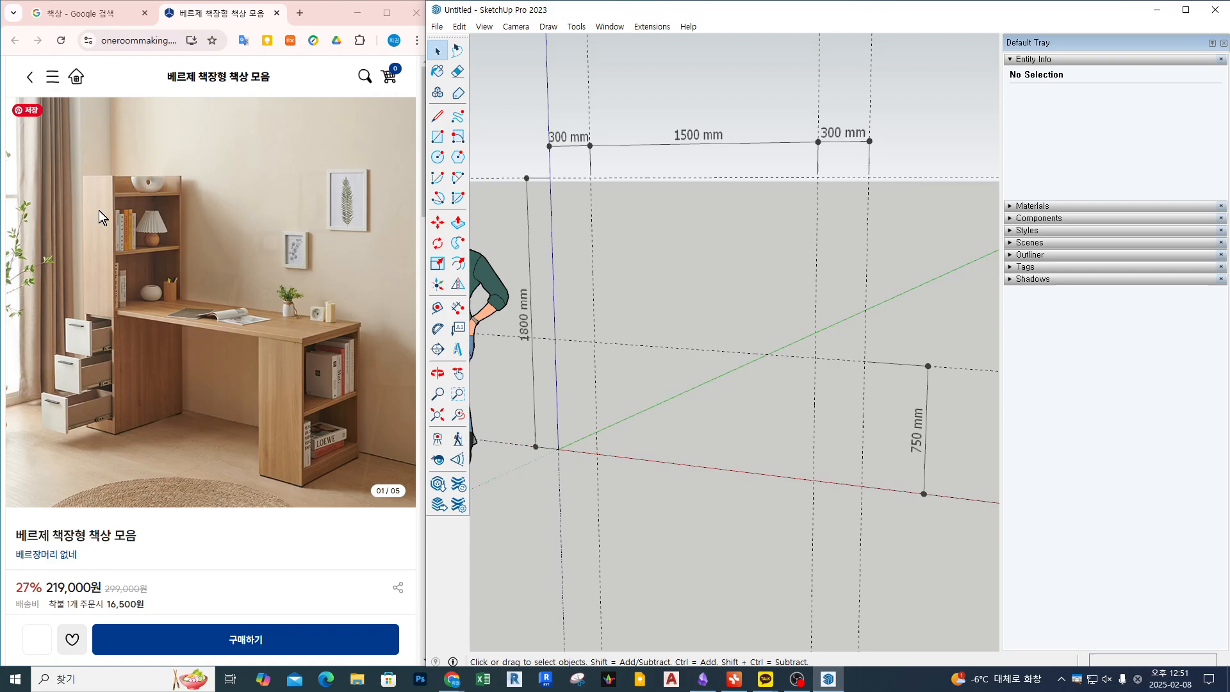
left_click_drag(80, 220, 94, 225)
key("Escape")
mouse_move(83, 178)
left_mouse_down()
mouse_move(81, 415)
mouse_move(121, 436)
mouse_move(96, 237)
mouse_move(120, 182)
mouse_move(185, 205)
mouse_move(189, 408)
left_mouse_up()
mouse_move(156, 173)
left_mouse_down()
mouse_move(156, 192)
mouse_move(156, 171)
mouse_move(173, 188)
left_mouse_up()
left_click_drag(121, 246, 183, 246)
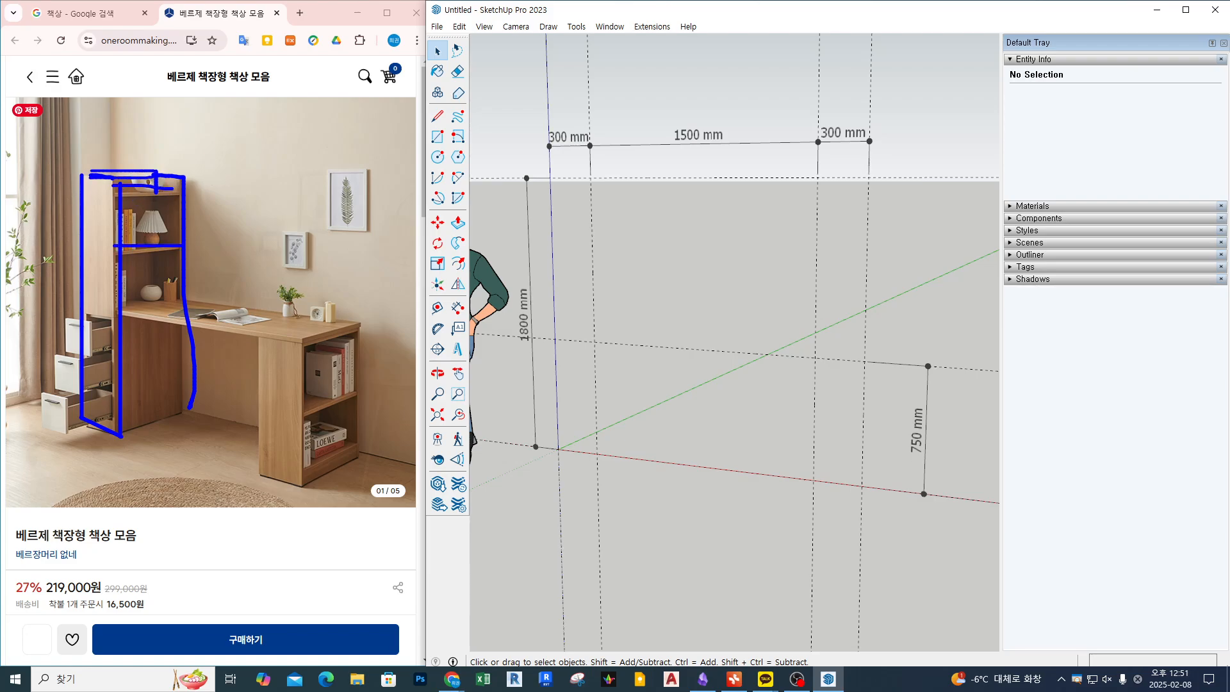
left_click_drag(121, 302, 172, 294)
left_click_drag(114, 363, 173, 352)
left_click_drag(129, 396, 187, 385)
key("Escape")
key("ctrl+2")
key("b")
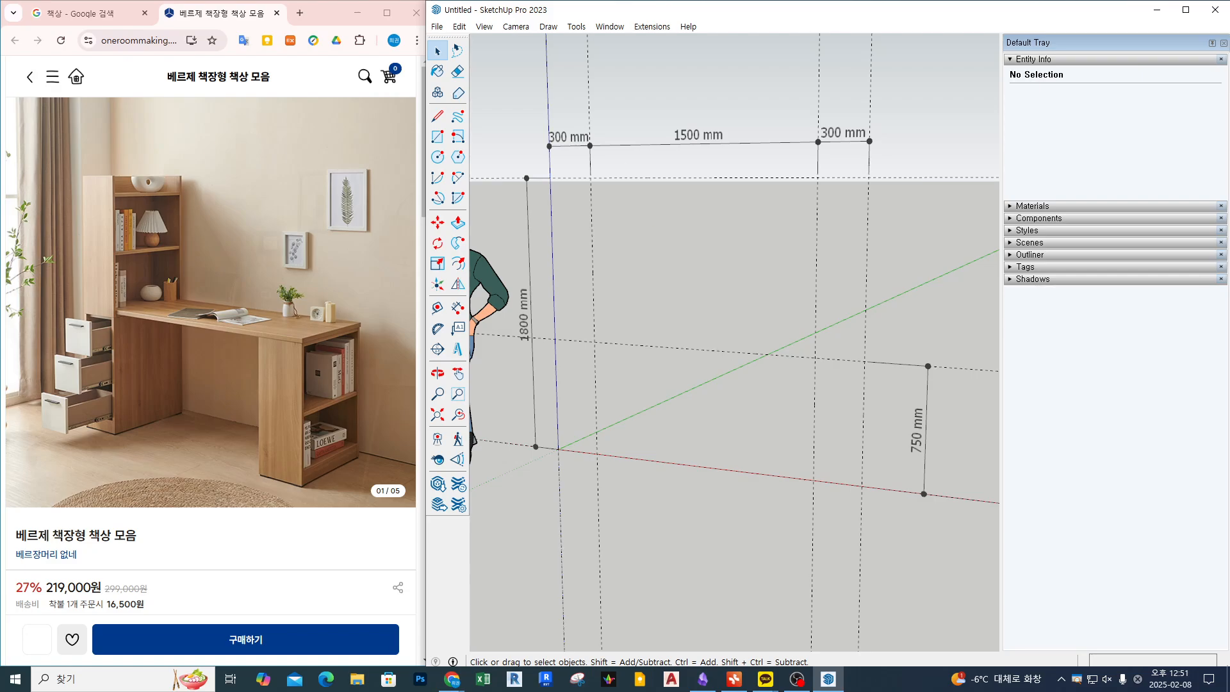
left_click_drag(106, 252, 109, 269)
left_click_drag(189, 215, 186, 234)
mouse_move(86, 176)
left_mouse_down()
mouse_move(114, 174)
mouse_move(109, 383)
mouse_move(93, 406)
mouse_move(83, 191)
left_mouse_up()
mouse_move(150, 171)
left_mouse_down()
mouse_move(193, 177)
mouse_move(179, 357)
left_mouse_up()
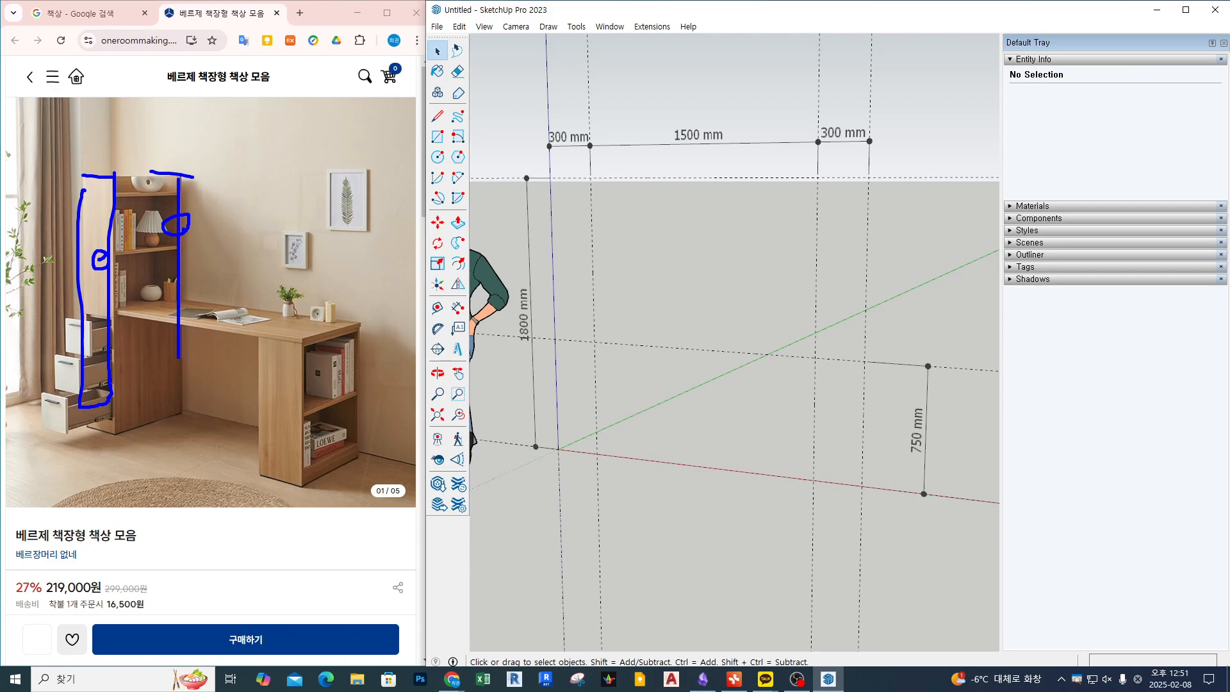
key("Escape")
- Place a guide on the ground parallel to the red axis, offset 600 mm along the green axis, for the desk depth
middle_click(651, 365)
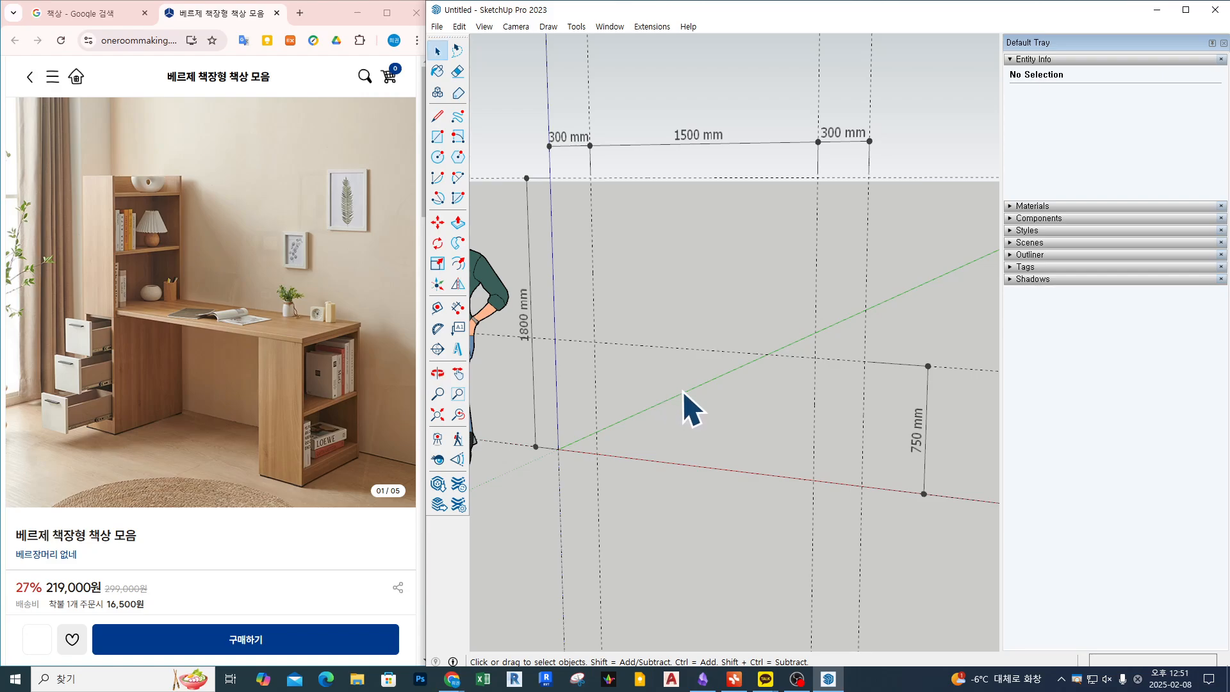
middle_click_drag(758, 371, 753, 420)
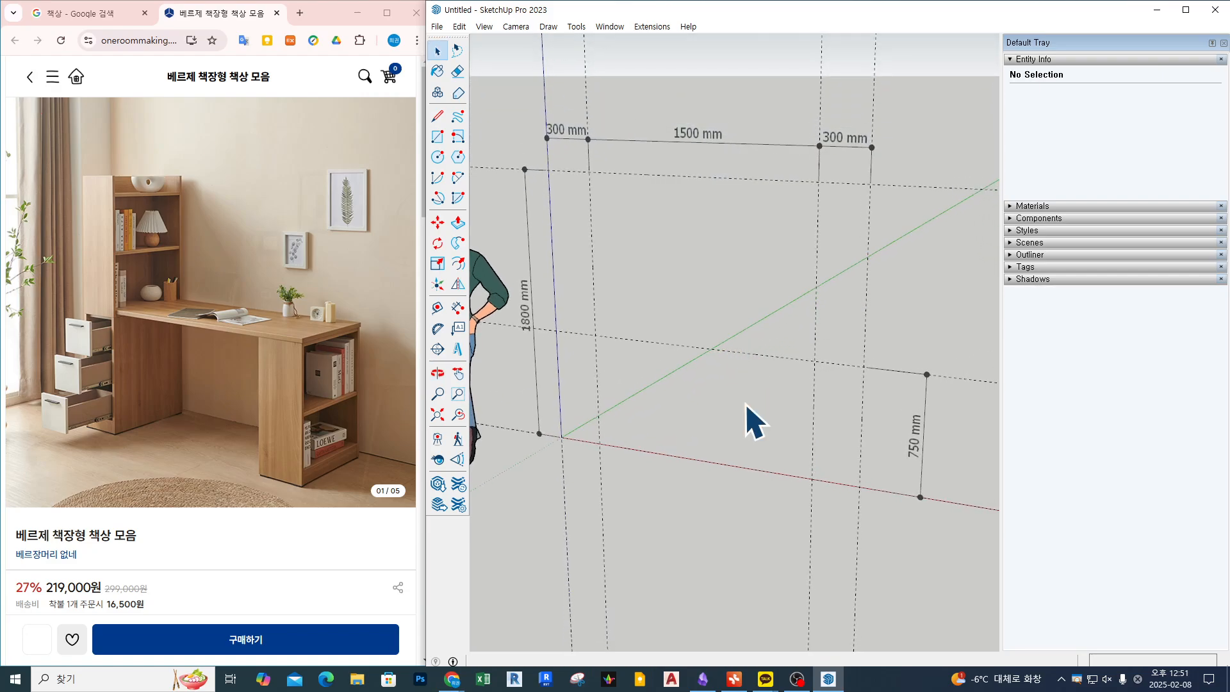
key("t")
left_click(675, 457)
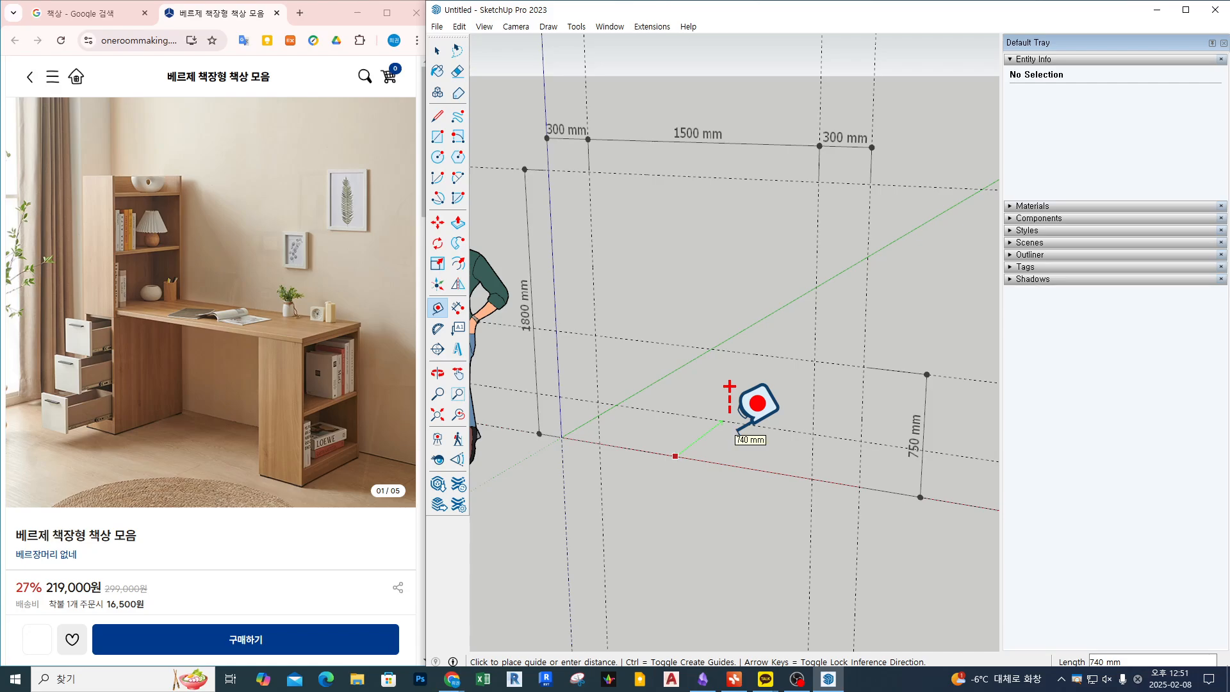
type("600")
key("Return")
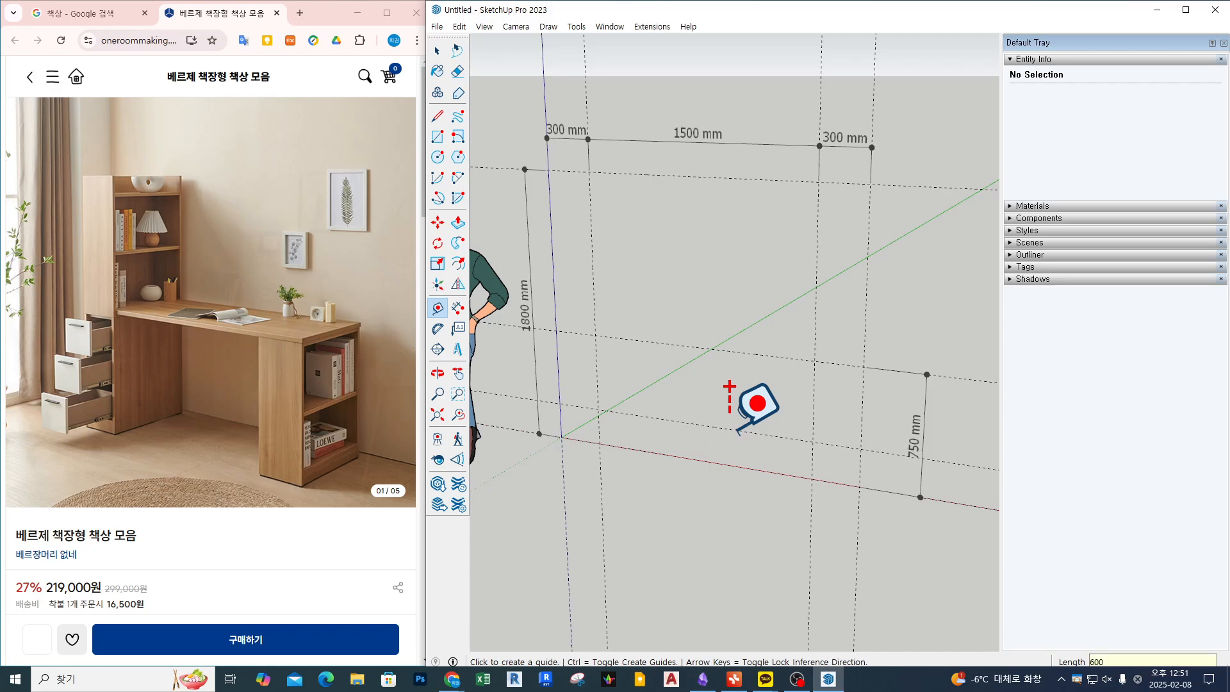
- Draw a 20 x 600 mm rectangle on the ground from the origin, with its long side along the green axis up to the depth guide
middle_click_drag(923, 398, 795, 478)
middle_click_drag(919, 481, 831, 436, "shift")
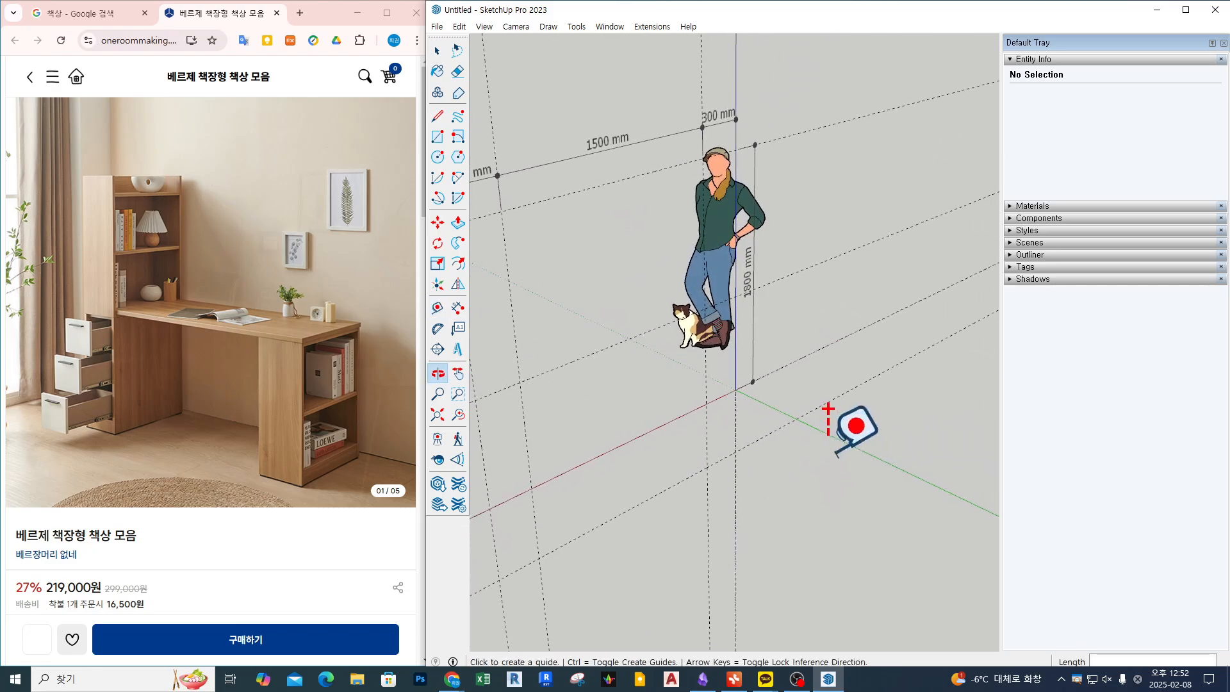
scroll(820, 381, "up", 1)
left_click(823, 432)
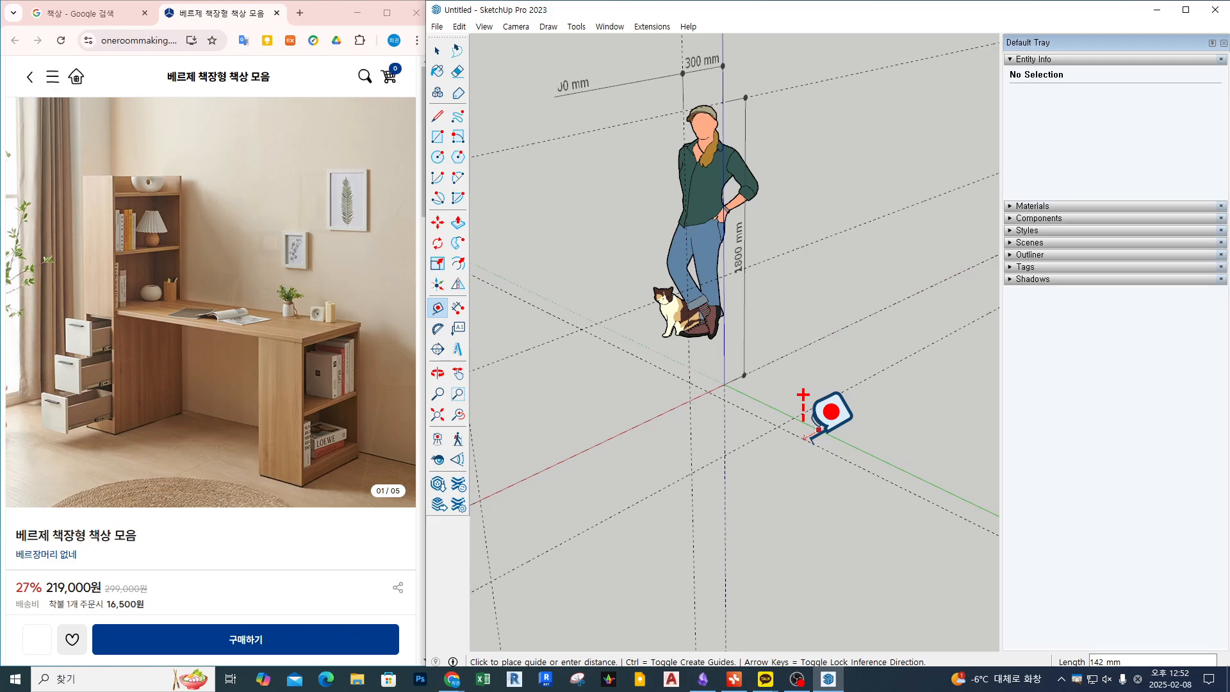
left_click(812, 441)
key("r")
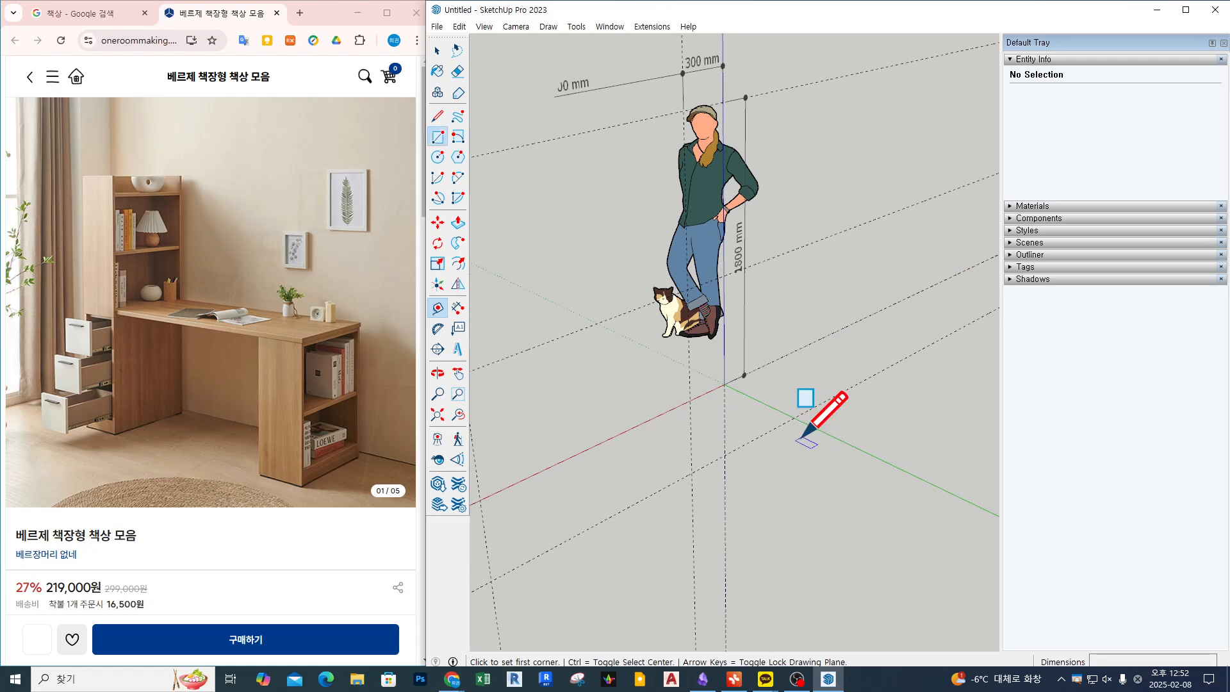
left_click(724, 384)
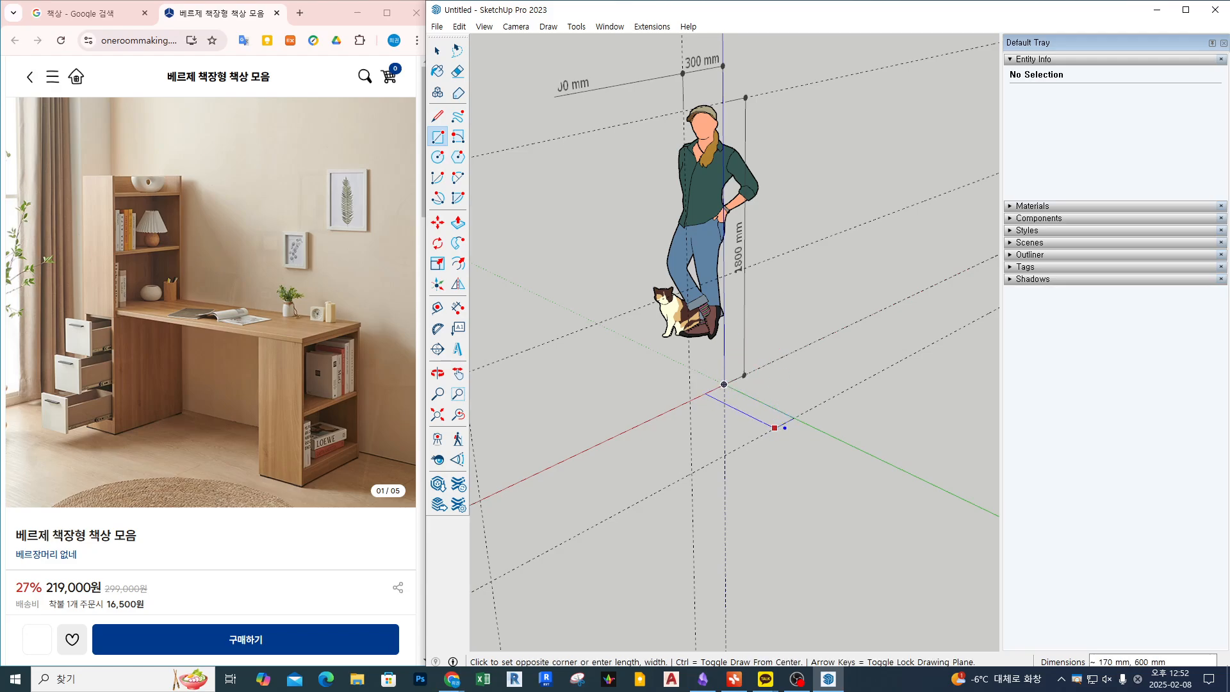
mouse_move(783, 428)
left_mouse_down()
mouse_move(892, 459)
mouse_move(1094, 599)
mouse_move(1108, 634)
mouse_move(1192, 673)
left_mouse_up()
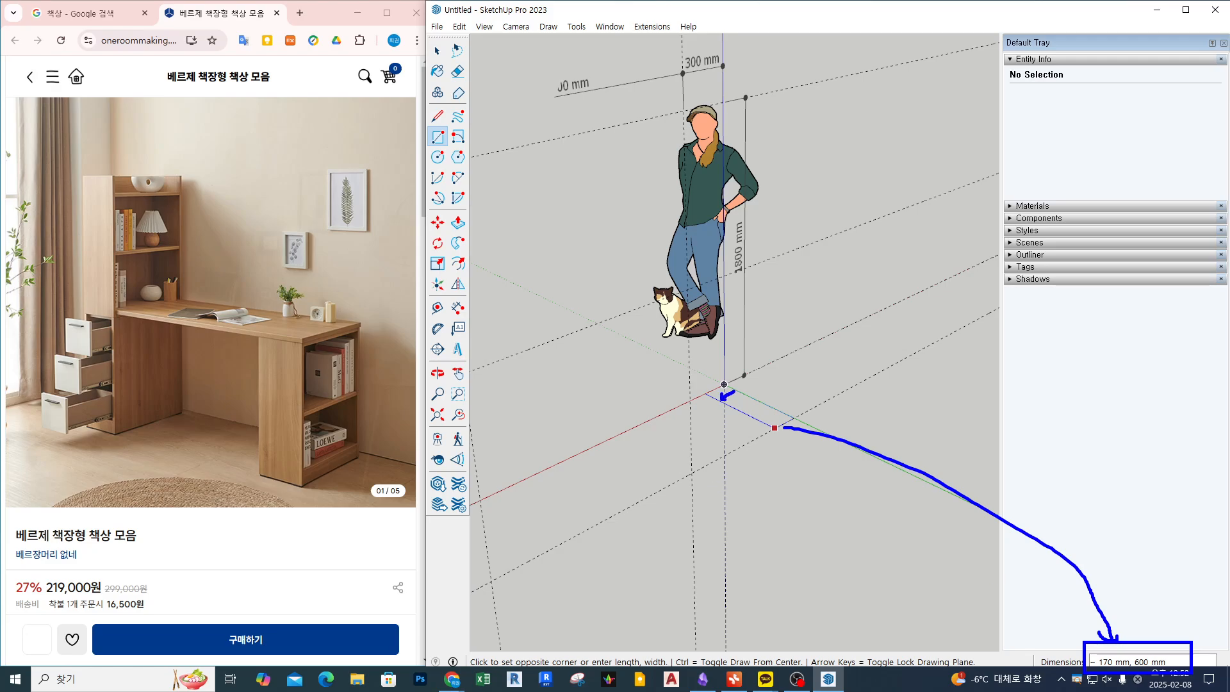
left_click_drag(725, 385, 791, 421)
key("Escape")
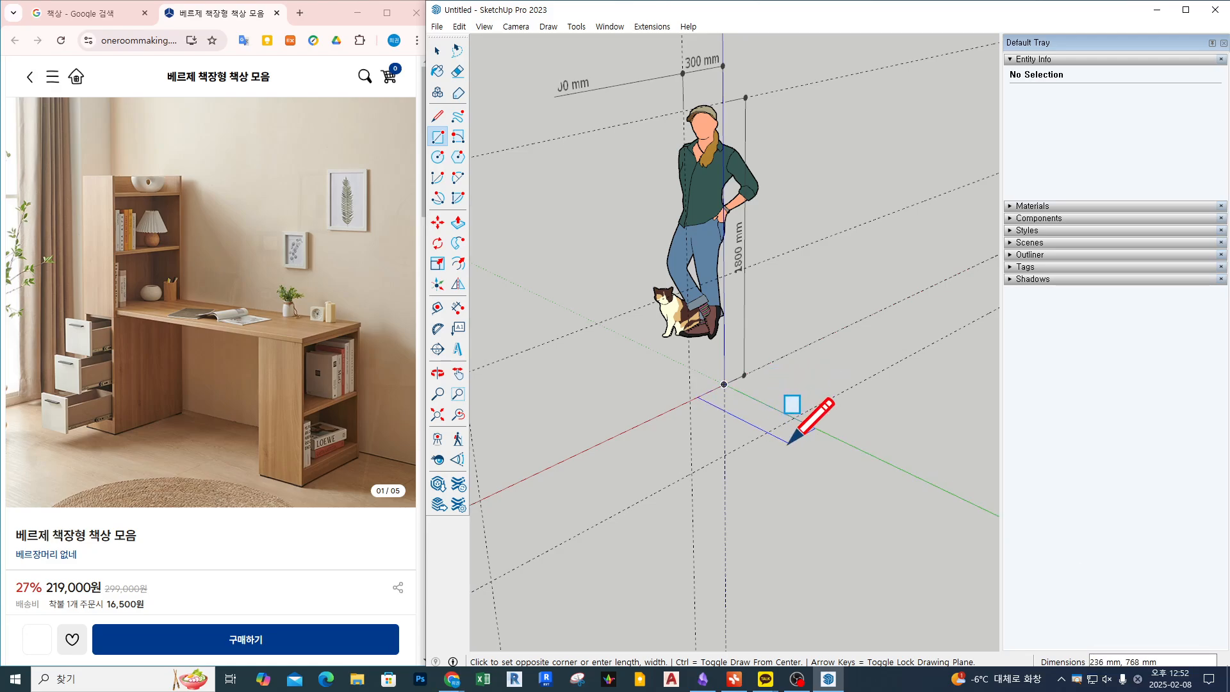
type("20,600")
key("Return")
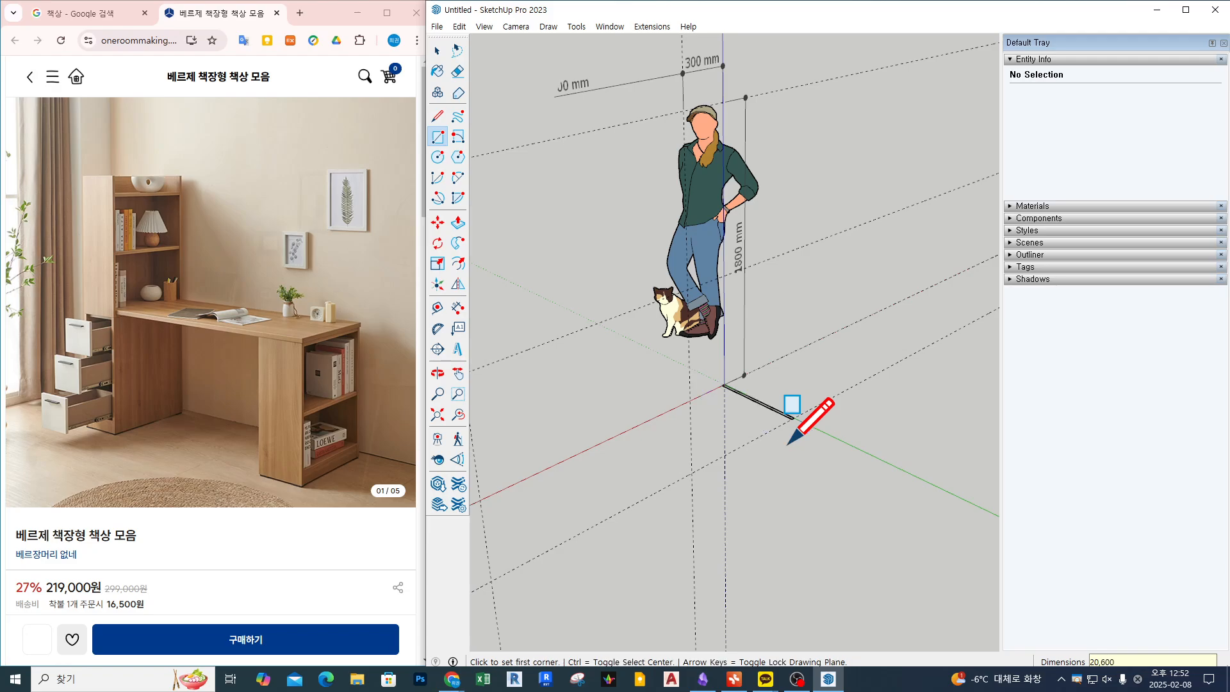
- Extrude the ground rectangle up to the 1800 mm height guide and make the resulting panel a group
key("p")
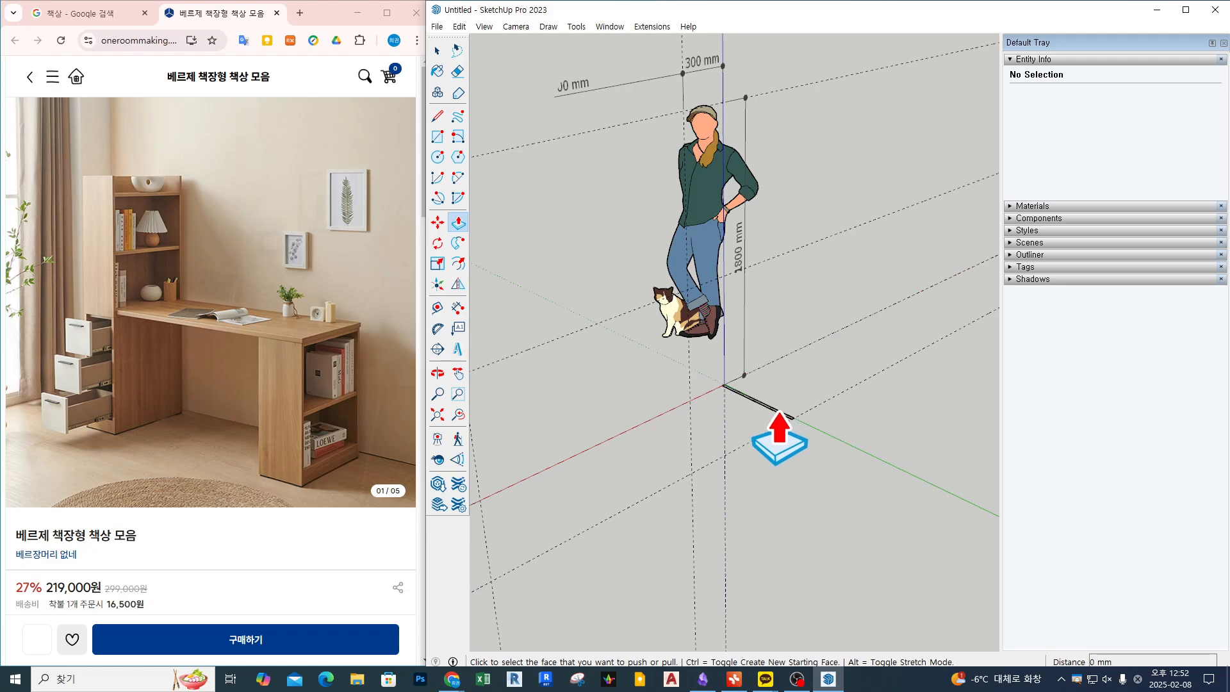
left_click(778, 424)
scroll(779, 416, "down", 2)
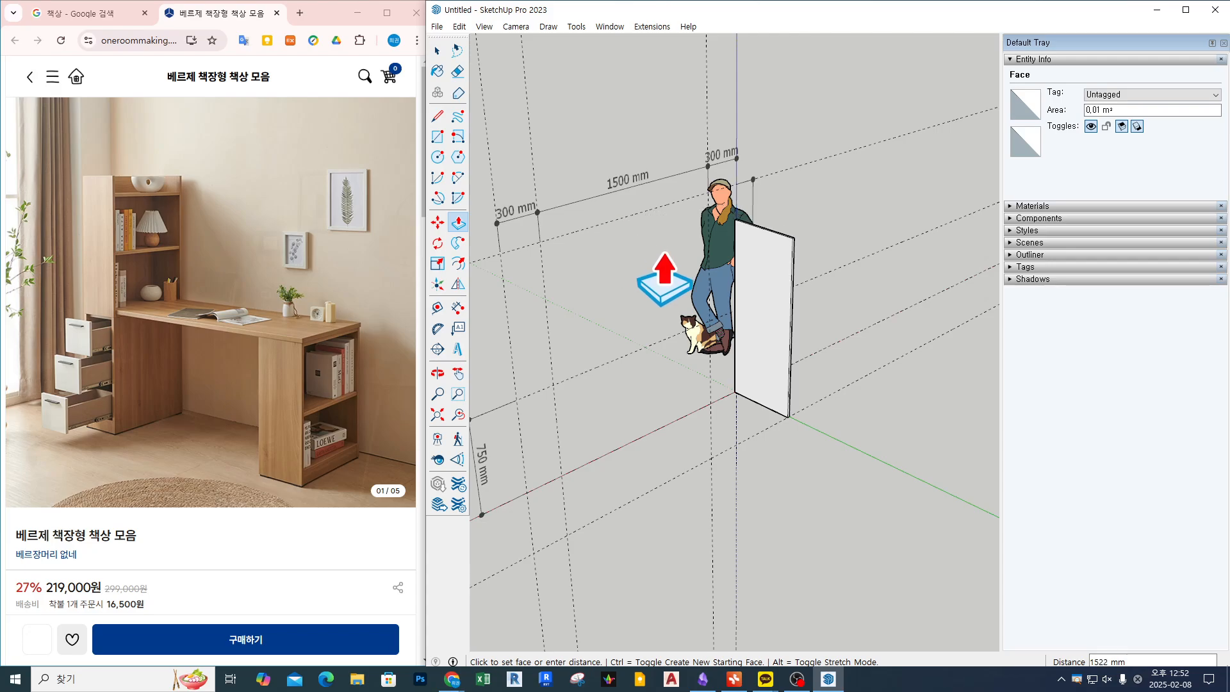
left_click(640, 212)
key("space")
triple_click(772, 247)
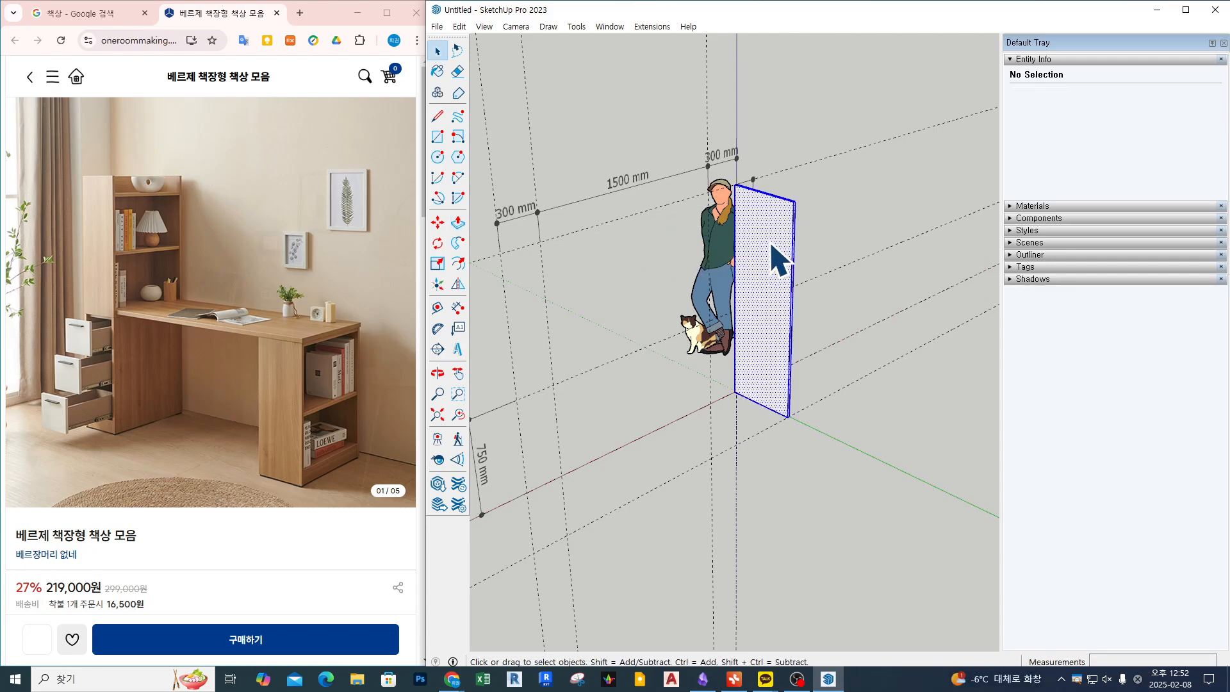
right_click(771, 244)
left_click(825, 357)
- Delete the grouped panel and draw an upright 300 x 1800 mm rectangle from the red-axis guide intersection to the upper guide at the blue axis
middle_click_drag(794, 398, 805, 405)
middle_click_drag(686, 471, 643, 451)
scroll(688, 486, "up", 3)
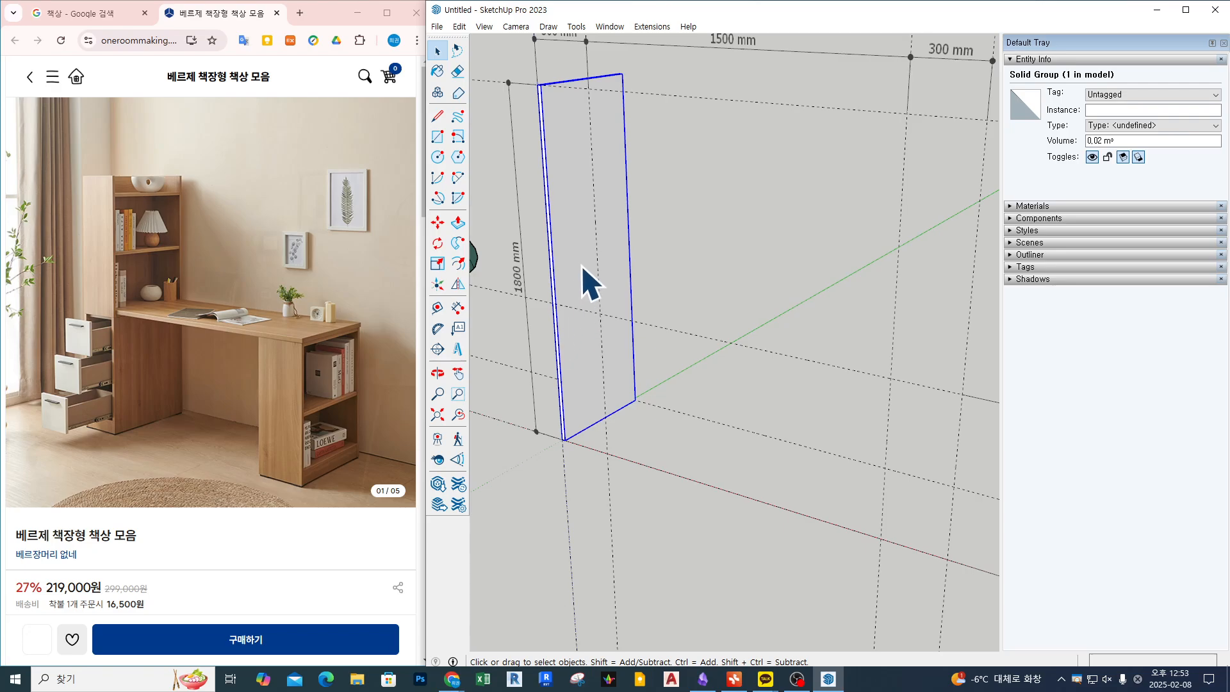
key("Delete")
key("r")
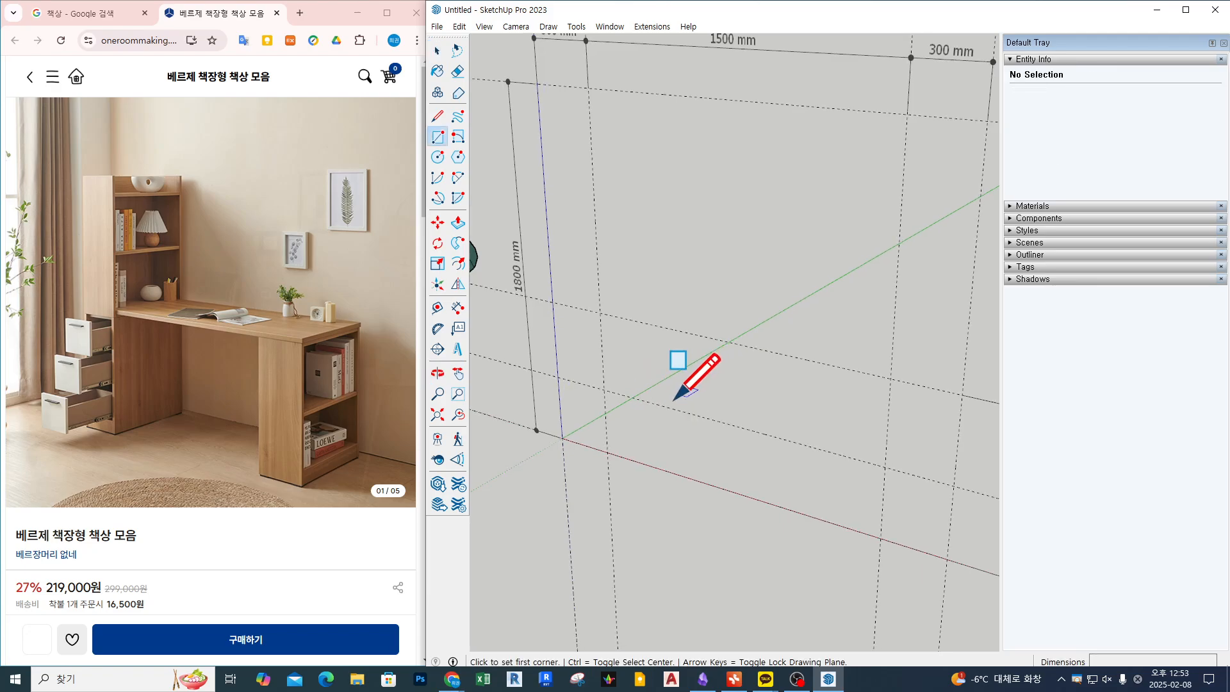
left_click(608, 452)
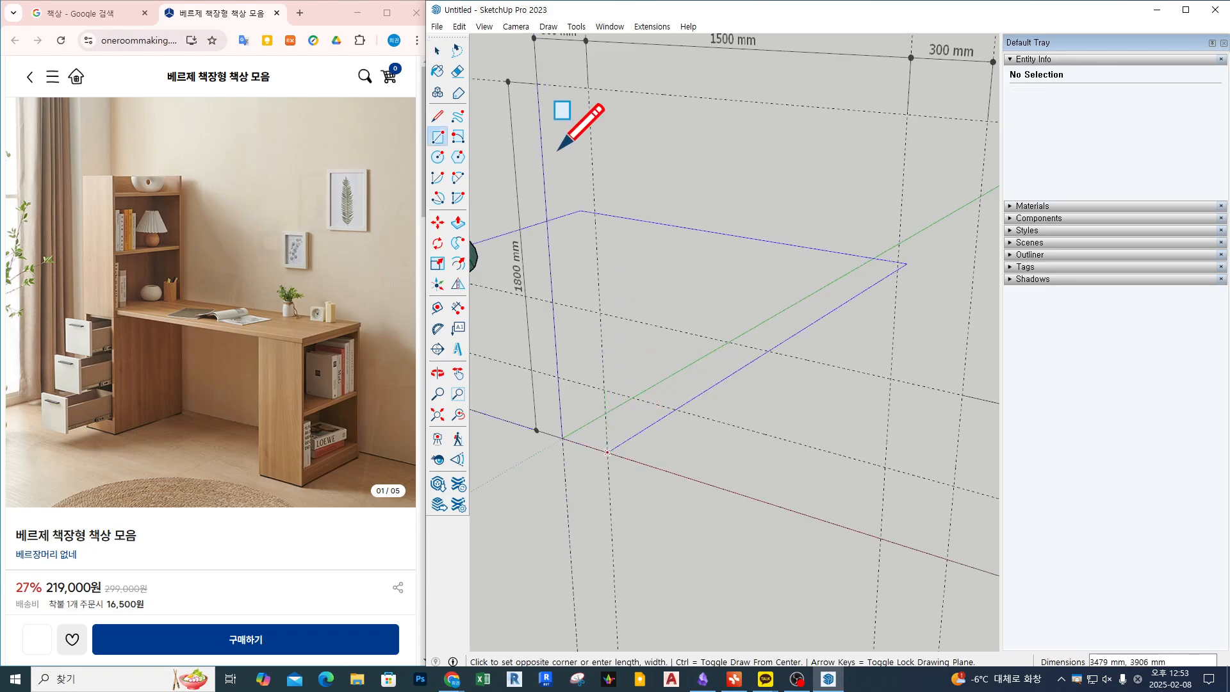
left_click(538, 84)
- Extrude the upright rectangle into a thin side panel and make it a group
key("p")
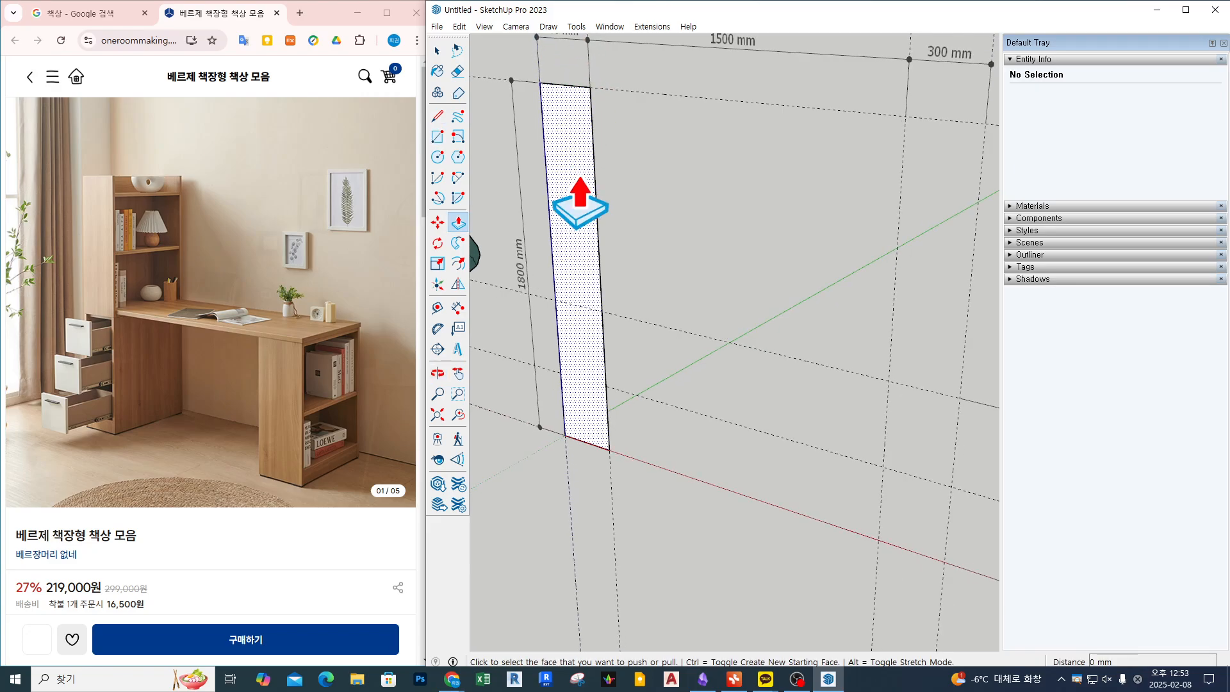
left_click(580, 204)
left_click(587, 204)
key("space")
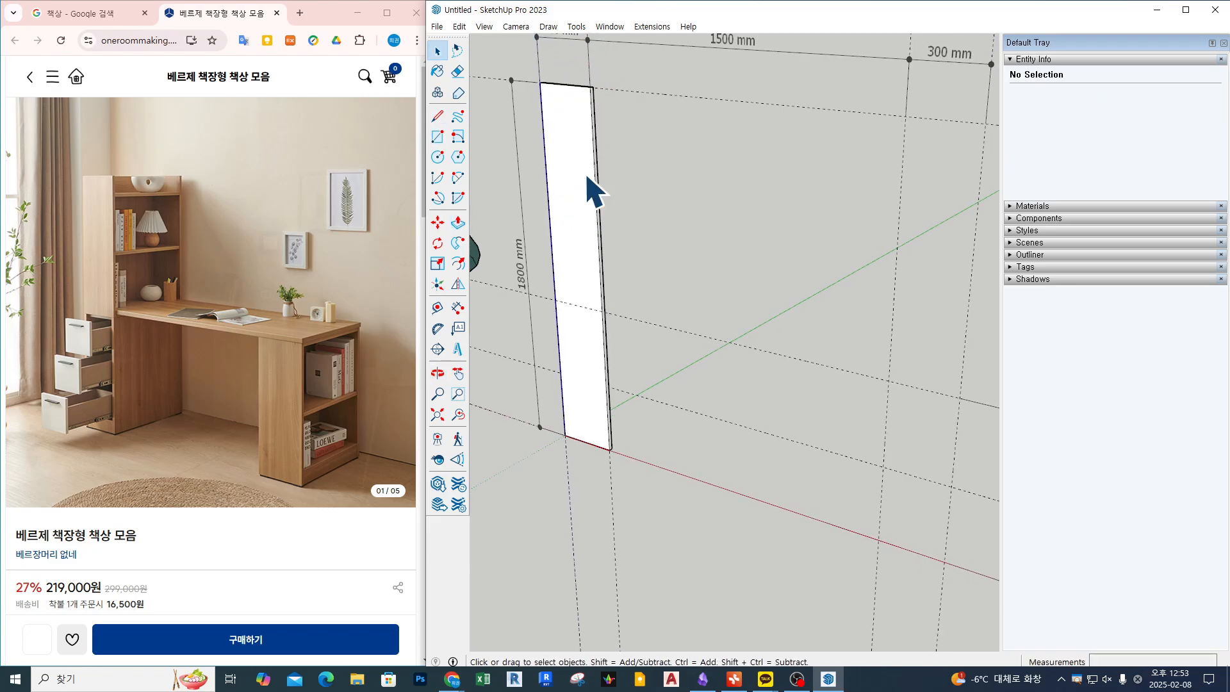
triple_click(588, 194)
key("ctrl+g")
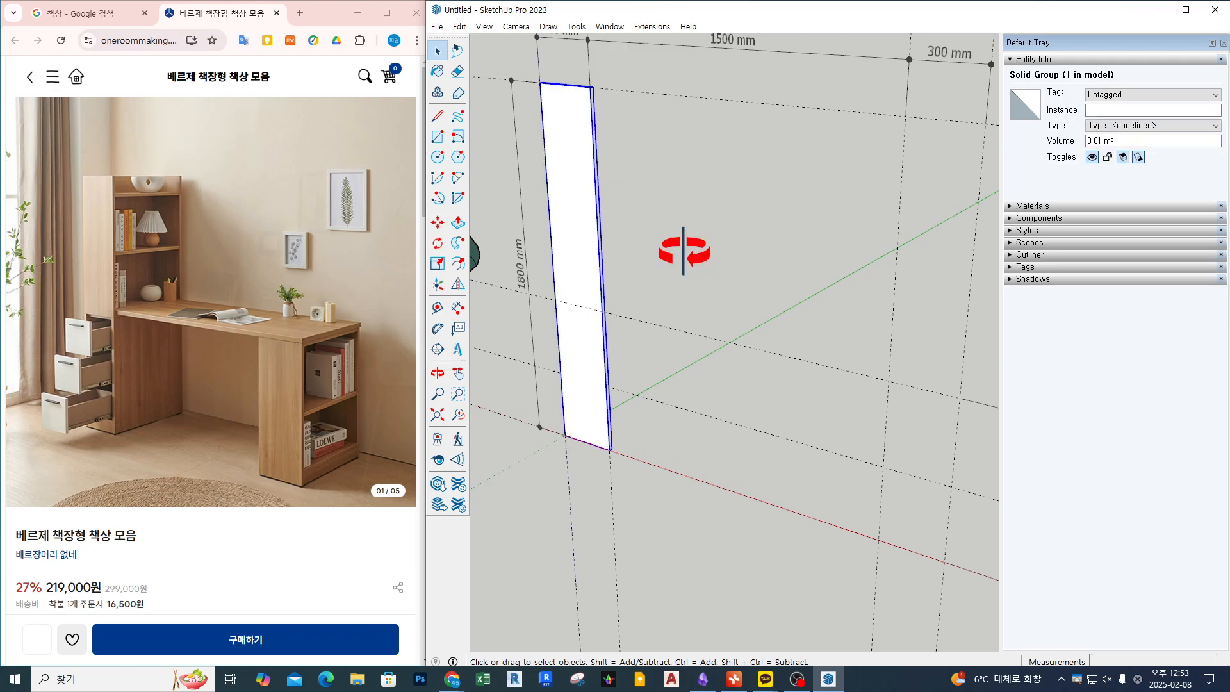
- Copy the side panel 580 mm along the green axis to the desk-depth guide
middle_click_drag(685, 250, 599, 264)
middle_click_drag(841, 397, 794, 434)
key("m")
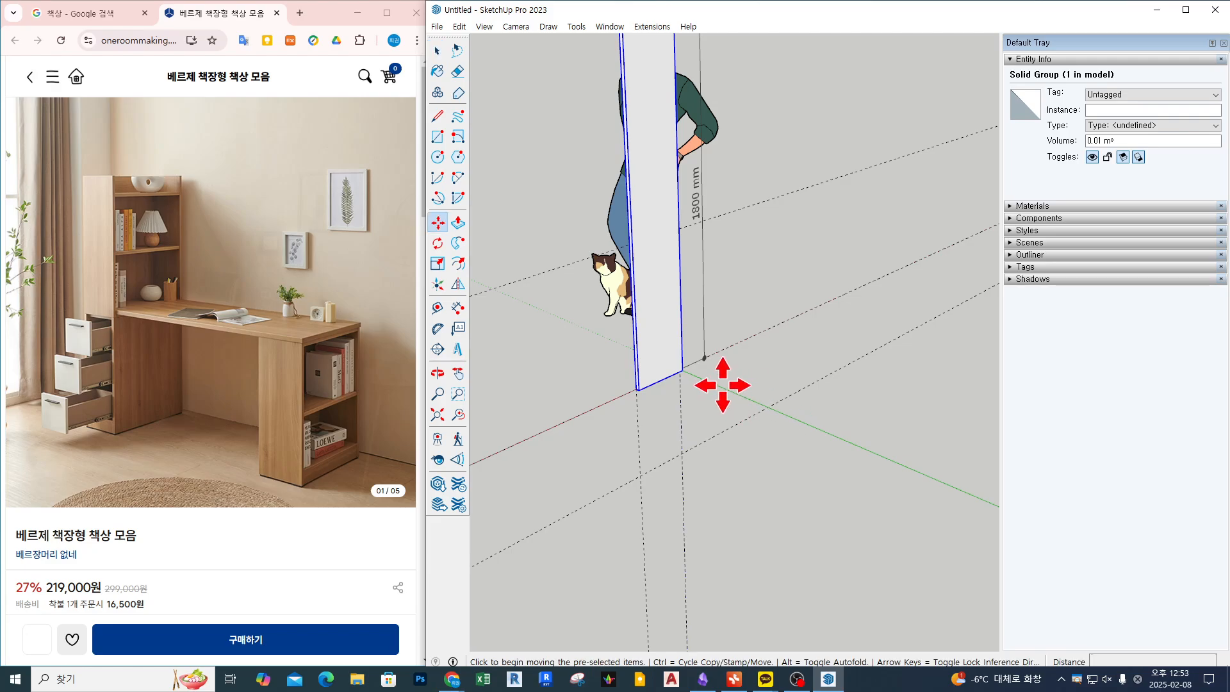
scroll(700, 376, "up", 2)
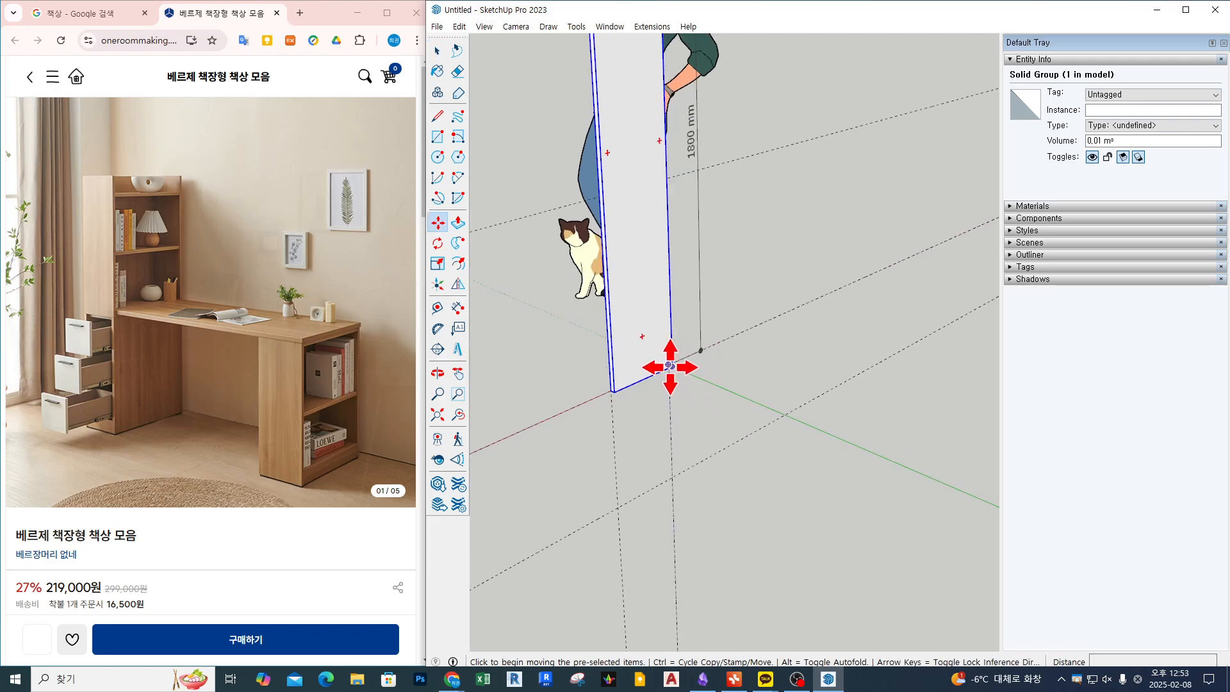
scroll(673, 369, "up", 3)
key("ctrl")
left_click(672, 370)
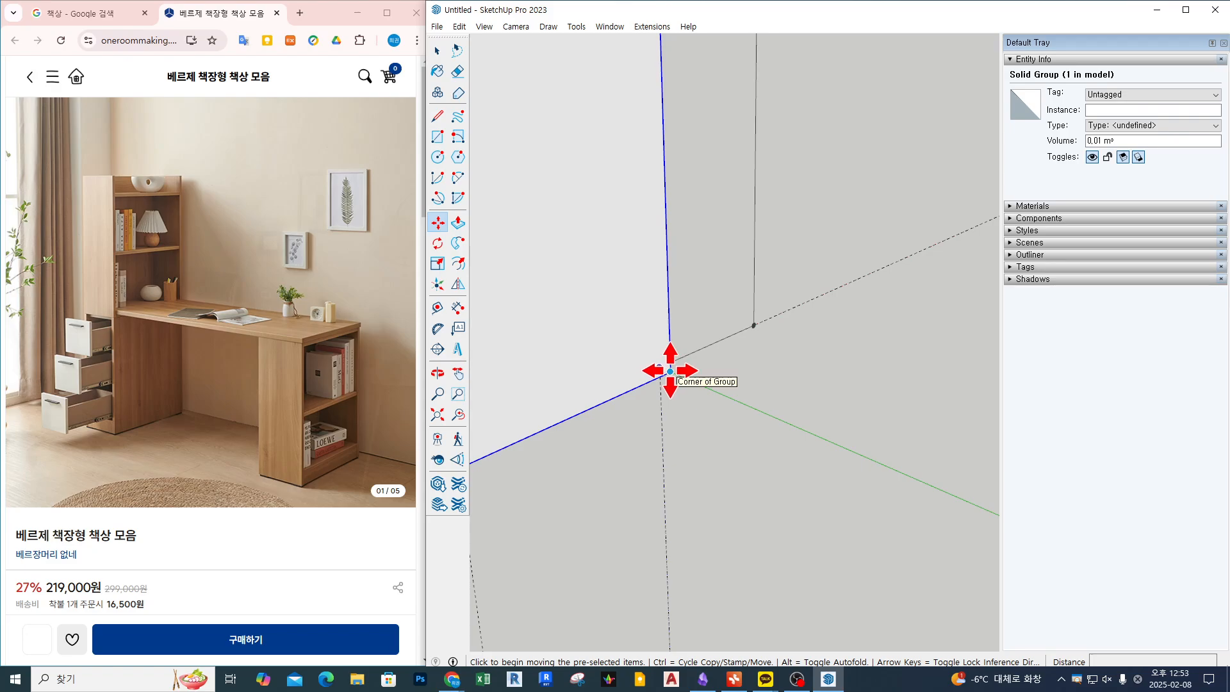
scroll(641, 346, "down", 2)
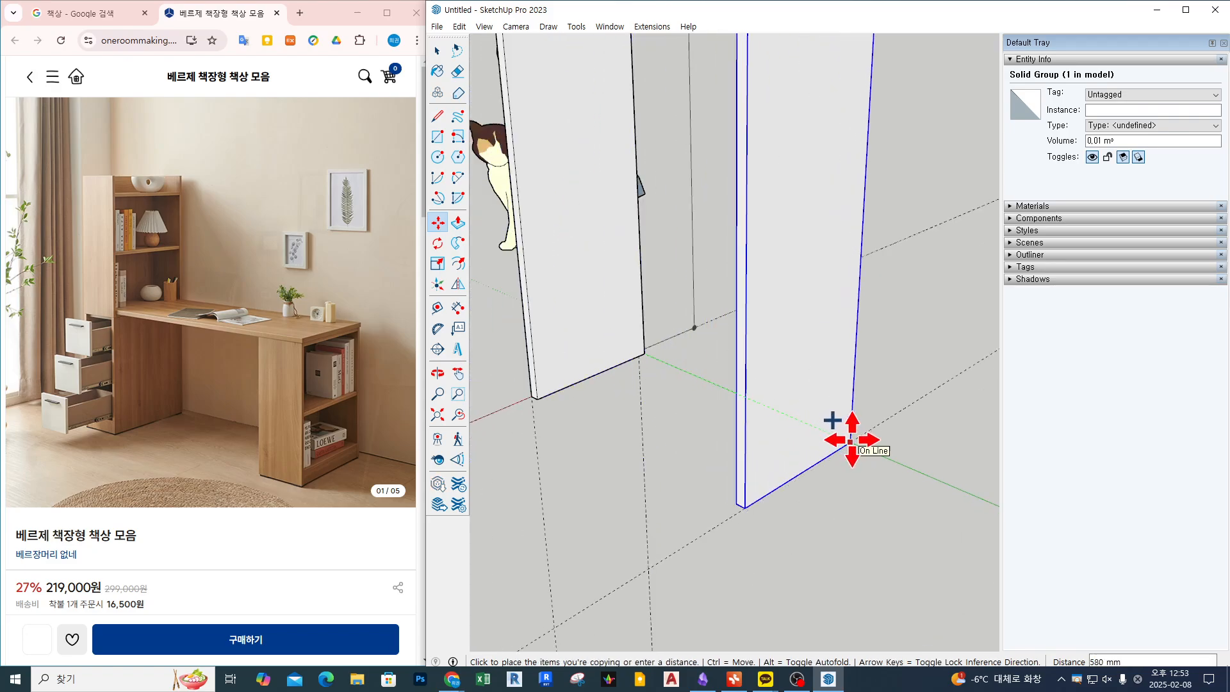
left_click(850, 441)
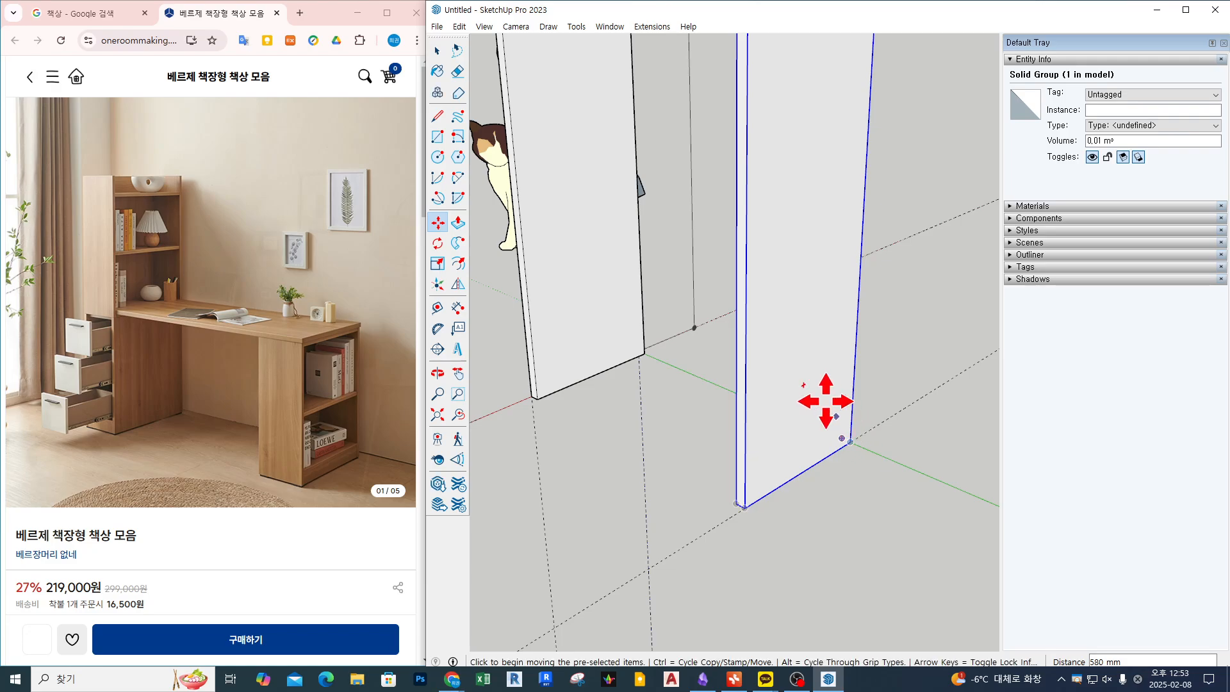
scroll(730, 314, "down", 5)
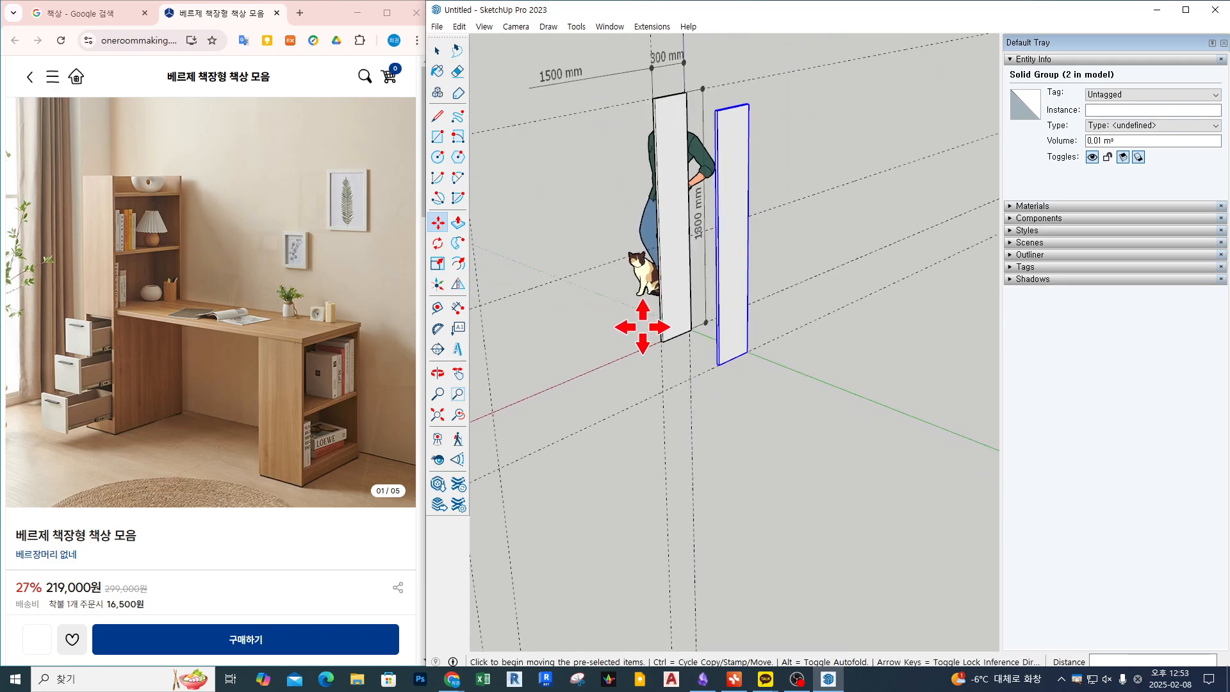
middle_click_drag(640, 406, 769, 329)
key("space")
scroll(683, 359, "up", 3)
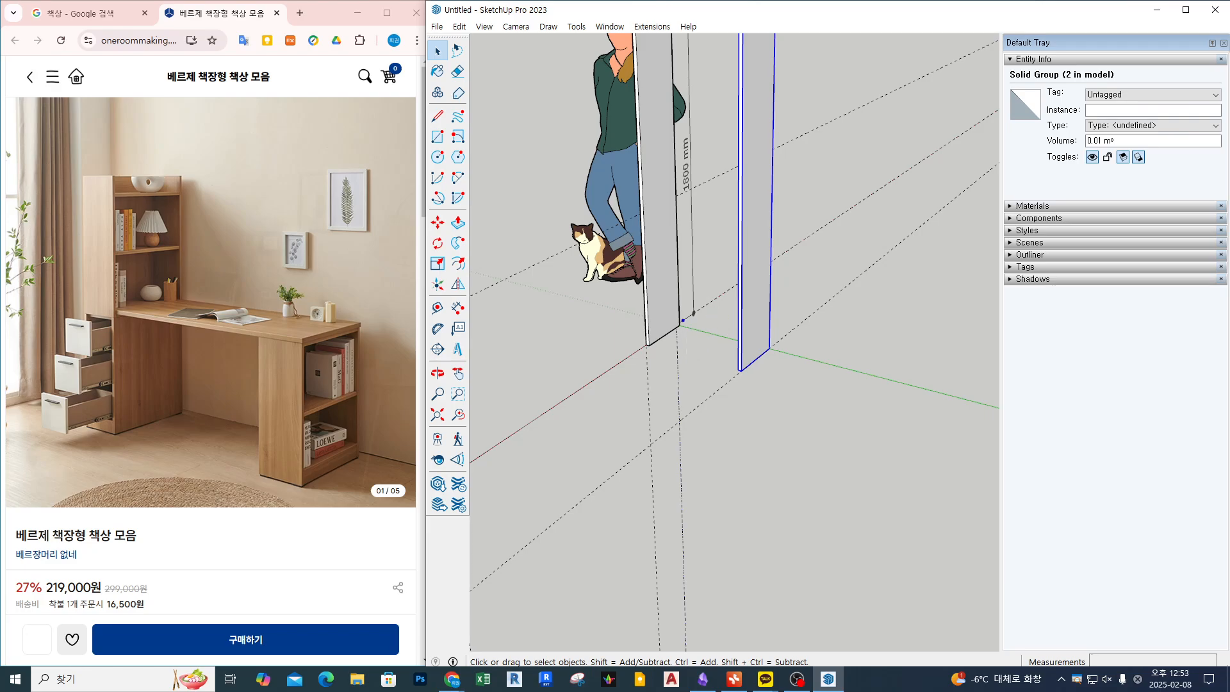
mouse_move(674, 297)
left_mouse_down()
mouse_move(668, 313)
mouse_move(732, 314)
mouse_move(678, 302)
mouse_move(635, 227)
mouse_move(646, 202)
left_mouse_up()
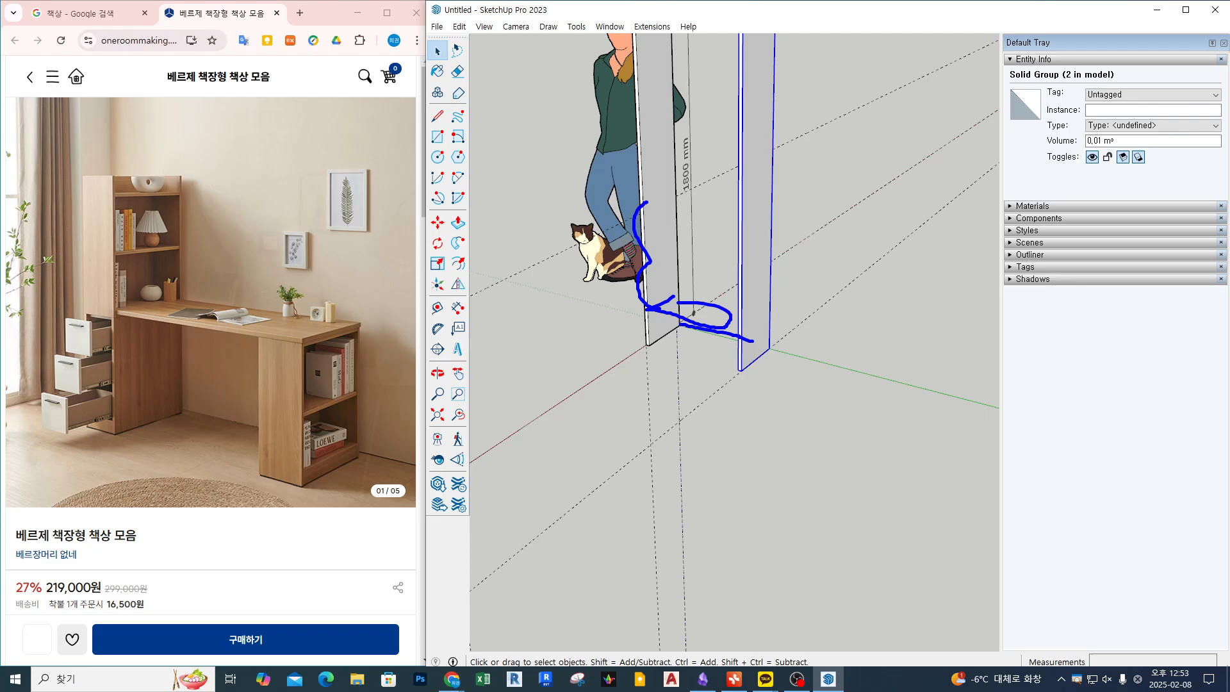
left_click_drag(662, 282, 644, 111)
mouse_move(43, 125)
left_mouse_down()
mouse_move(114, 250)
mouse_move(177, 441)
left_mouse_up()
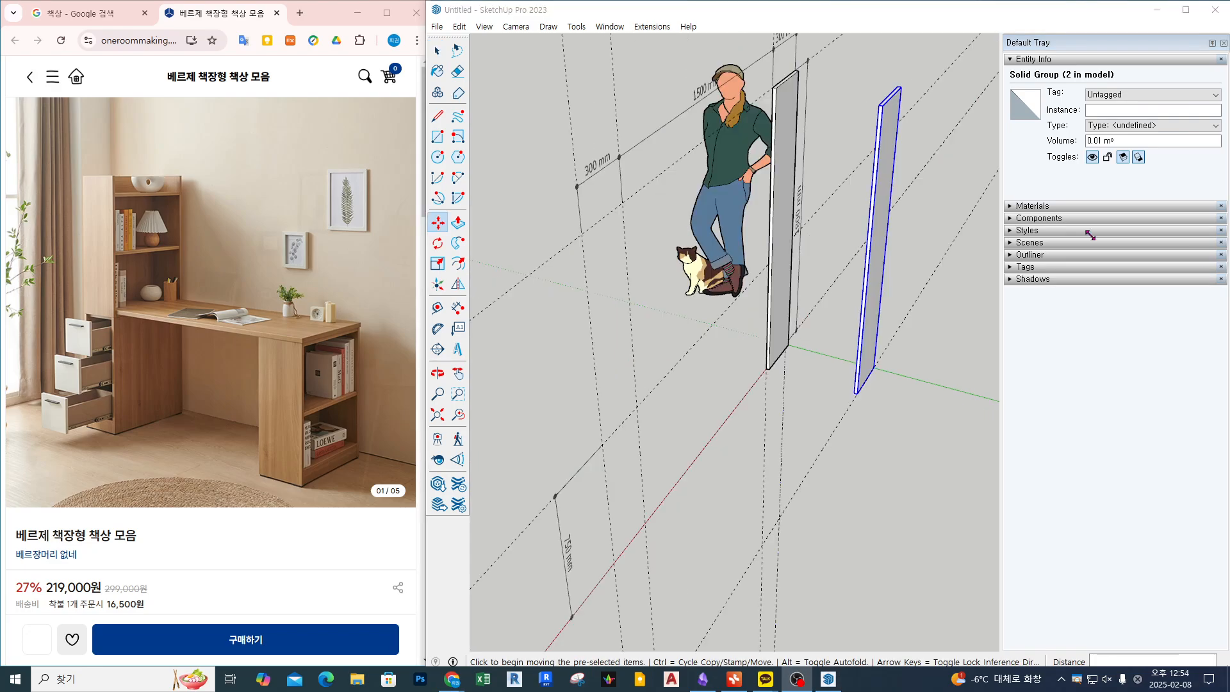
- Draw a rectangle on the ground between the two side panels, spanning their inner faces and full width
middle_click_drag(759, 264, 897, 263)
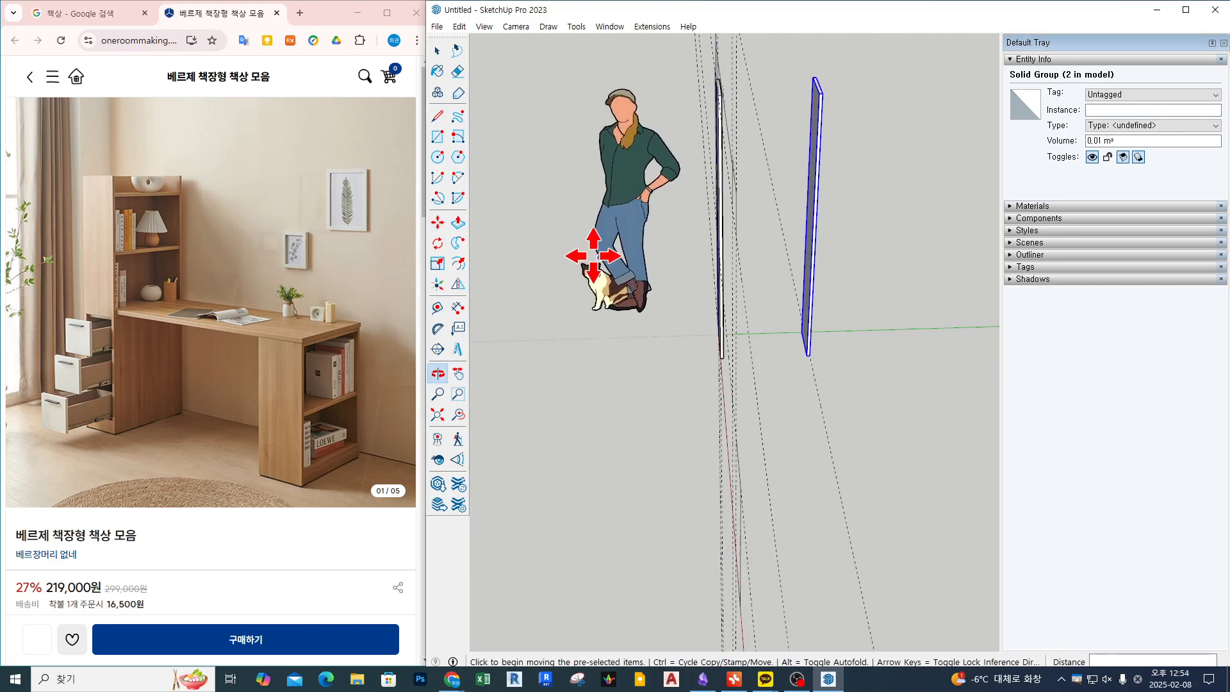
middle_click_drag(593, 253, 970, 374)
key("space")
left_click(777, 278)
key("r")
scroll(787, 320, "up", 5)
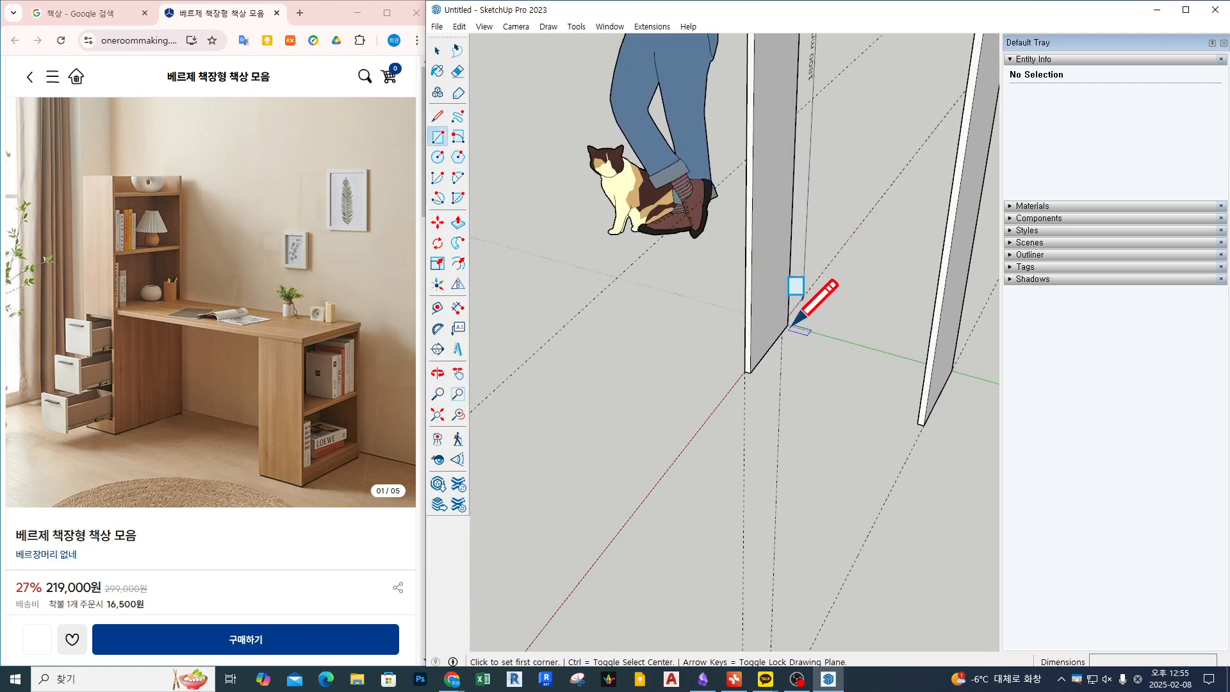
left_click(788, 324)
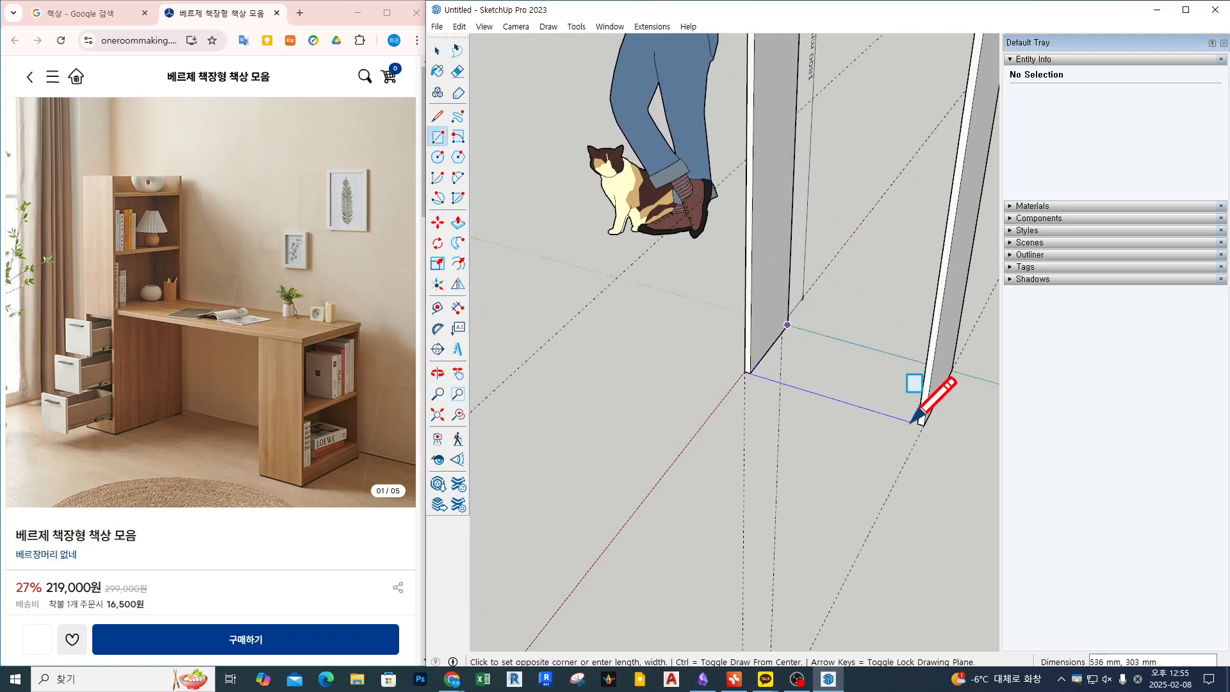
left_click(918, 423)
key("space")
- Extrude the rectangle between the panels 20 mm upward and make it a group as the bottom shelf
middle_click_drag(901, 387, 868, 417)
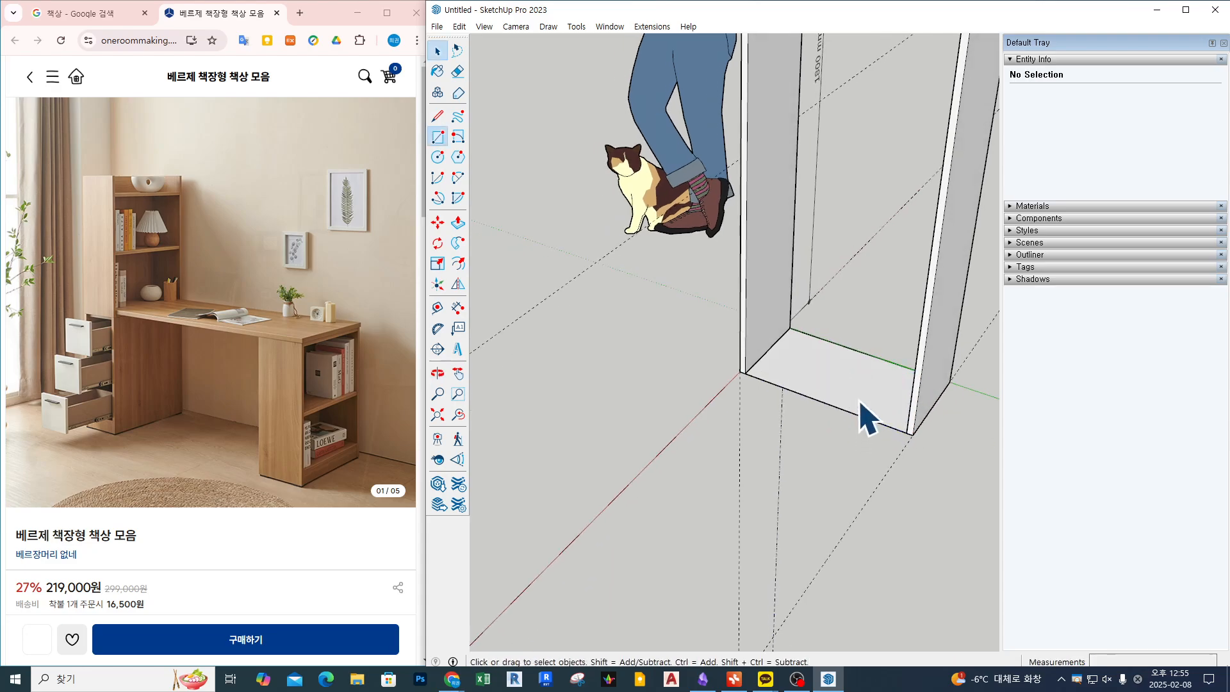
double_click(857, 390)
key("p")
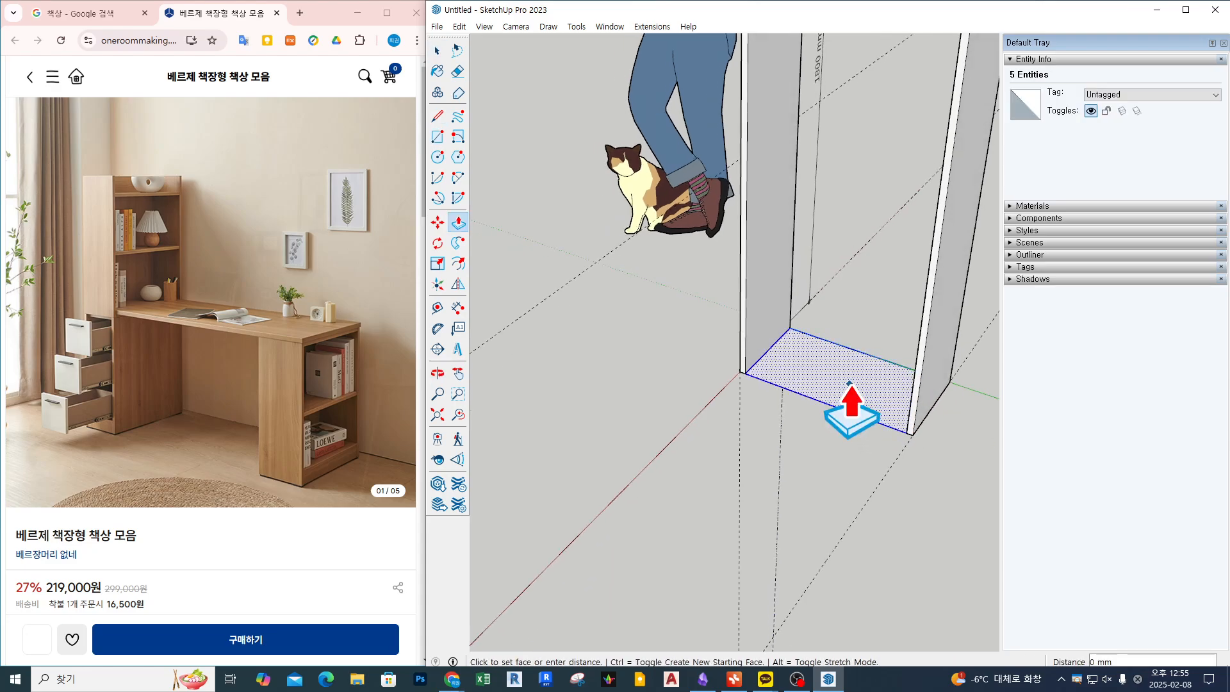
type("20")
key("Return")
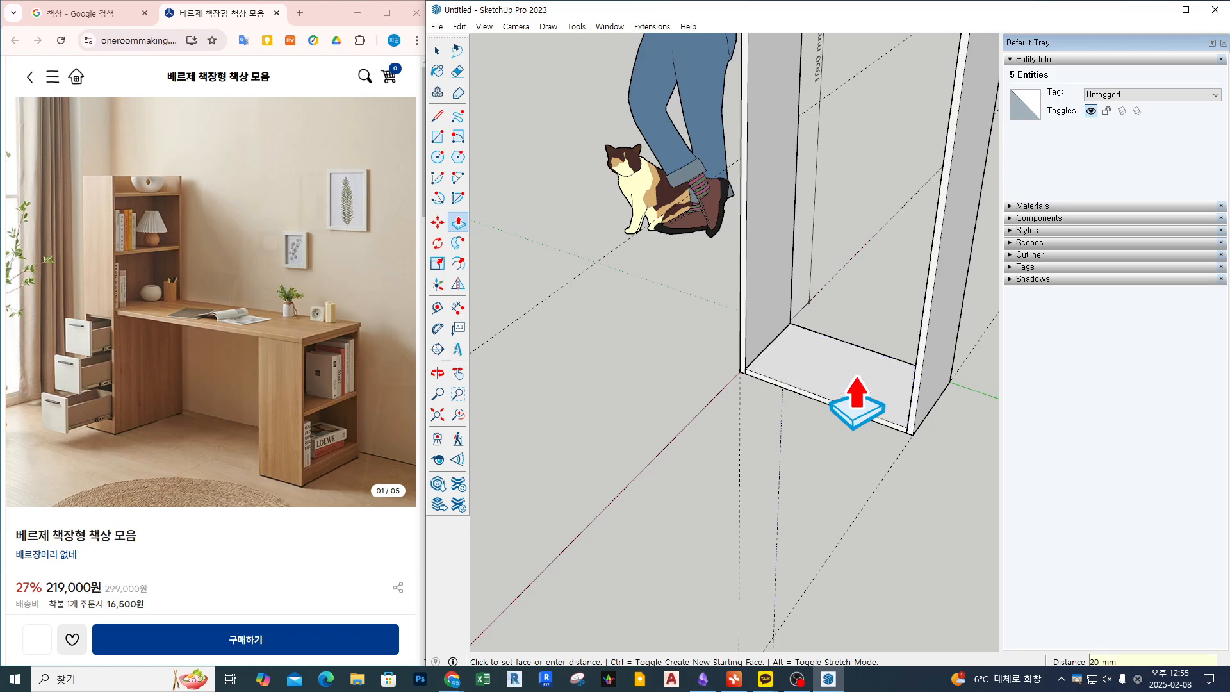
key("space")
triple_click(858, 380)
key("ctrl+g")
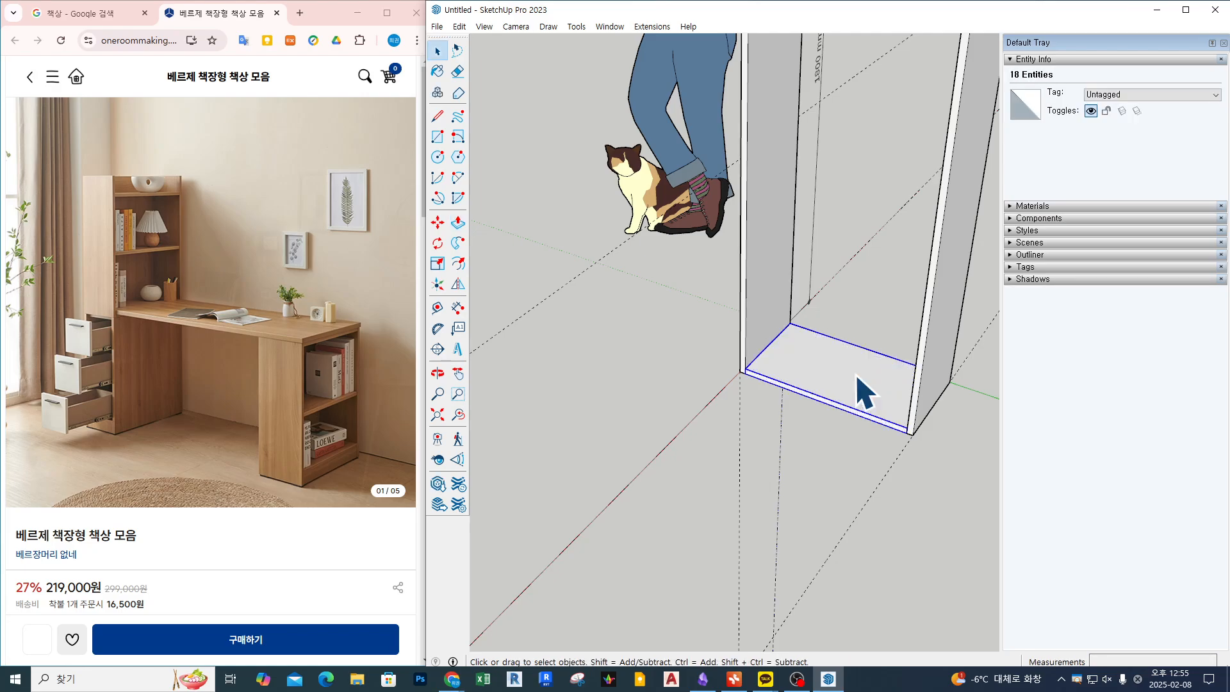
- Move the bottom shelf 80 mm up along the blue axis
key("m")
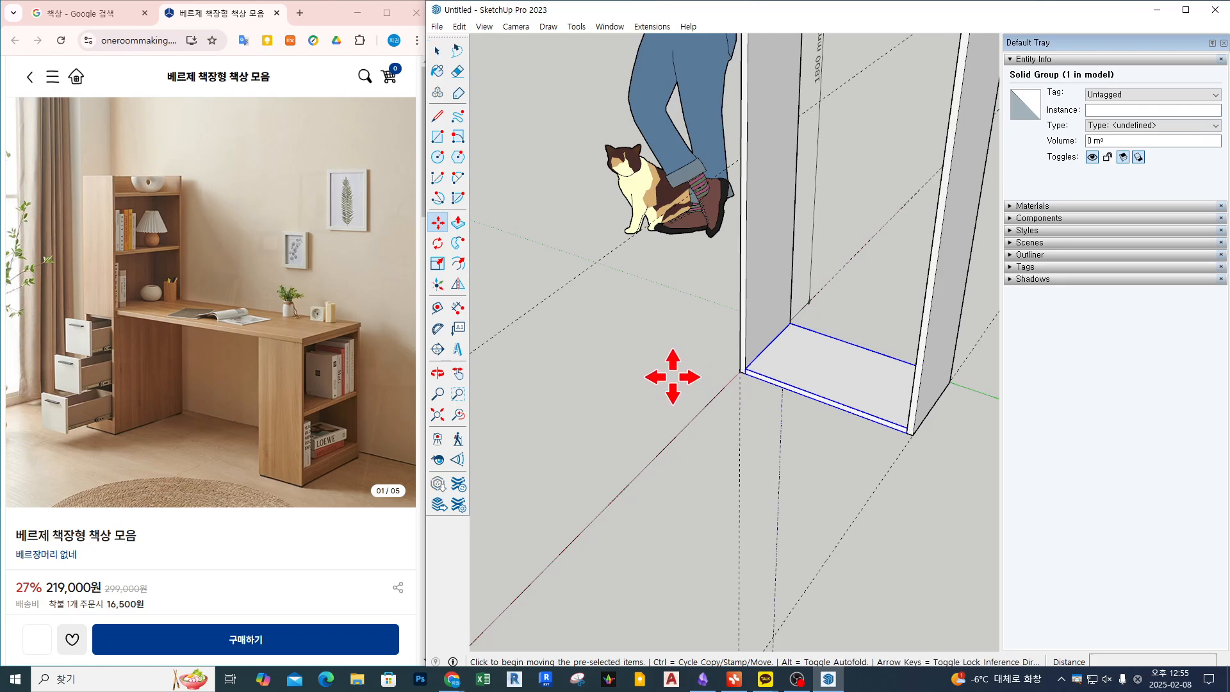
left_click(671, 376)
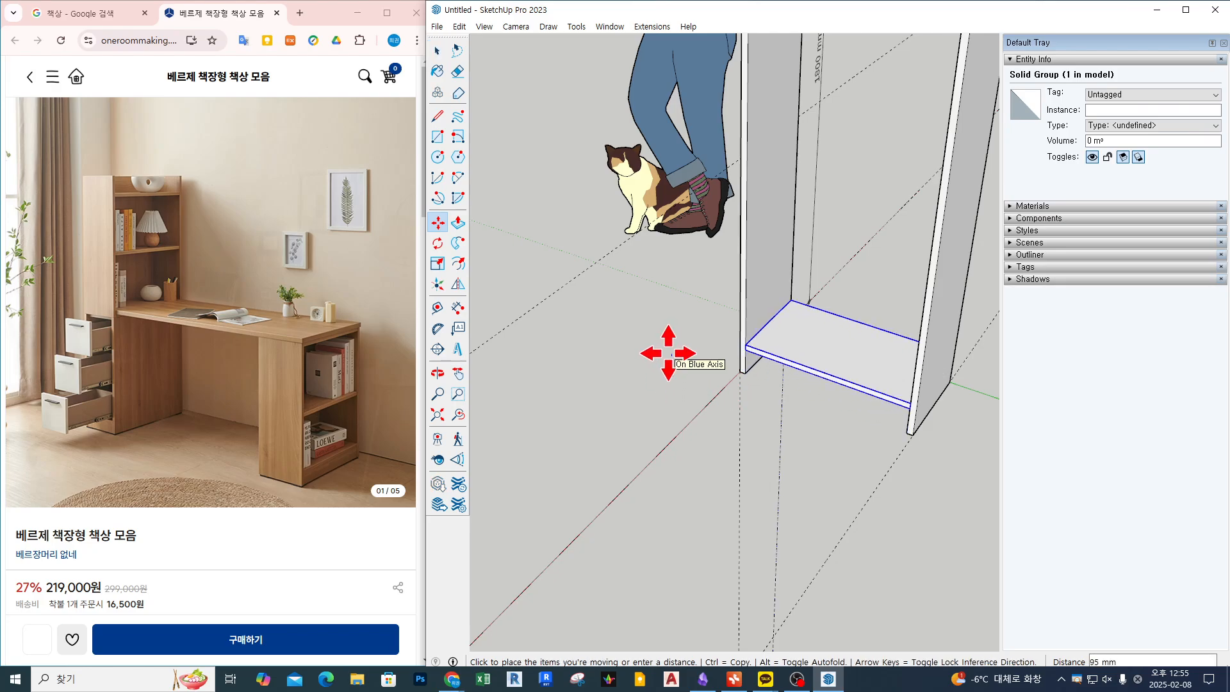
type("80")
key("Return")
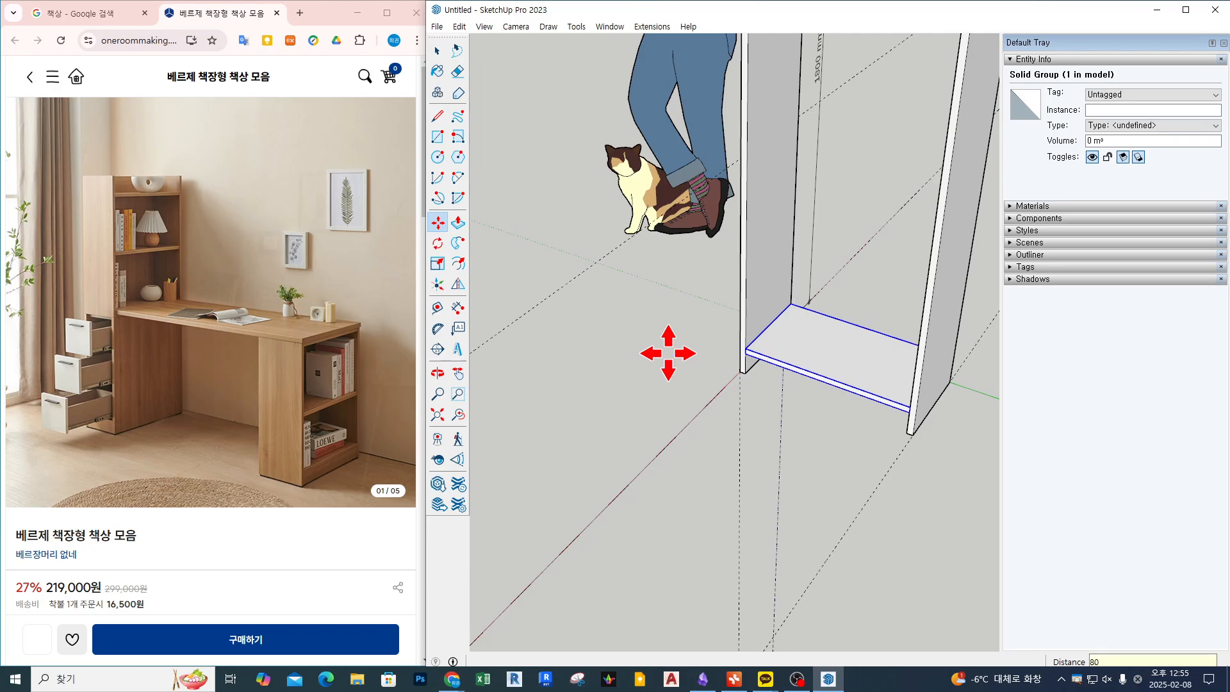
- Copy the bottom shelf 650 mm upward by its top corner so its top meets the 750 mm desk-height guide
left_click(751, 349)
middle_click_drag(742, 349, 907, 296)
key("ctrl")
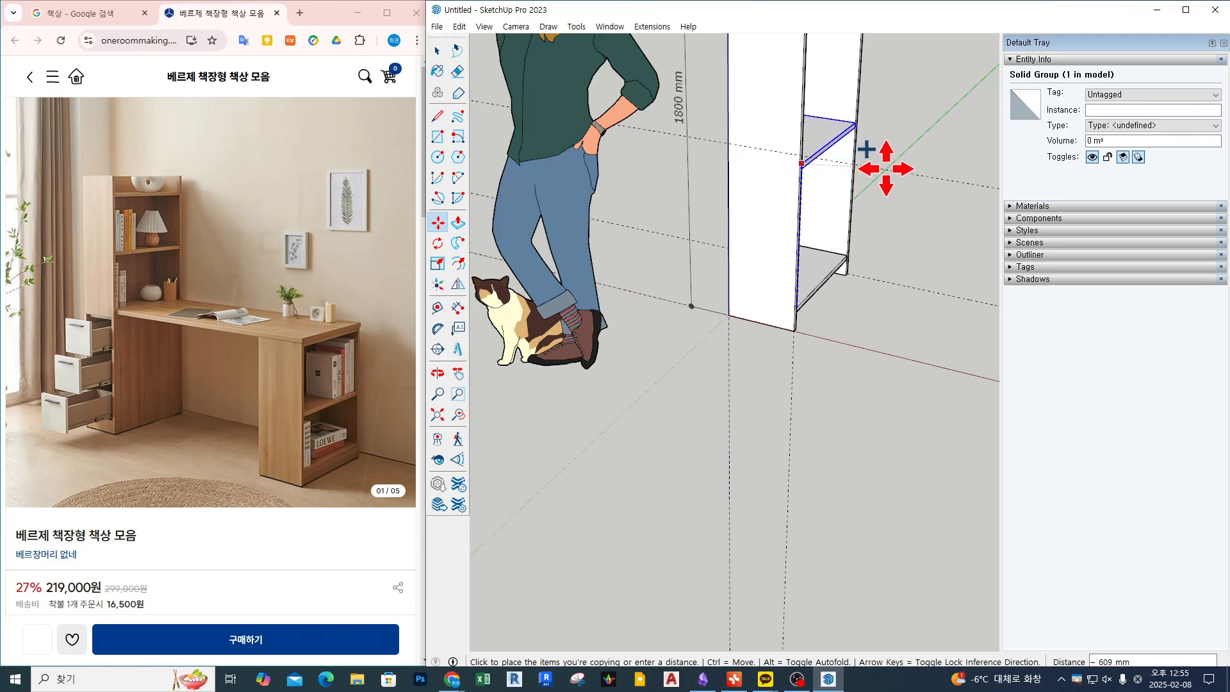
scroll(946, 178, "down", 1)
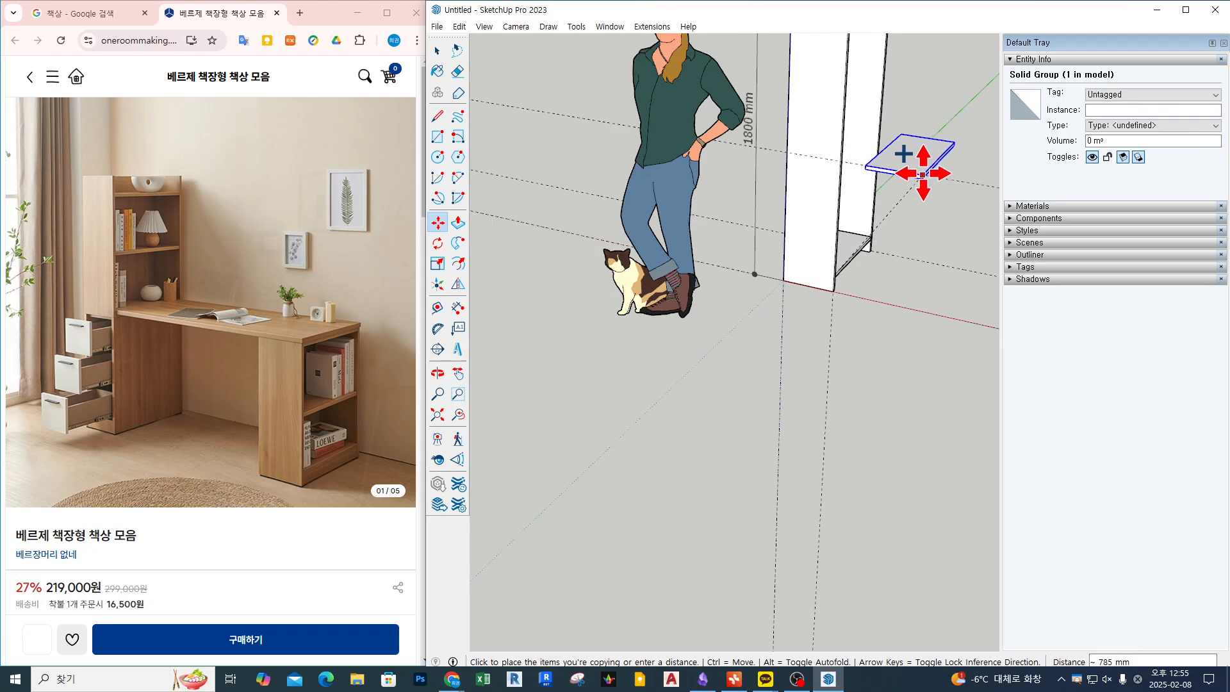
scroll(588, 121, "down", 2)
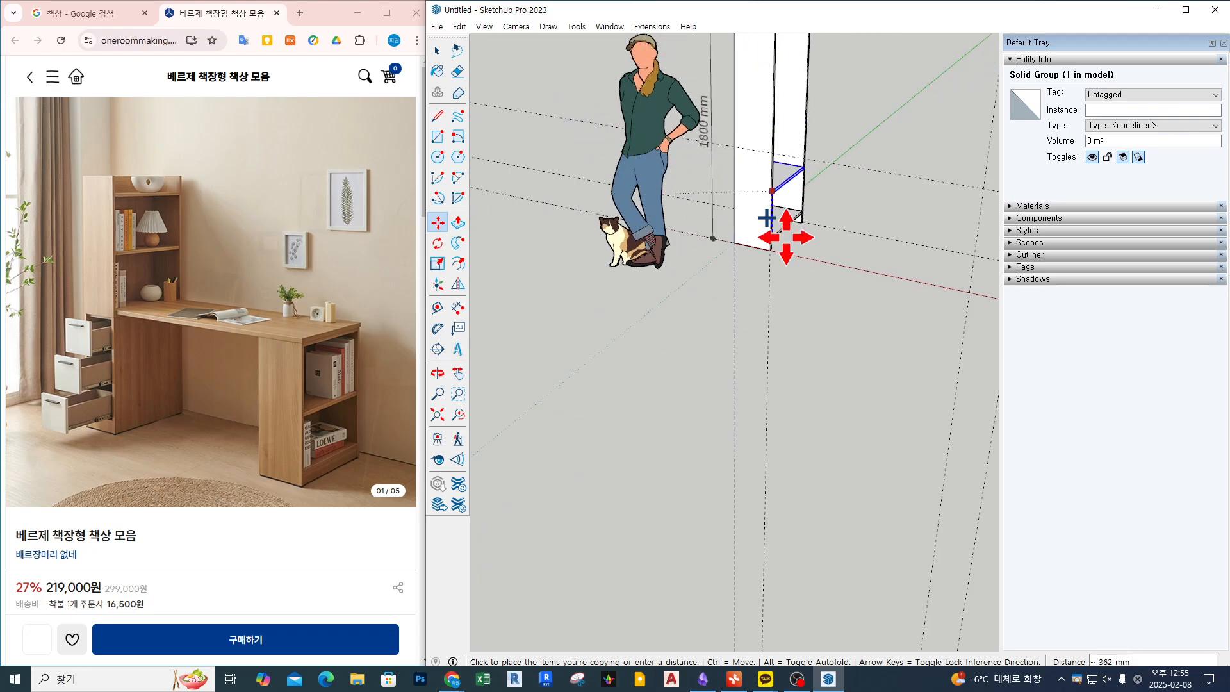
mouse_move(786, 243)
middle_mouse_down()
mouse_move(737, 187)
mouse_move(730, 156)
middle_mouse_up()
scroll(731, 157, "up", 2)
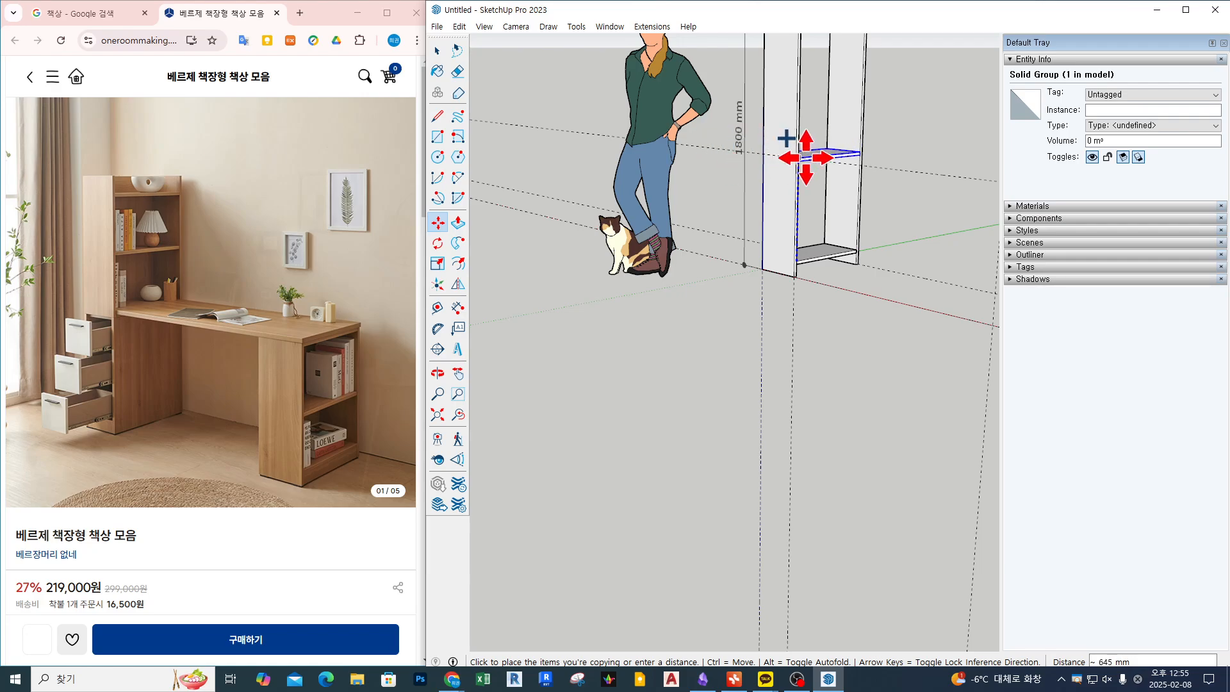
scroll(804, 159, "up", 3)
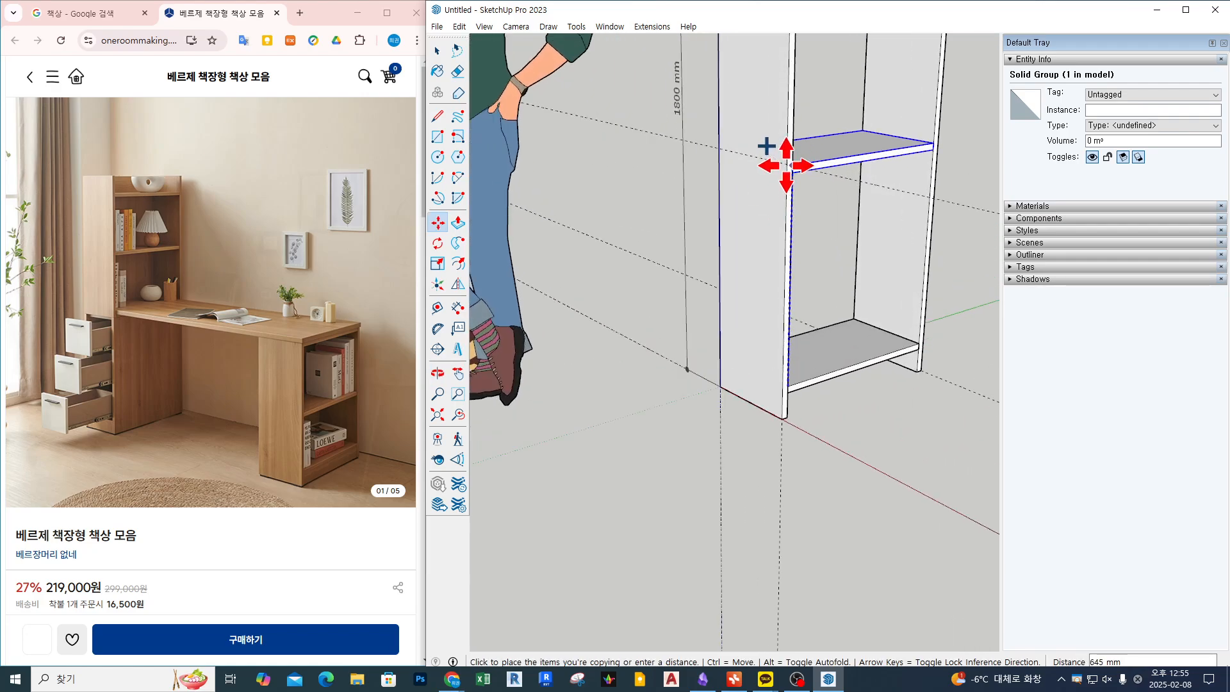
left_click(789, 163)
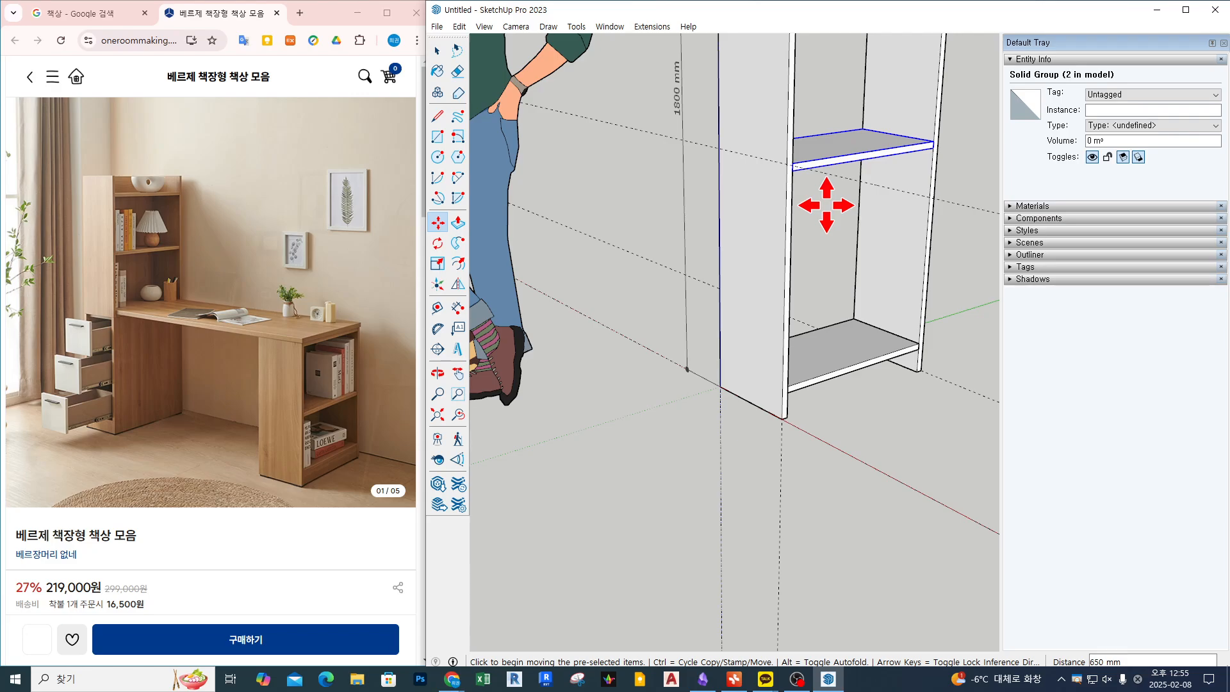
middle_click_drag(816, 200, 917, 163)
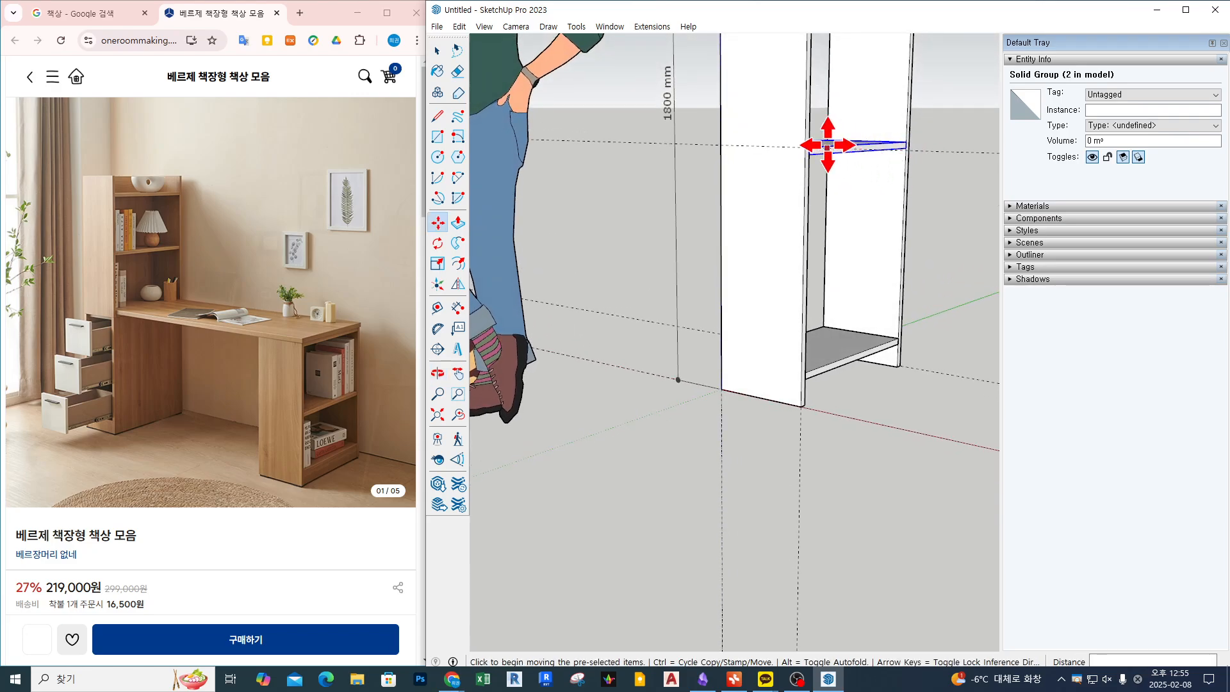
scroll(827, 143, "up", 2)
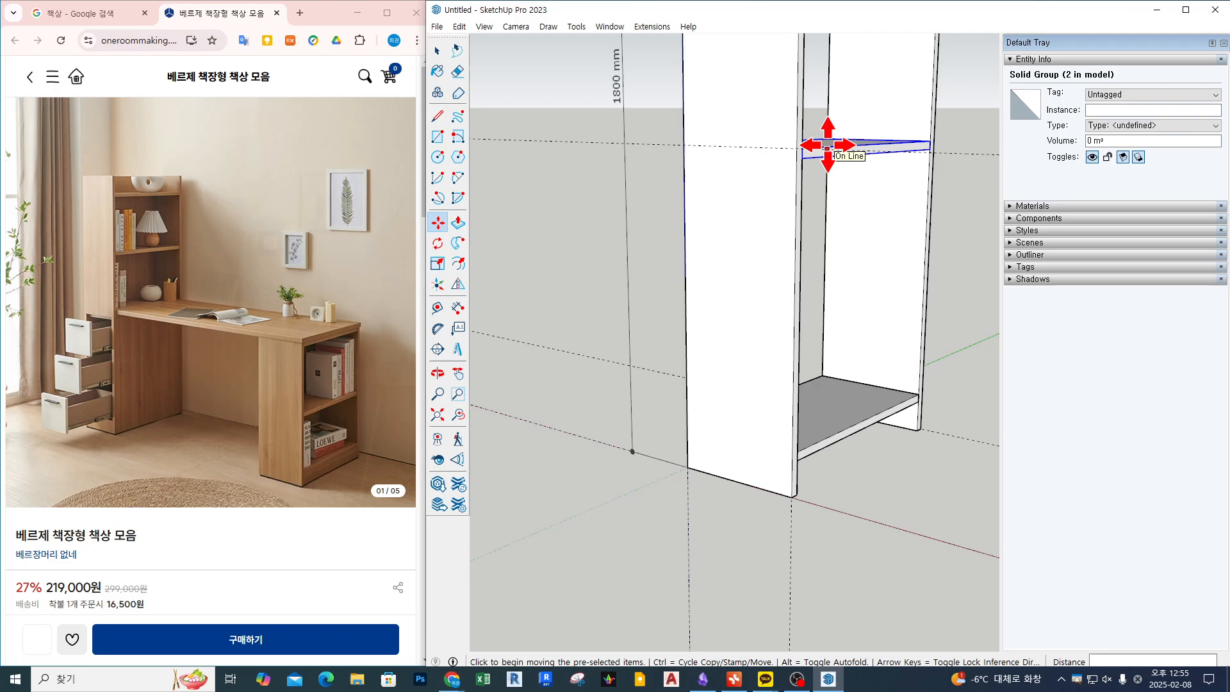
left_click(644, 142)
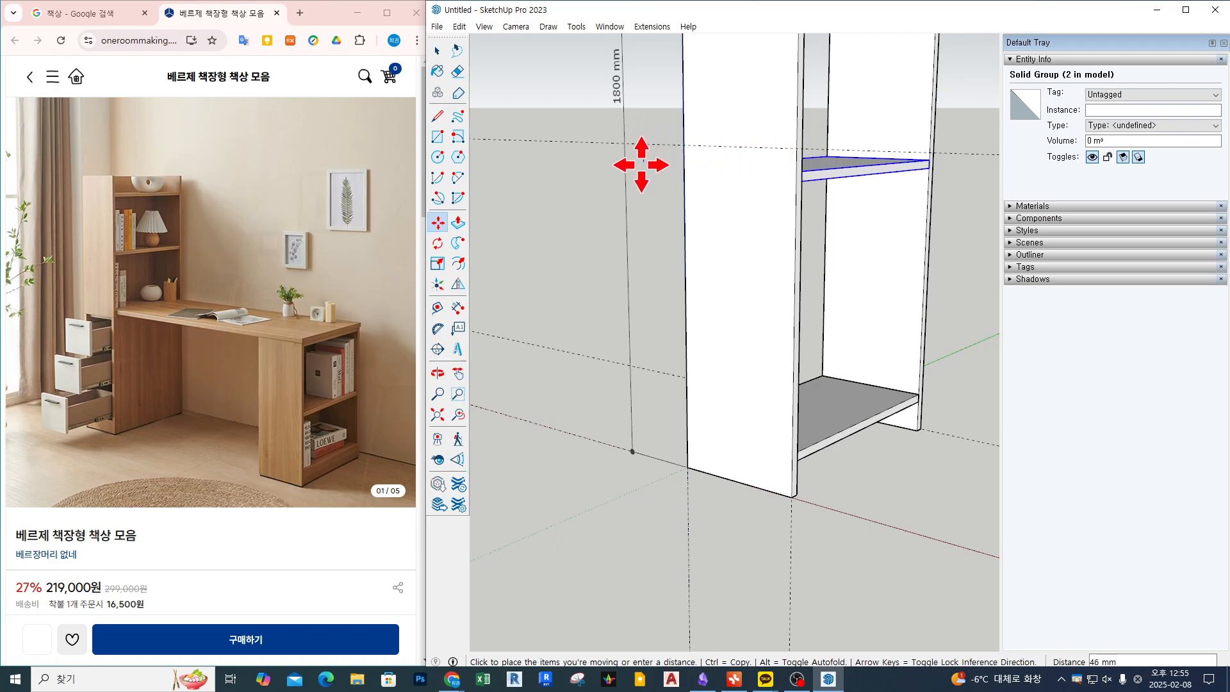
key("Escape")
key("Escape")
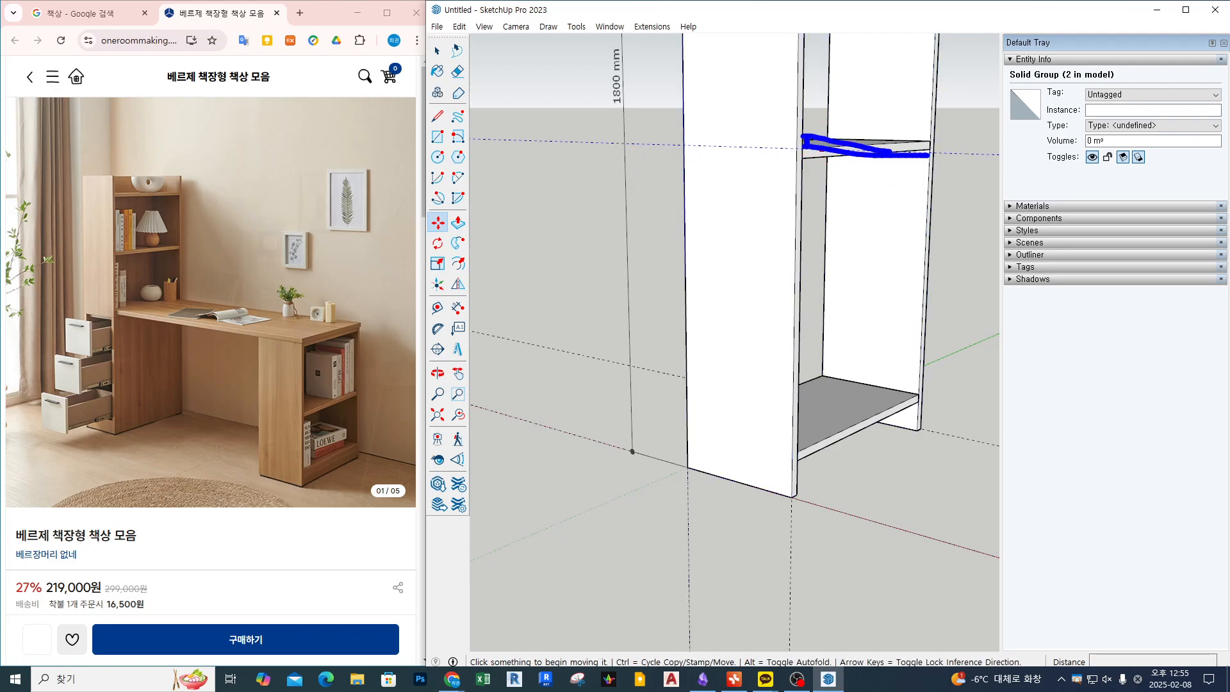
key("Escape")
- Copy the desk-height shelf 300 mm downward along the blue axis as an intermediate shelf
scroll(829, 186, "down", 3)
scroll(842, 166, "up", 3)
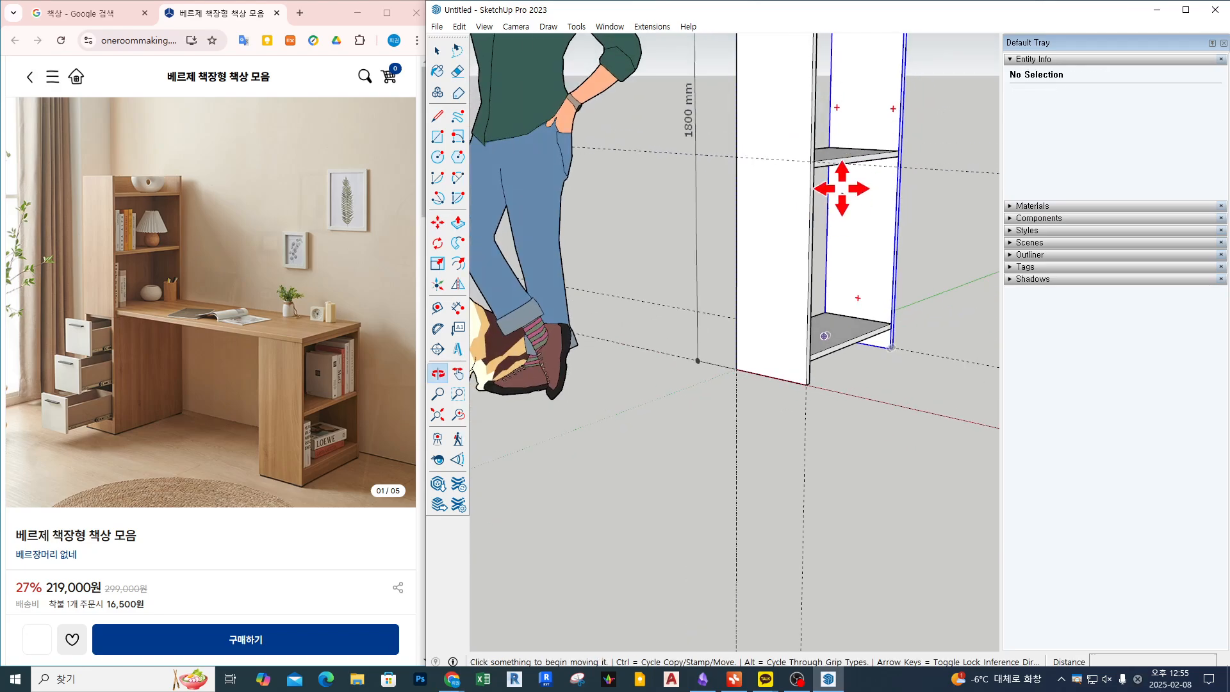
key("space")
left_click(853, 165)
key("m")
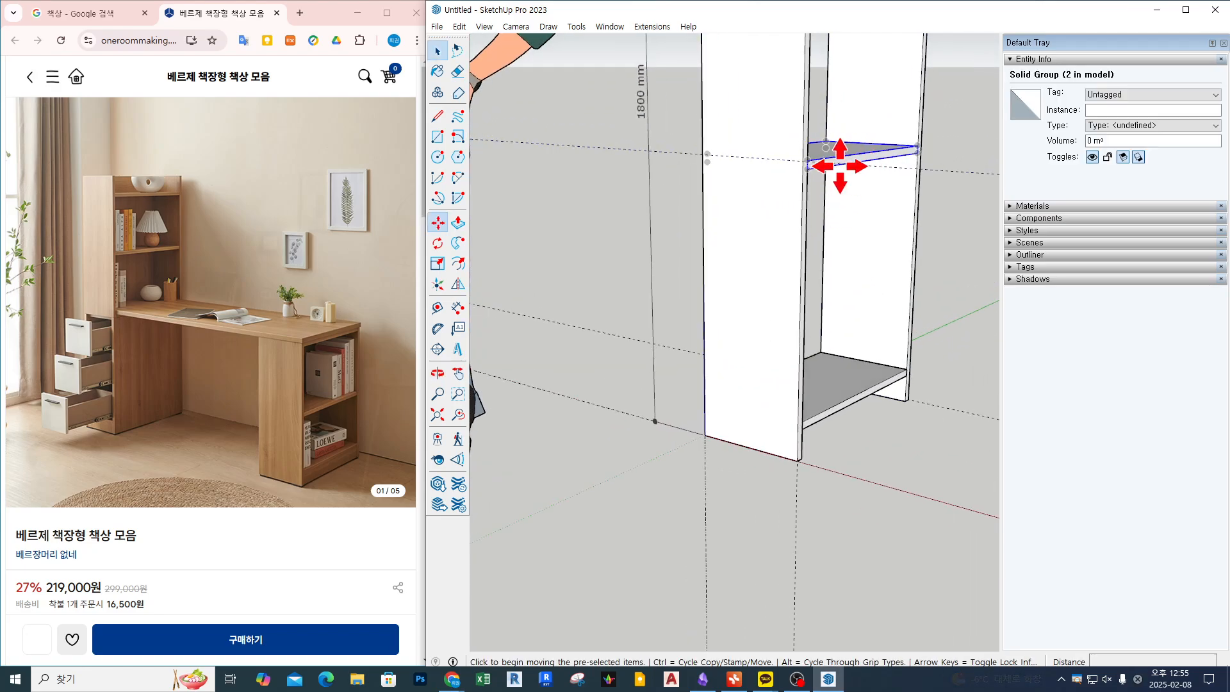
key("ctrl")
left_click(810, 161)
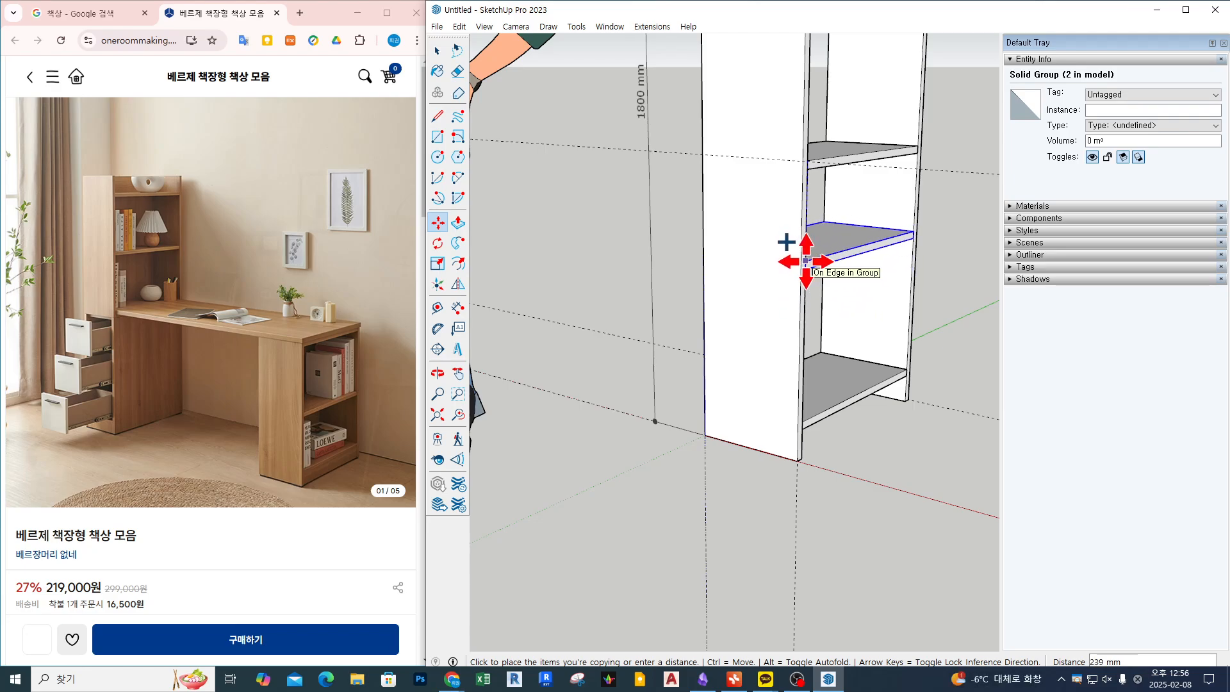
left_click(807, 261)
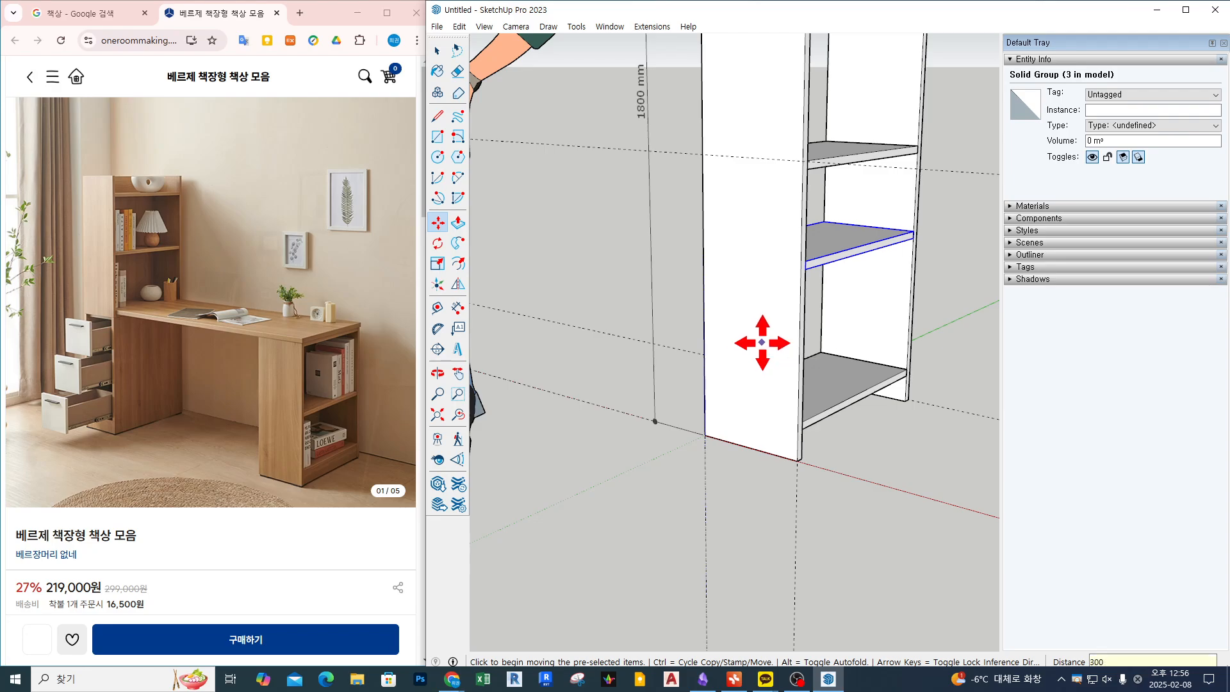
type("300")
key("Return")
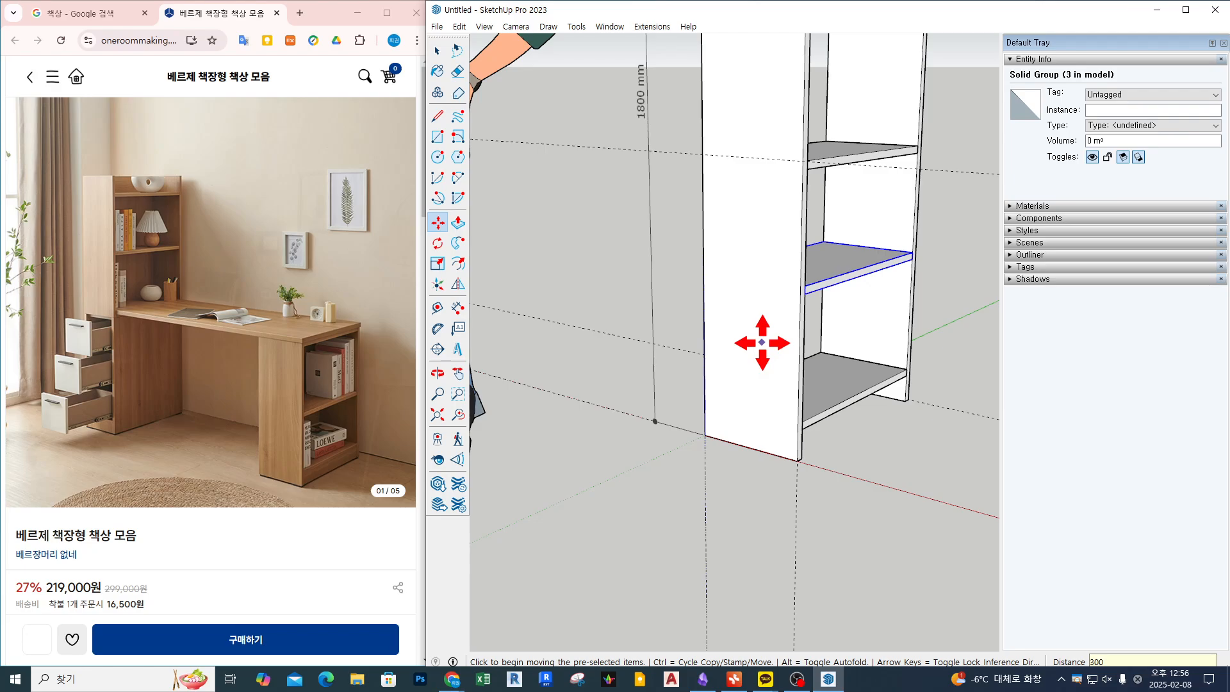
key("space")
- Copy the desk-height shelf 450 mm upward along the blue axis
scroll(779, 242, "down", 3)
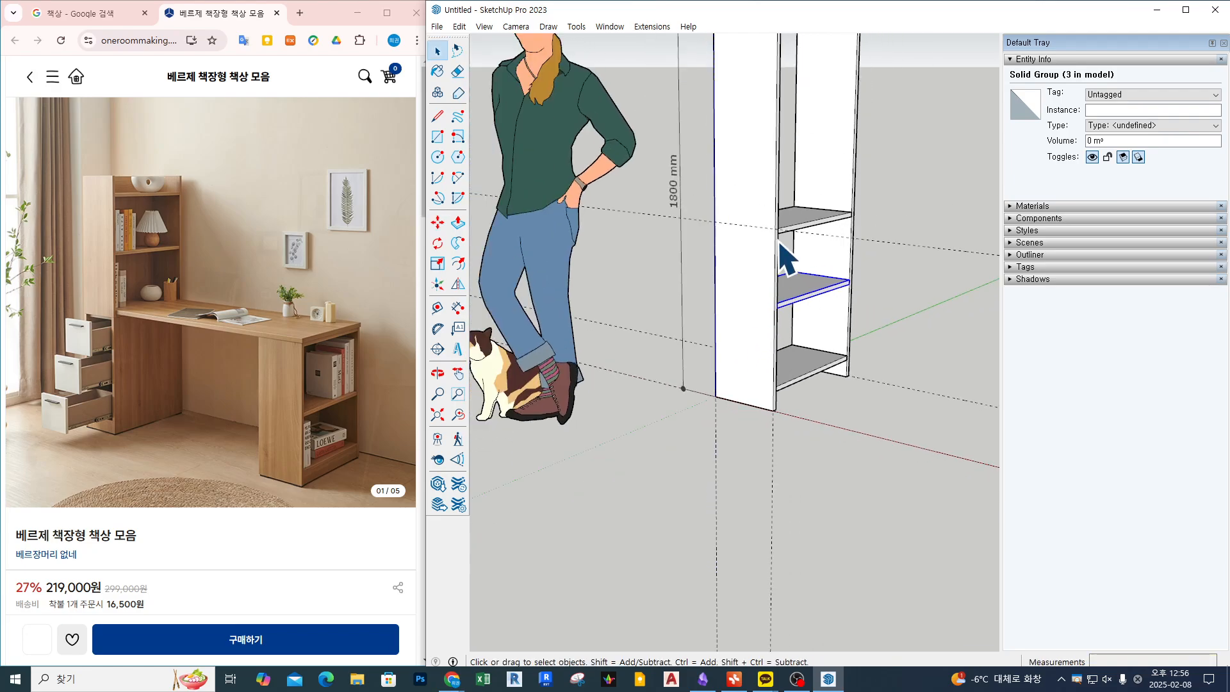
left_click(801, 215)
middle_click(799, 216)
key("m")
key("ctrl")
left_click(853, 214)
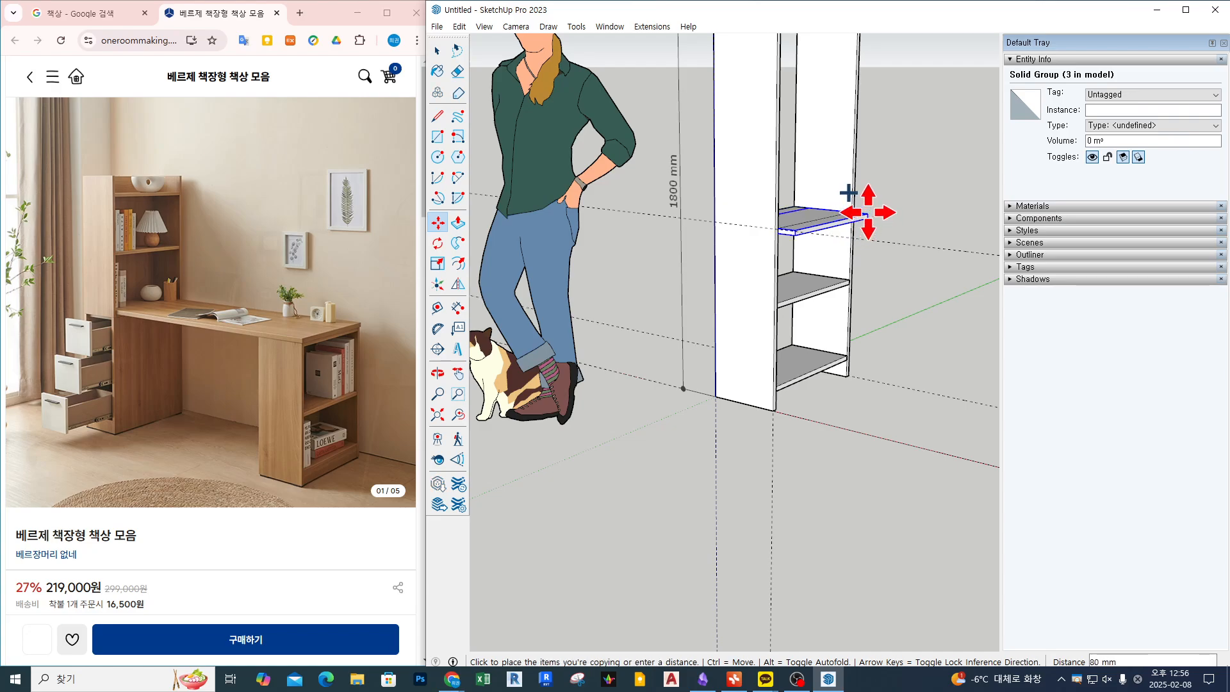
middle_click_drag(849, 192, 846, 324, "shift")
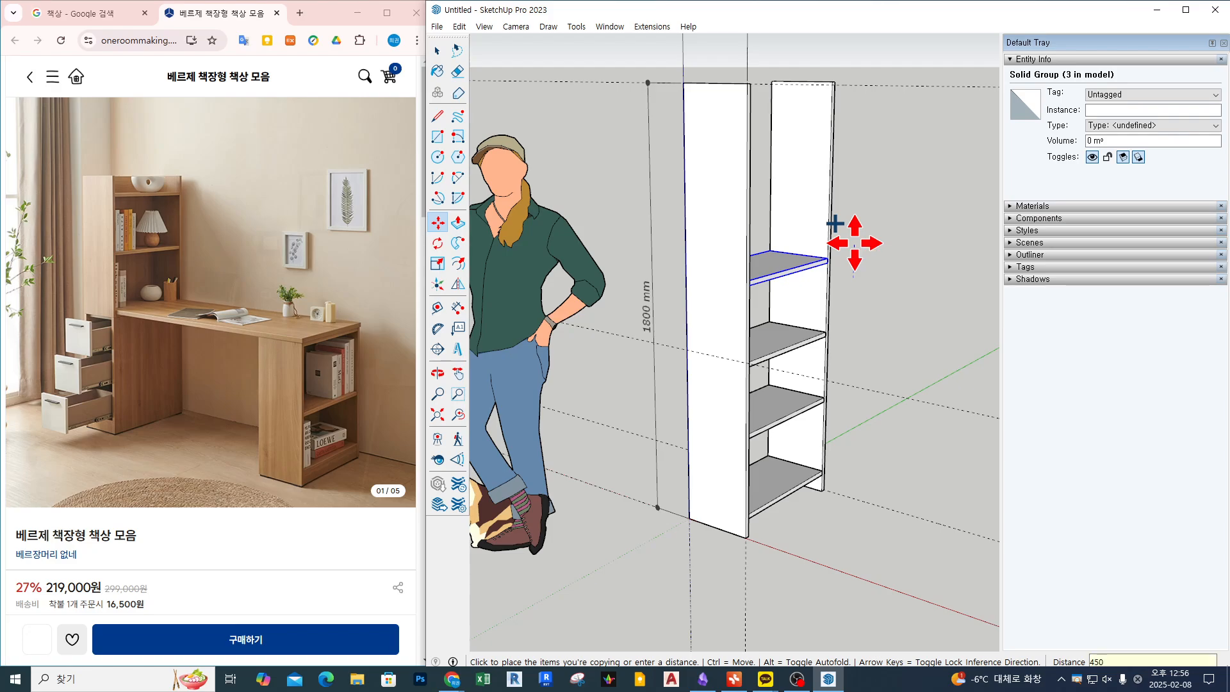
key("Return")
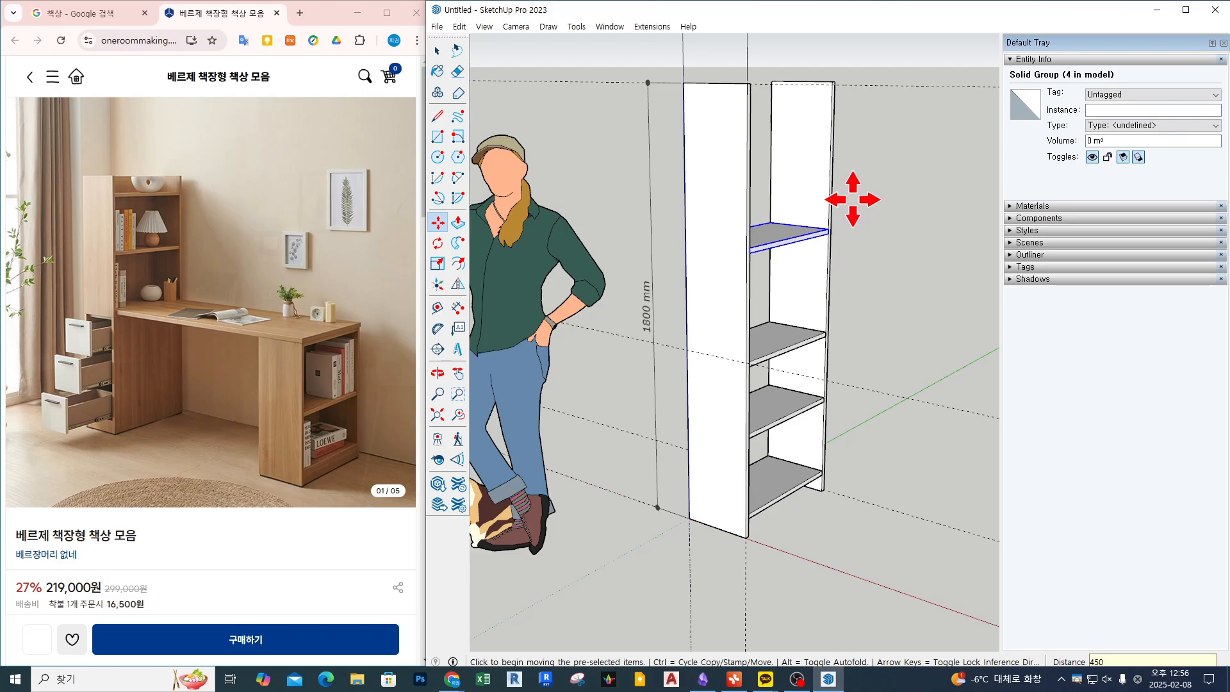
- Copy the highest shelf upward along the blue axis as a top shelf a little below the side panels' upper ends
key("ctrl")
left_click(855, 244)
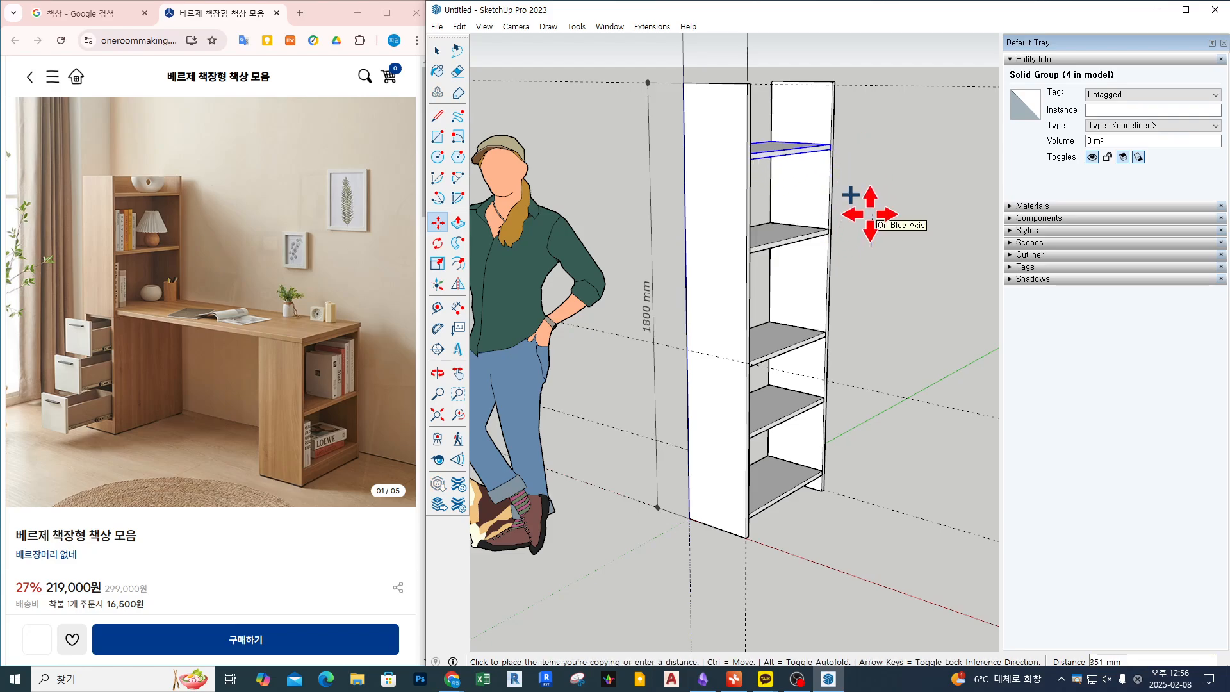
type("0")
key("Return")
key("space")
middle_click_drag(879, 234, 803, 268)
scroll(795, 276, "down", 3)
key("space")
scroll(784, 141, "up", 2)
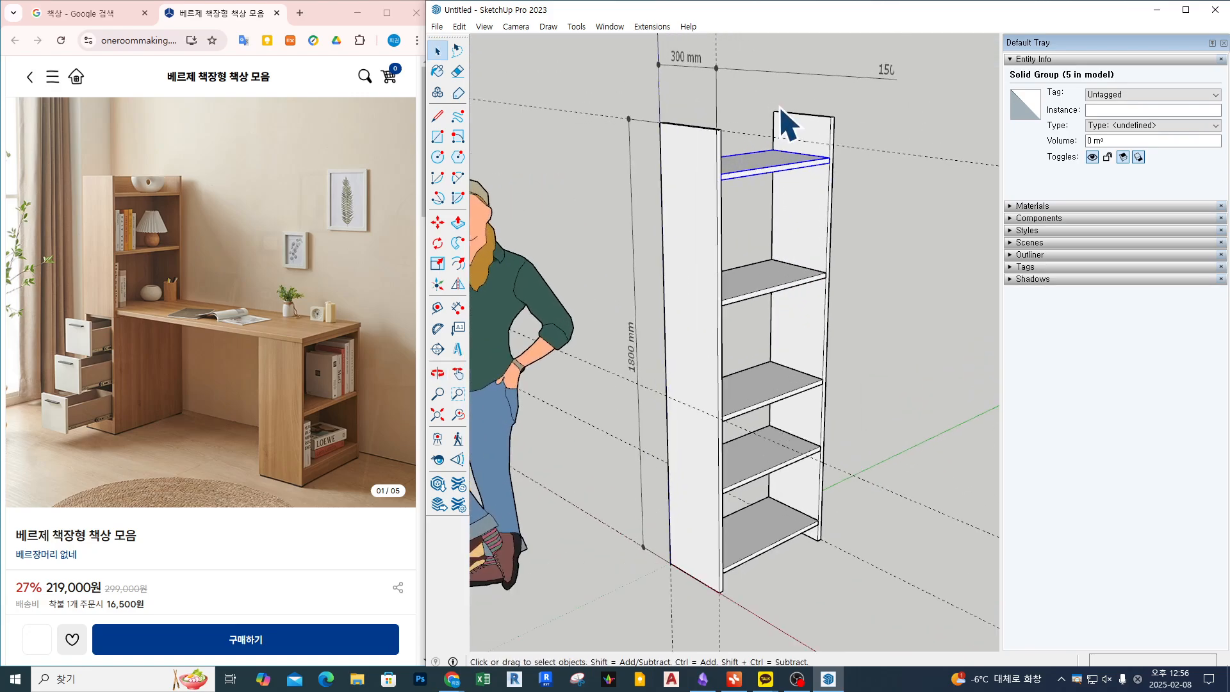
left_click(823, 130)
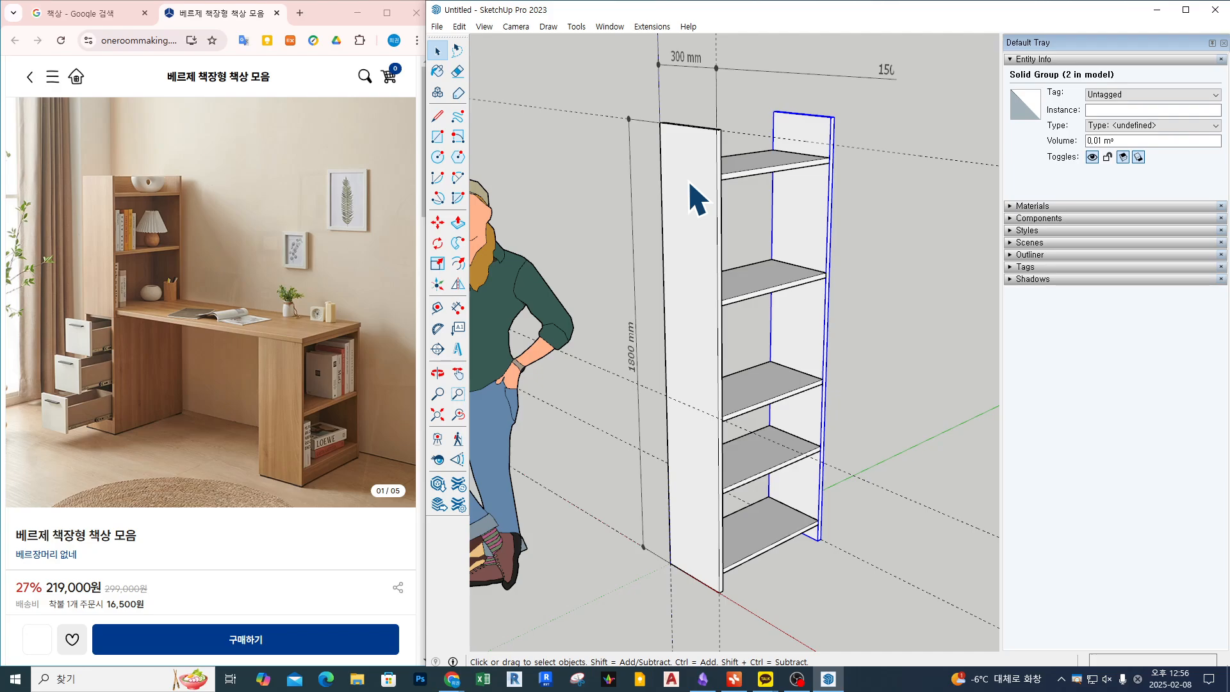
left_click(566, 171)
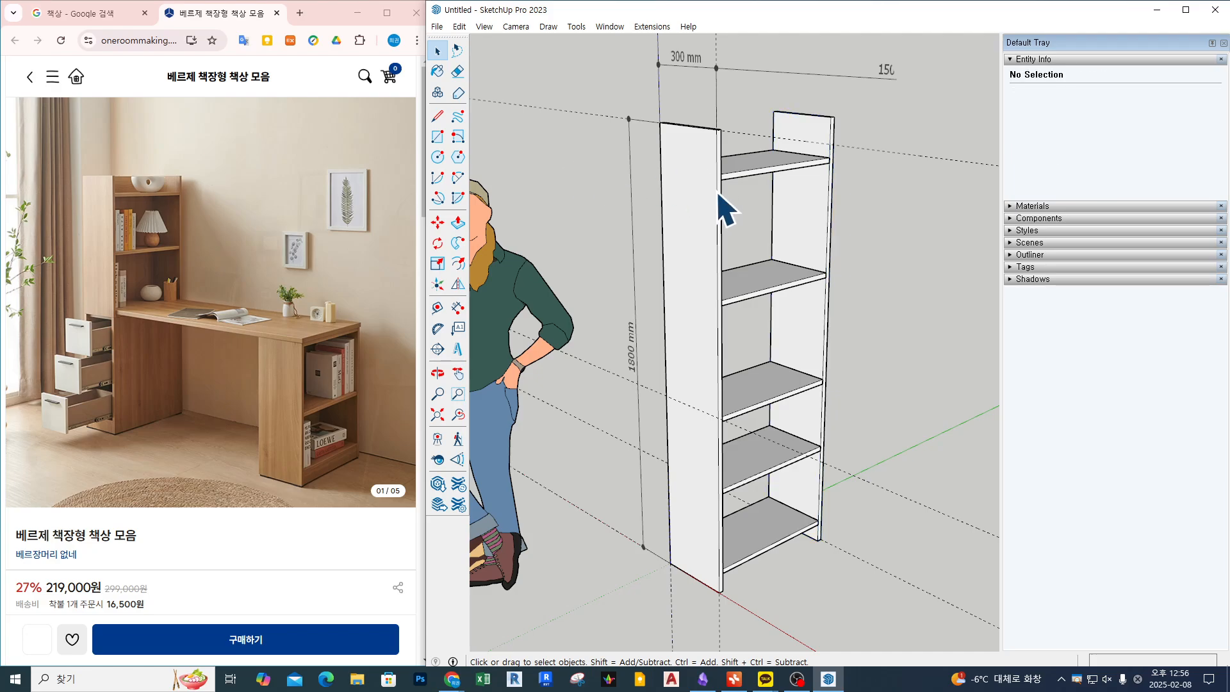
middle_click_drag(717, 191, 725, 178)
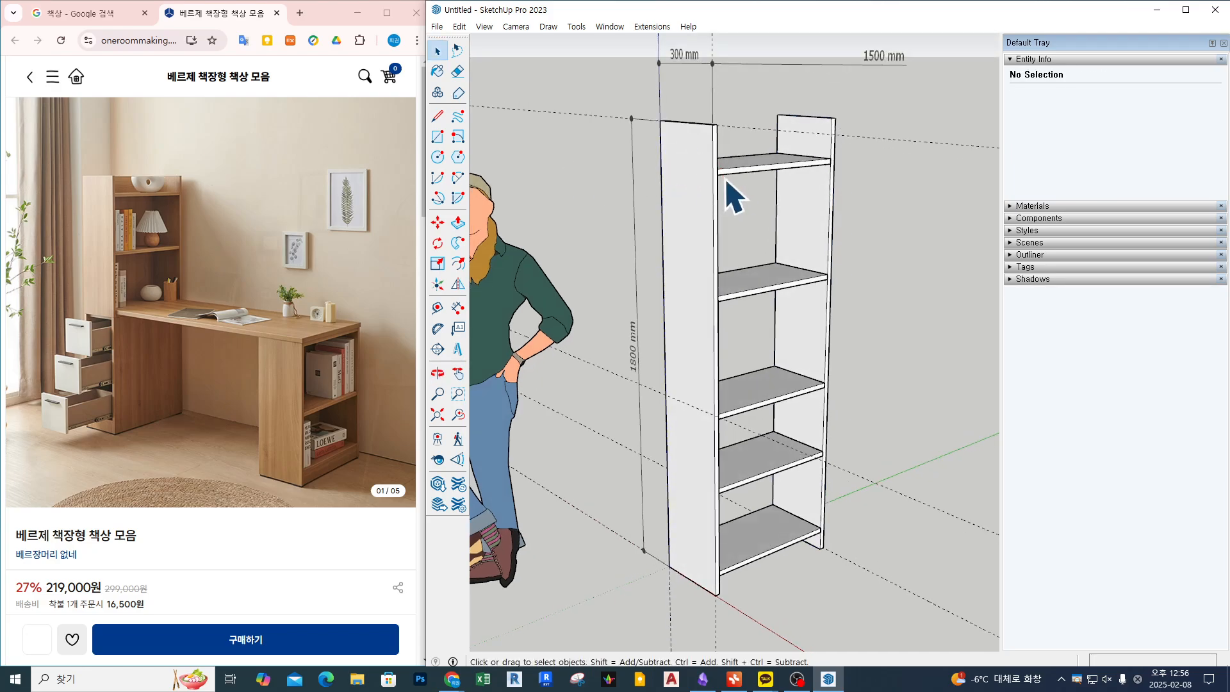
left_click(764, 171)
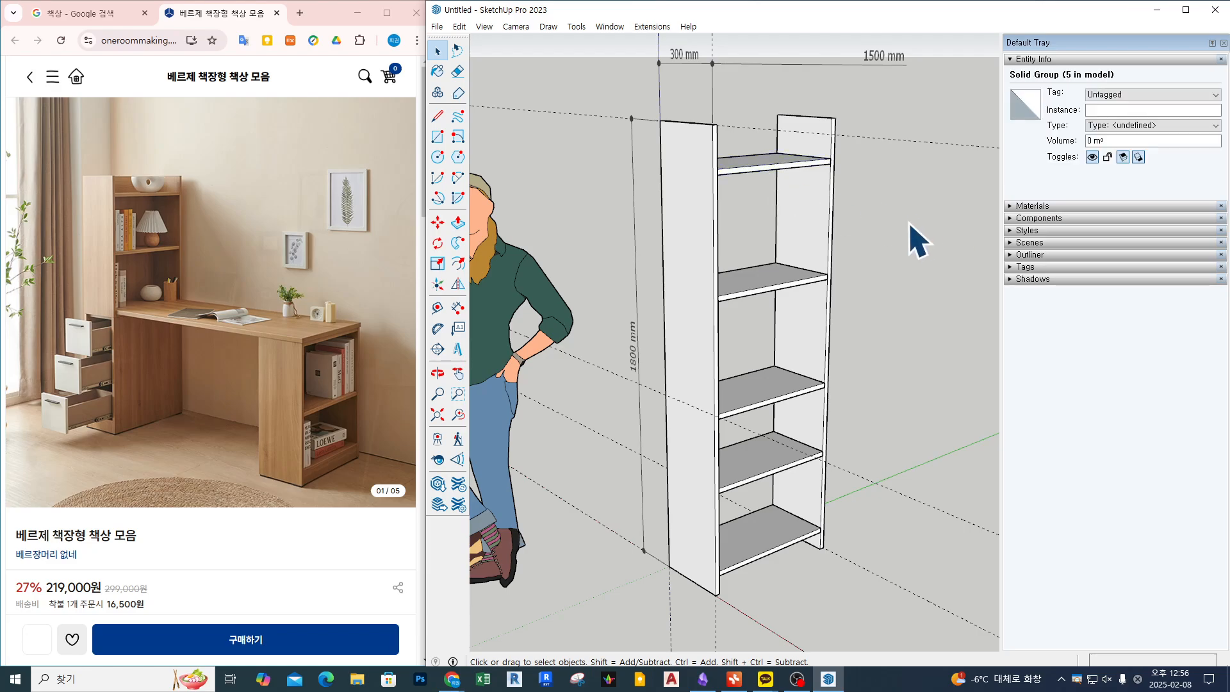
left_click(865, 230)
scroll(833, 234, "down", 4)
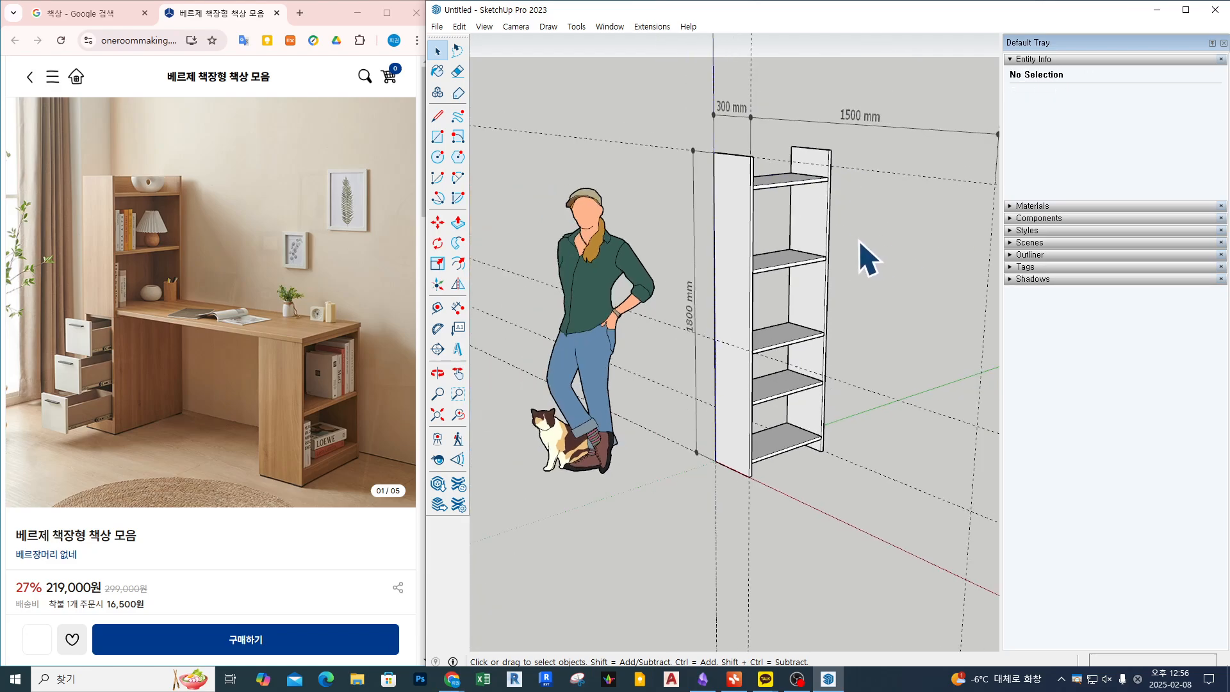
middle_click_drag(859, 255, 878, 248)
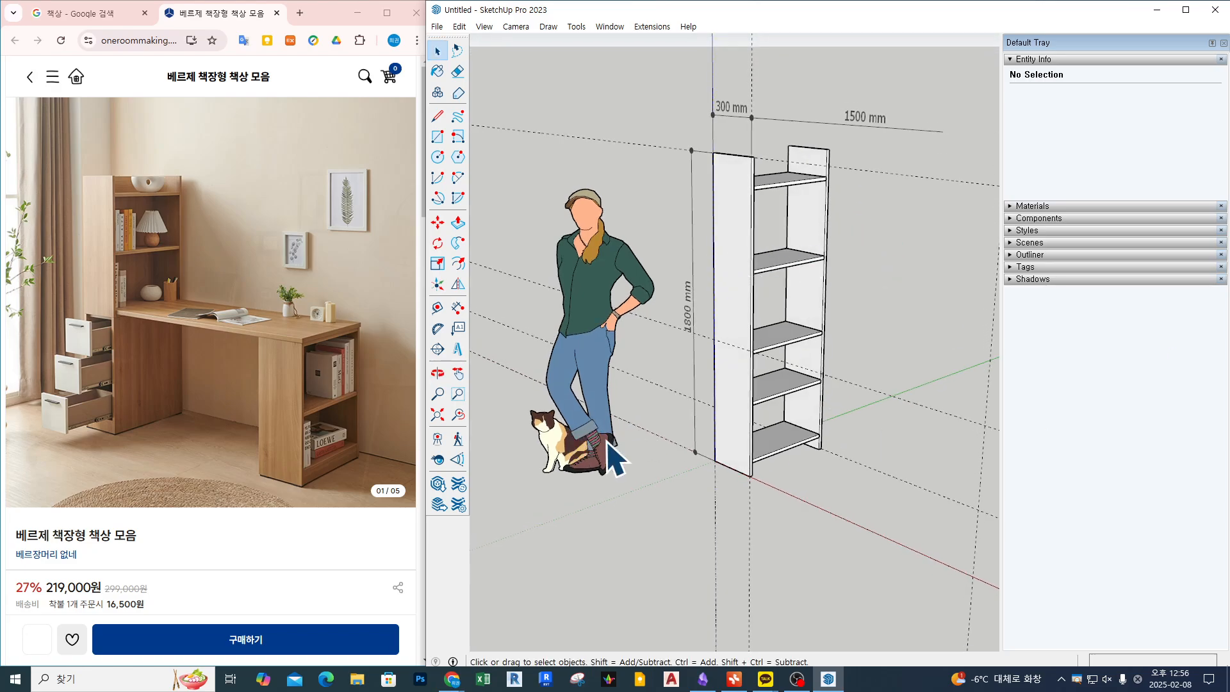
mouse_move(609, 442)
middle_mouse_down()
mouse_move(990, 450)
mouse_move(906, 463)
mouse_move(677, 455)
middle_mouse_up()
scroll(676, 453, "up", 3)
key("l")
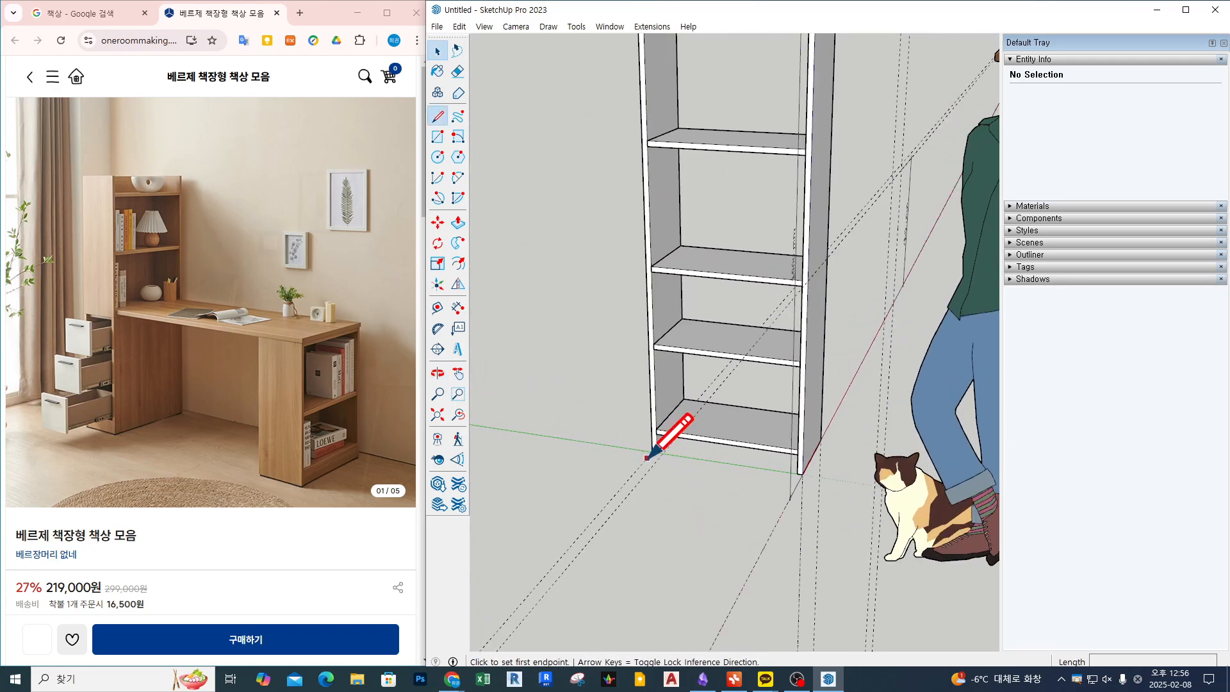
left_click(654, 453)
scroll(876, 480, "up", 3)
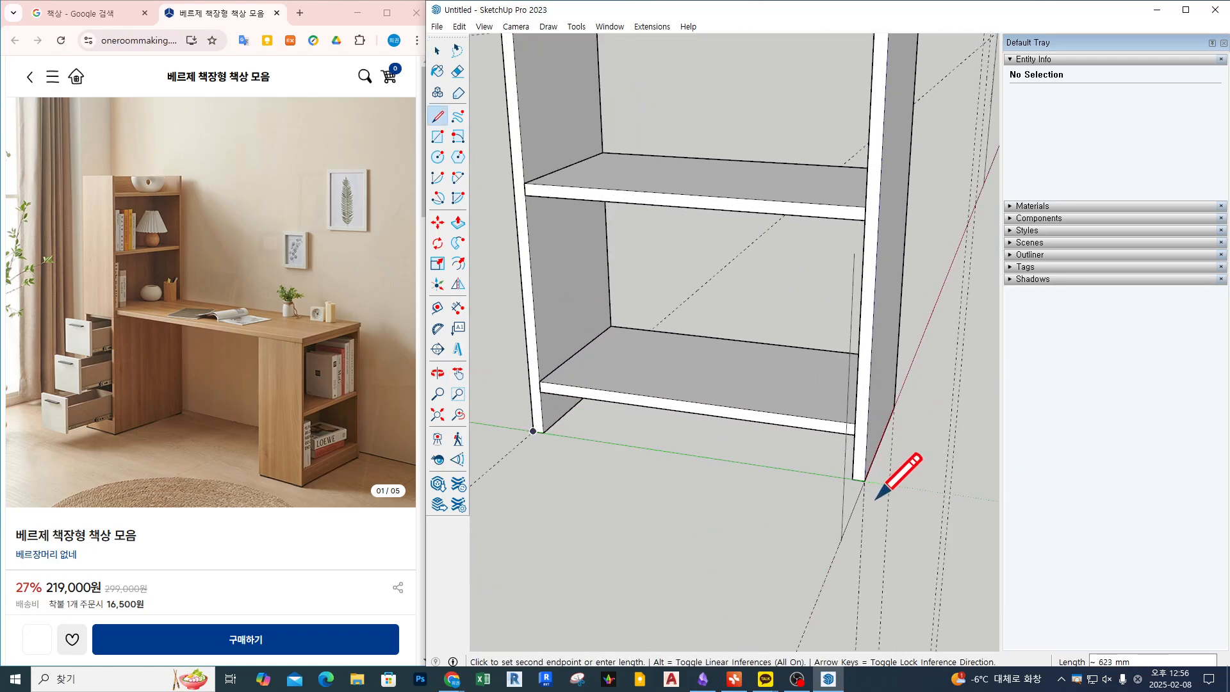
key("Escape")
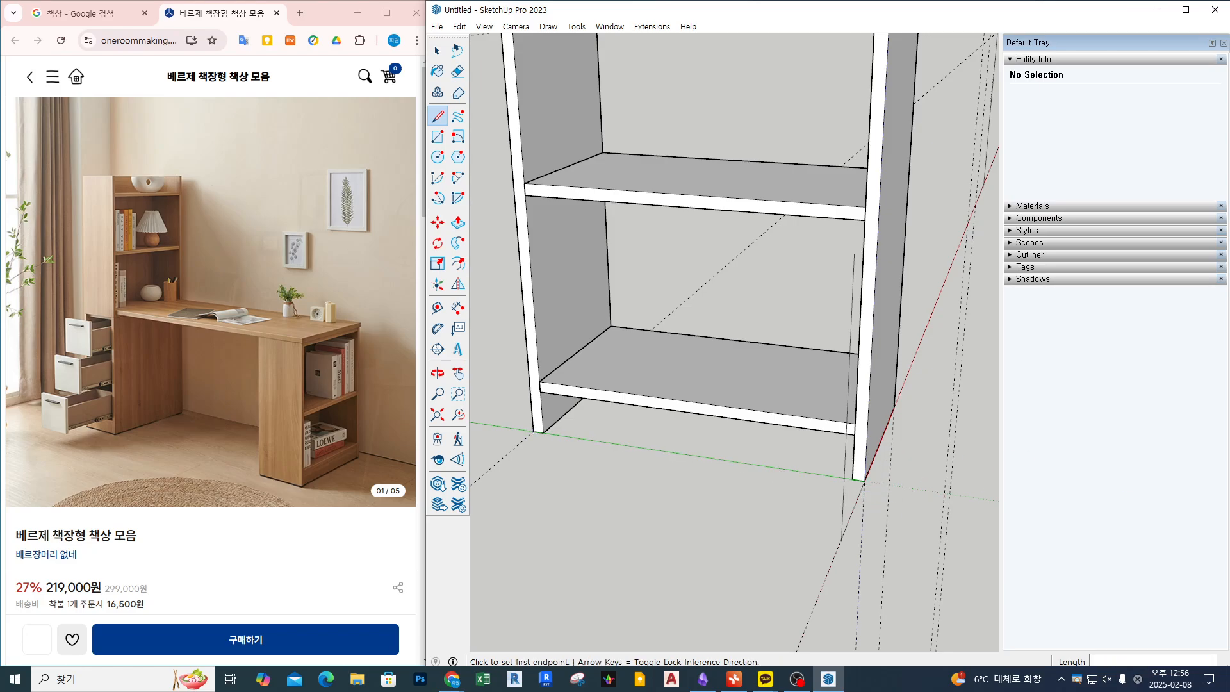
- Draw an 1800 × 600 mm rectangle over the bookcase's open back, between opposite outer corners of the side panels
middle_click_drag(724, 461, 859, 462)
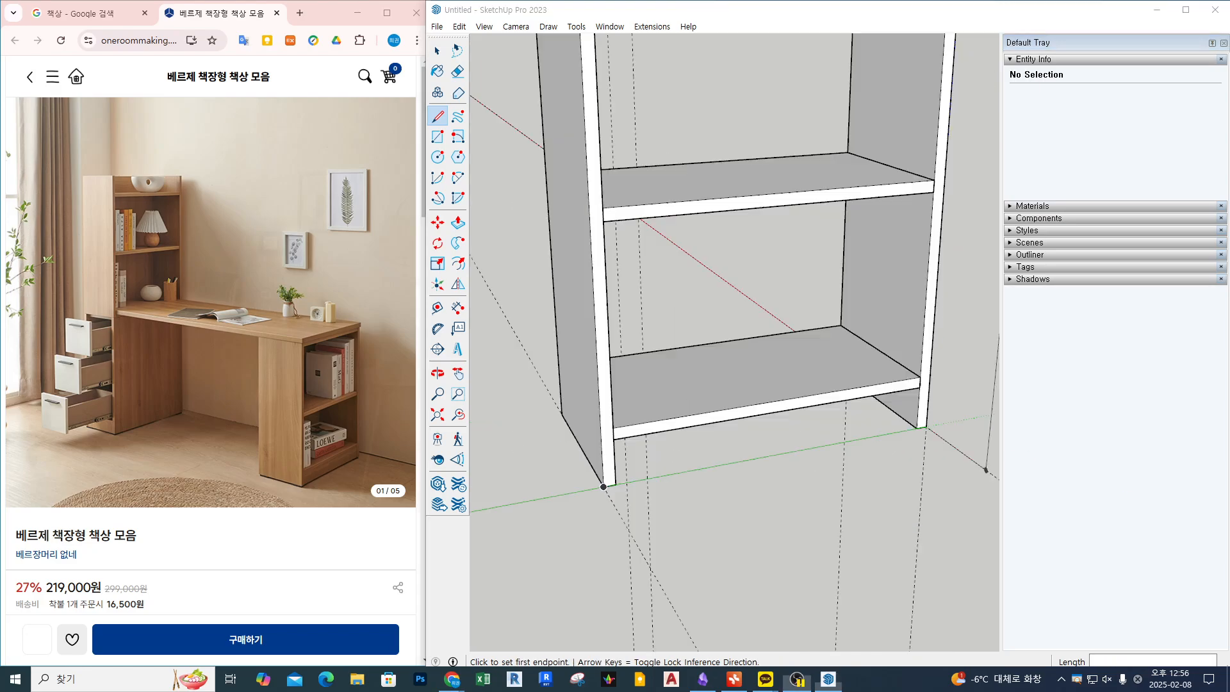
key("r")
left_click(603, 487)
scroll(614, 485, "down", 2)
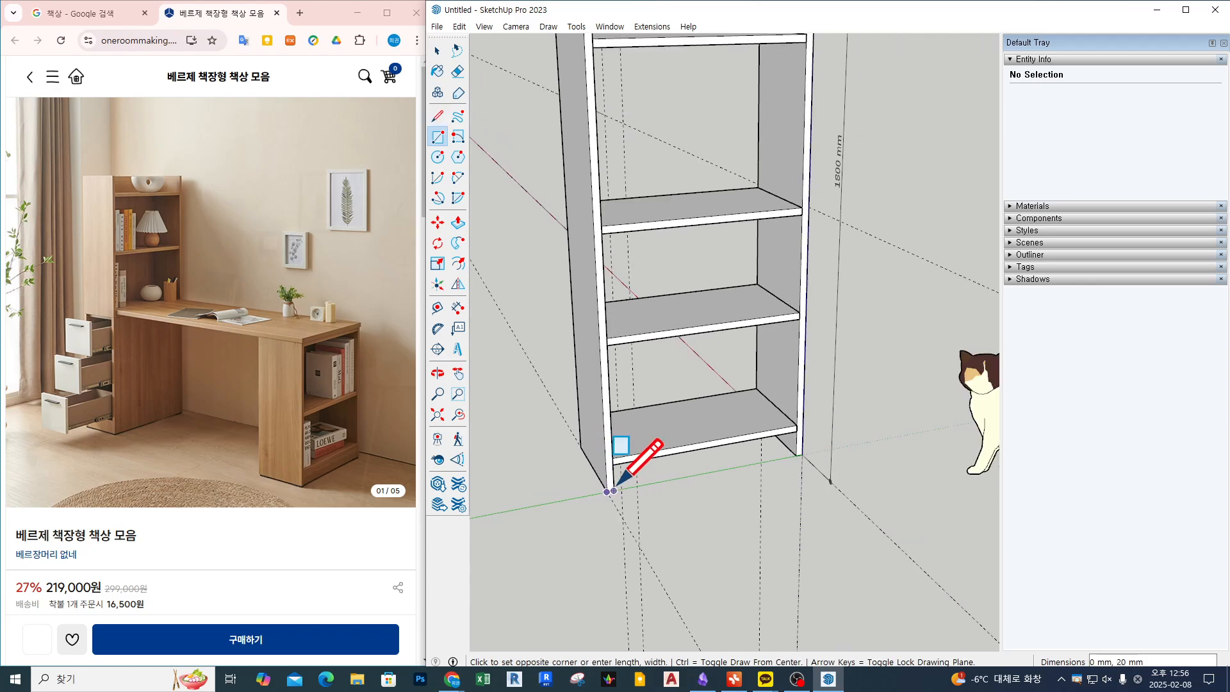
scroll(616, 481, "down", 2)
scroll(753, 54, "up", 2)
left_click(744, 66)
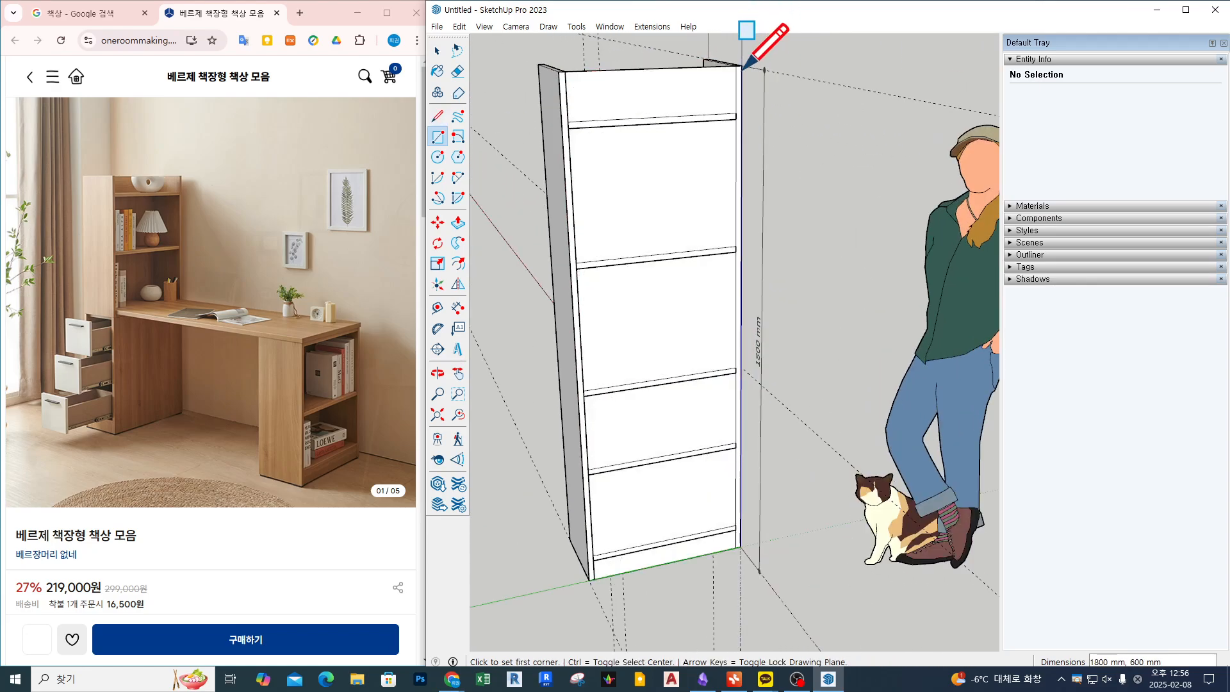
- Extrude the back rectangle into a thin back panel and make it a group
middle_click_drag(648, 184, 665, 185)
key("p")
left_click(665, 187)
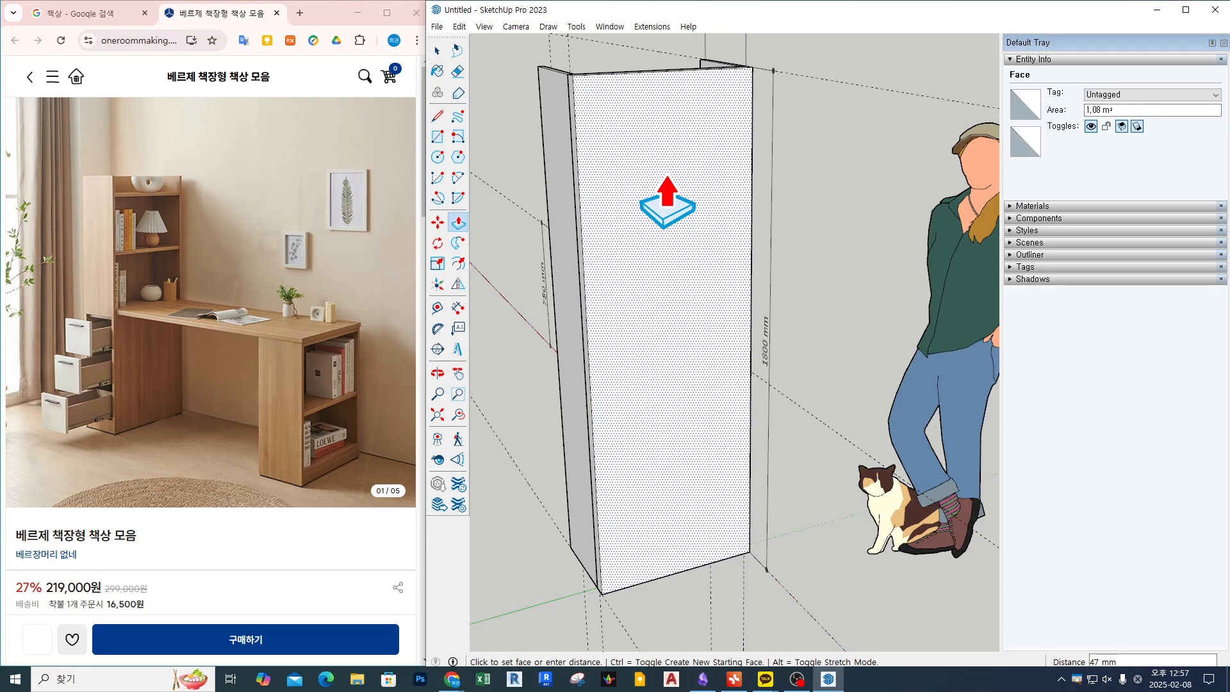
middle_click_drag(666, 192, 802, 198)
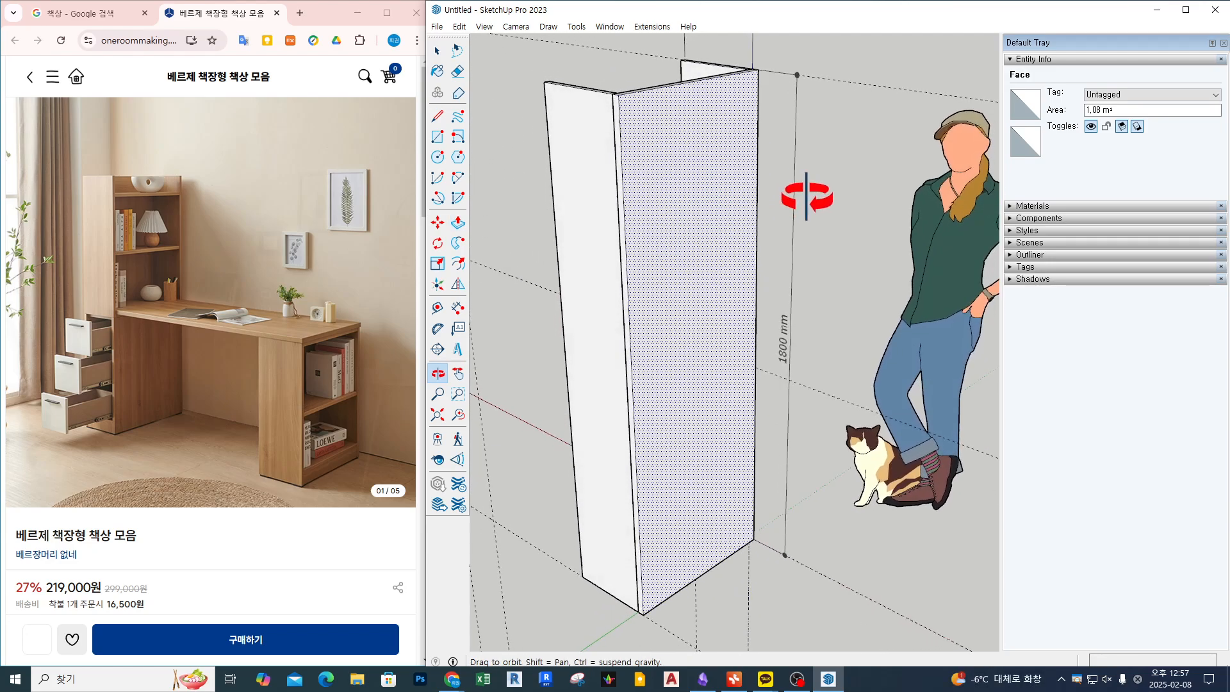
key("Escape")
key("space")
right_click(688, 191)
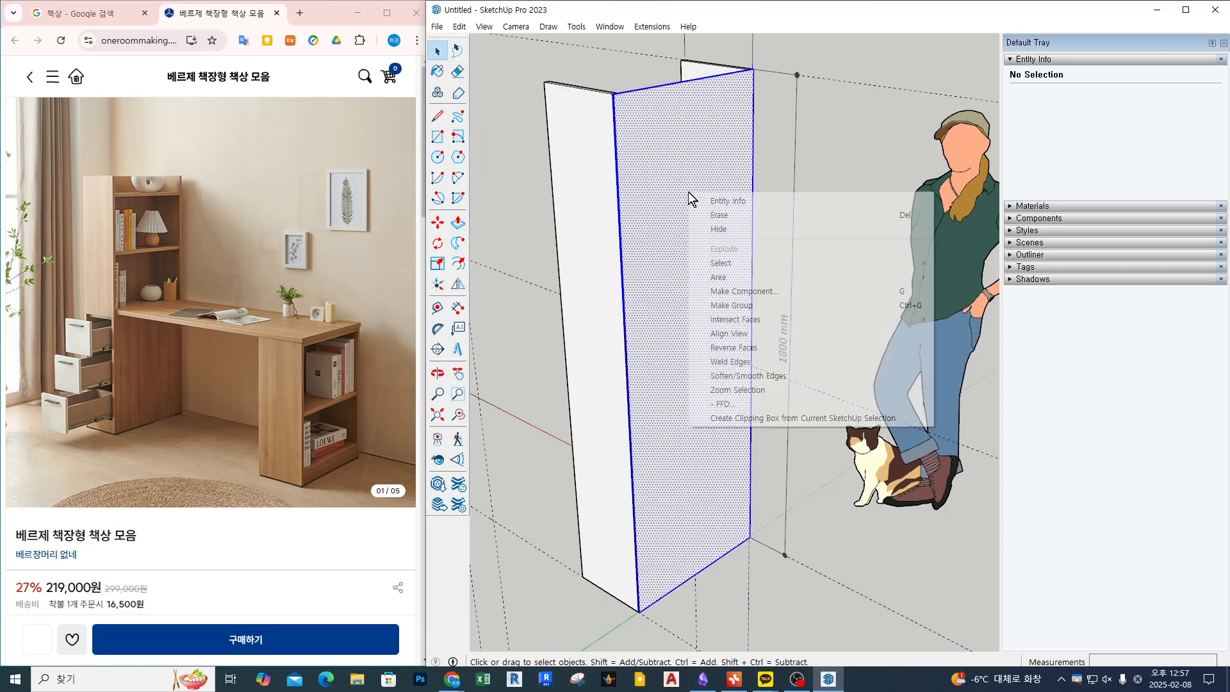
left_click(759, 304)
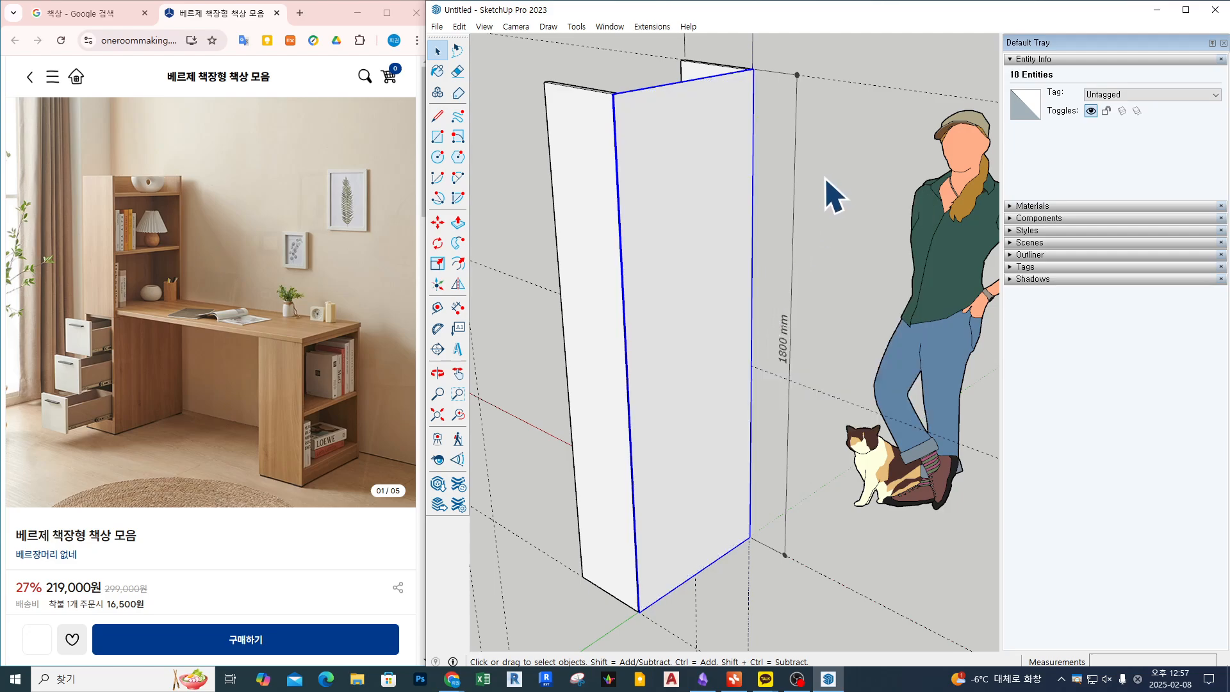
left_click(836, 199)
- Draw a 560 × 80 mm rectangle at the front below the bottom shelf, between the side panels' inner faces
middle_click_drag(852, 202, 868, 292)
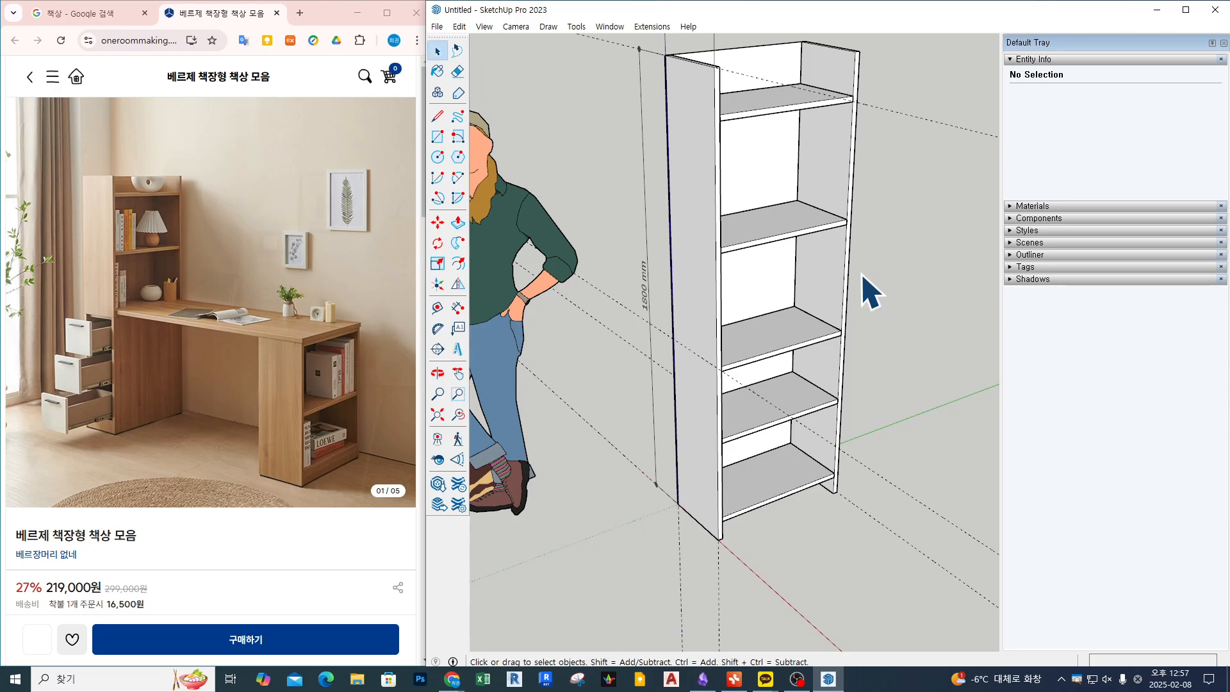
scroll(852, 272, "down", 3)
middle_click_drag(852, 272, 811, 282)
scroll(730, 475, "up", 6)
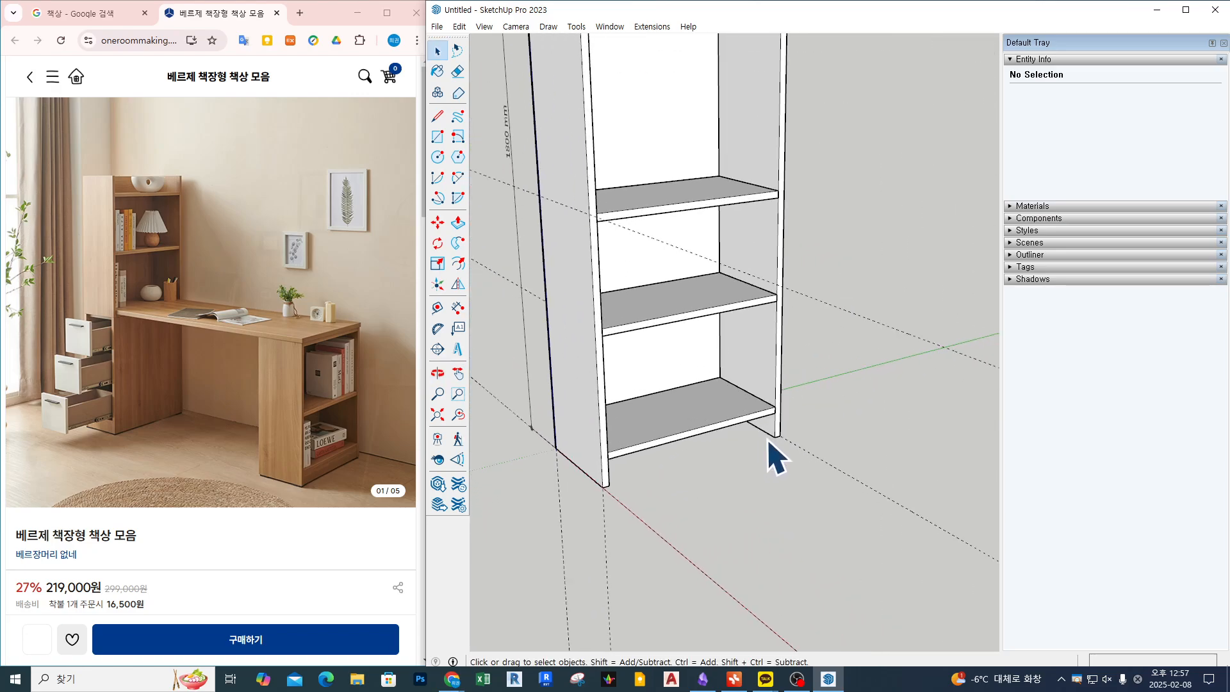
key("r")
scroll(652, 499, "up", 2)
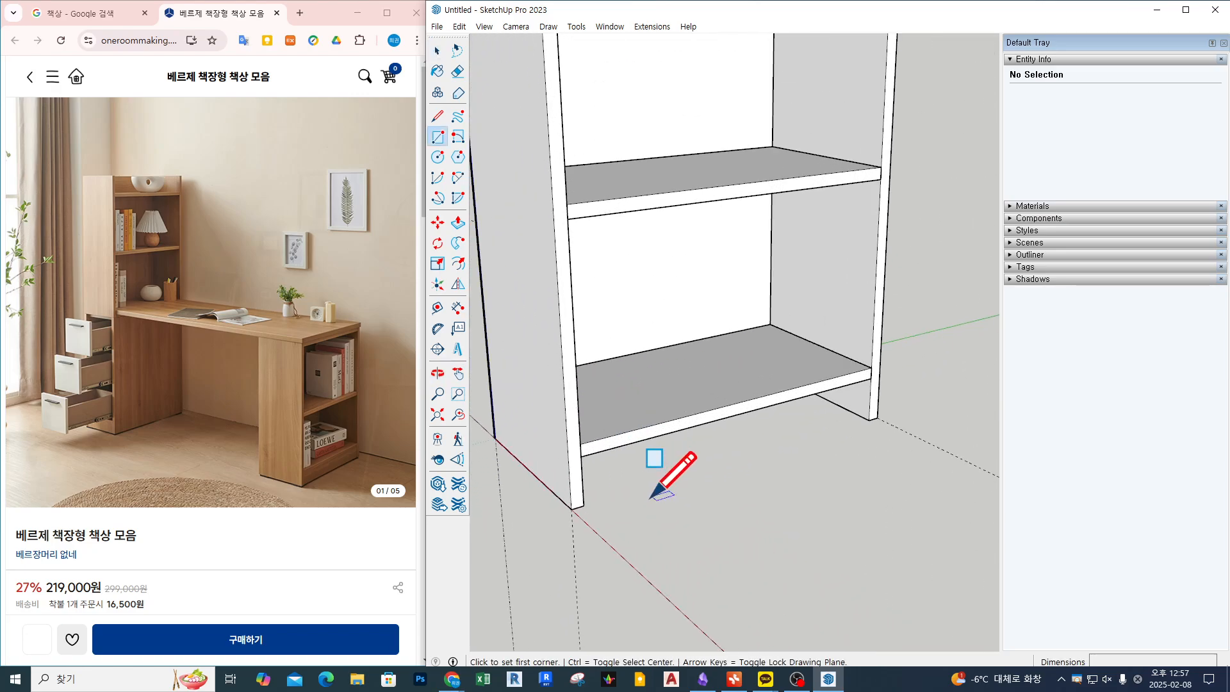
left_click(582, 457)
left_click(871, 418)
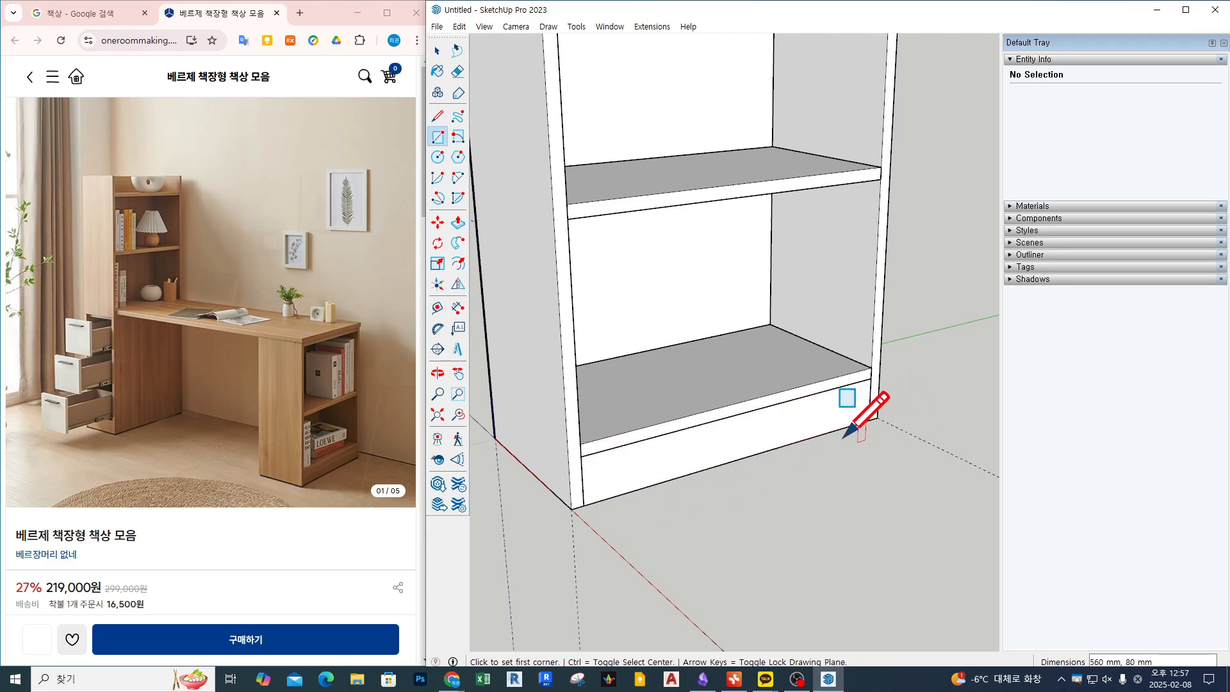
- Extrude the kick plate rectangle below the bottom shelf into a thin board and make it a group
key("p")
middle_click_drag(849, 403, 838, 453)
left_click(816, 456)
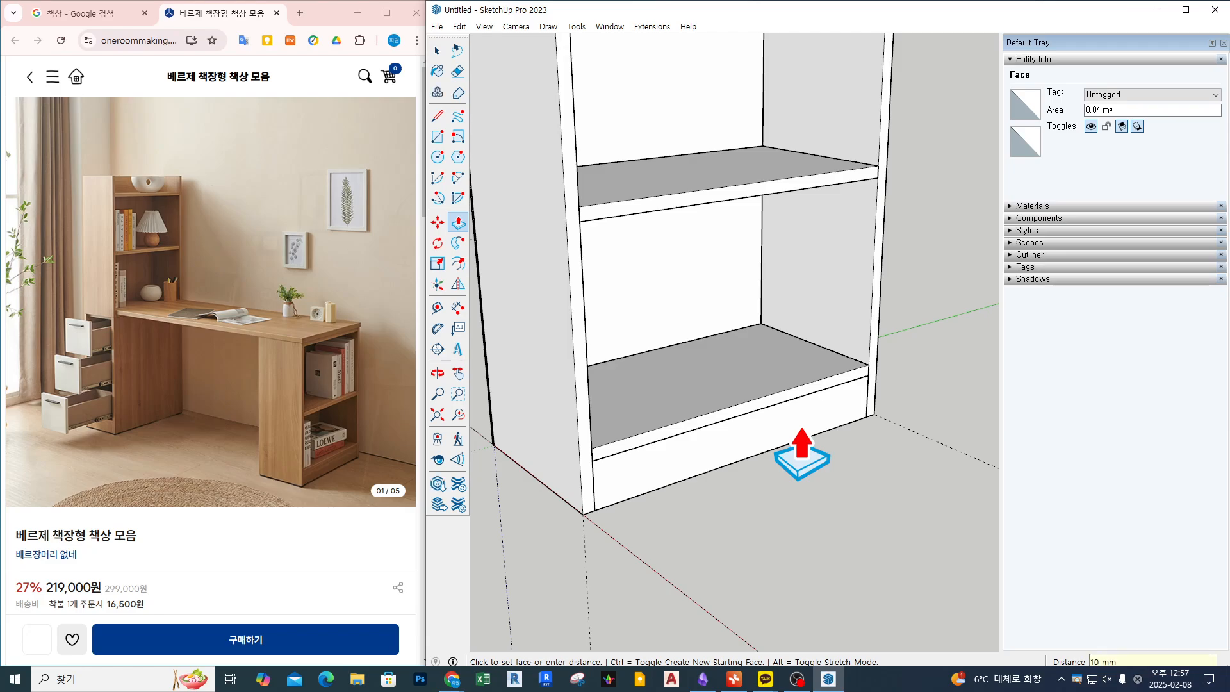
left_click(802, 456)
key("space")
triple_click(802, 430)
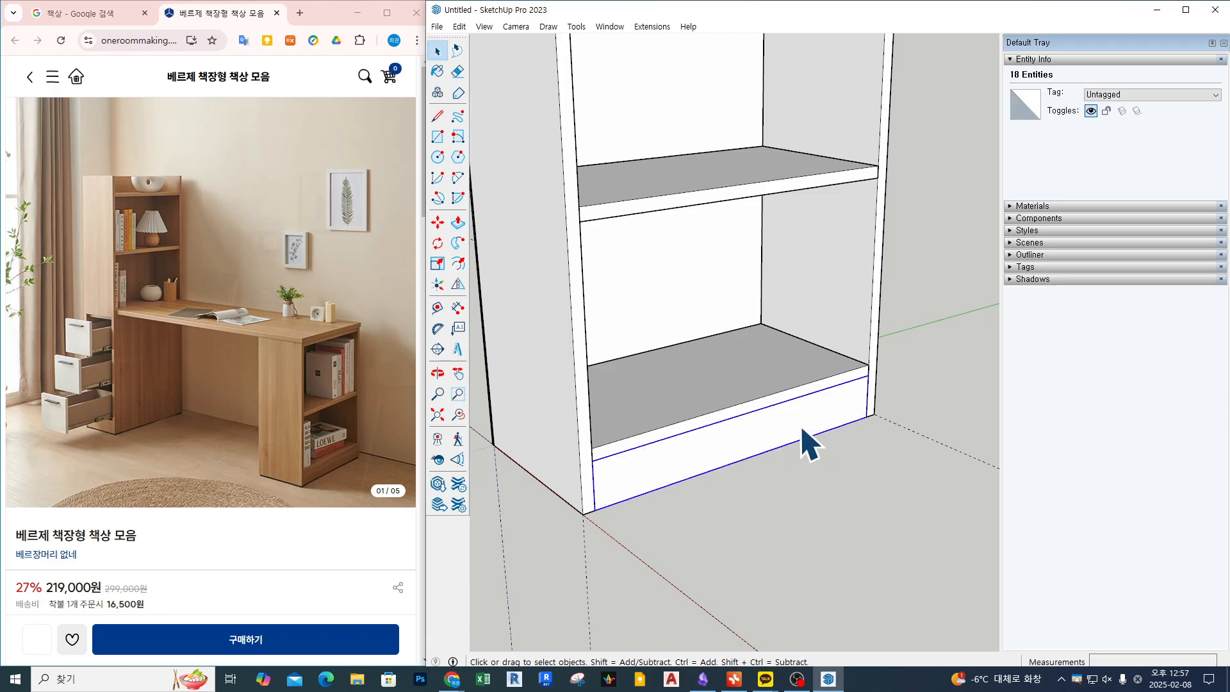
key("g")
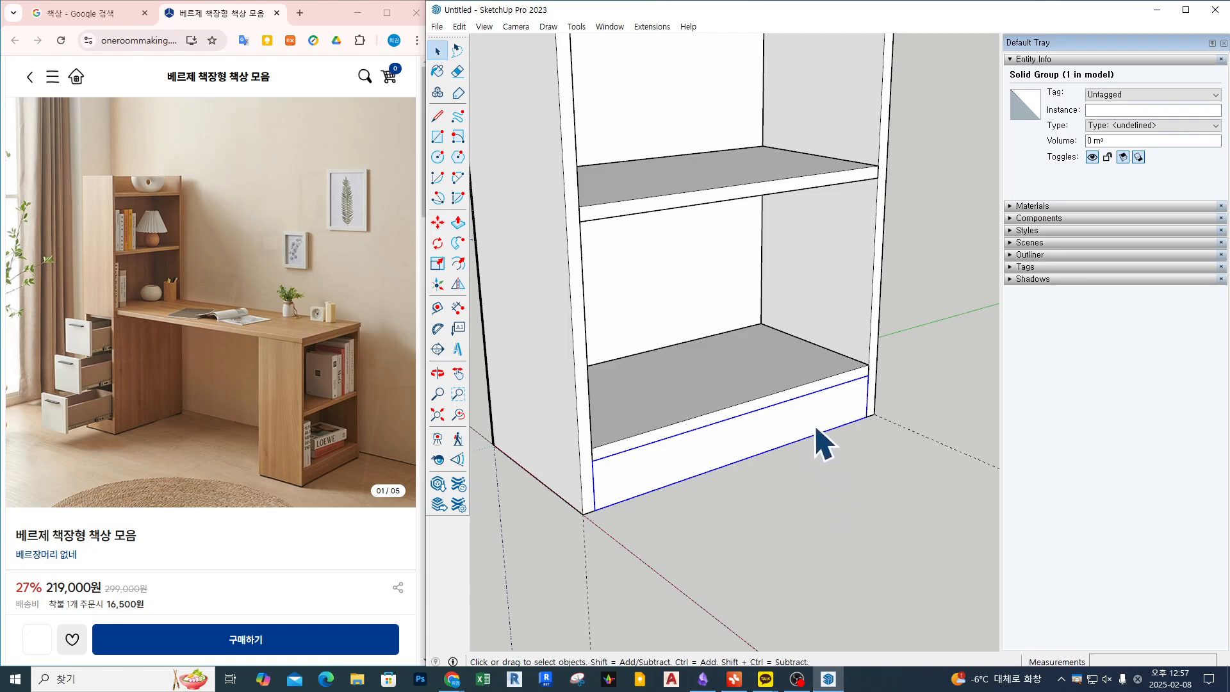
- Move the kick plate group 20 mm inward from the bookcase's front edge
key("m")
left_click(863, 500)
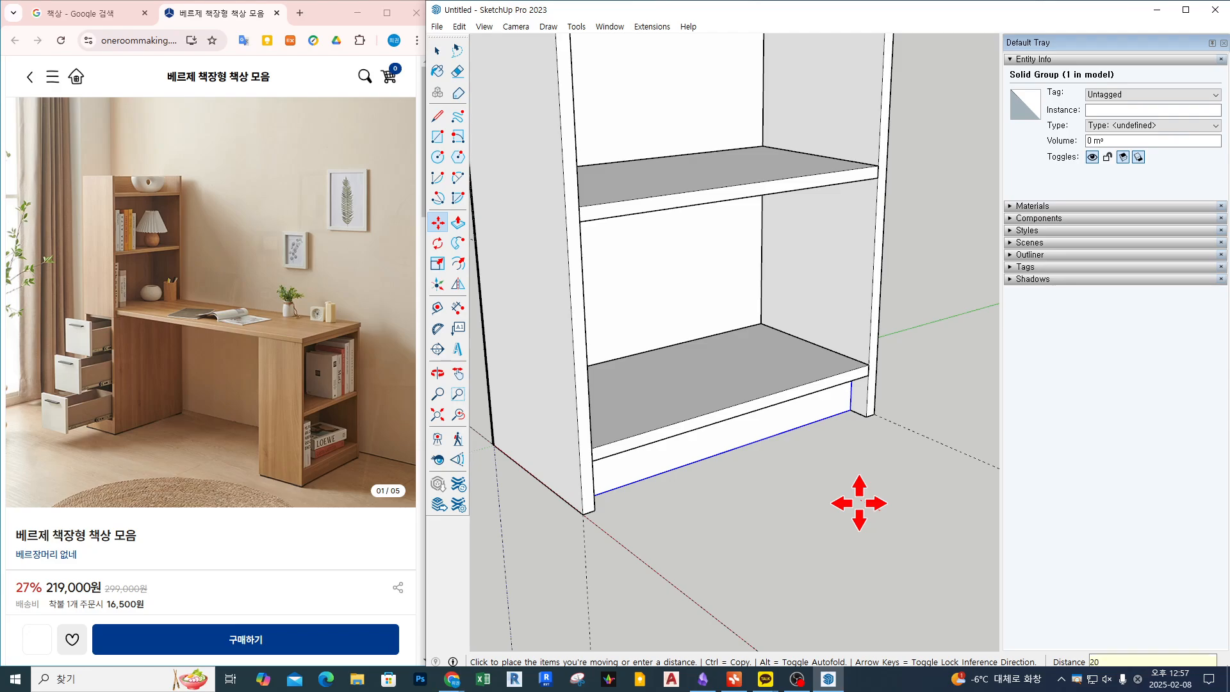
key("Return")
key("space")
- Copy the complete bookcase 1800 mm along the red axis to the far end of the desk layout
scroll(692, 448, "down", 4)
middle_click_drag(695, 450, 728, 486)
scroll(831, 417, "down", 2)
scroll(831, 417, "down", 3)
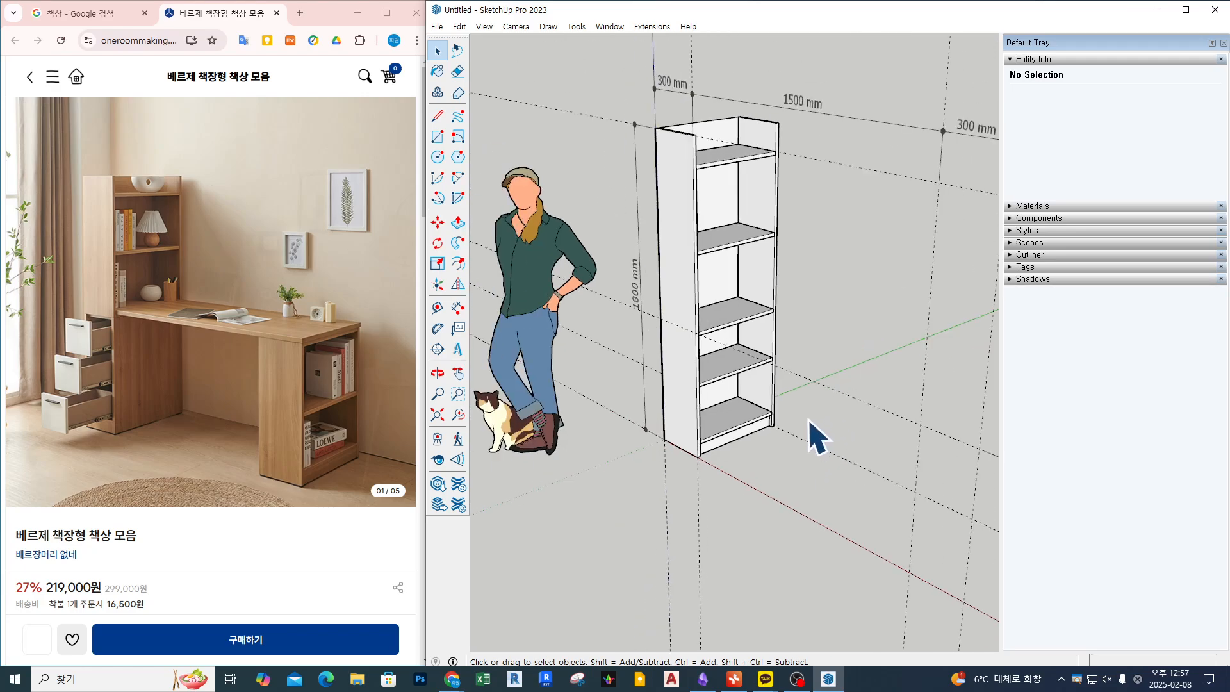
middle_click_drag(816, 432, 828, 308)
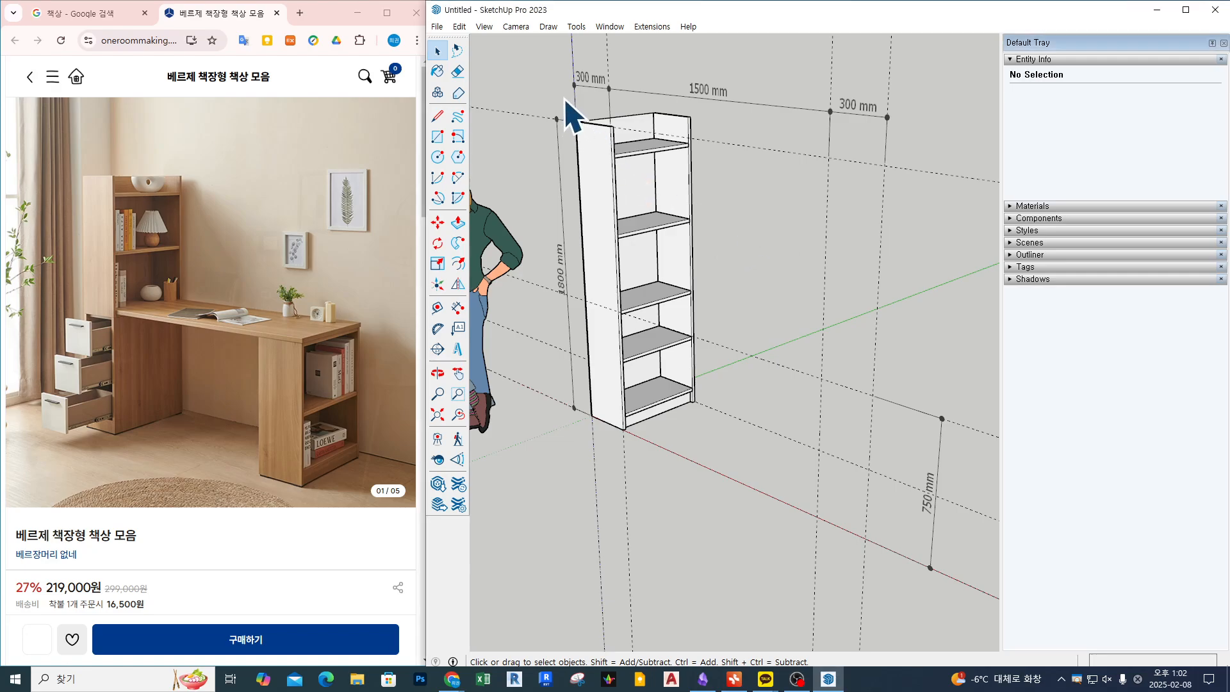
left_click_drag(564, 100, 723, 444)
key("m")
scroll(630, 440, "up", 2)
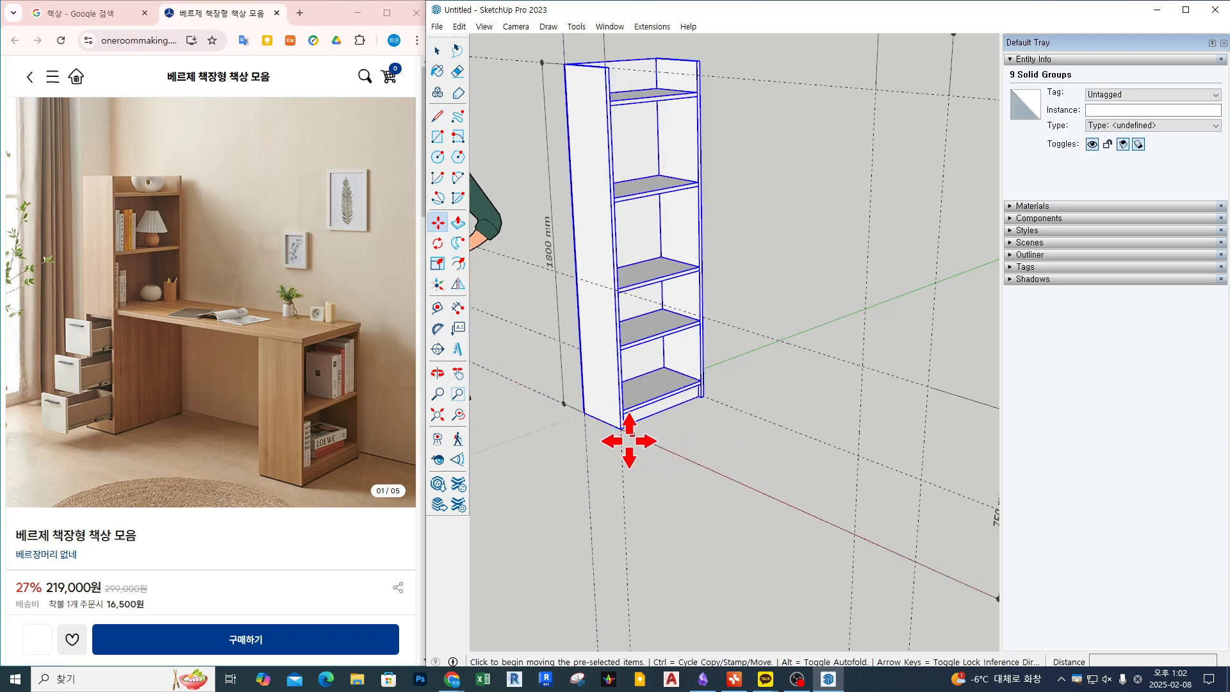
scroll(630, 441, "up", 1)
key("ctrl")
left_click(619, 427)
scroll(705, 462, "down", 3)
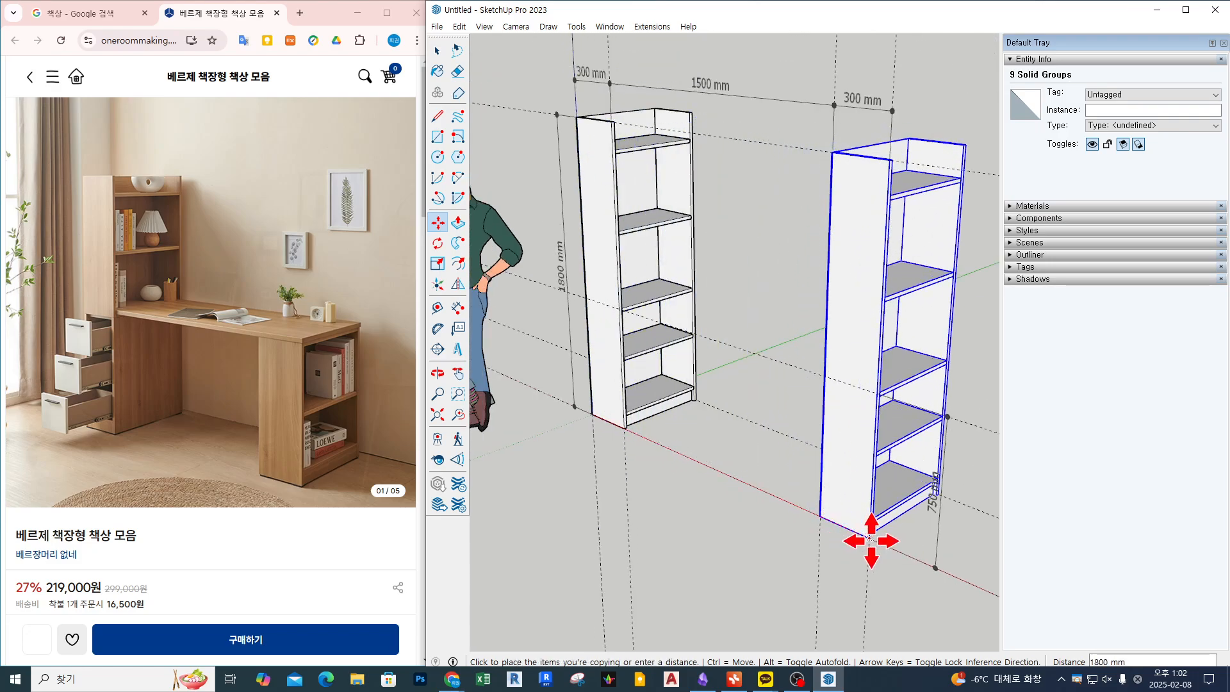
left_click(869, 539)
middle_click_drag(812, 519, 794, 518)
key("space")
- Delete the two upper shelves of the copied bookcase
middle_click_drag(905, 469, 669, 434)
left_click(843, 227)
left_click(711, 172)
key("Delete")
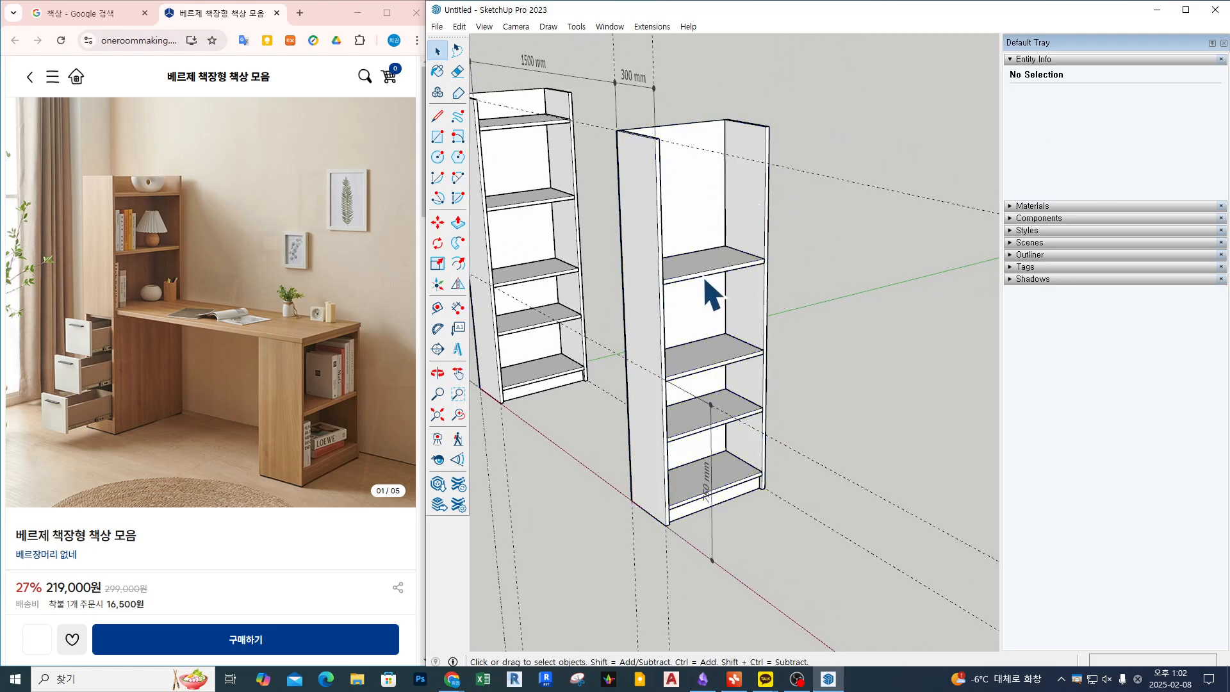
left_click(713, 270)
key("Delete")
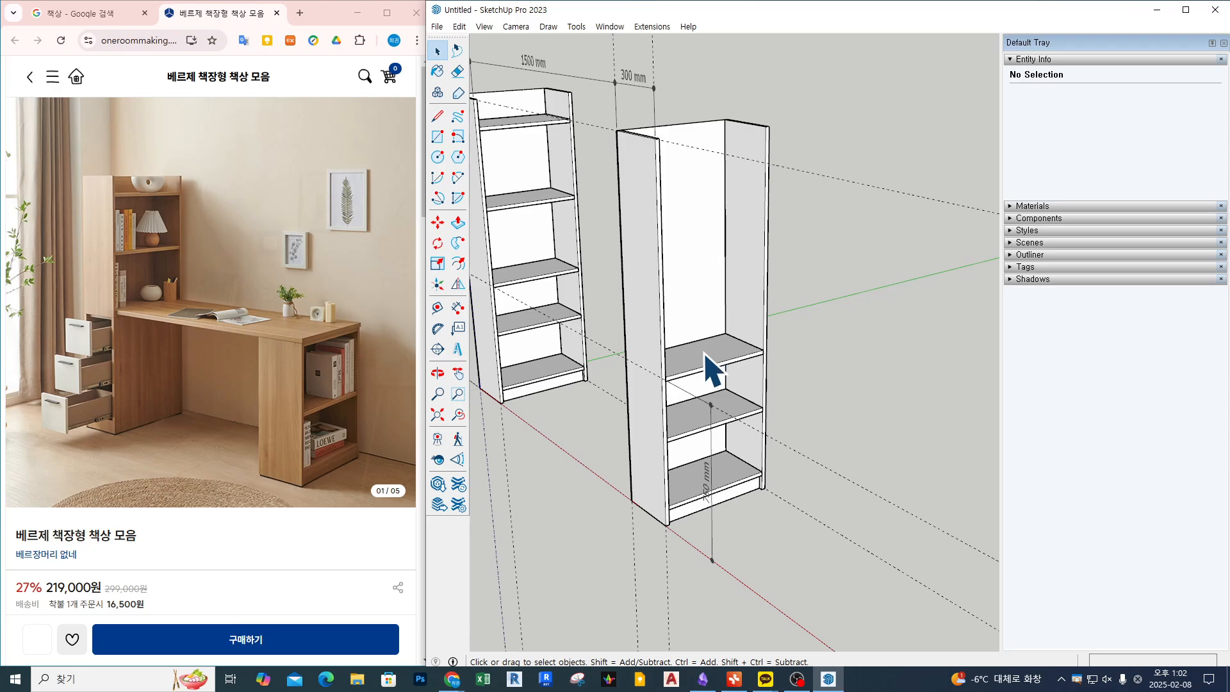
- Lower the top of the copied bookcase's near side panel to the level of its highest remaining shelf
middle_click_drag(708, 366, 818, 317)
middle_click_drag(660, 355, 718, 342, "shift")
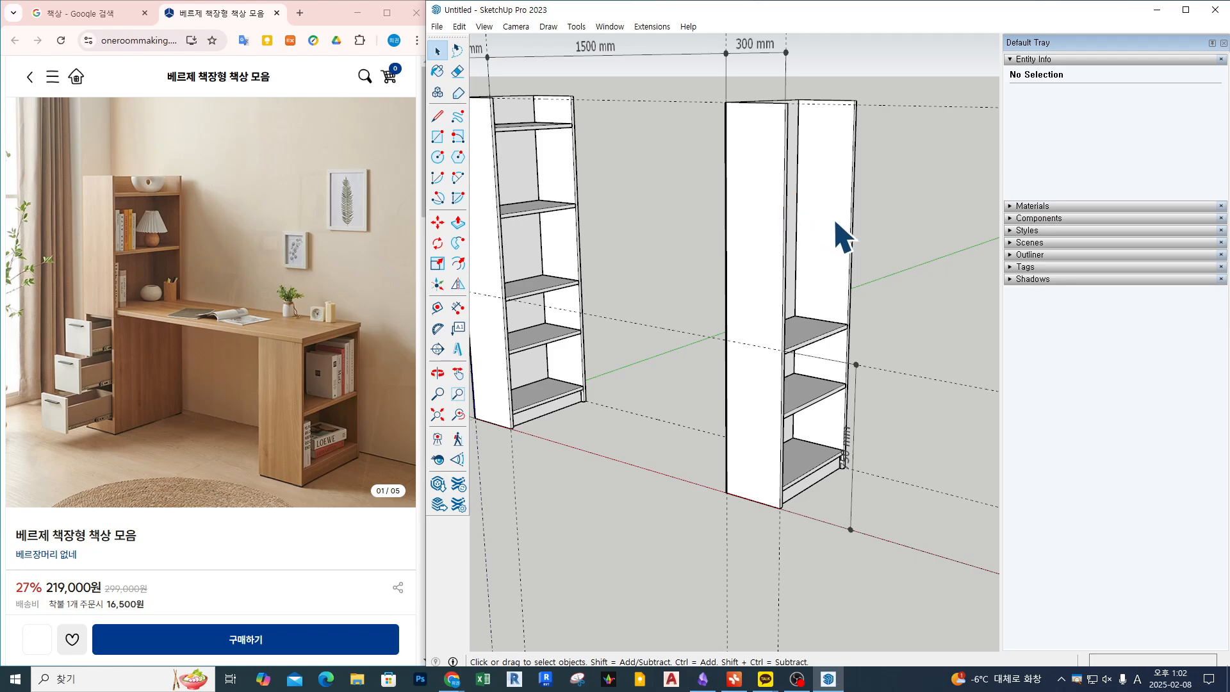
scroll(844, 237, "down", 2)
middle_click_drag(767, 216, 743, 221)
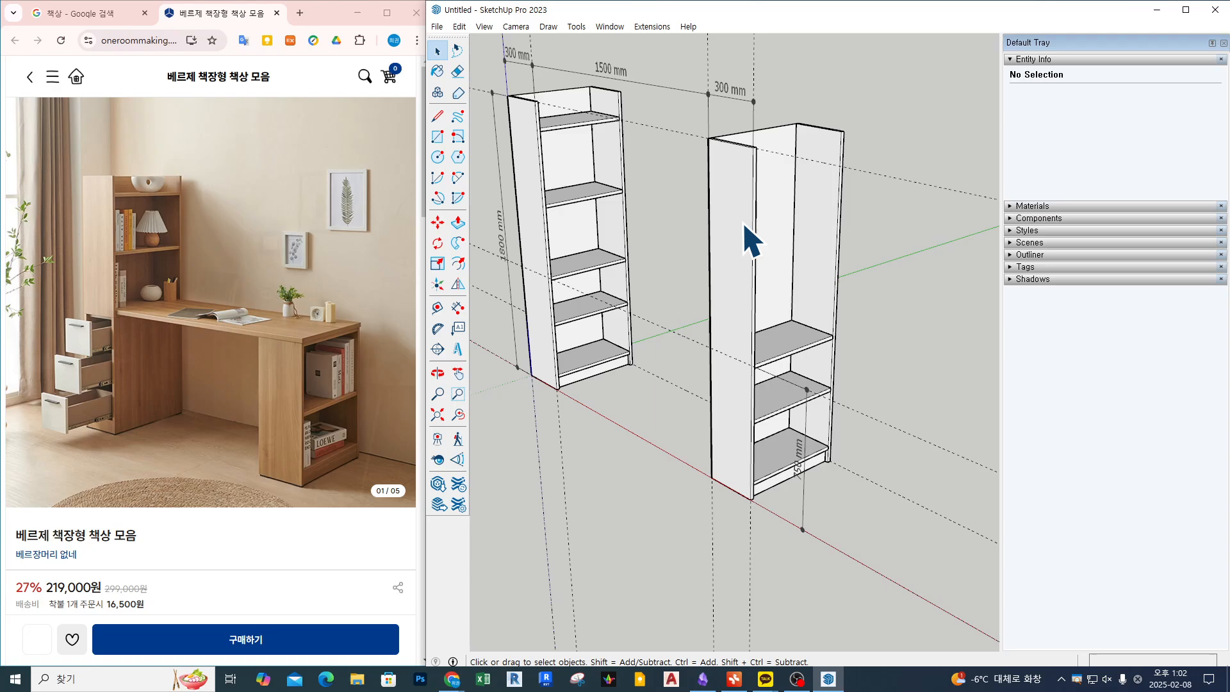
scroll(755, 212, "up", 2)
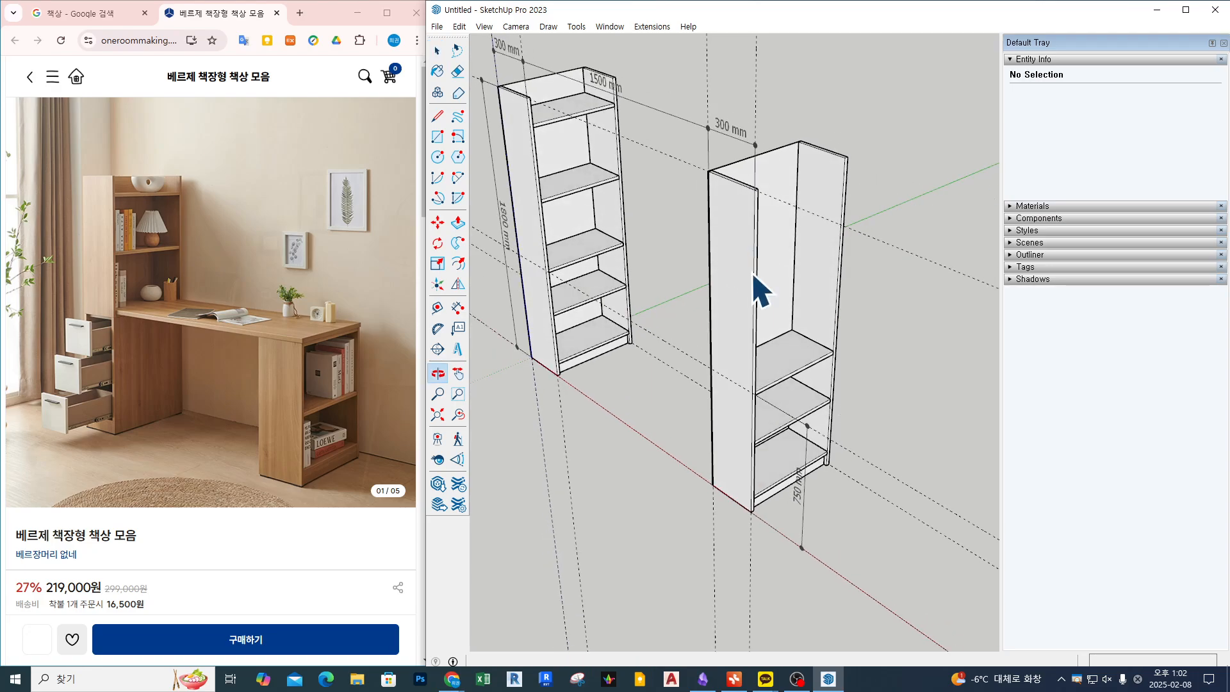
double_click(738, 232)
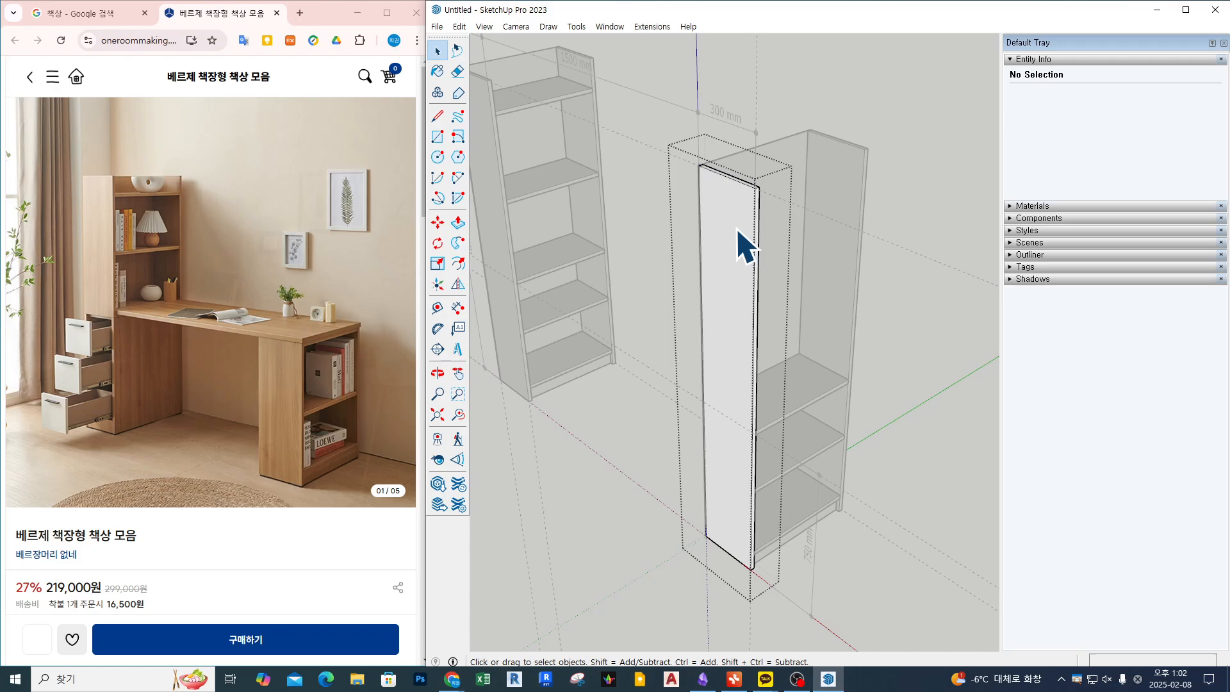
key("p")
left_click(748, 205)
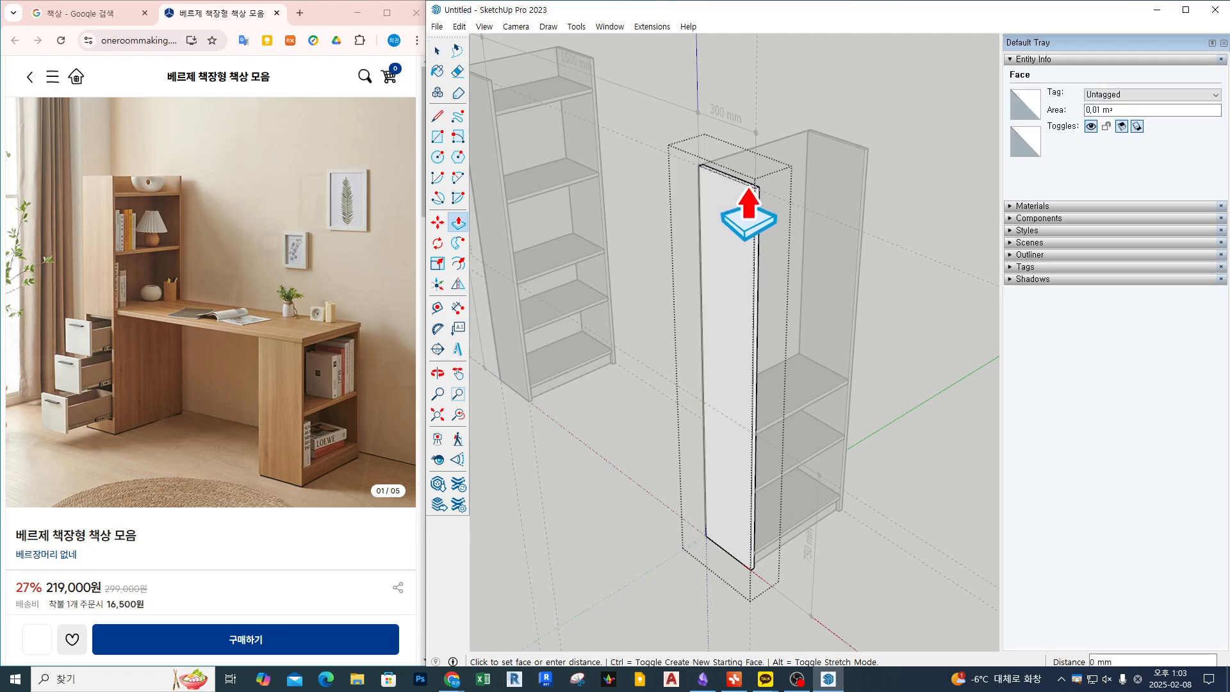
left_click(800, 387)
key("space")
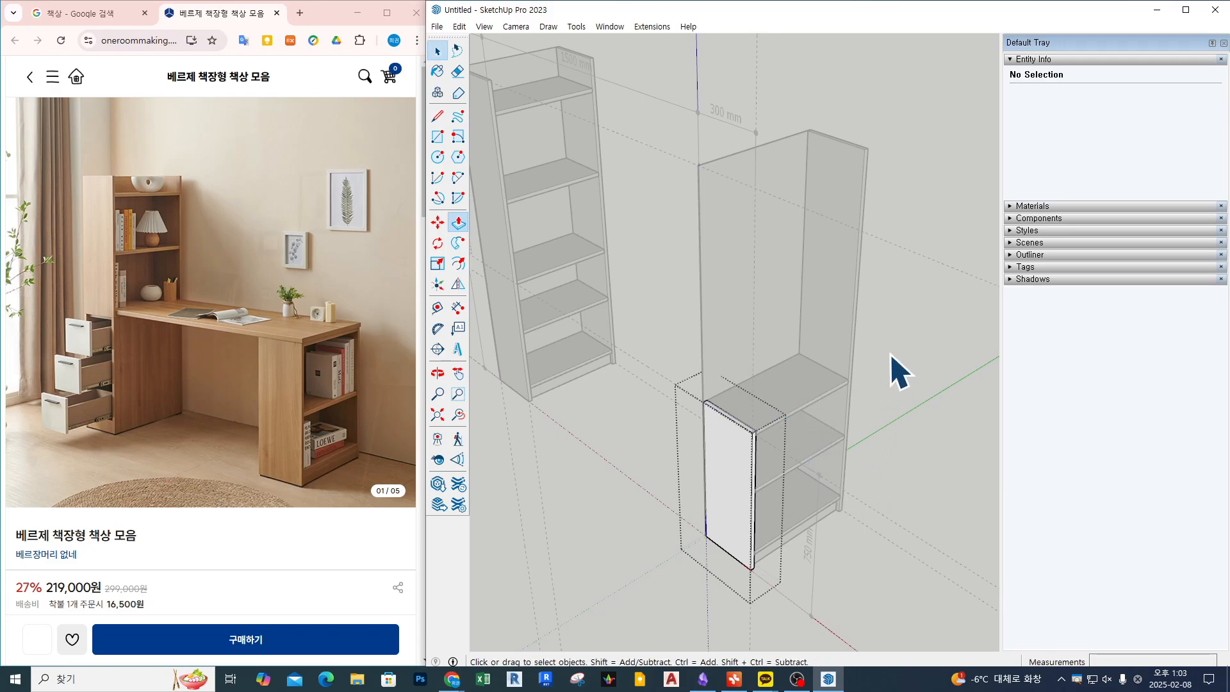
left_click(896, 342)
- Shorten the copied bookcase's opposite side panel by the same amount, flush with the highest remaining shelf
double_click(852, 194)
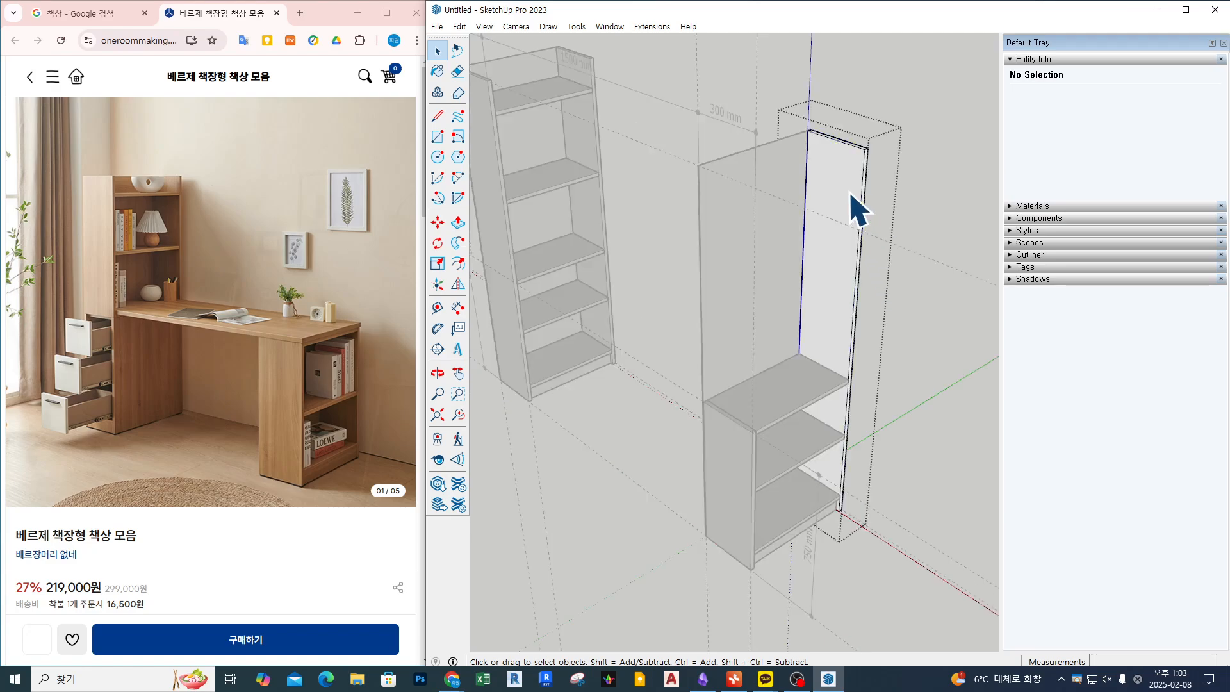
middle_click_drag(859, 208, 856, 261)
key("p")
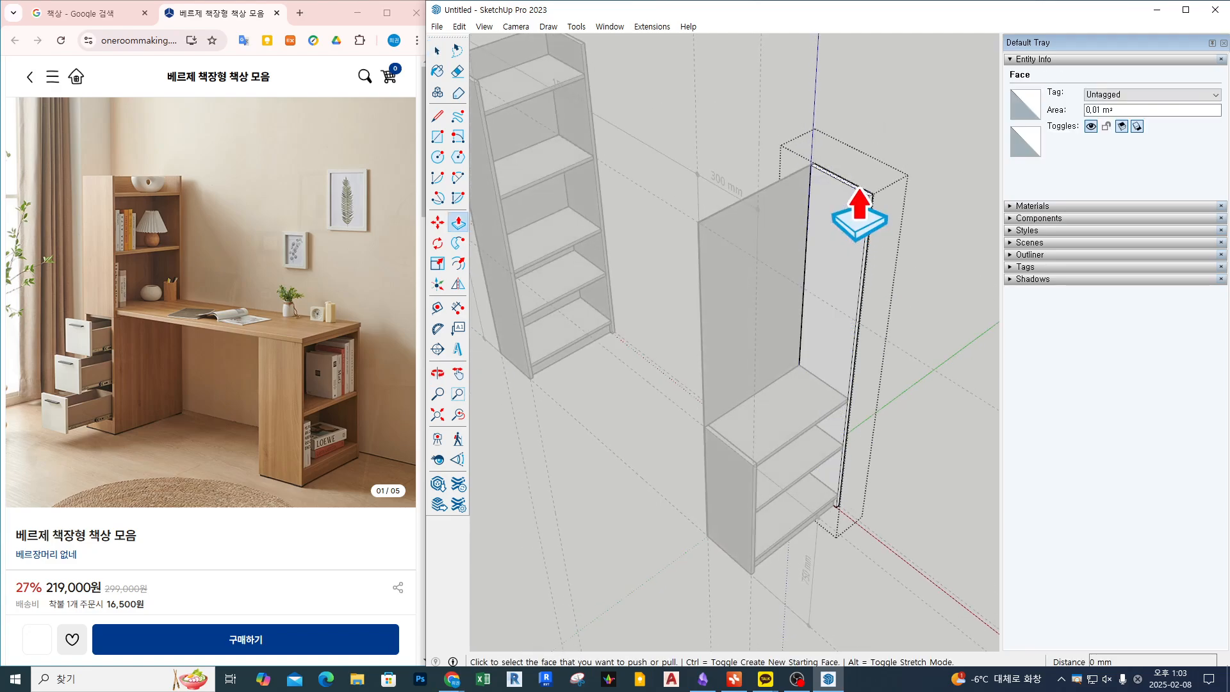
double_click(860, 192)
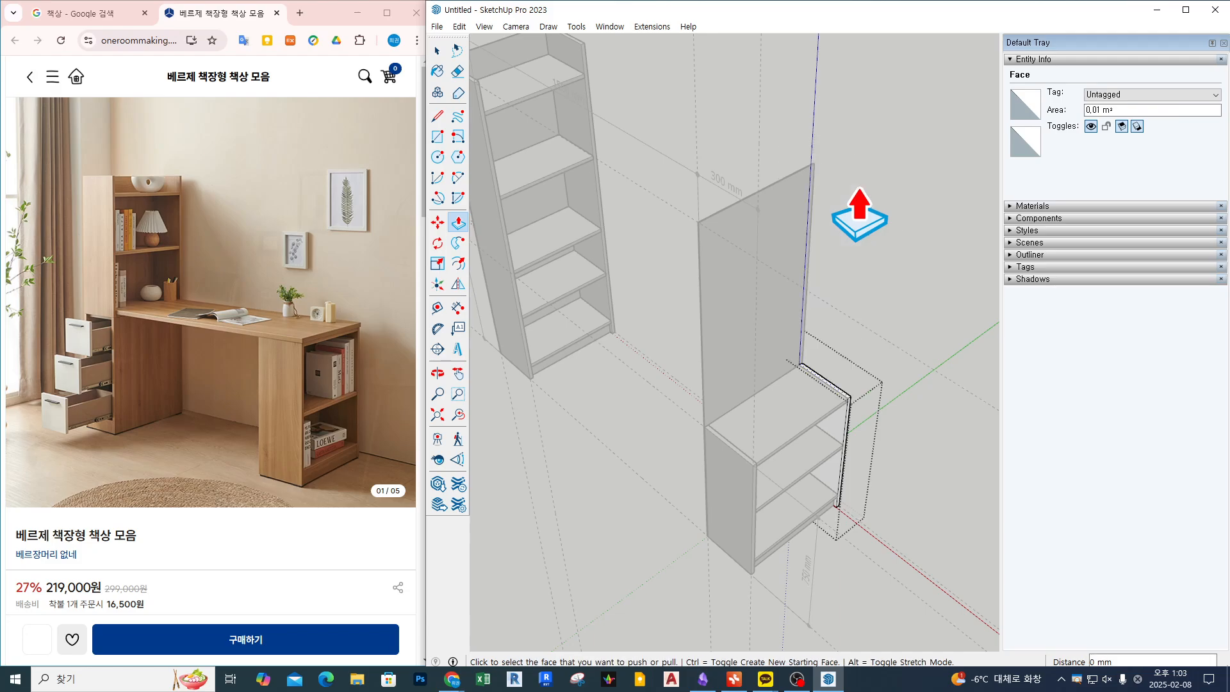
key("space")
left_click(859, 233)
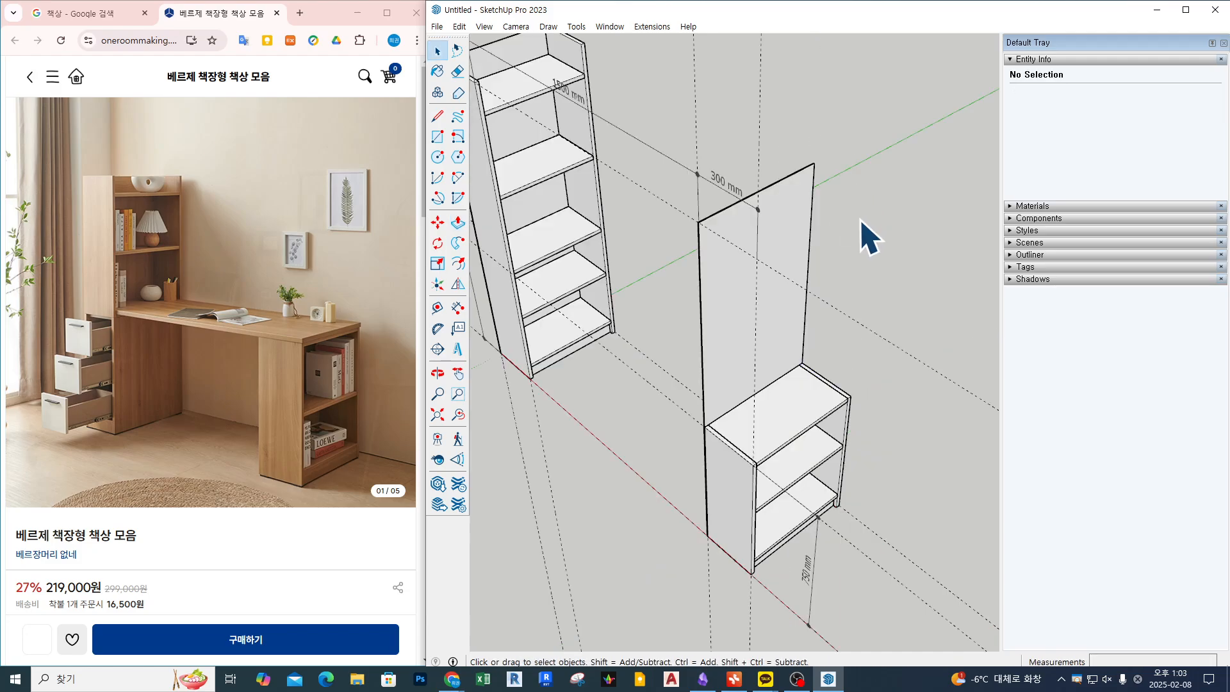
- Shorten the copied bookcase's back panel by the same amount, level with the shortened side panels
double_click(796, 217)
key("p")
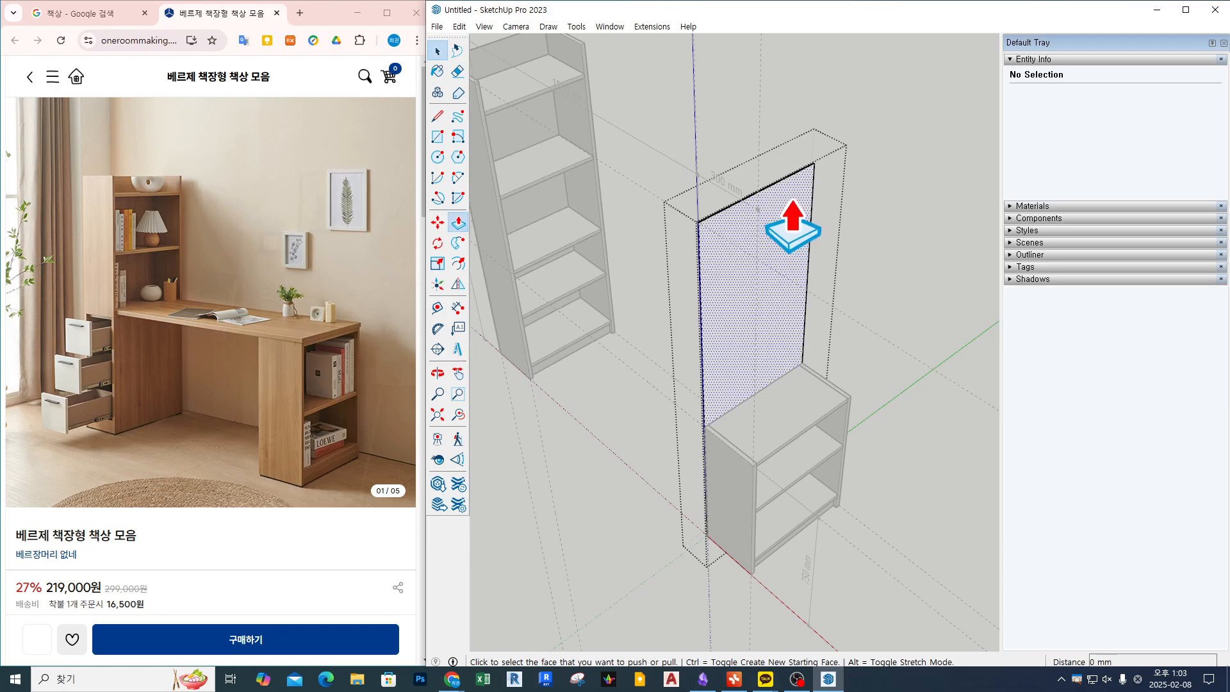
scroll(787, 202, "up", 4)
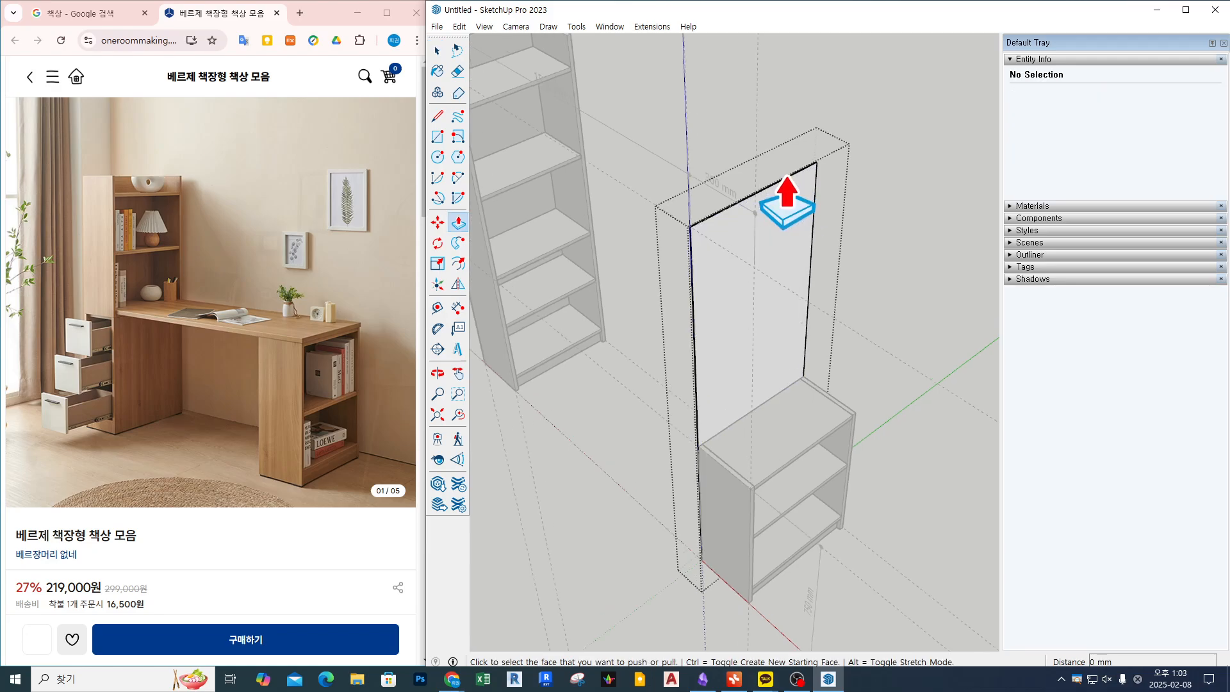
scroll(811, 223, "up", 4)
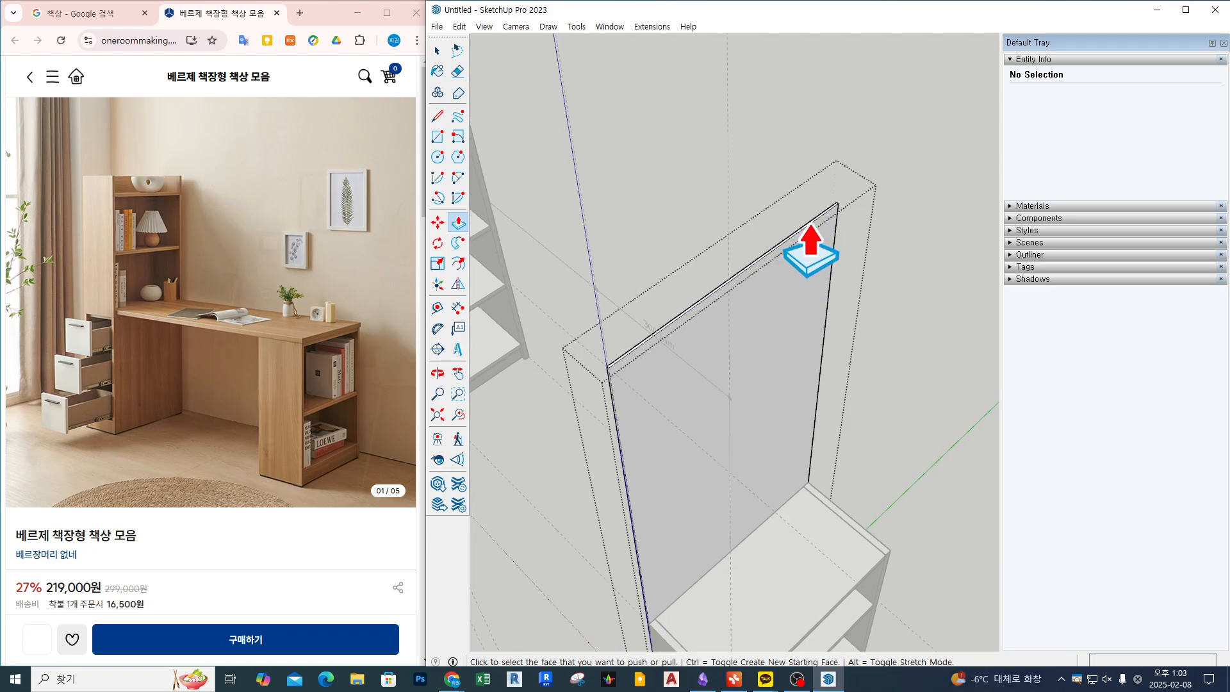
double_click(811, 224)
key("space")
scroll(811, 234, "down", 8)
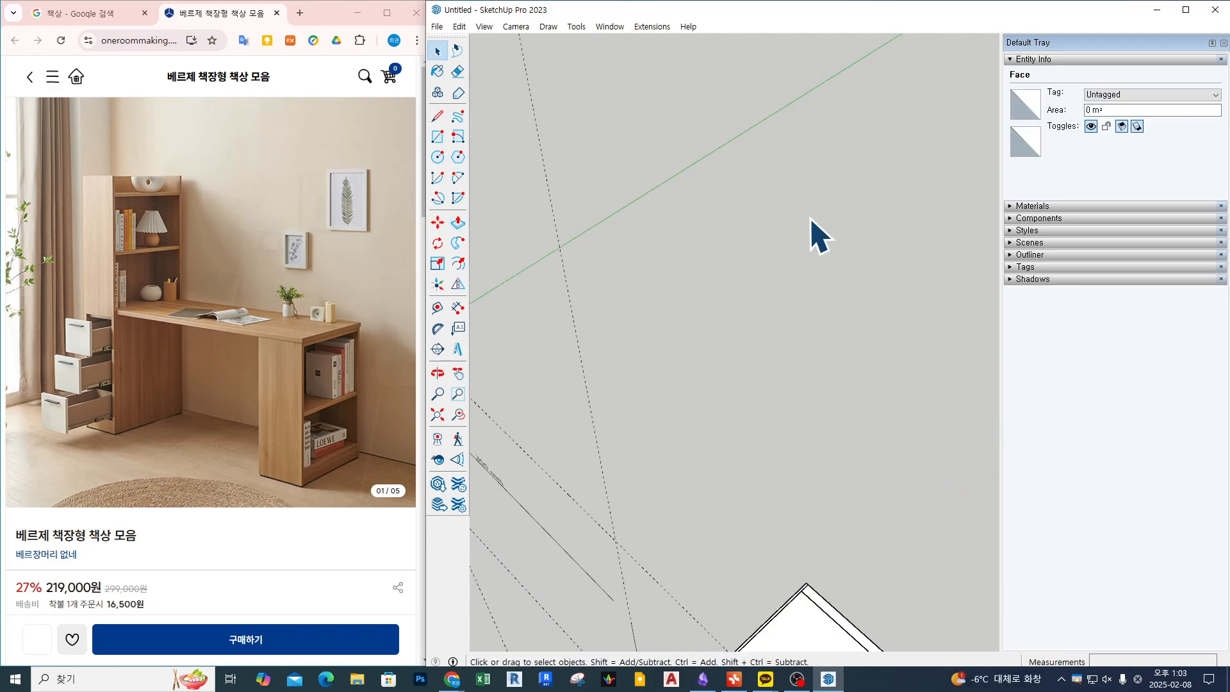
- Draw a 2100 × 580 mm desktop rectangle from the tall bookcase's middle shelf to the low unit's outer front corner
middle_click_drag(808, 359, 838, 243)
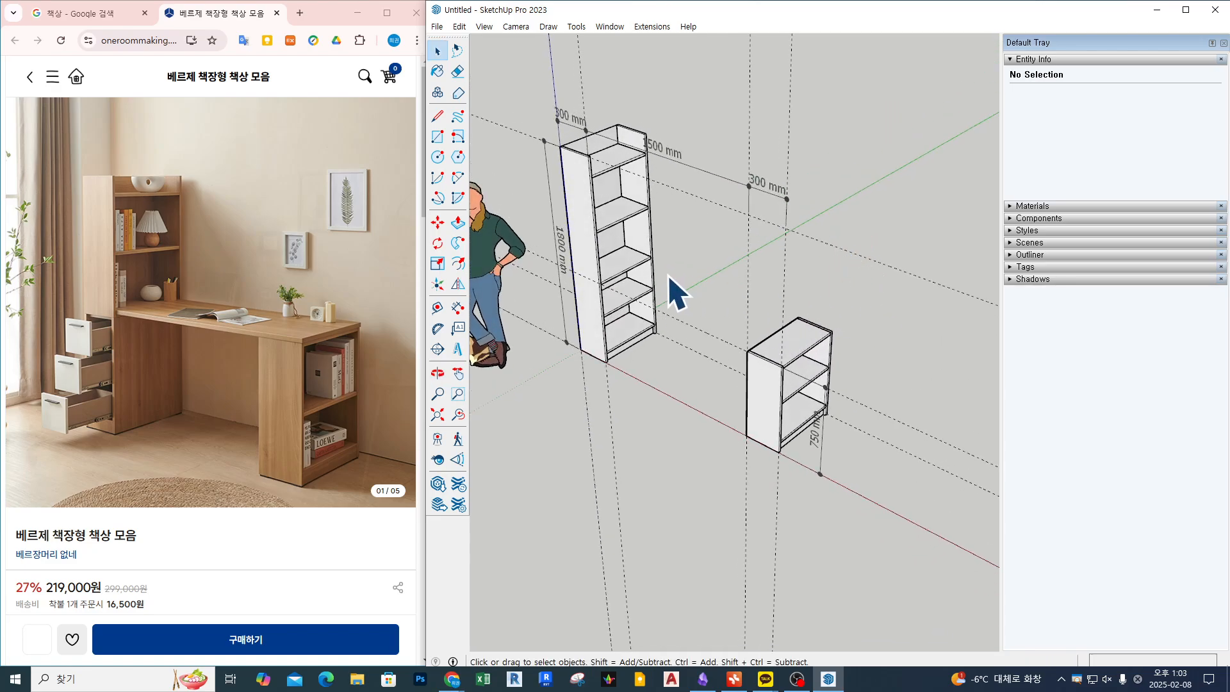
middle_click_drag(673, 289, 712, 275, "shift")
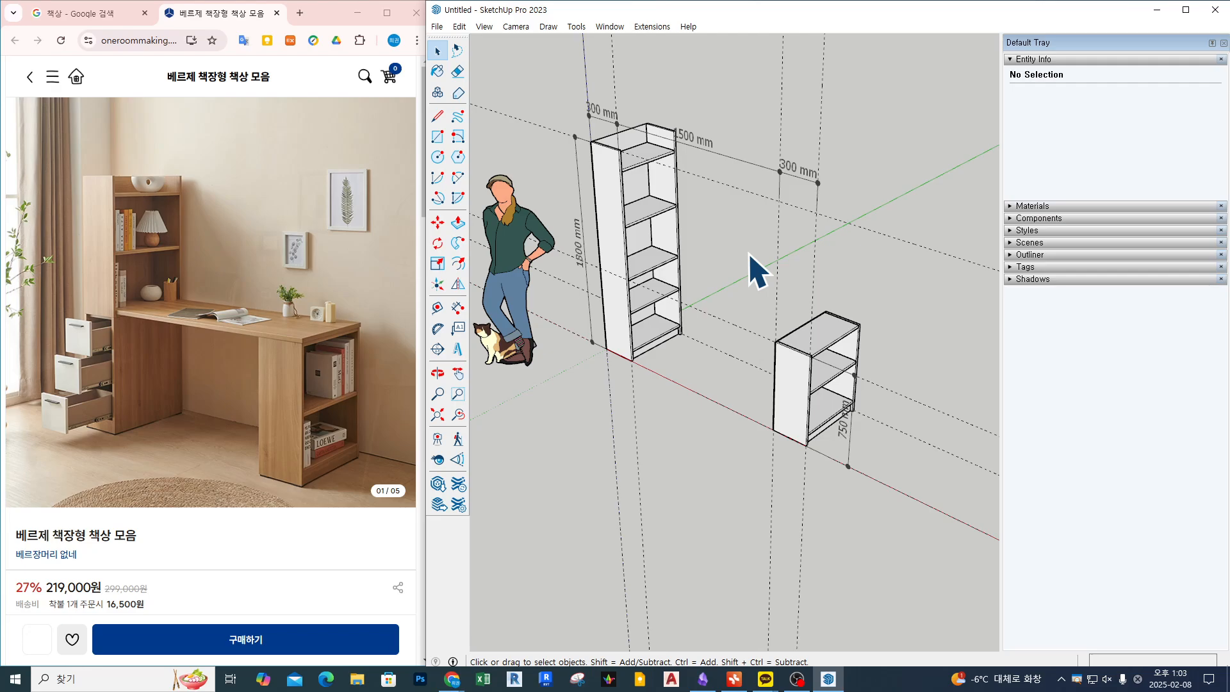
middle_click_drag(751, 256, 736, 261)
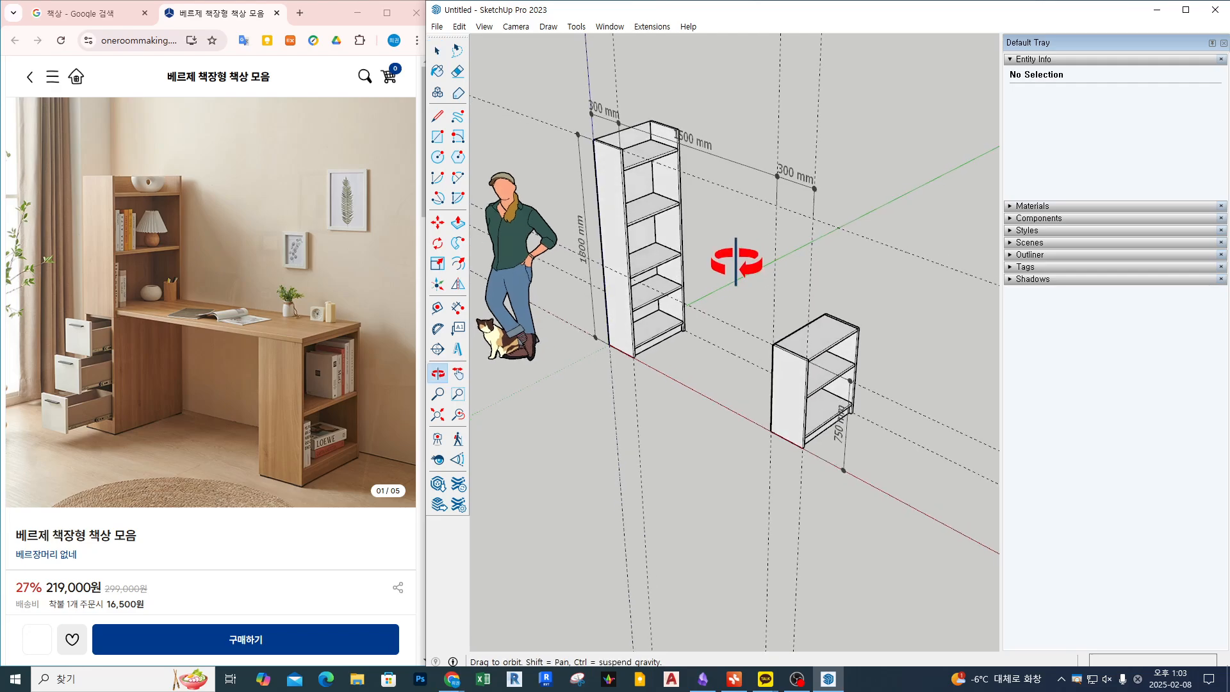
key("r")
left_click(655, 243)
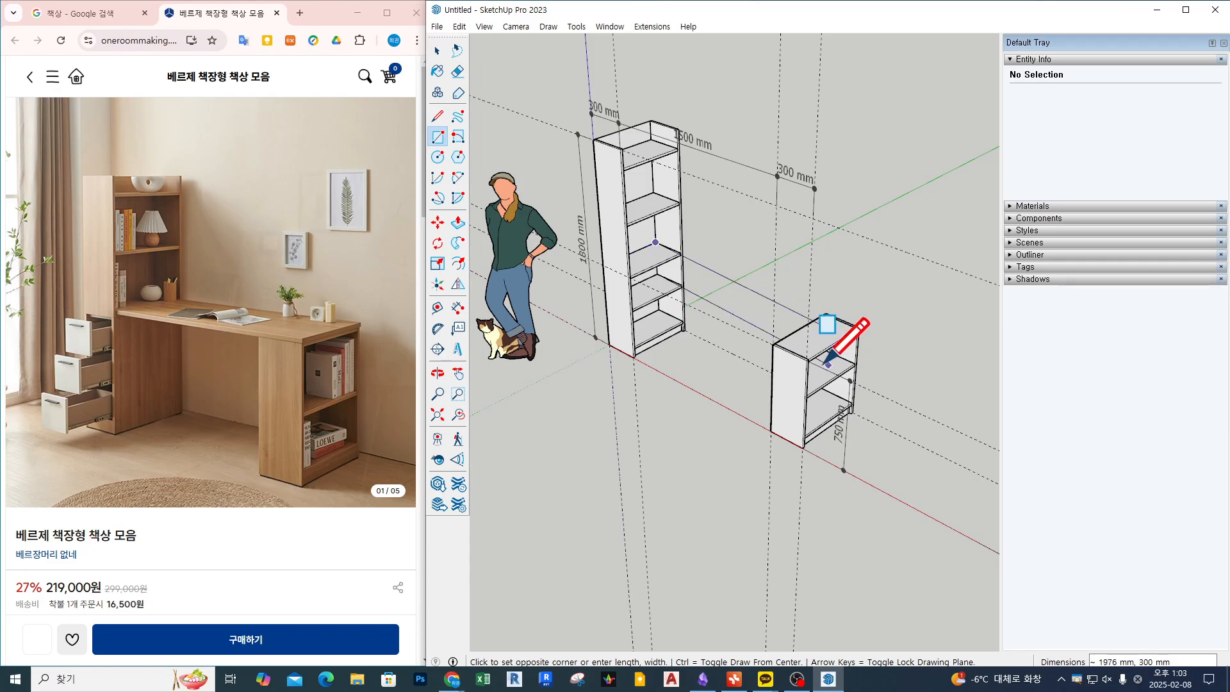
scroll(821, 326, "up", 6)
left_click(792, 357)
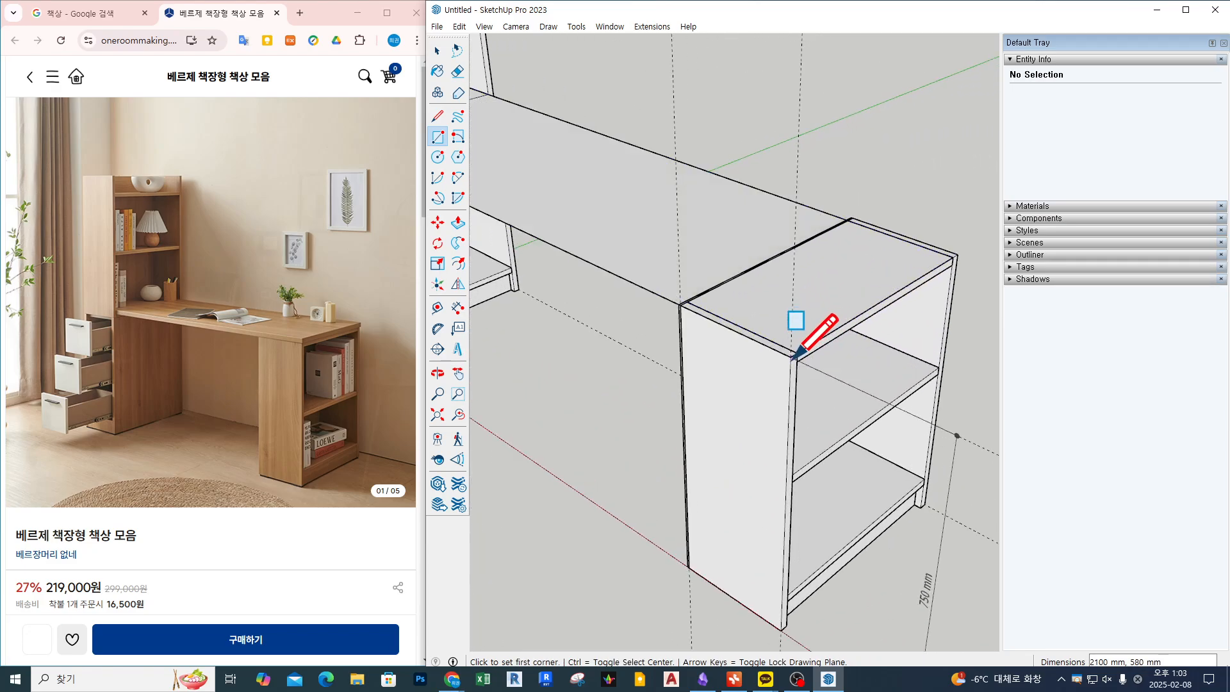
scroll(797, 349, "down", 3)
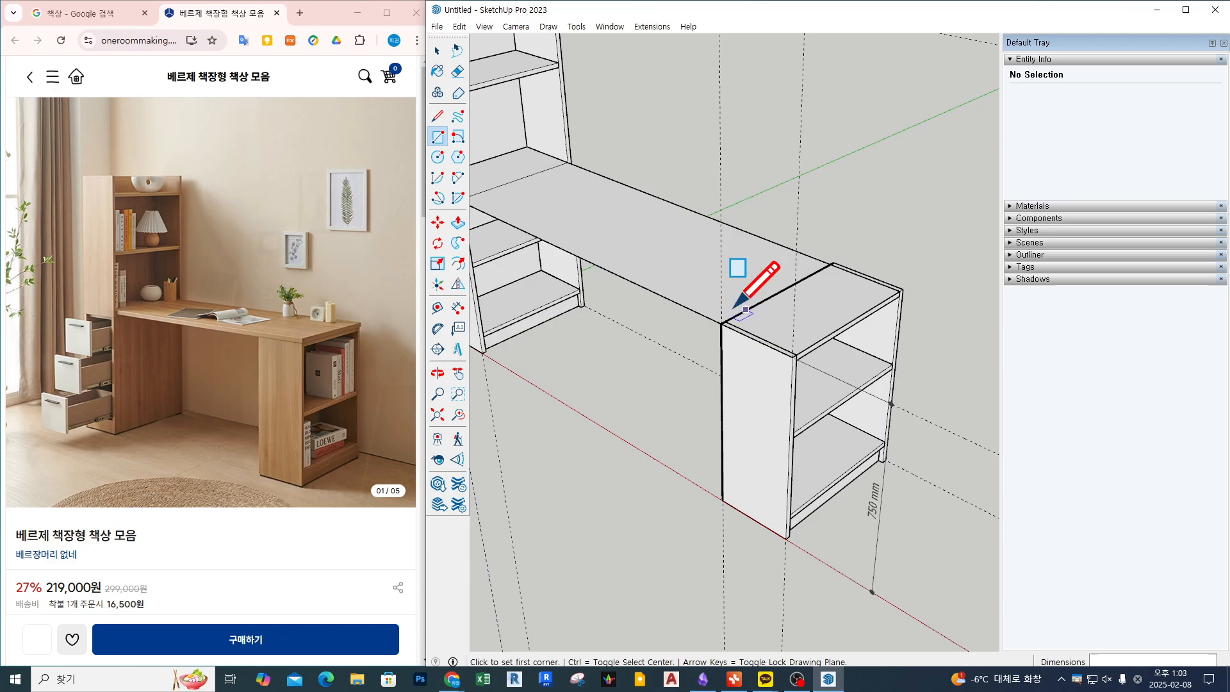
- Try to extrude the desktop rectangle upward, and delete its face
key("p")
left_click(667, 296)
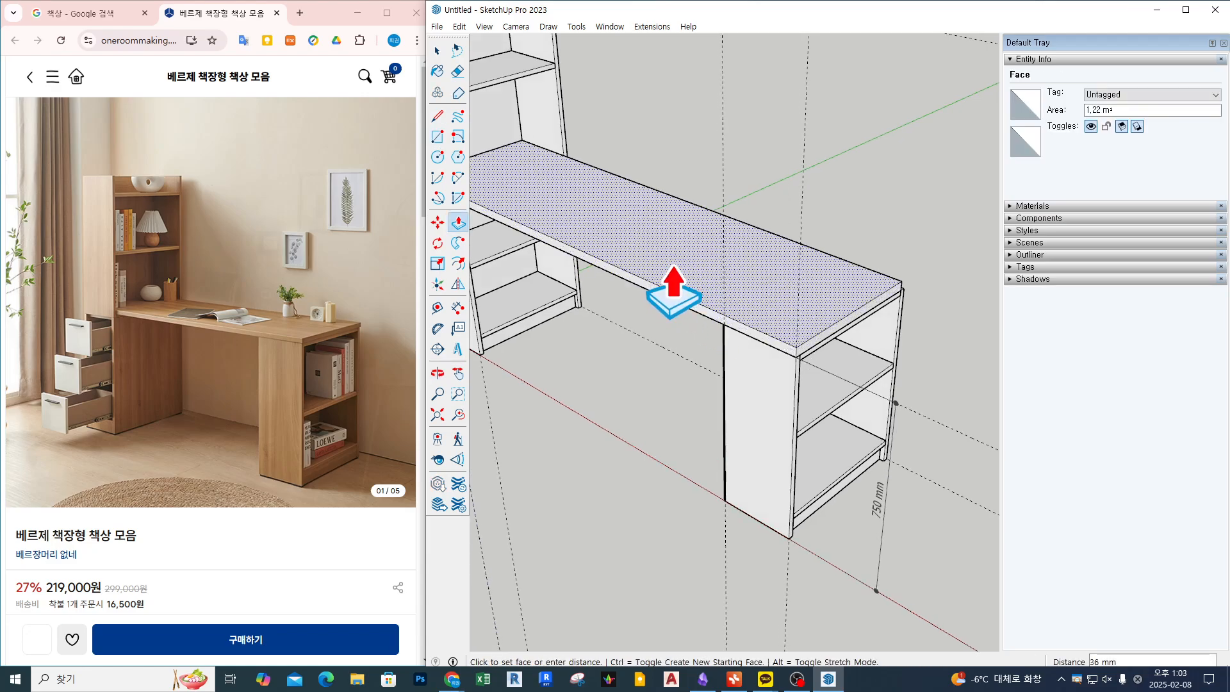
middle_click_drag(686, 264, 778, 261, "shift")
key("Escape")
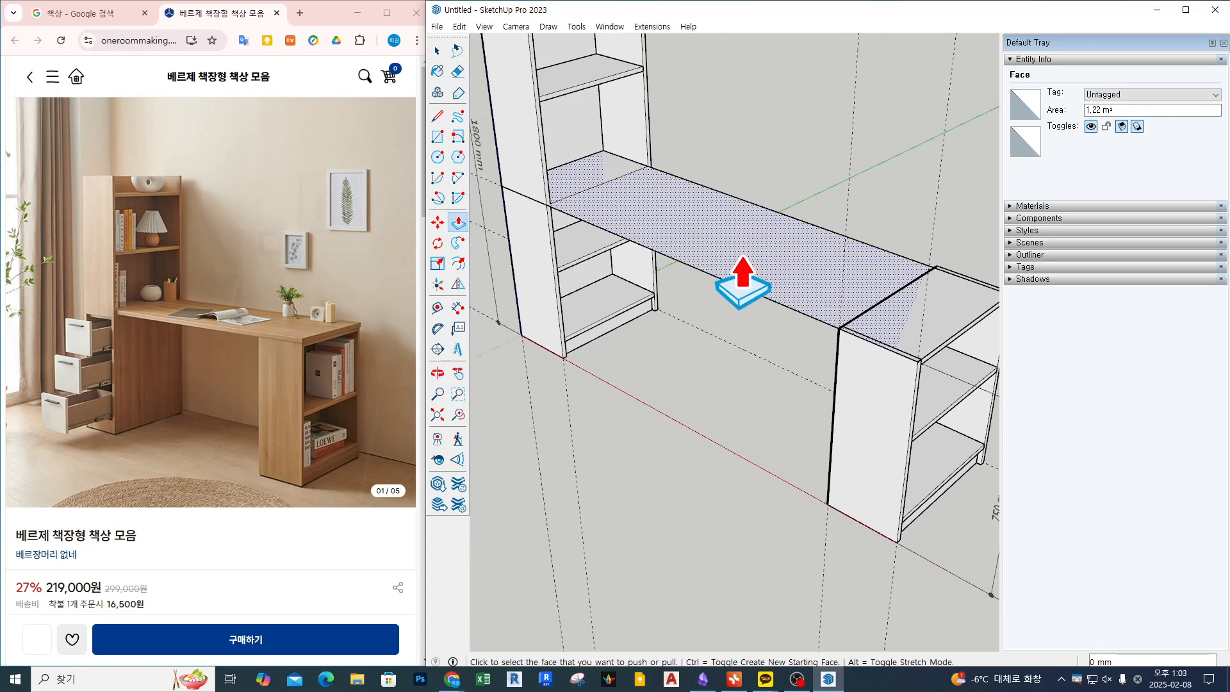
key("Delete")
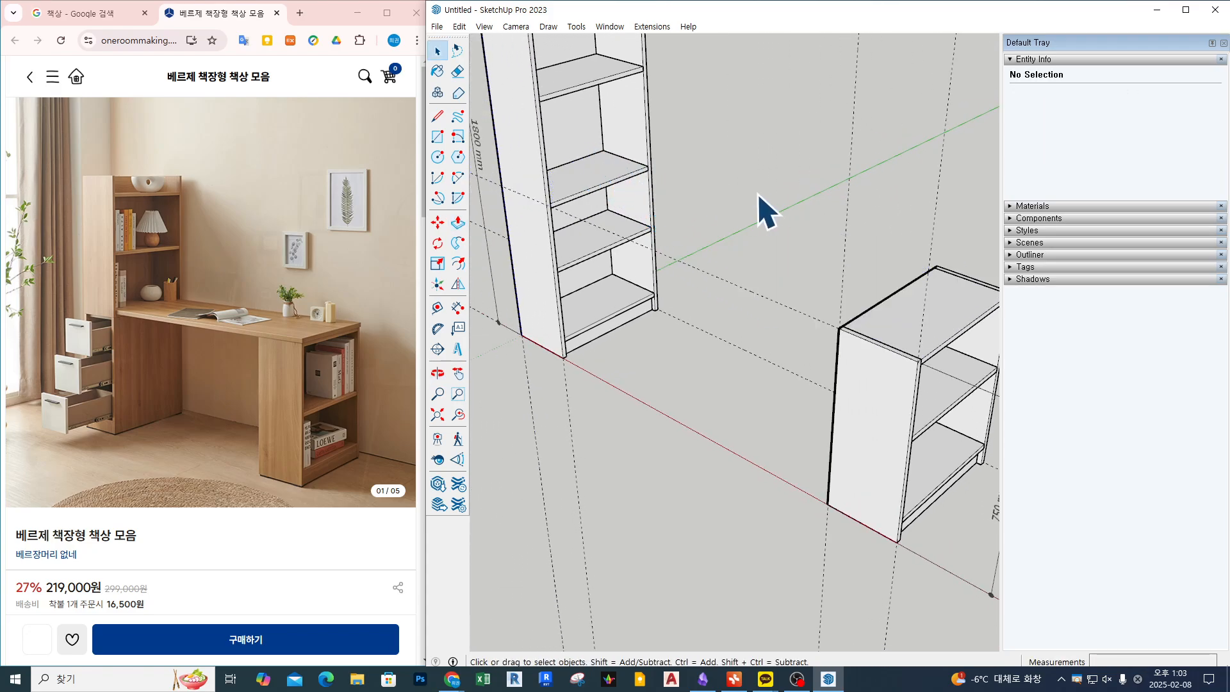
key("space")
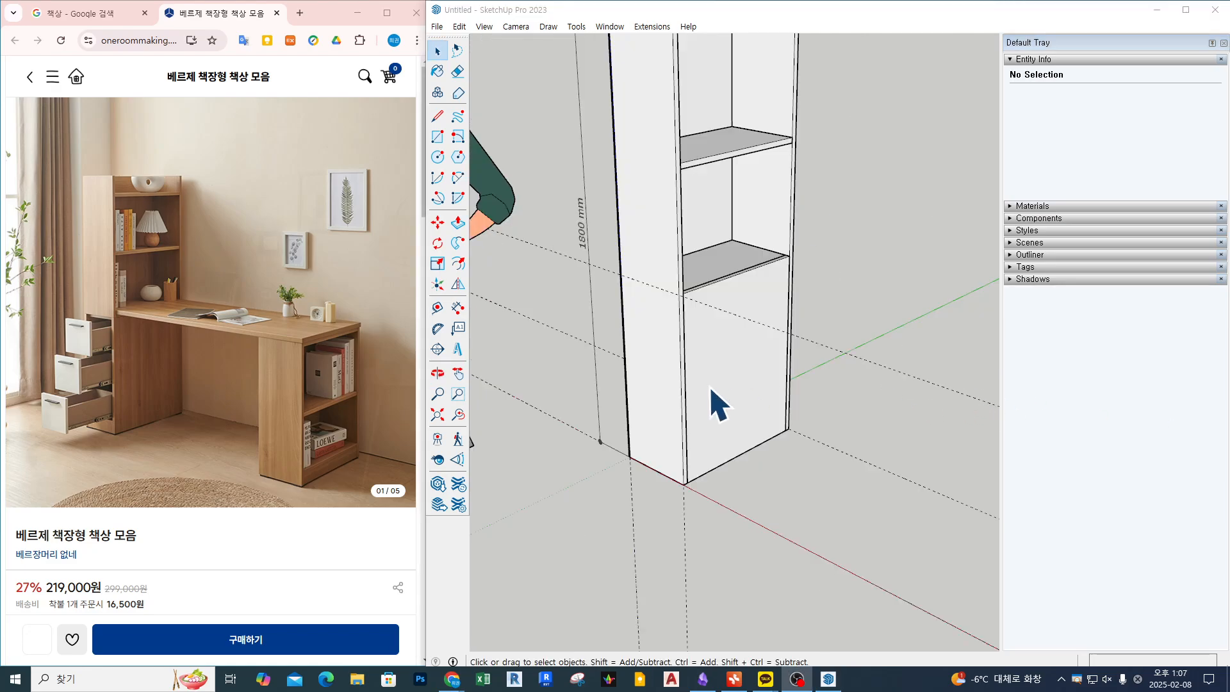
scroll(644, 339, "up", 2)
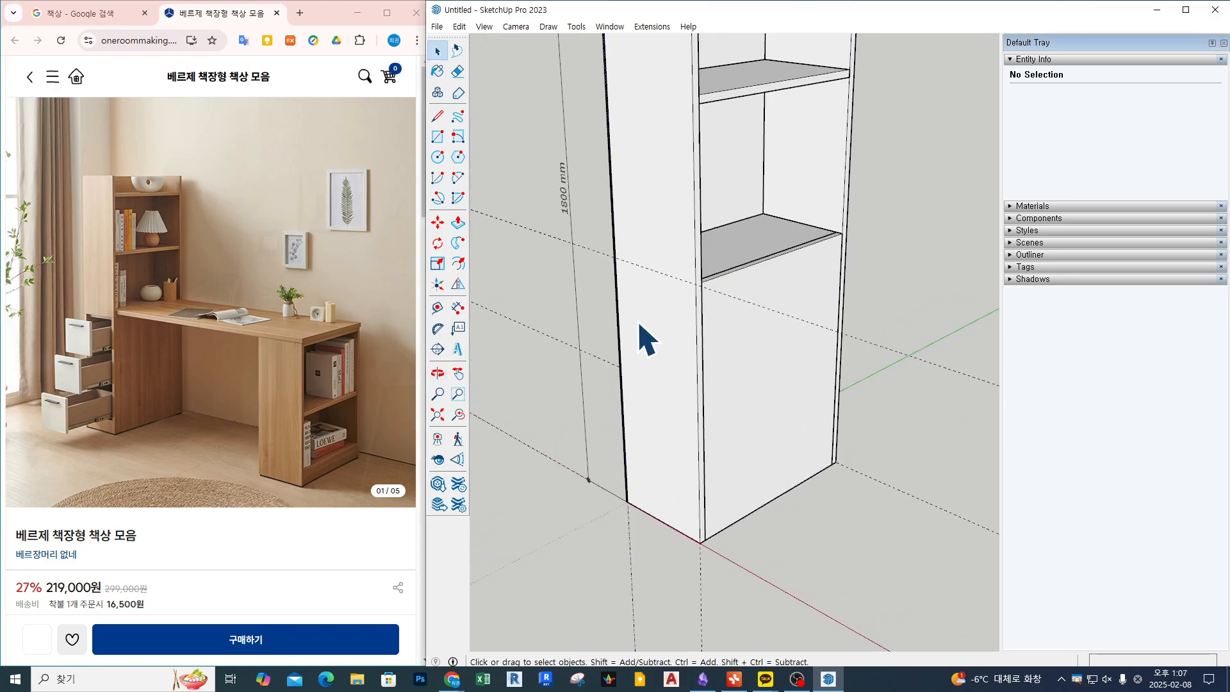
left_click(644, 340)
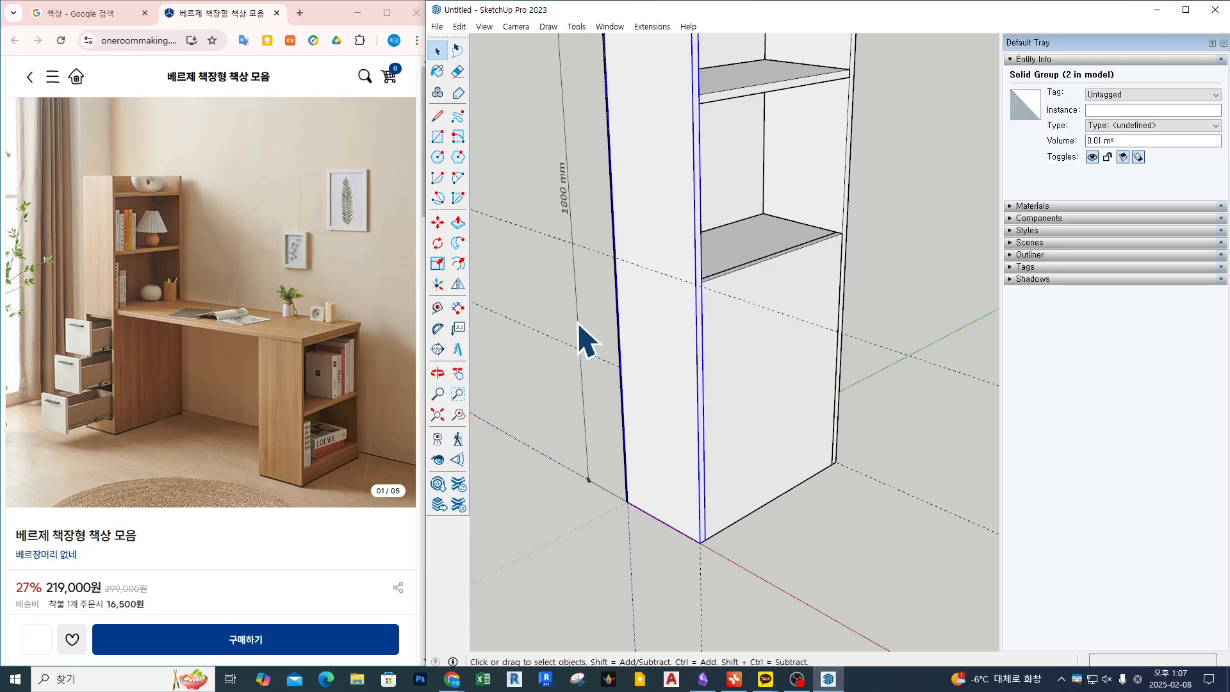
scroll(583, 330, "up", 1)
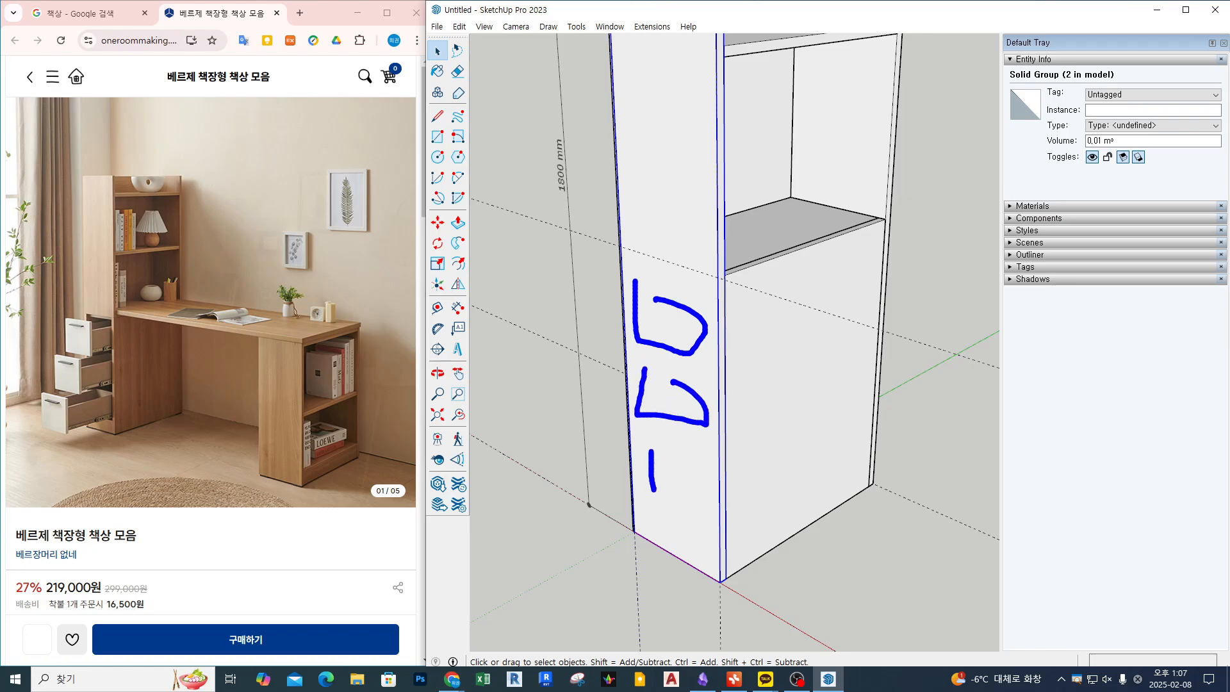
key("t")
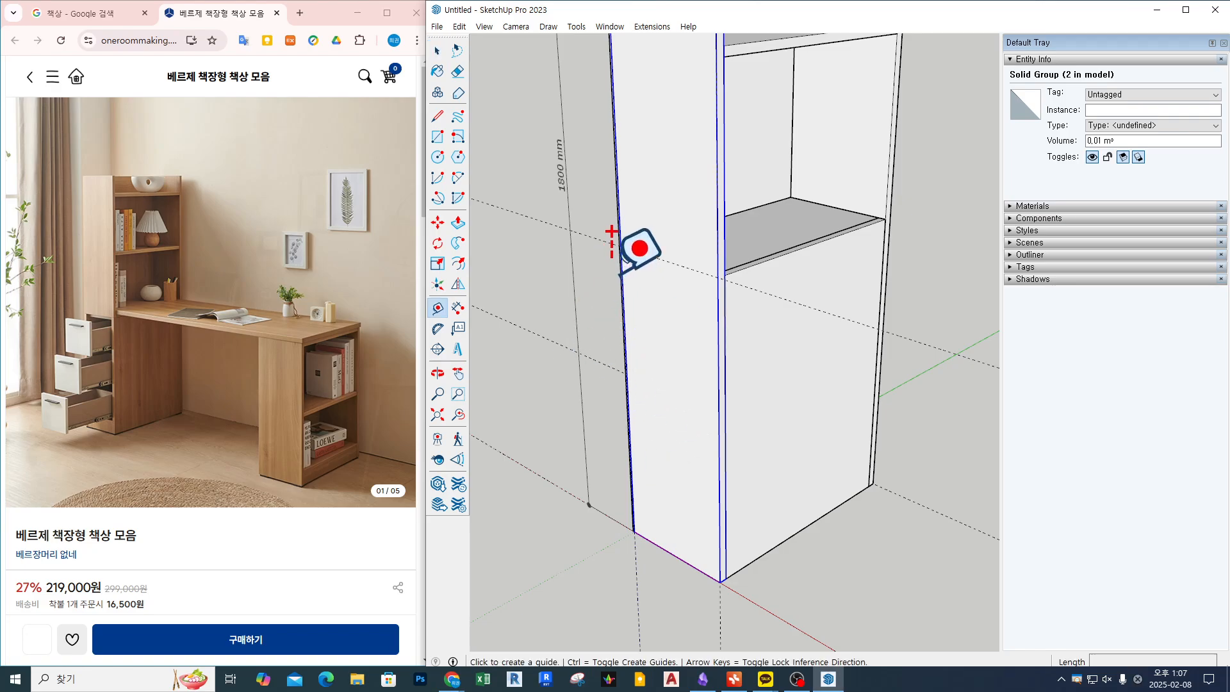
left_click(645, 254)
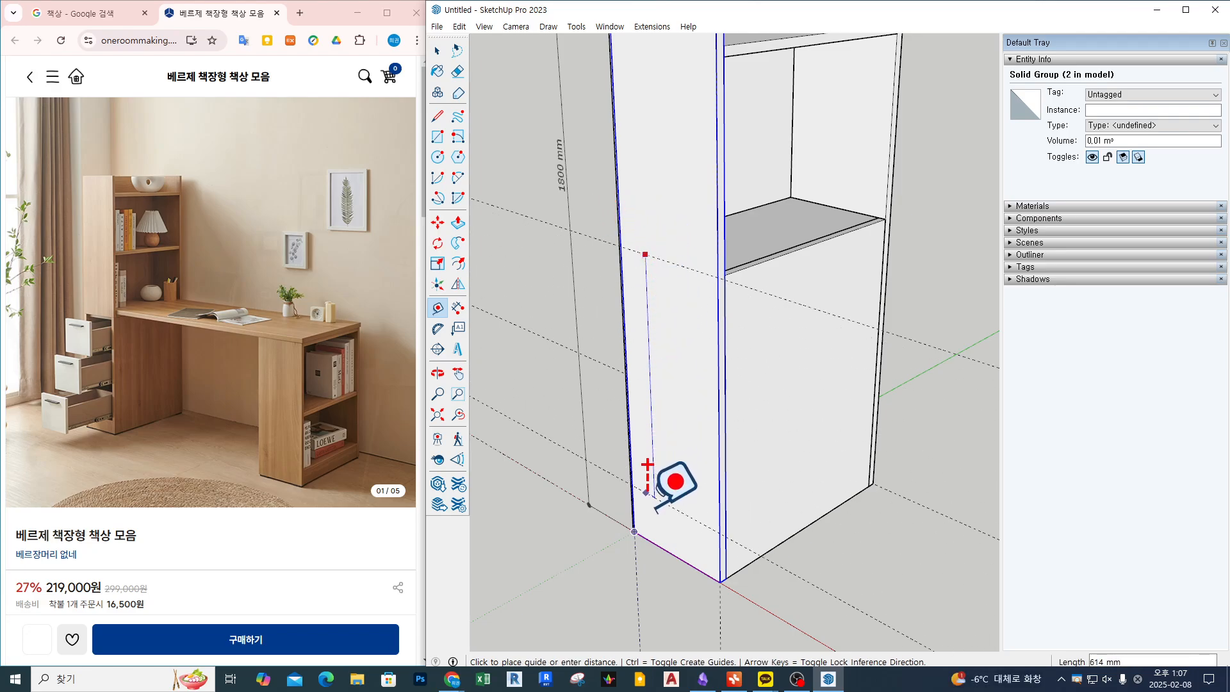
left_click(656, 544)
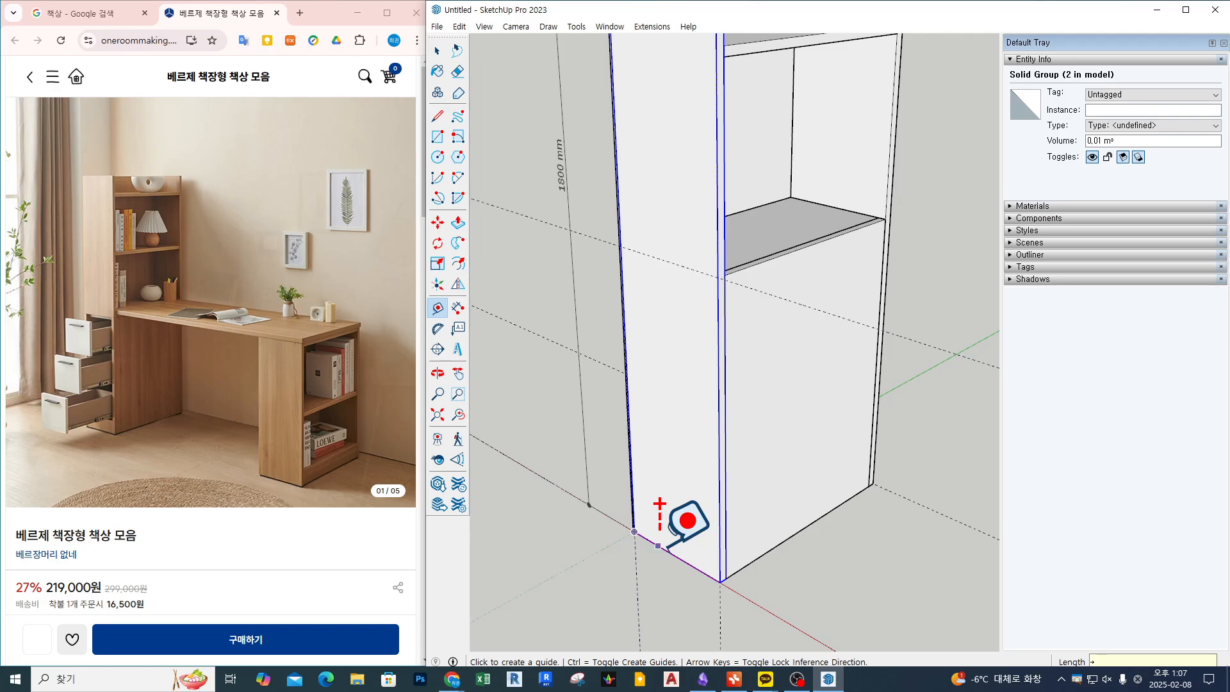
key("space")
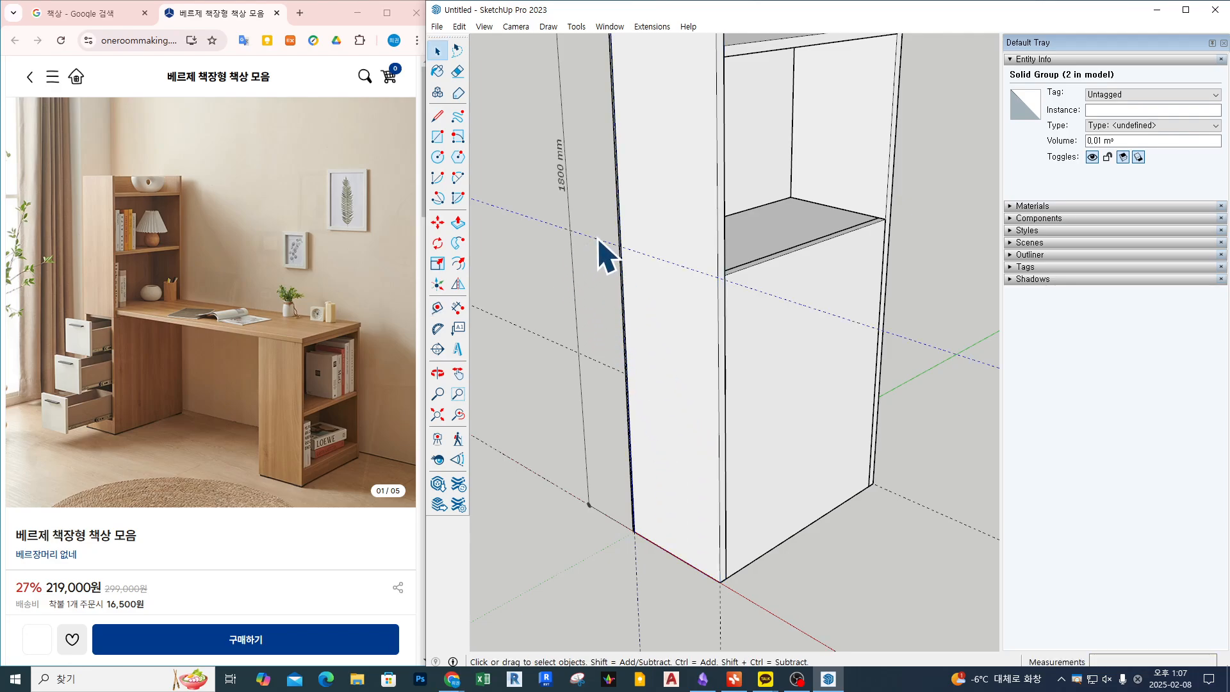
- Copy the guide at the tall bookcase's lowest open shelf down to the side panel's base, dividing the span into 3 equal parts
left_click(599, 239)
key("c")
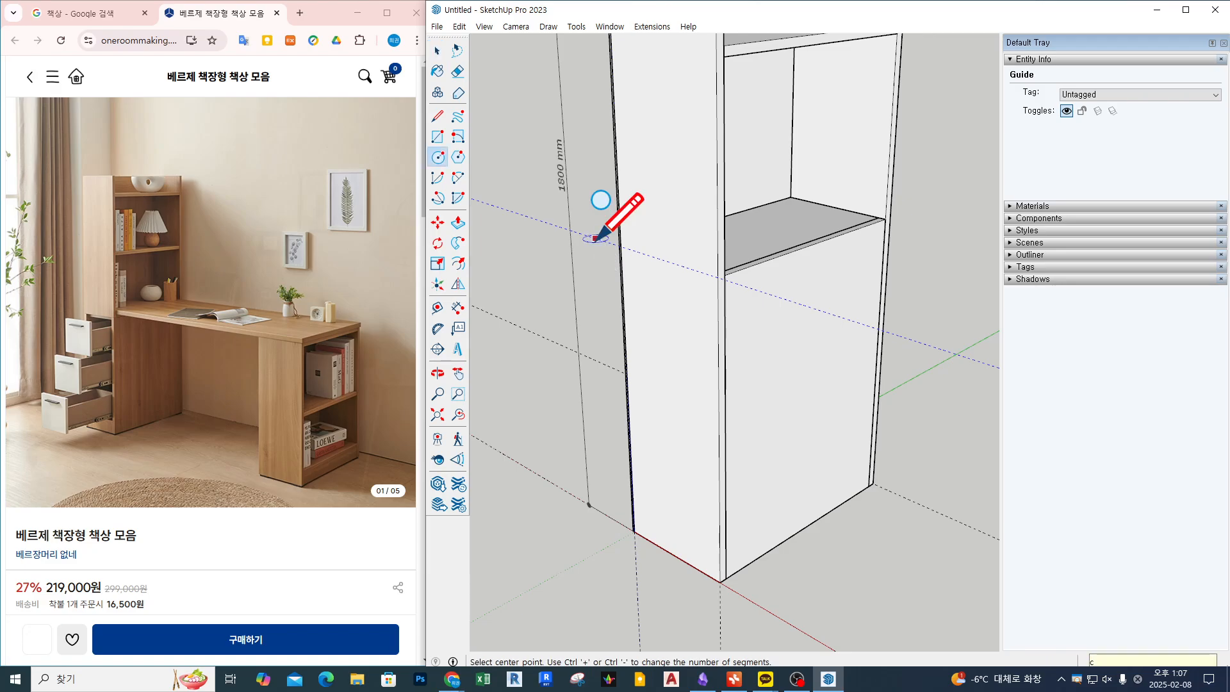
key("space")
middle_click(596, 240)
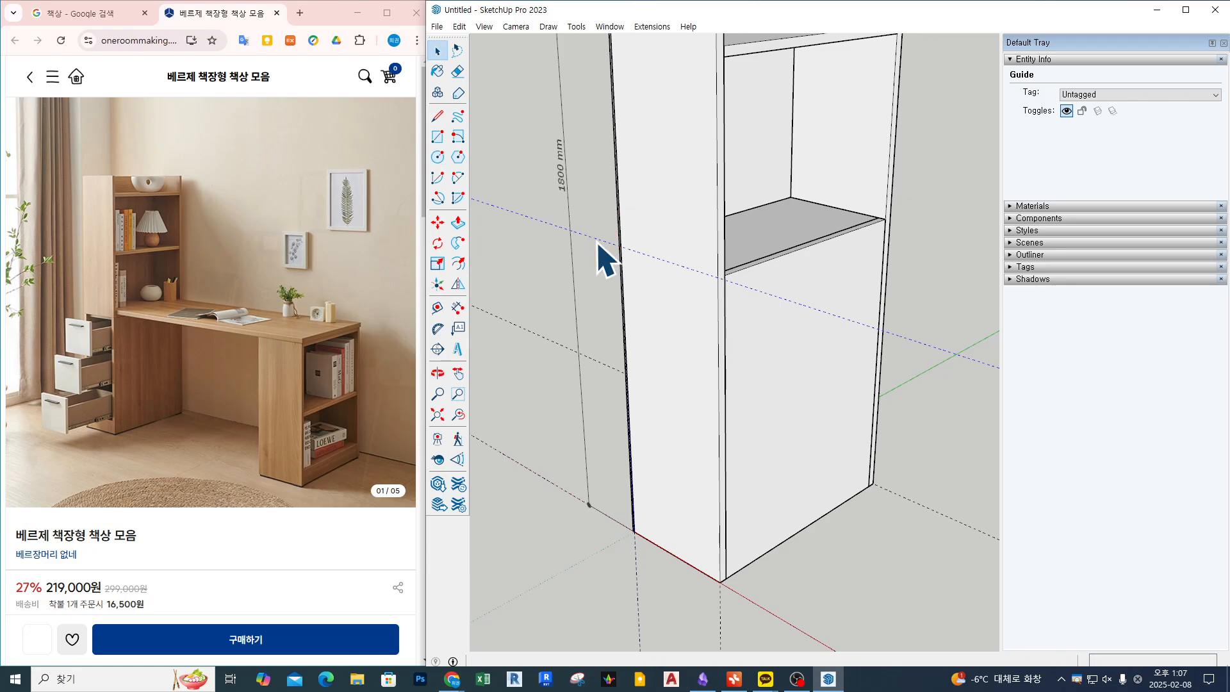
middle_click(597, 240)
left_click(438, 223)
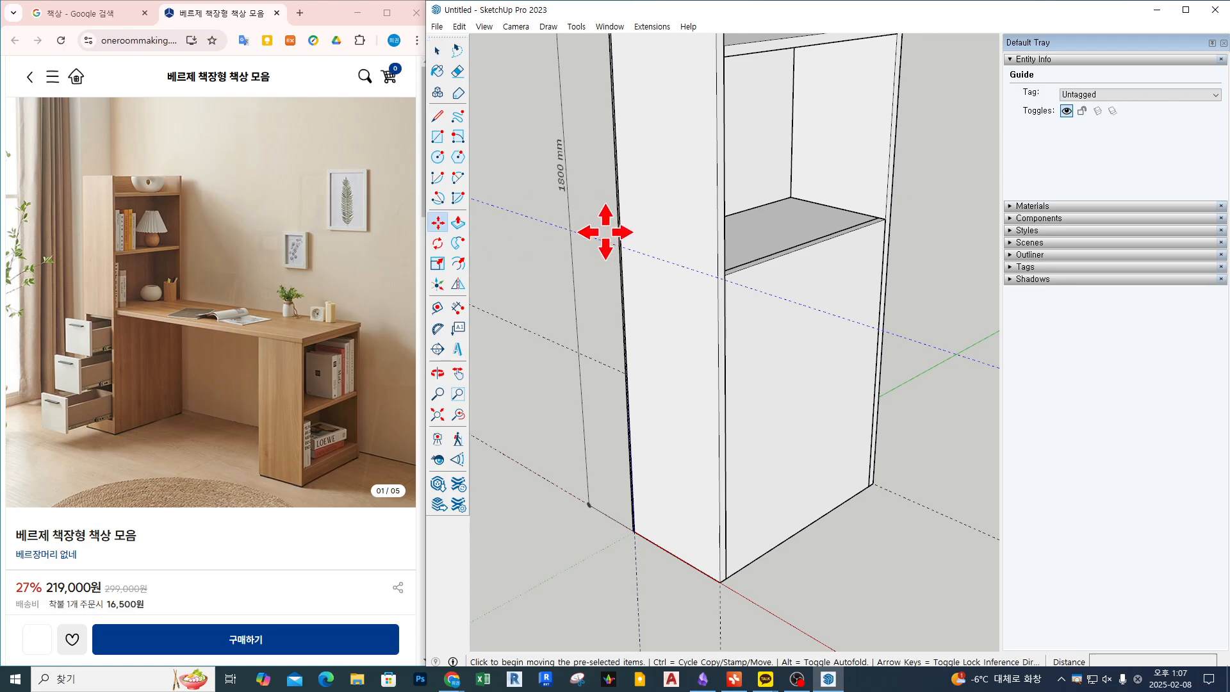
key("ctrl")
left_click(602, 241)
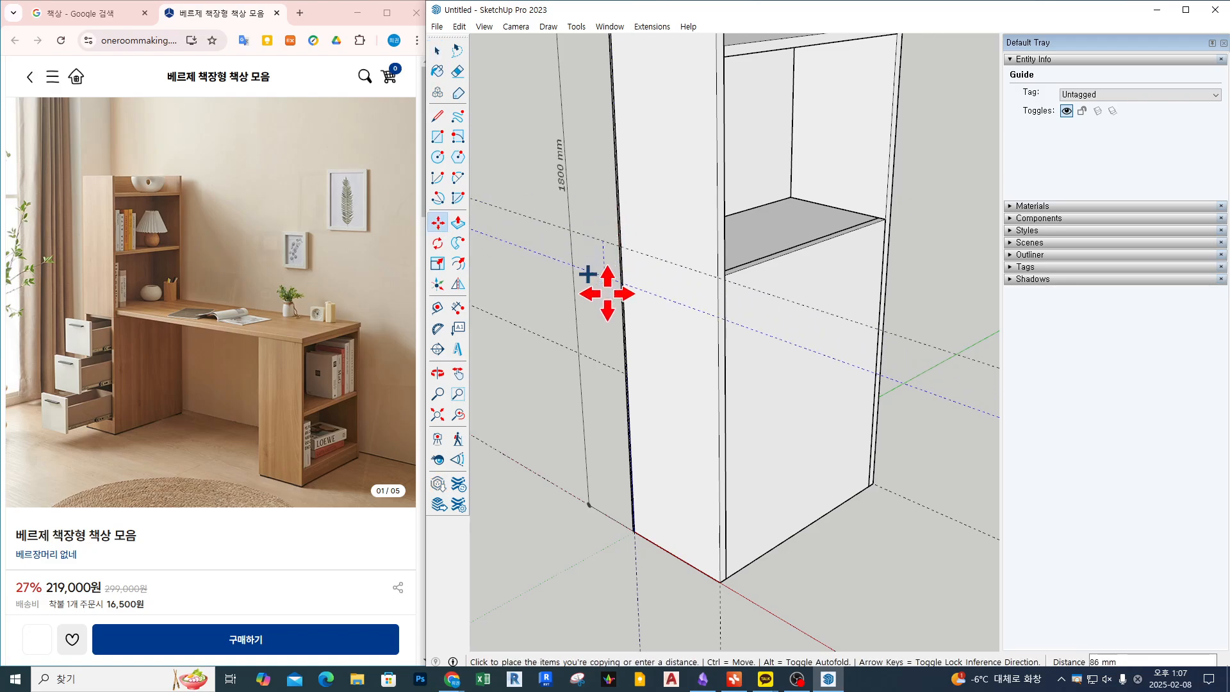
left_click(613, 524)
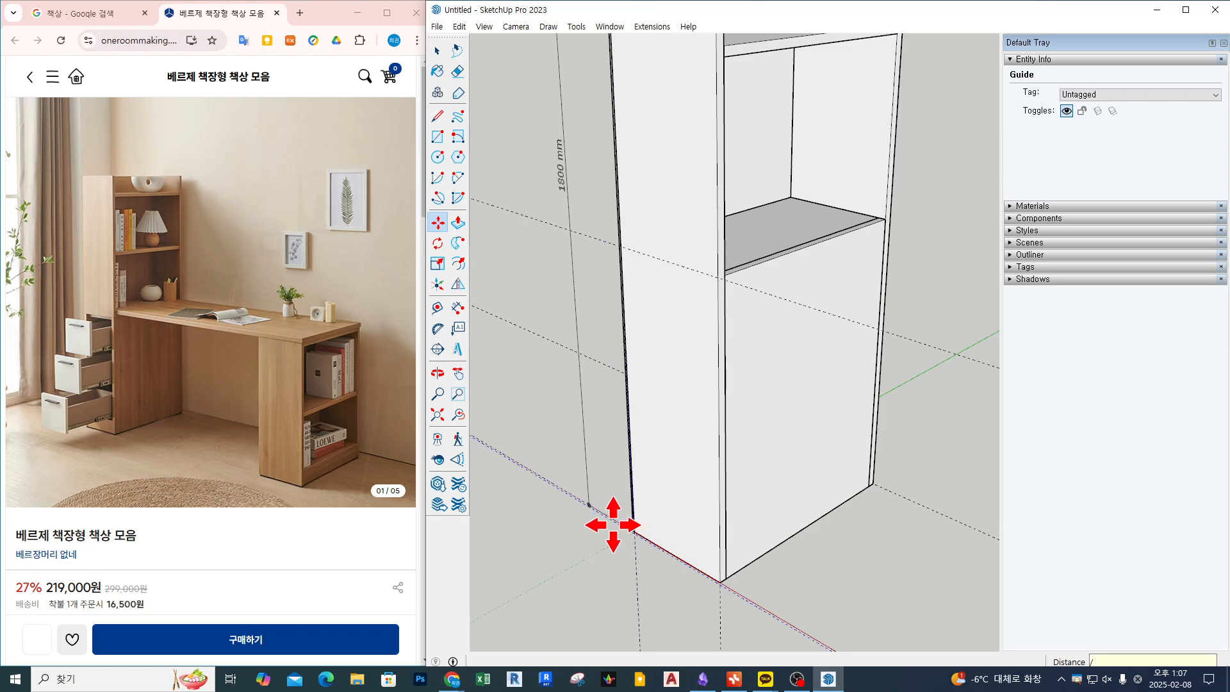
key("Return")
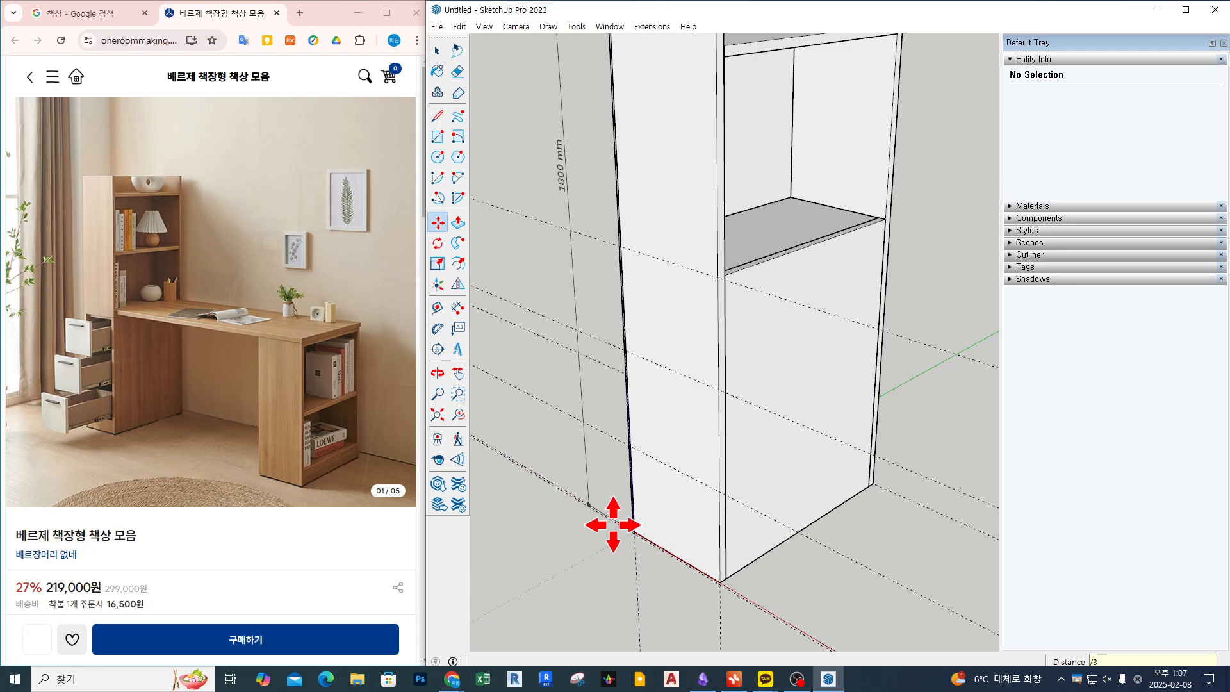
- Copy the uppermost horizontal guide on the bookcase's side panel 25 mm downward
key("o")
key("m")
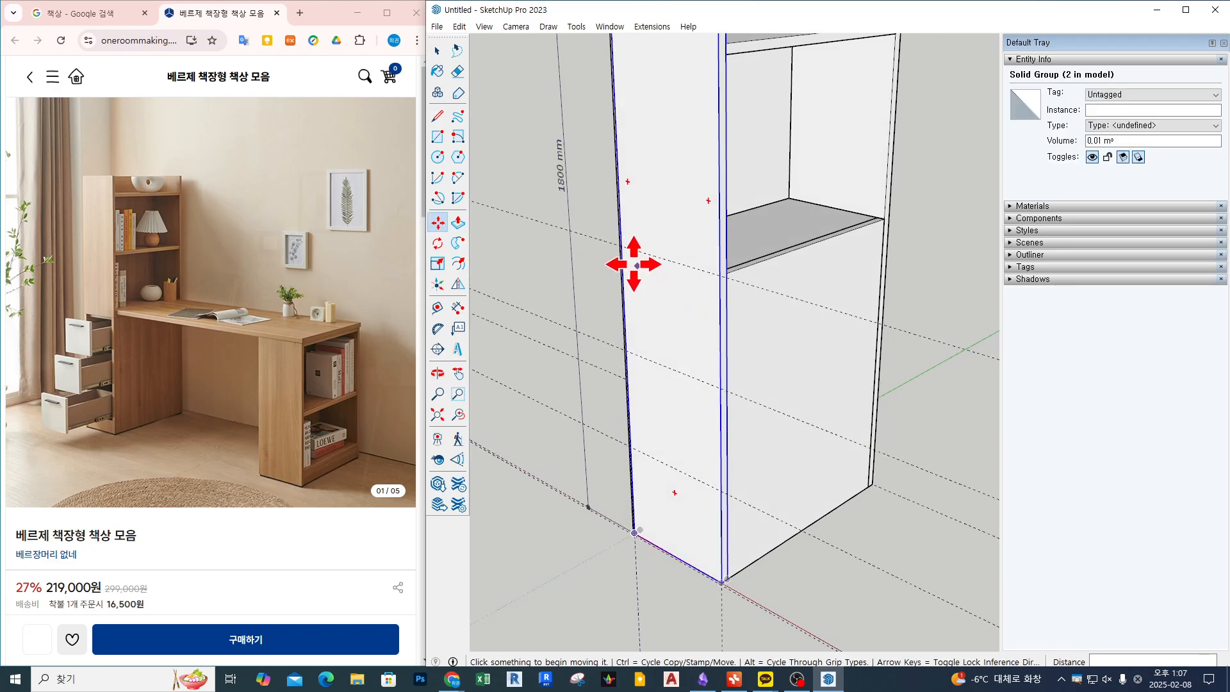
scroll(649, 249, "up", 3)
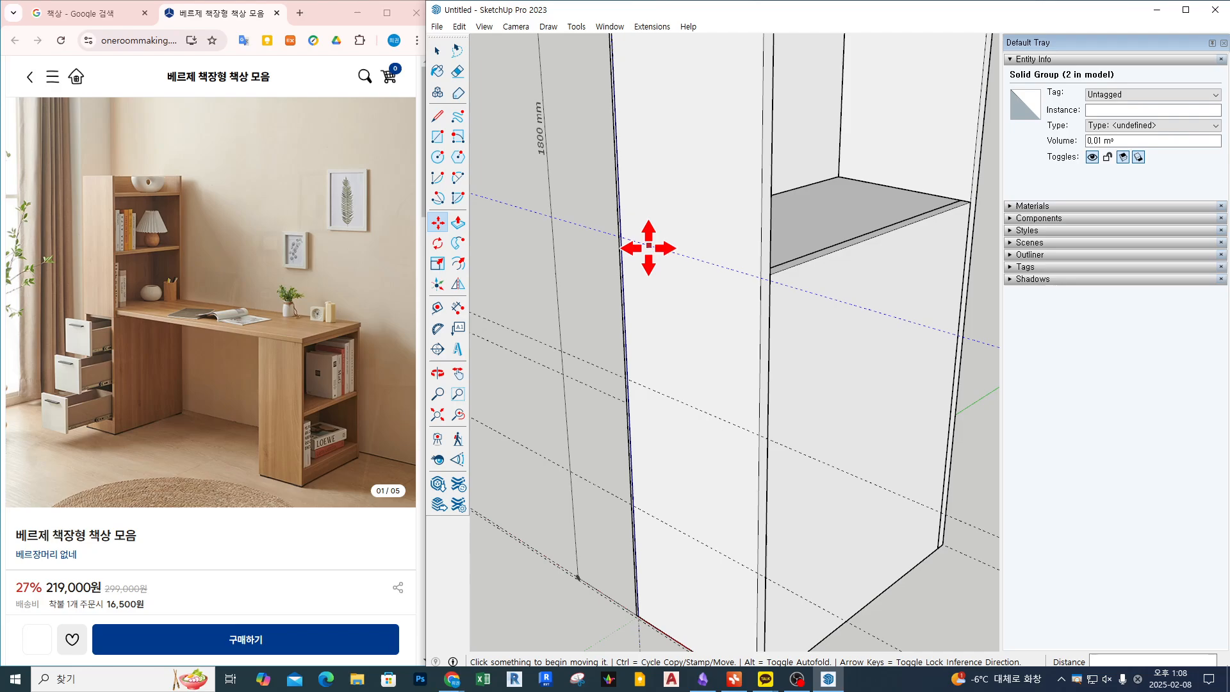
left_click(649, 247)
key("ctrl")
scroll(659, 258, "up", 1)
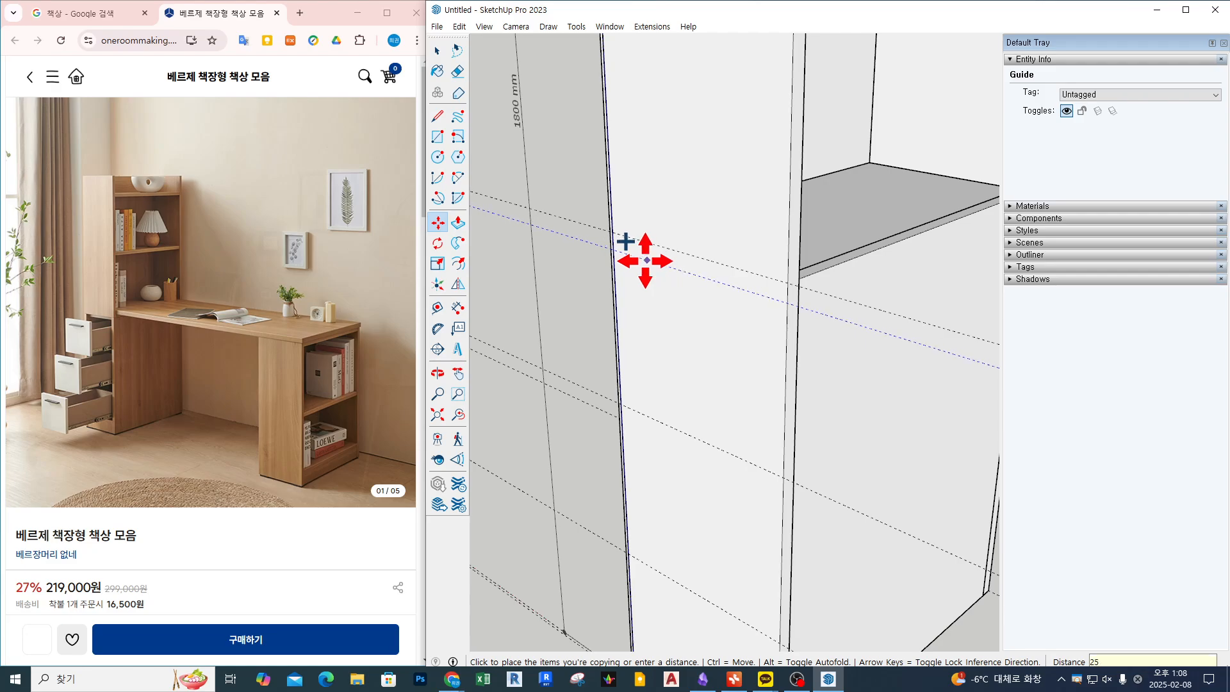
left_click(646, 260)
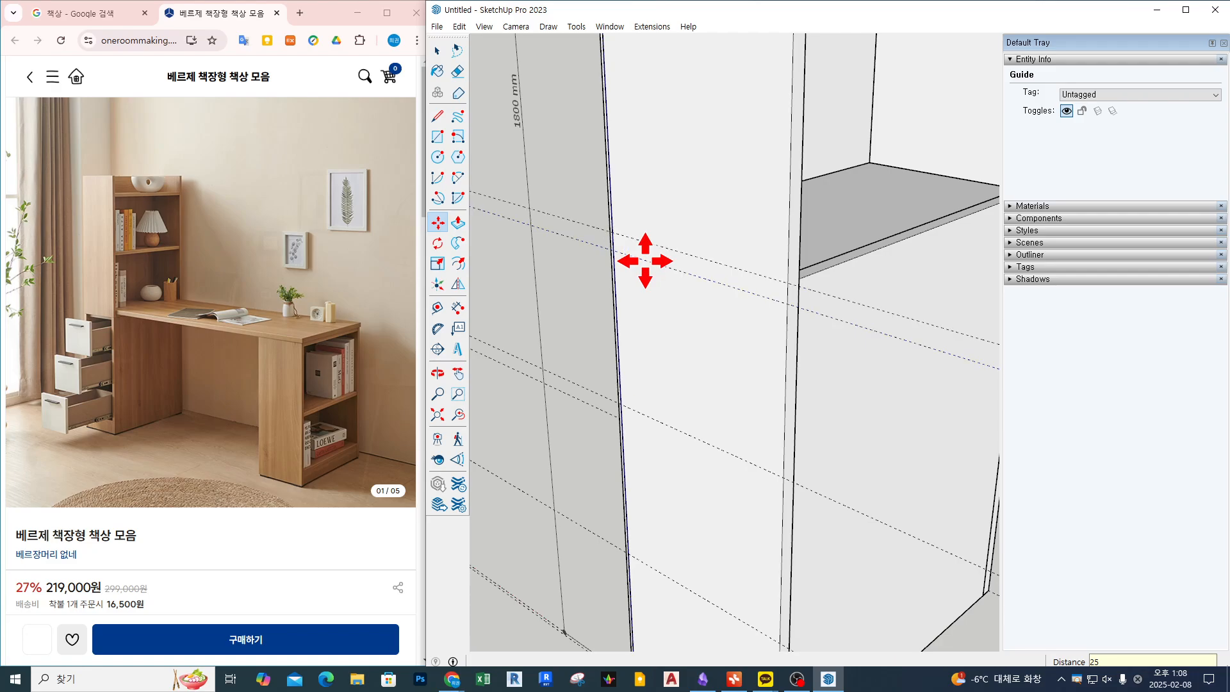
- Add vertical guides 25 mm inside both long edges of the bookcase's side panel
left_click(785, 390)
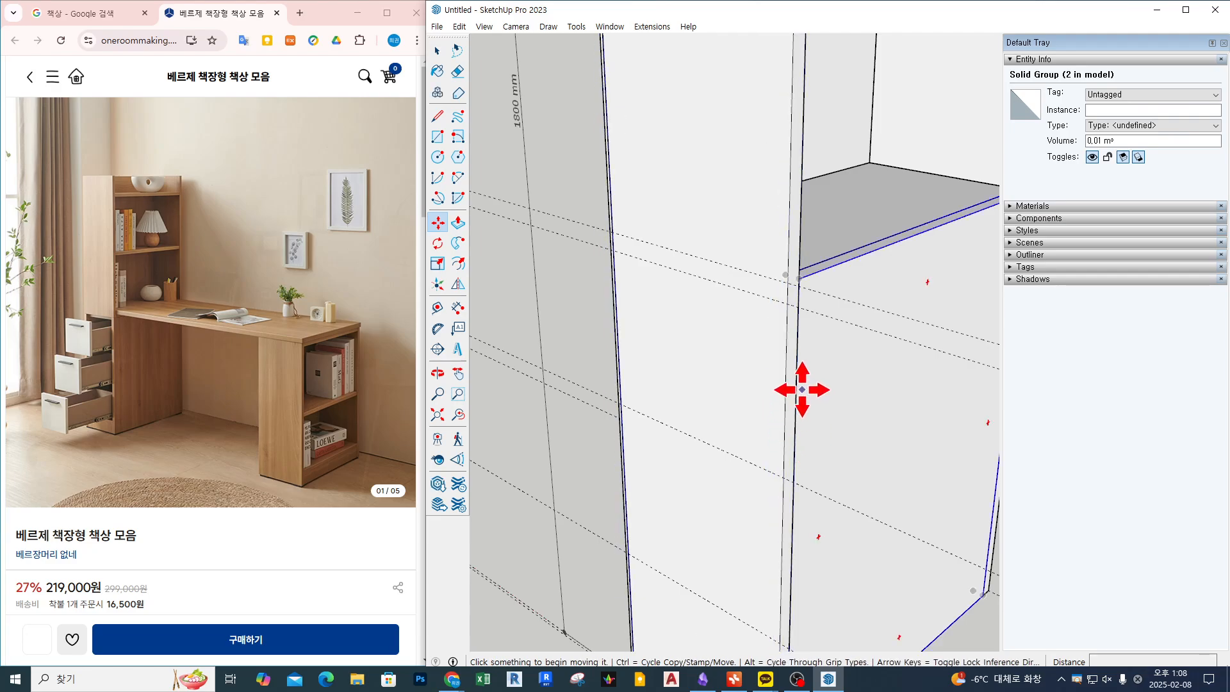
key("t")
left_click(783, 383)
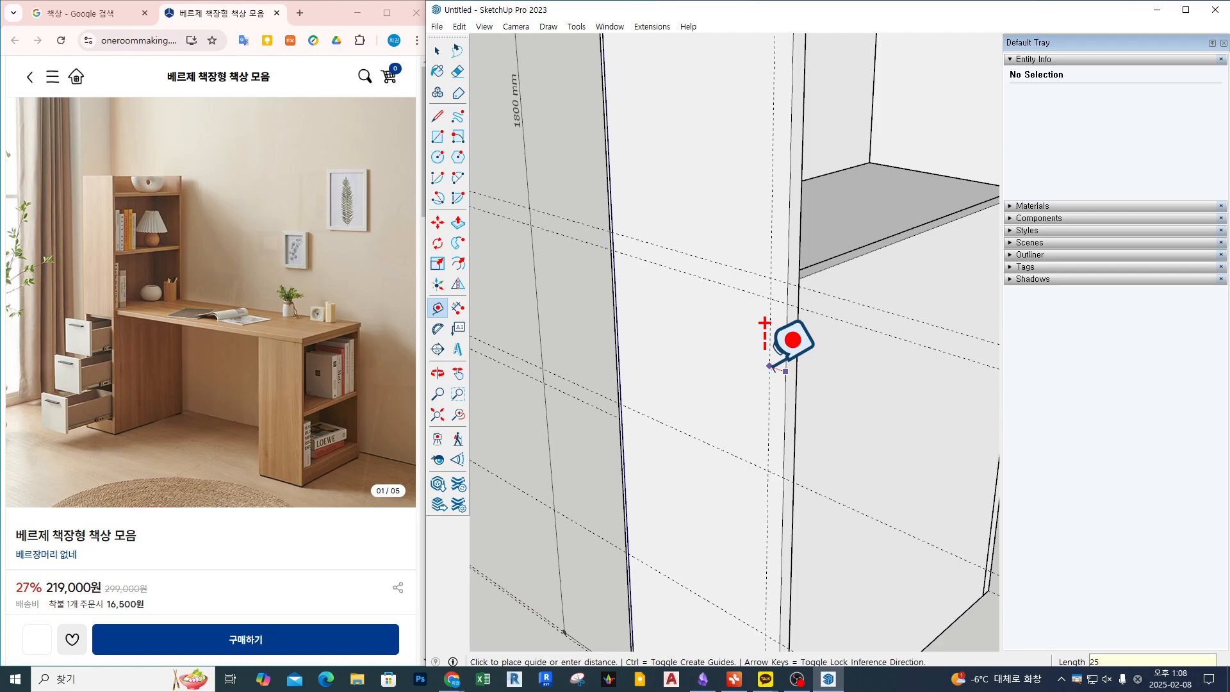
left_click(765, 322)
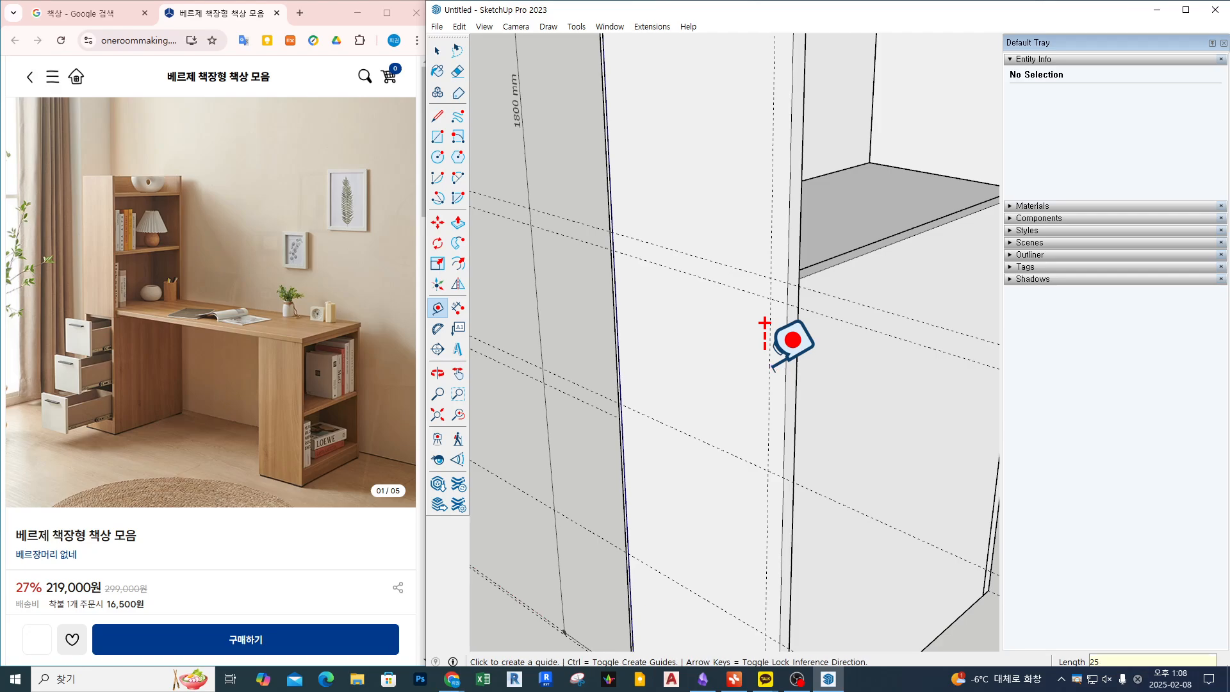
left_click(618, 270)
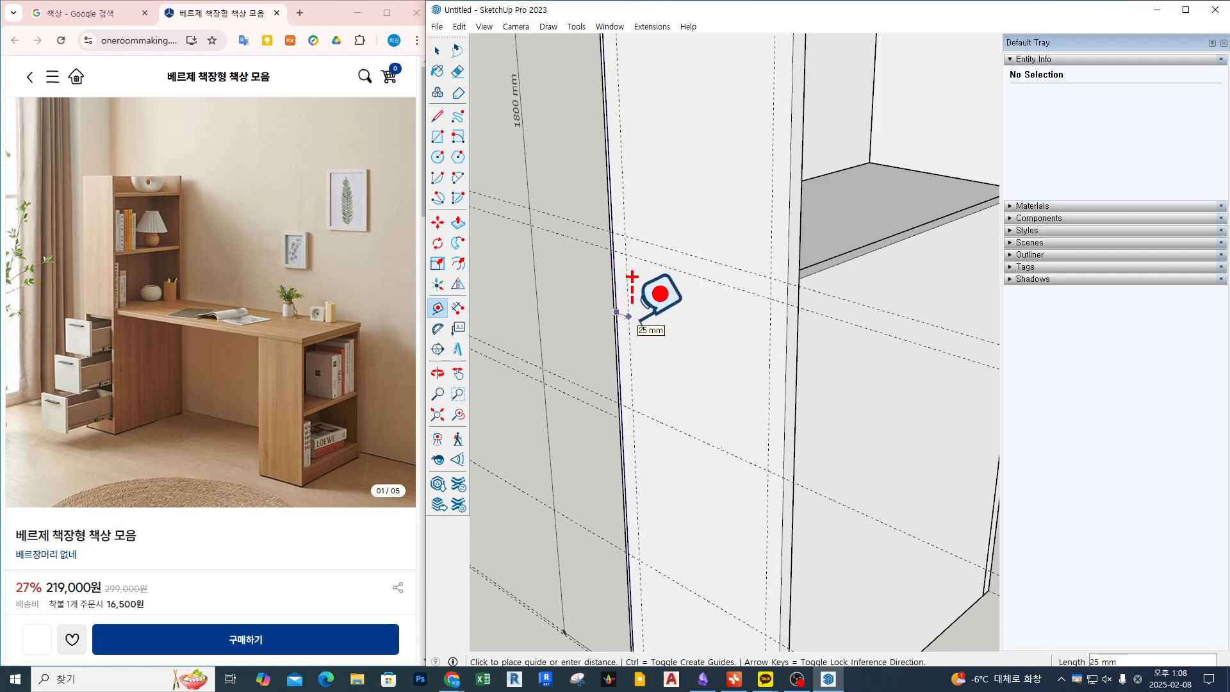
left_click(638, 318)
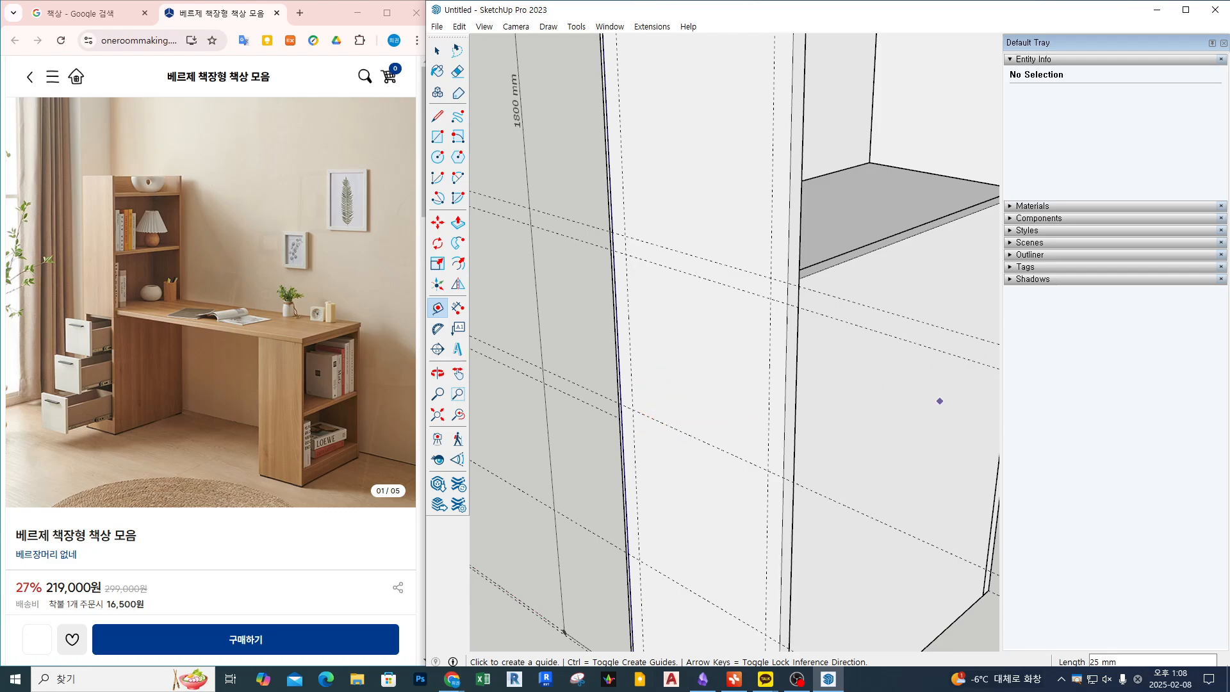
- Draw a 250 × 670 mm rectangle between the guides on the lower part of the bookcase's side panel, inside its group
middle_click_drag(812, 443, 768, 314)
scroll(684, 328, "down", 3)
scroll(750, 418, "up", 2)
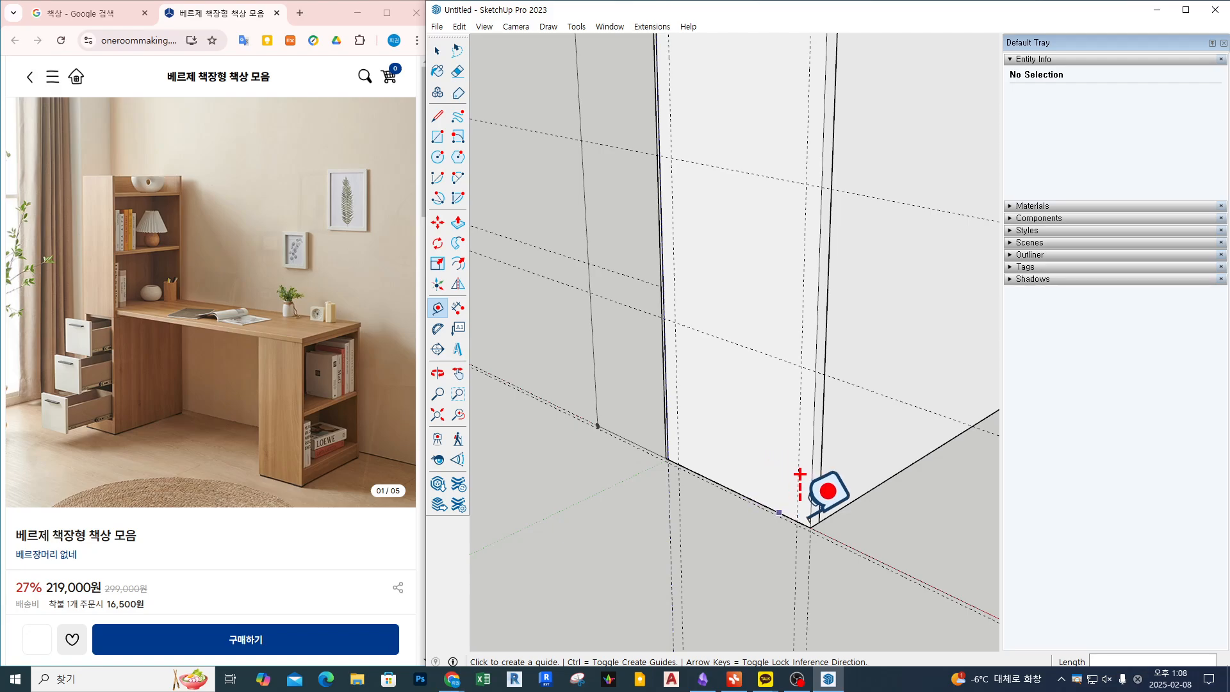
middle_click_drag(801, 478, 899, 551)
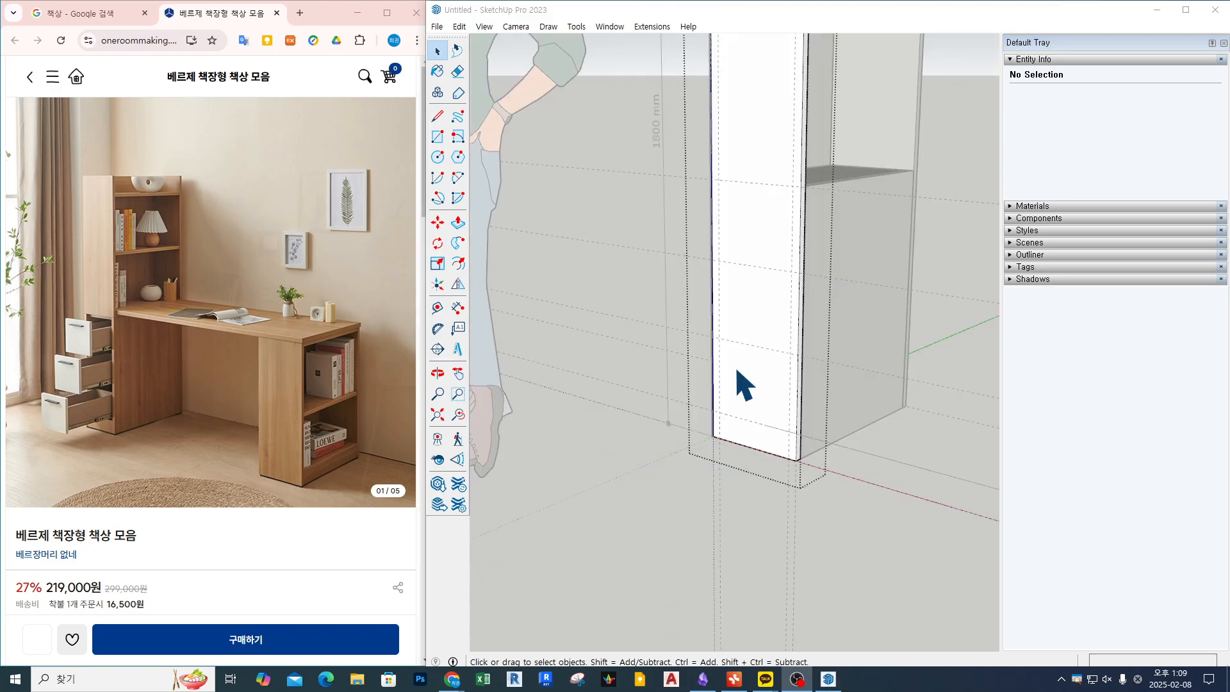
double_click(732, 334)
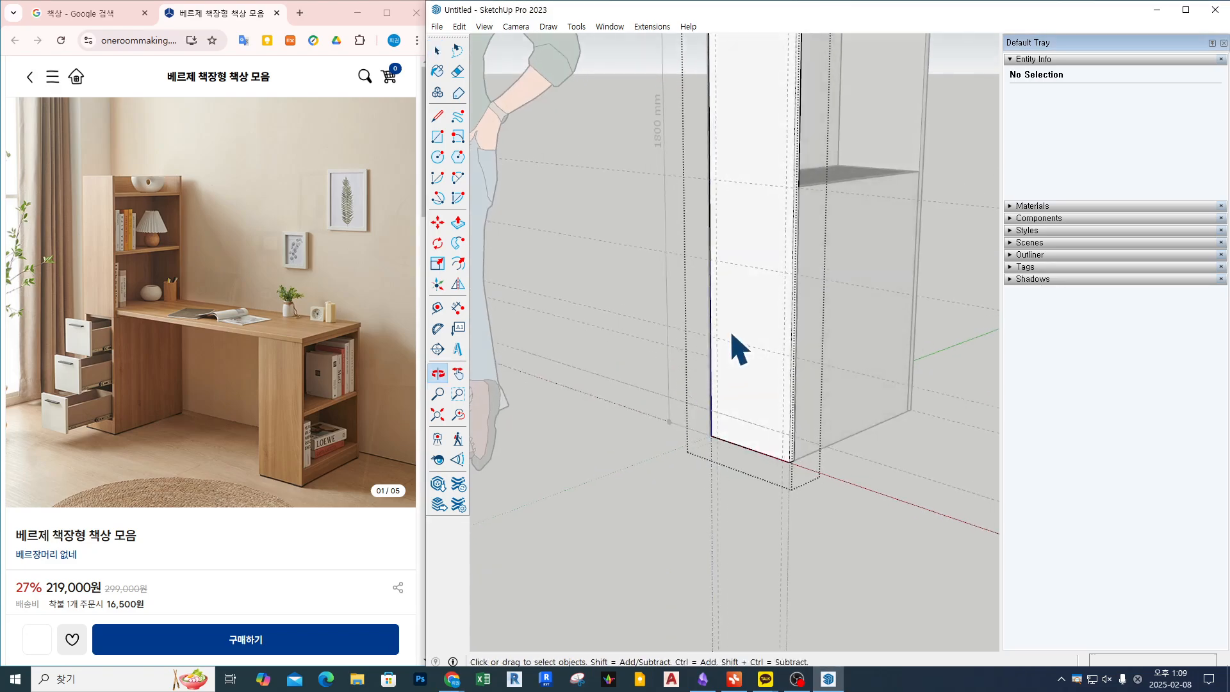
key("r")
scroll(716, 208, "up", 4)
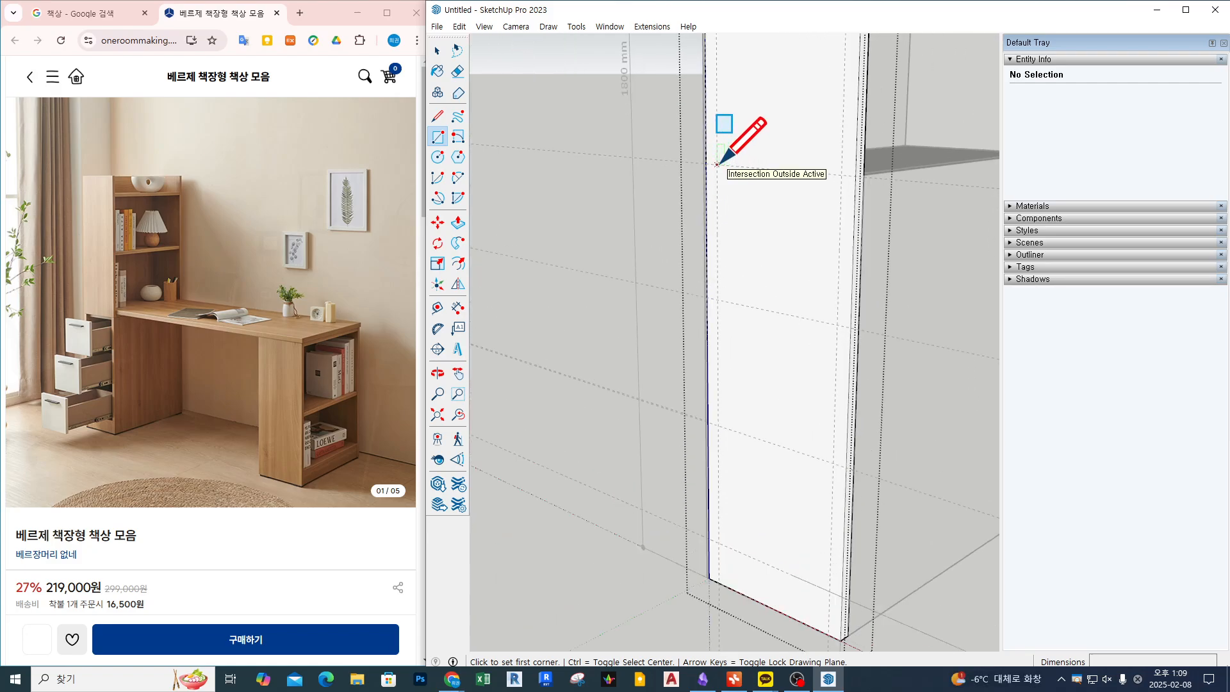
left_click(717, 165)
left_click(829, 580)
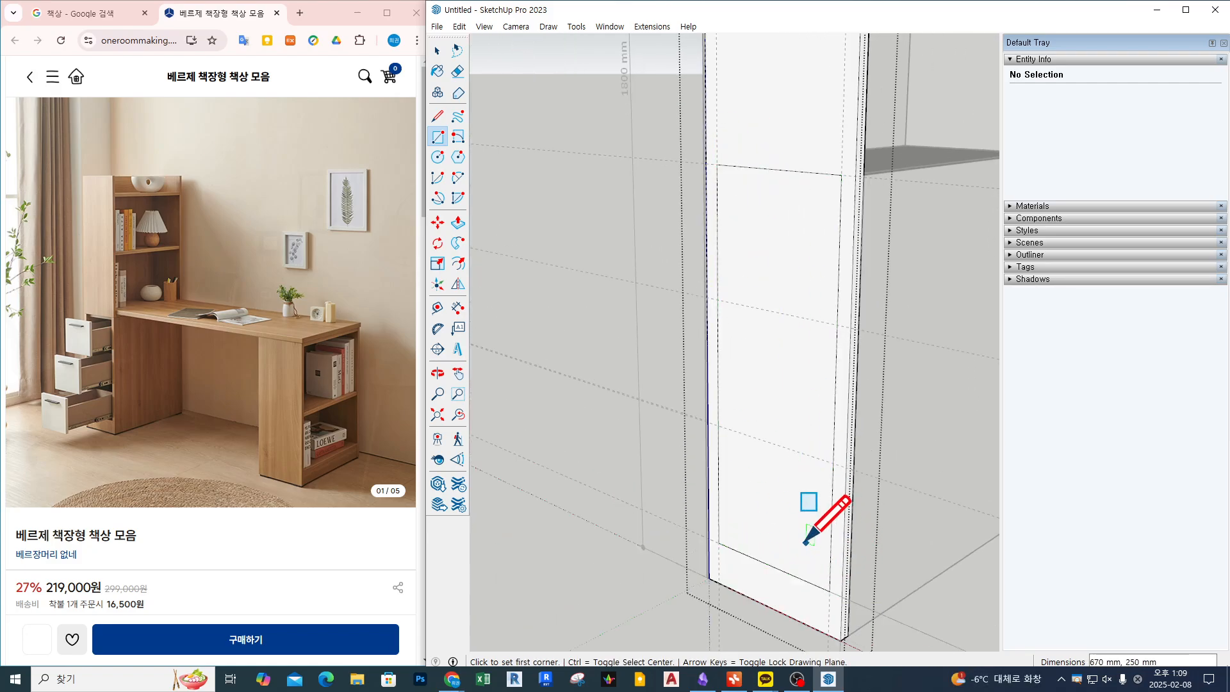
- Push the rectangle 20 mm through the side panel to cut the drawer opening, and leave the group
key("p")
left_click(809, 500)
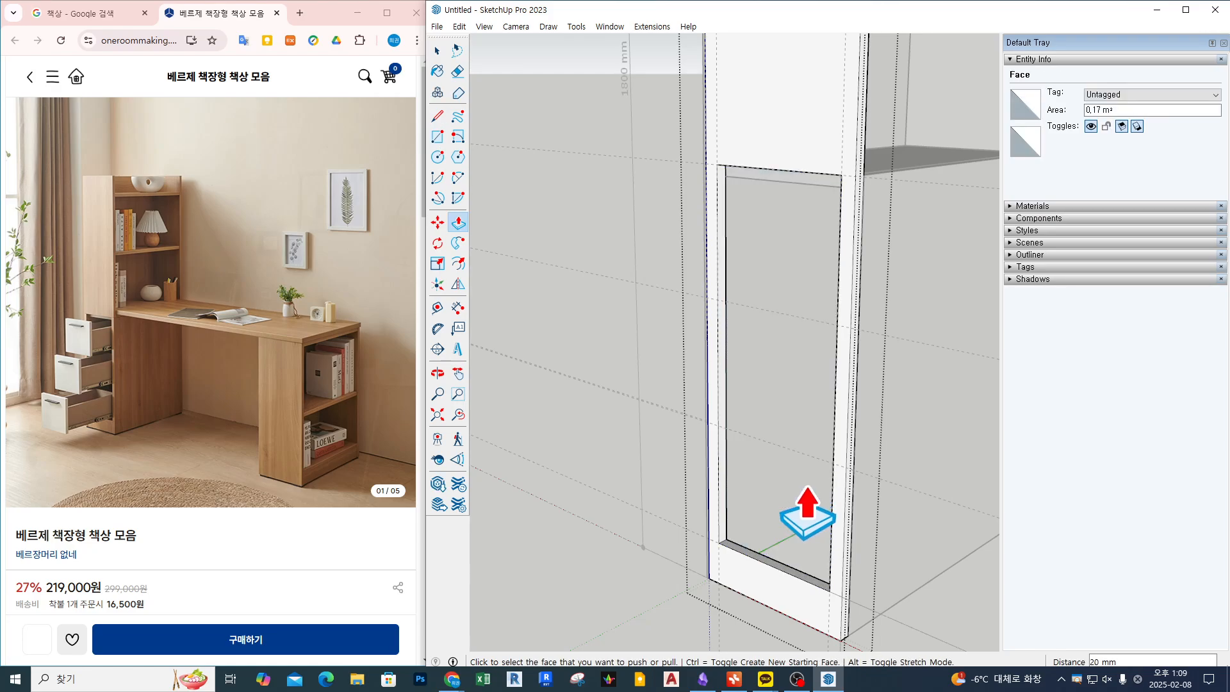
middle_click_drag(715, 487, 742, 475)
key("space")
left_click(616, 359)
- Lower the top face of the drawer opening inside the side panel's group until it is flush with the shelf's underside
middle_click_drag(614, 357, 586, 211)
scroll(798, 143, "up", 3)
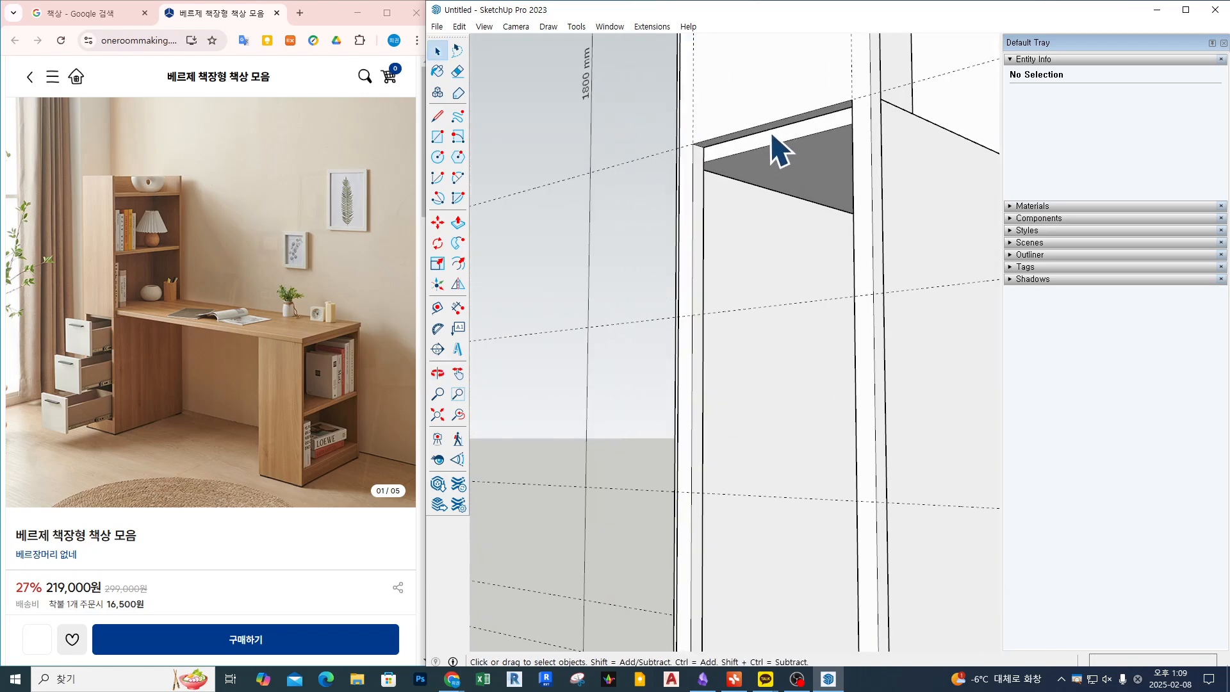
key("p")
key("space")
scroll(735, 86, "up", 2)
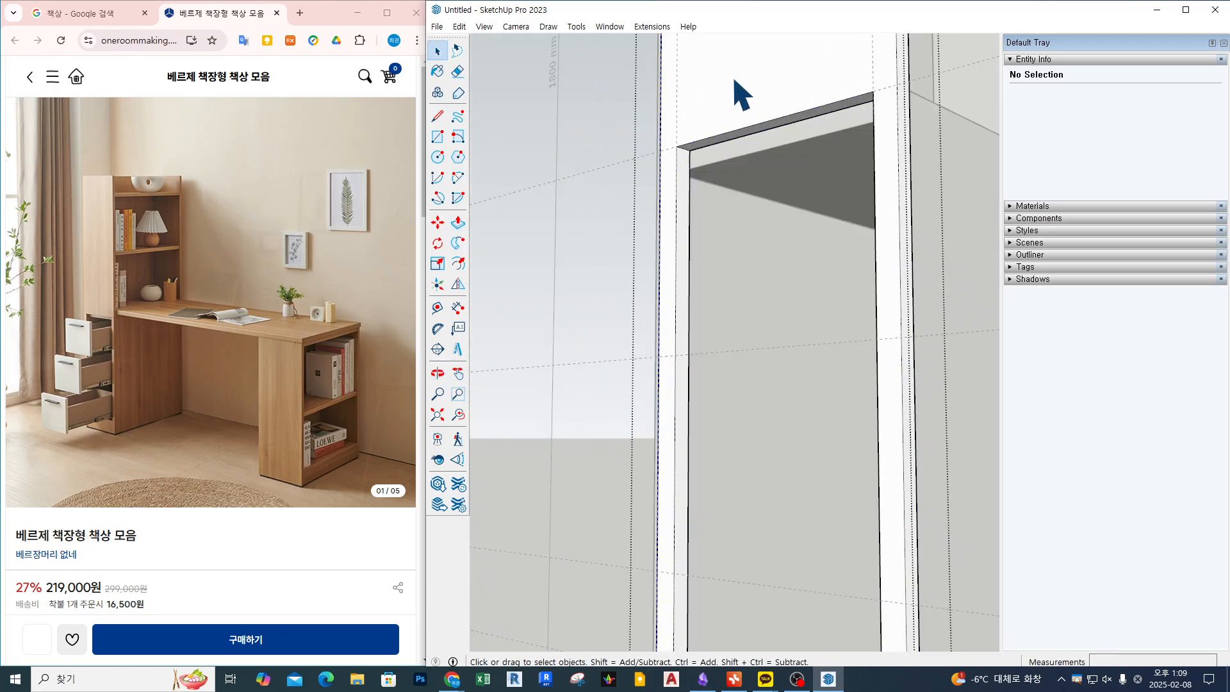
key("p")
left_click(736, 162)
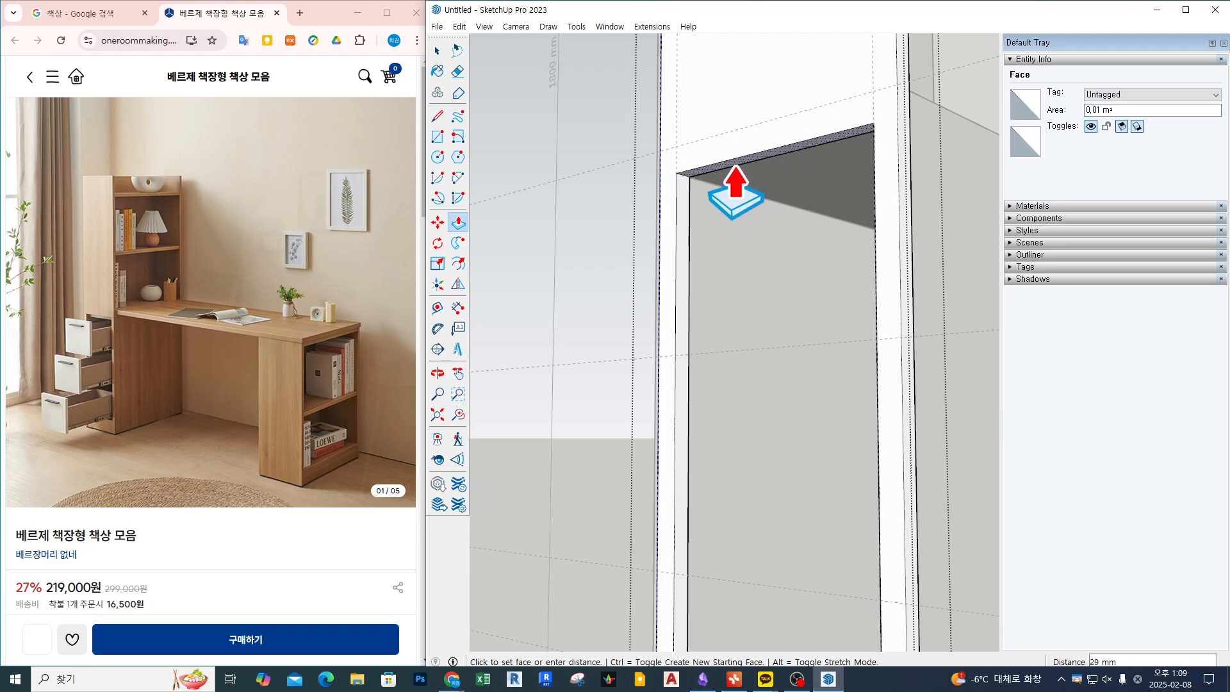
left_click(818, 162)
key("space")
left_click(600, 216)
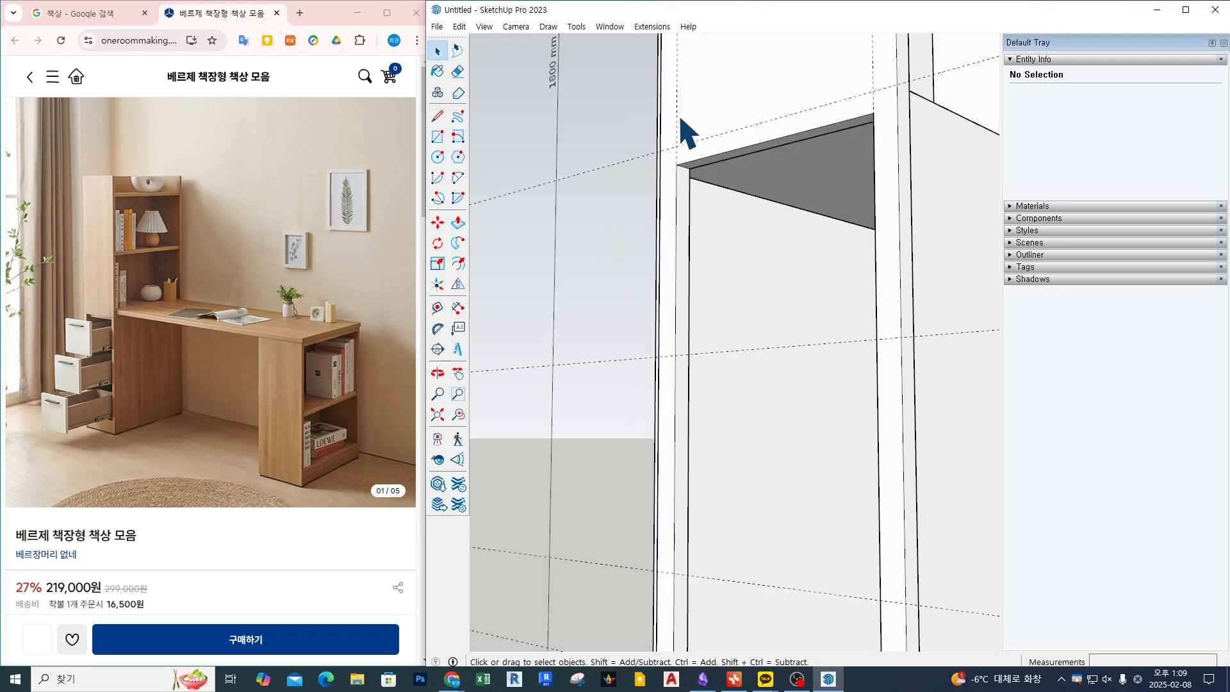
- Draw a drawer-front rectangle of 250 × about 203 mm from the opening's top corner down to the next horizontal guide
scroll(680, 119, "down", 2)
middle_click_drag(681, 122, 710, 344)
middle_click_drag(787, 379, 785, 333, "shift")
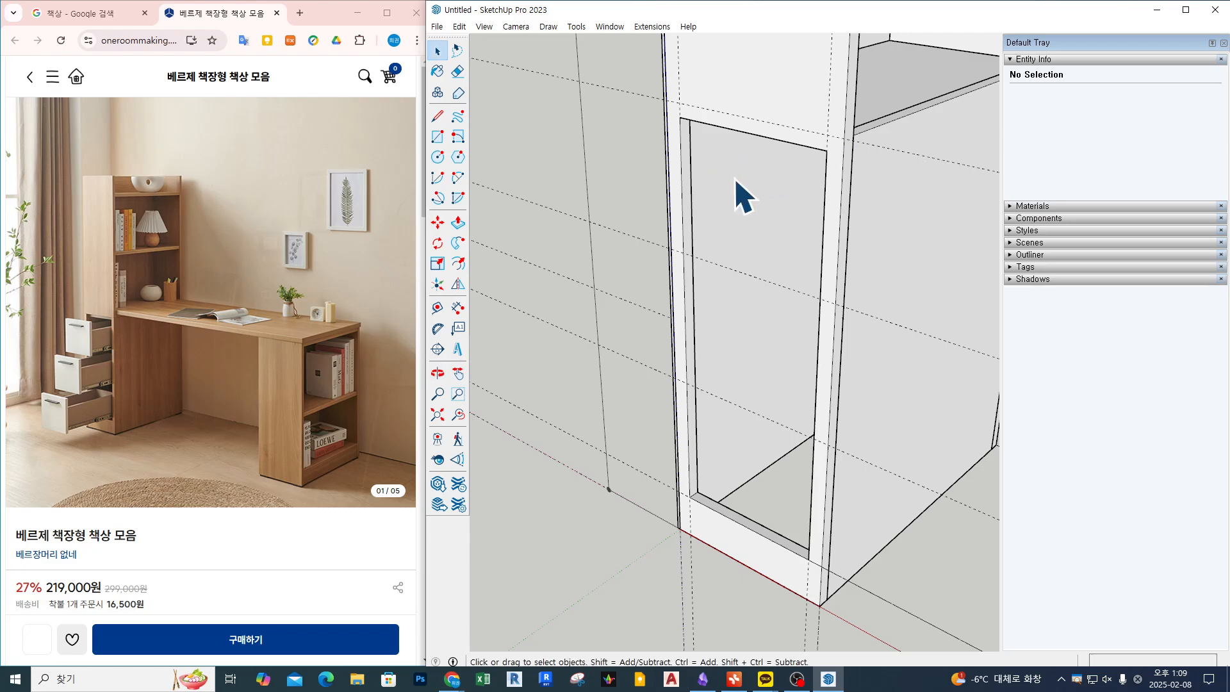
key("r")
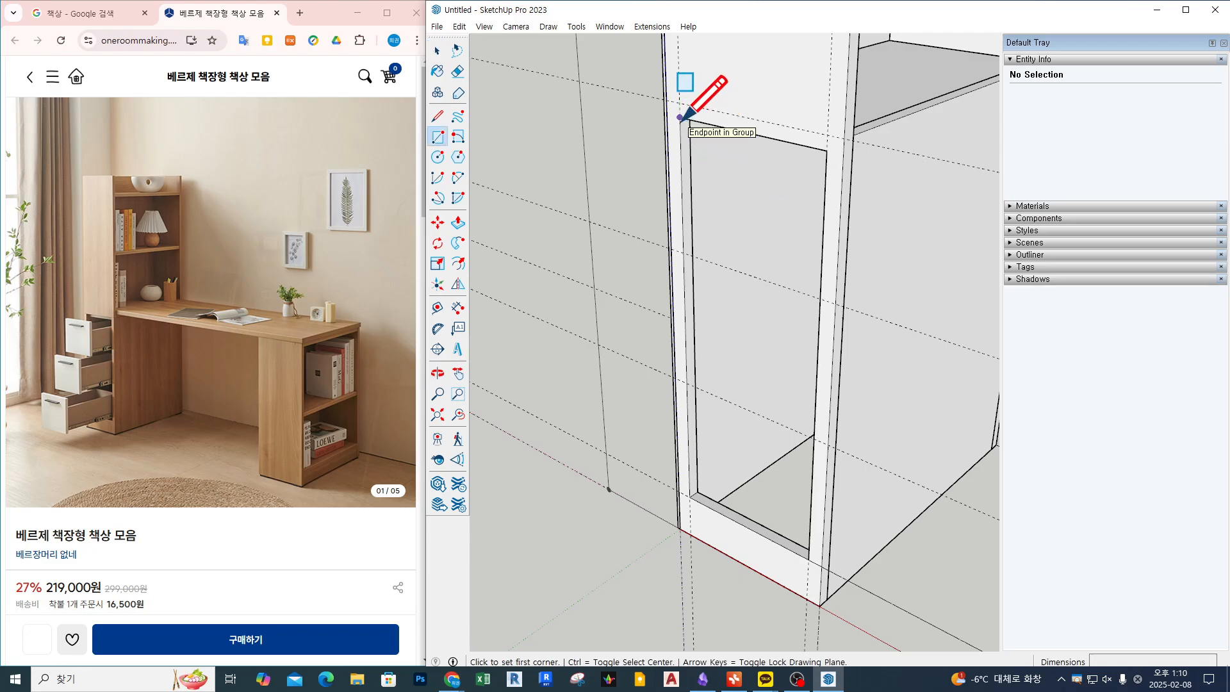
left_click(680, 117)
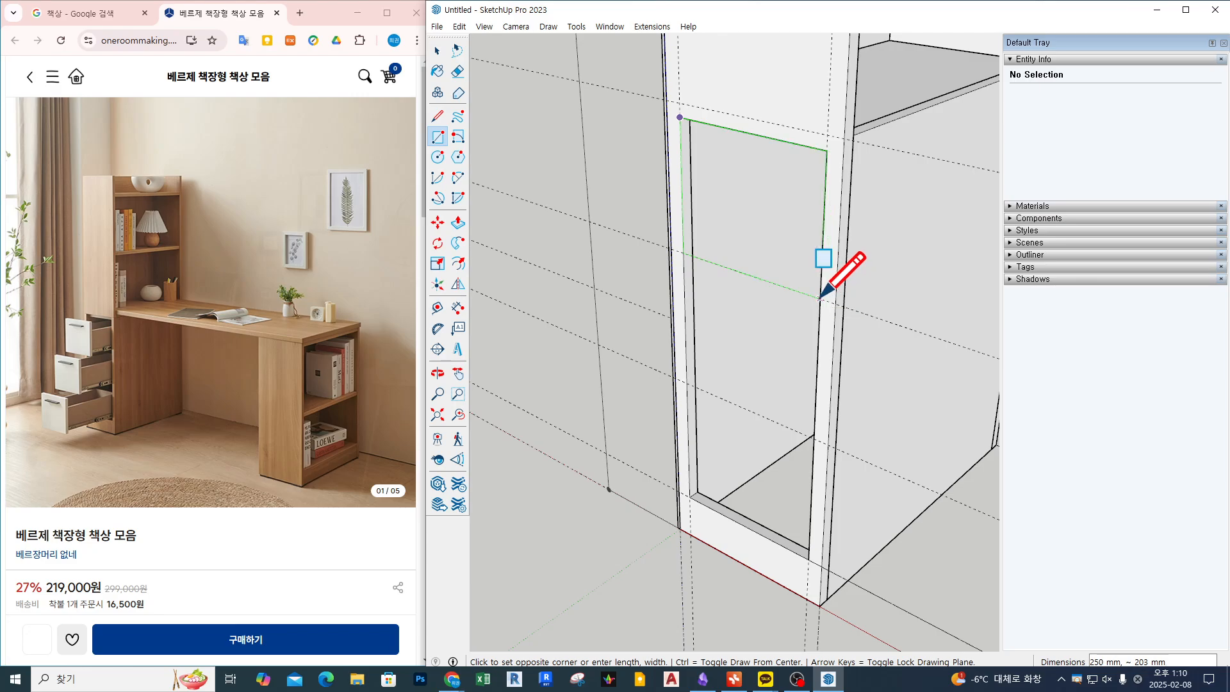
left_click(821, 299)
- Pull the drawer-front rectangle out to 15 mm thick and make the whole front panel a group
key("space")
key("p")
left_click(737, 251)
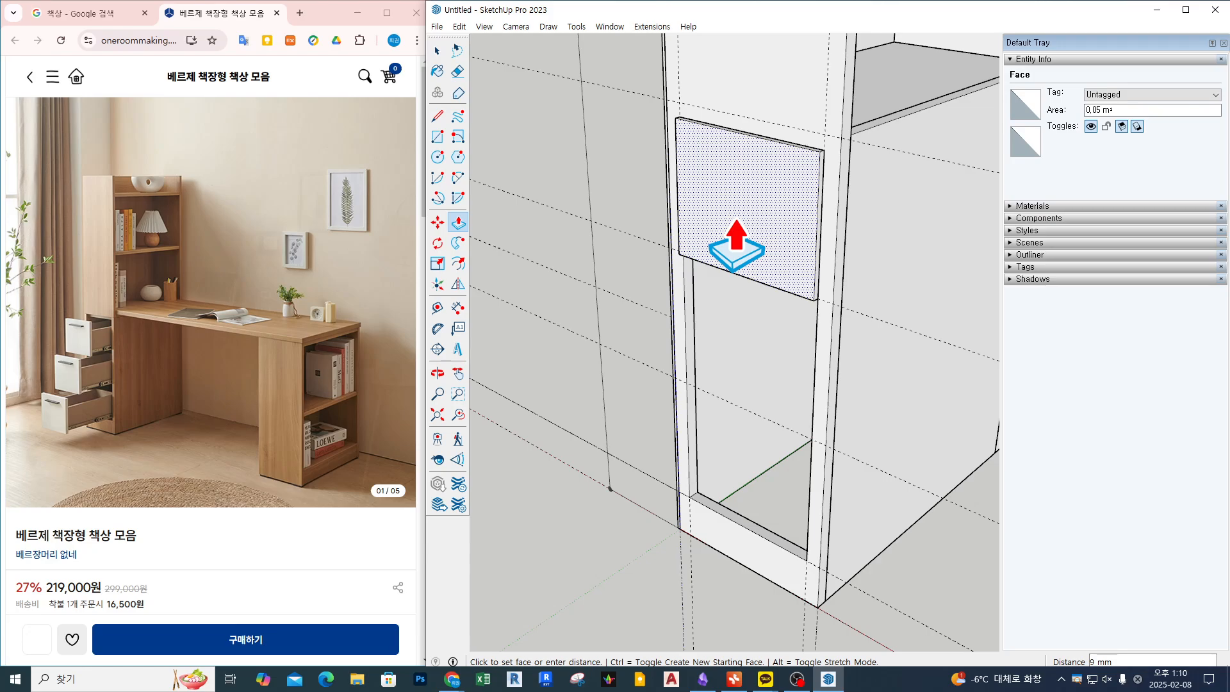
type("15")
key("Return")
key("space")
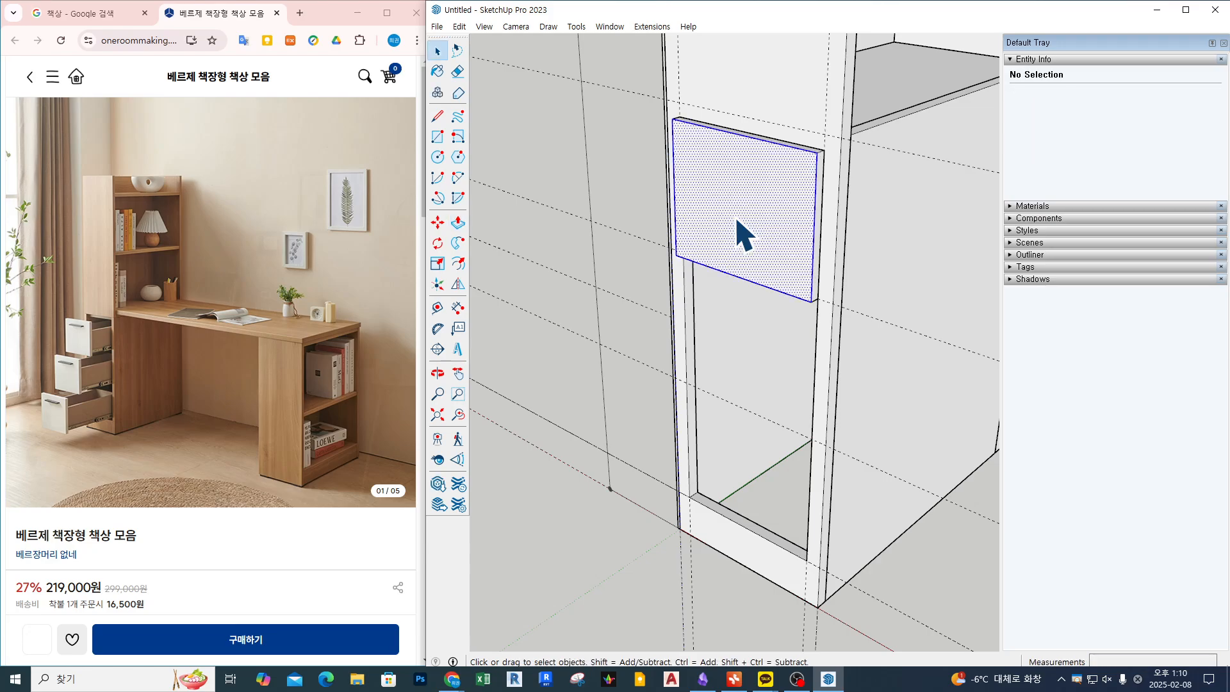
key("ctrl+g")
- Move the drawer-front group 15 mm inward so it sits flush with the bookcase's side panel
middle_click(729, 219)
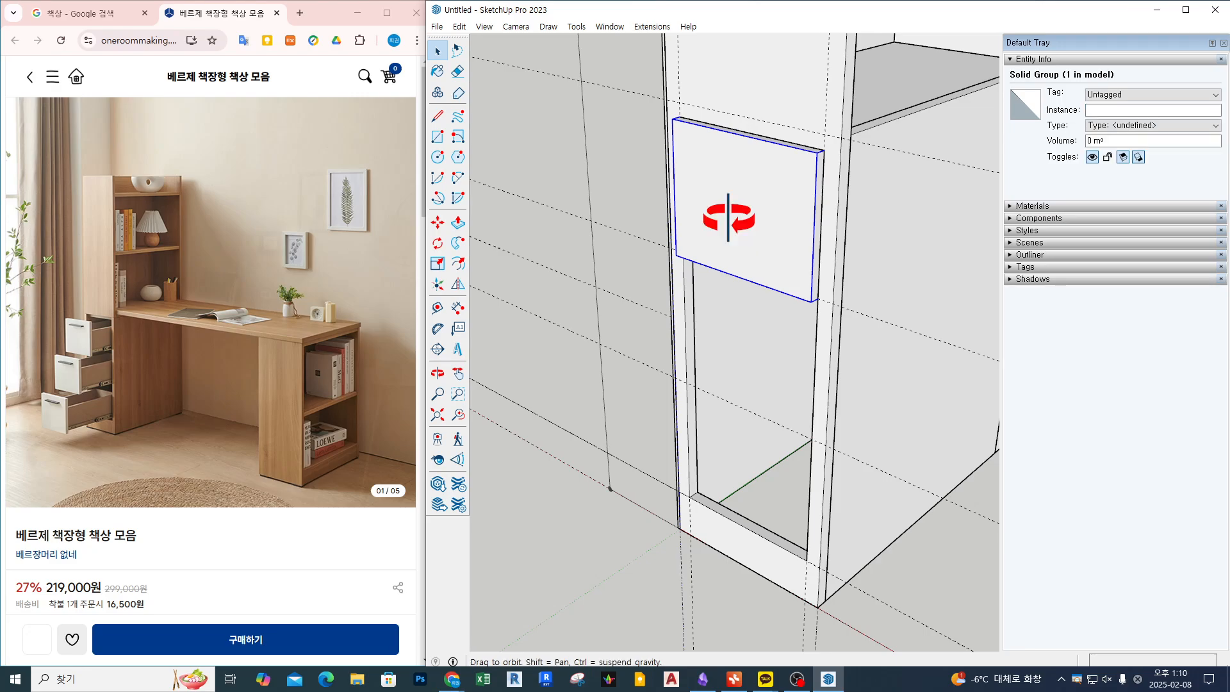
key("m")
left_click(522, 241)
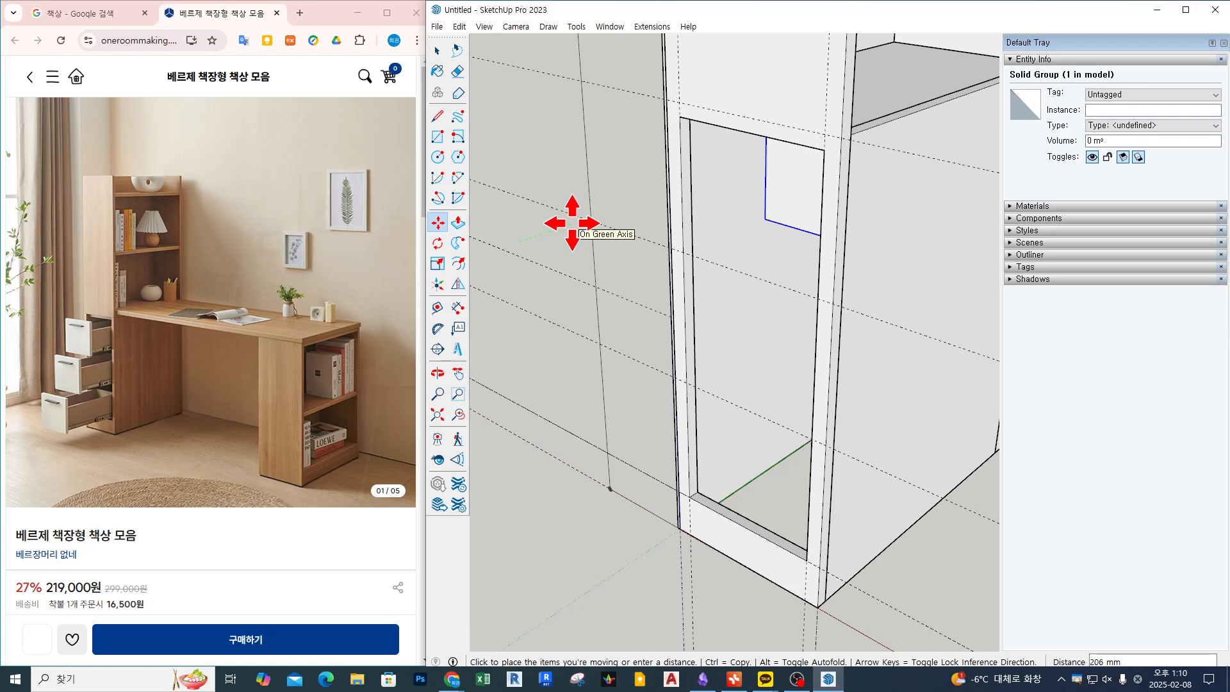
key("Escape")
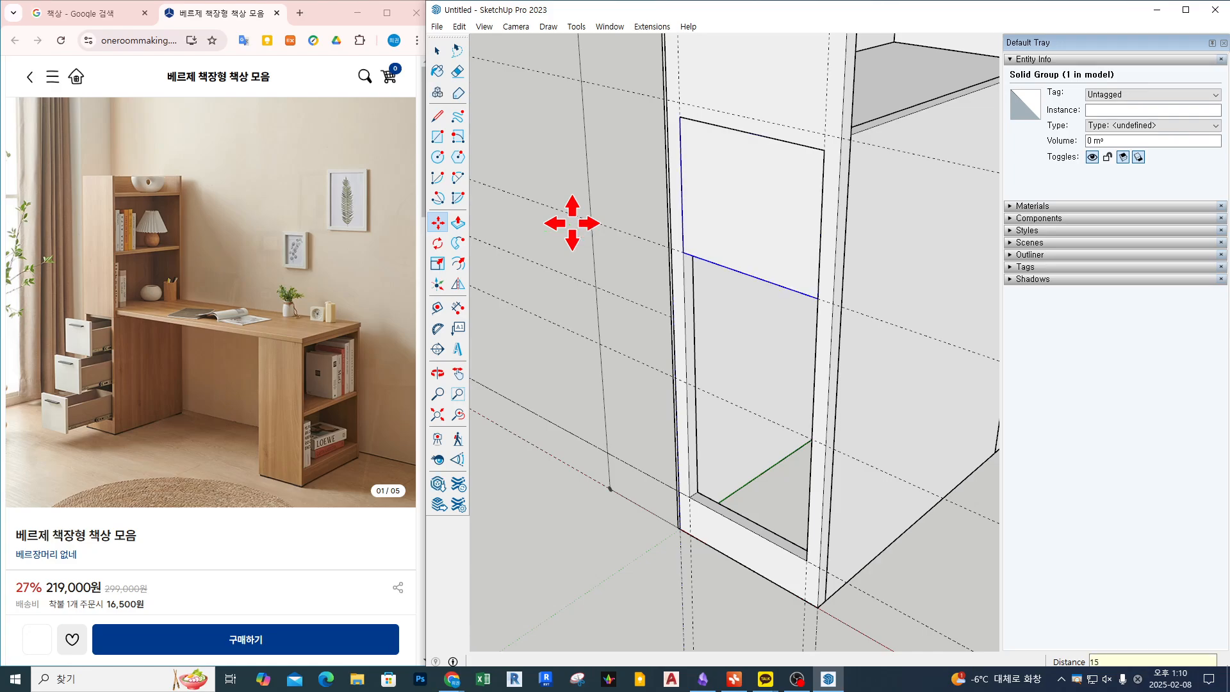
key("space")
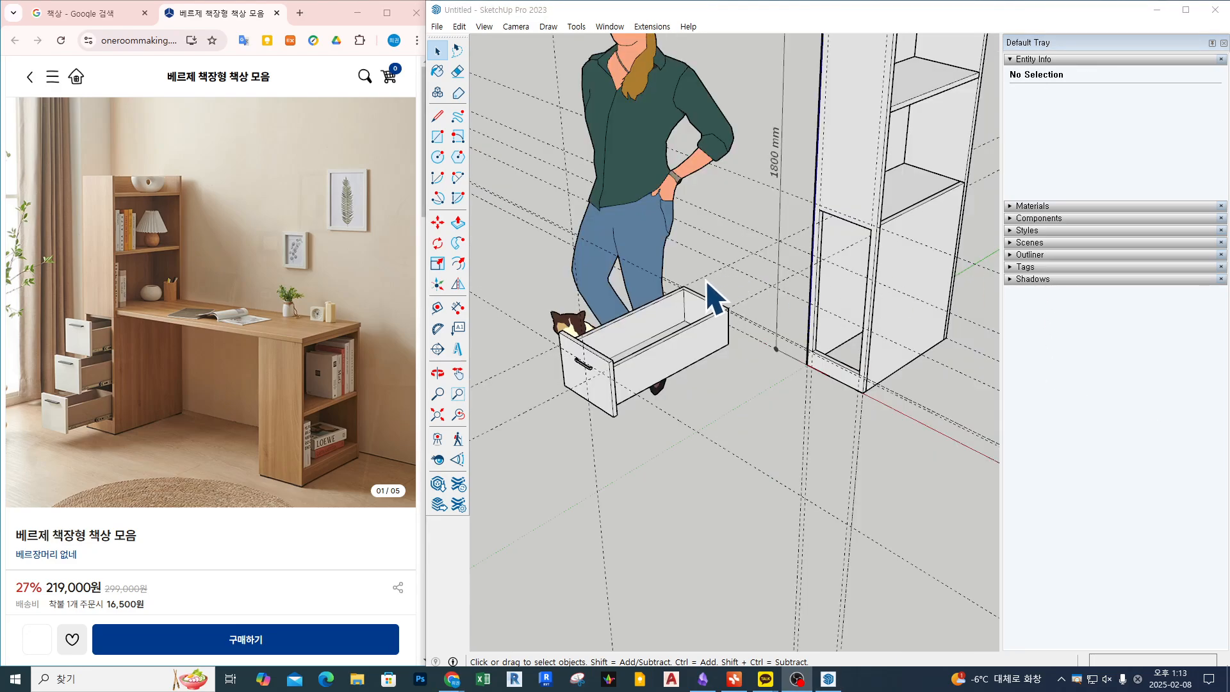
- Examine the finished drawer standing in front of the bookcase and the shape of its handle inside the drawer group
middle_click_drag(706, 282, 788, 264)
scroll(895, 264, "up", 3)
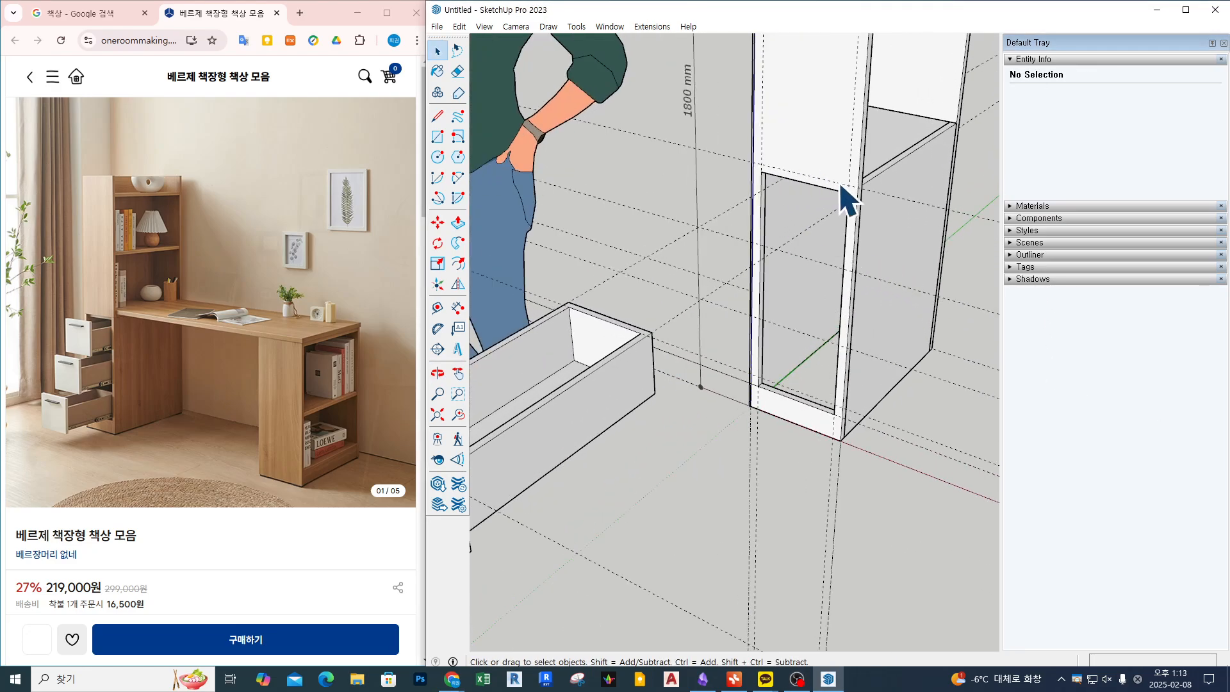
scroll(859, 225, "down", 3)
scroll(618, 337, "up", 4)
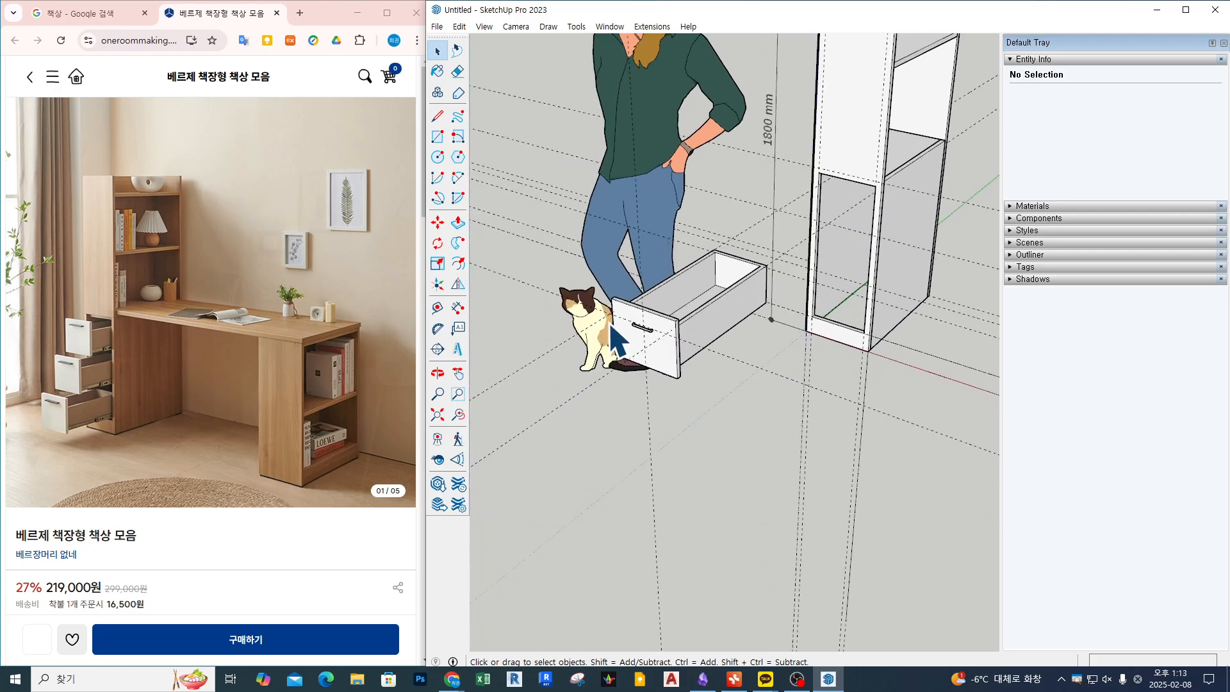
middle_click_drag(852, 346, 780, 332)
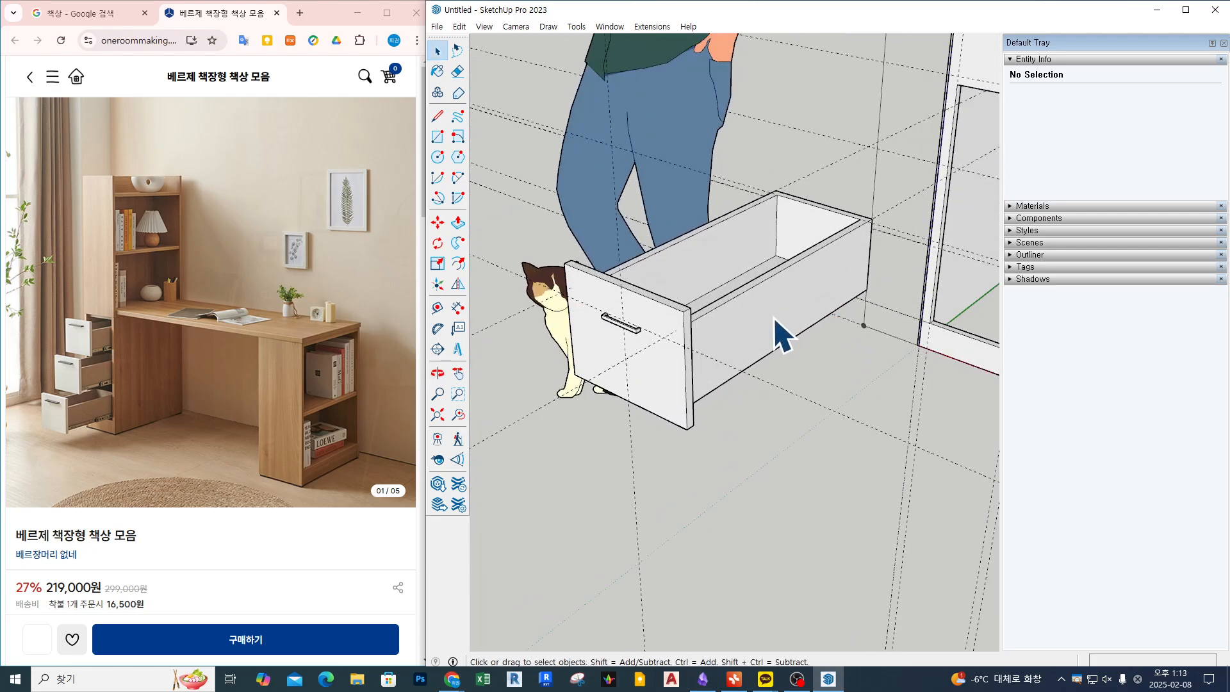
scroll(780, 332, "up", 2)
double_click(683, 340)
scroll(563, 335, "up", 5)
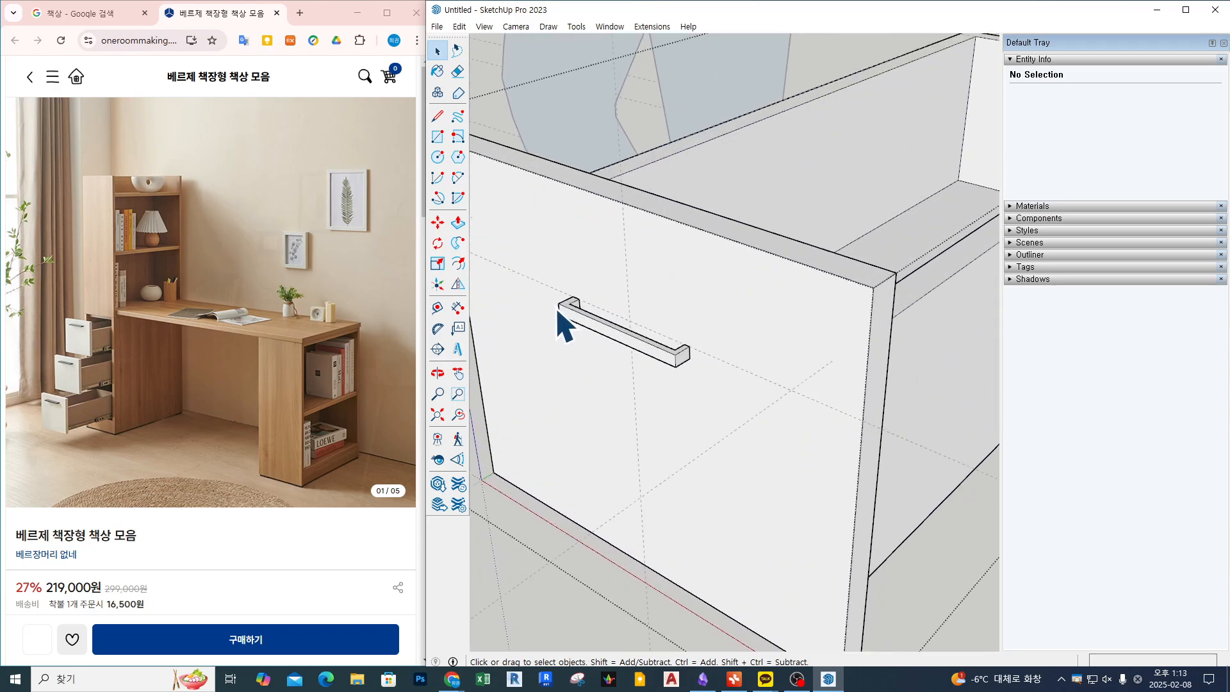
left_click(695, 330)
middle_click_drag(695, 330, 673, 440)
scroll(660, 336, "up", 4)
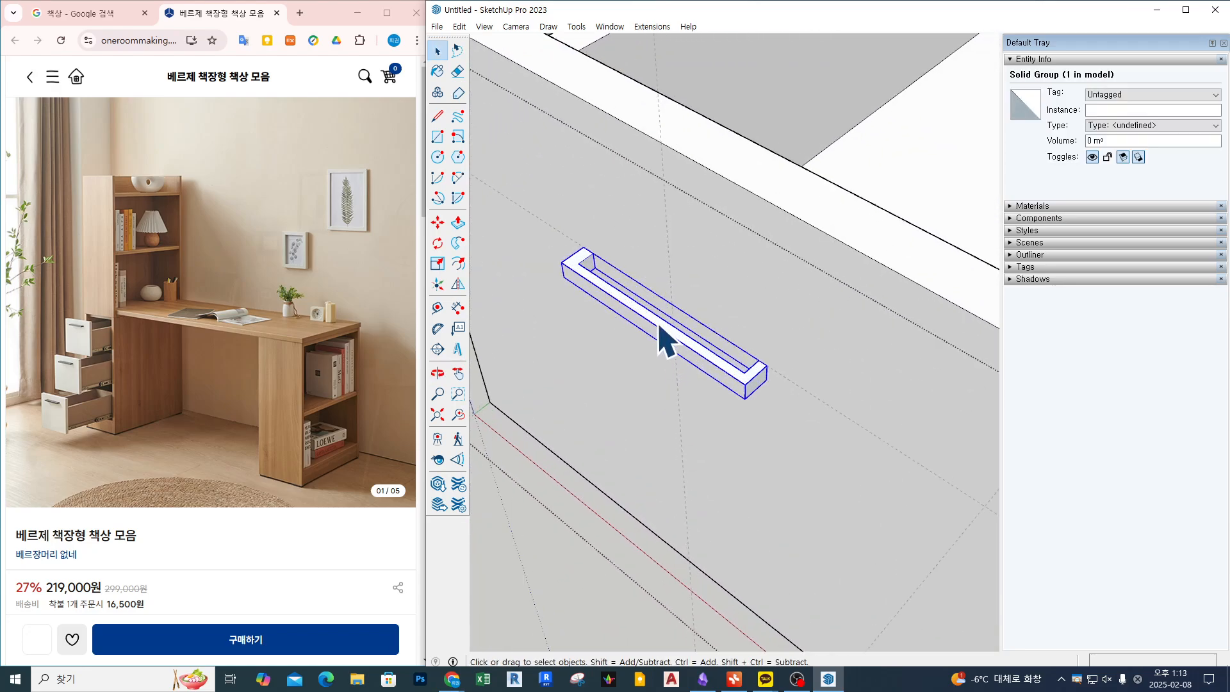
scroll(655, 325, "down", 4)
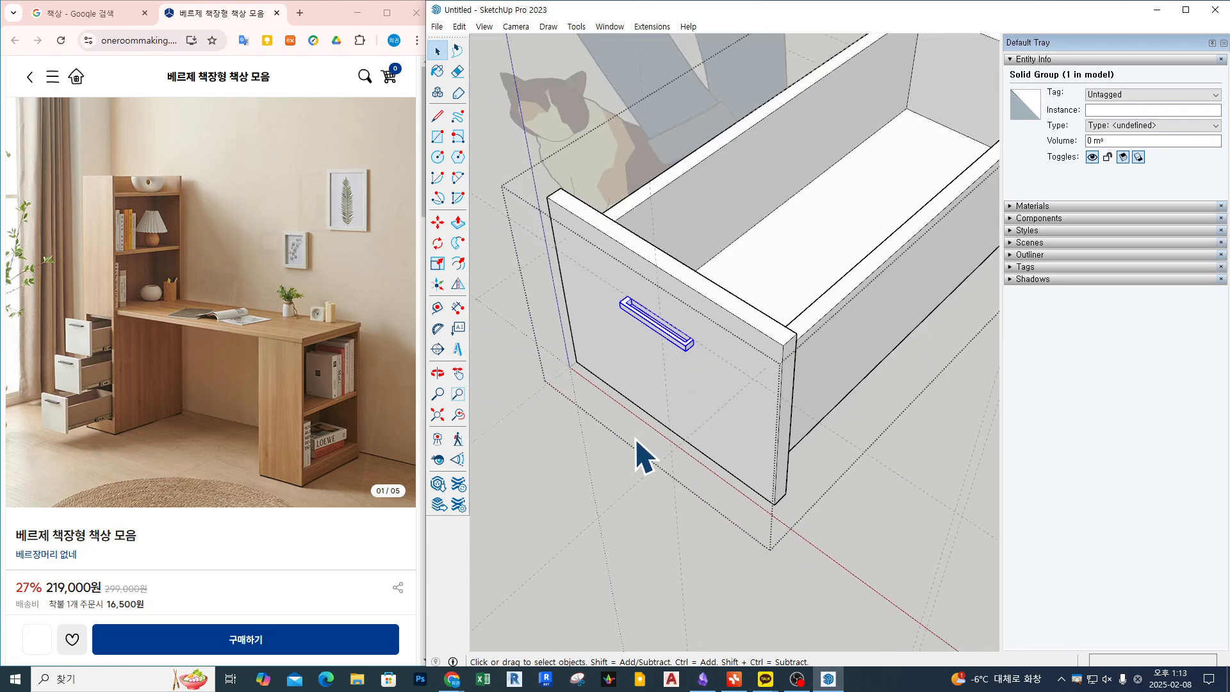
- Inspect the drawer's front panel and box as separate parts of the drawer group, and compare them with the reference photo
left_click(613, 475)
left_click(613, 255)
double_click(618, 269)
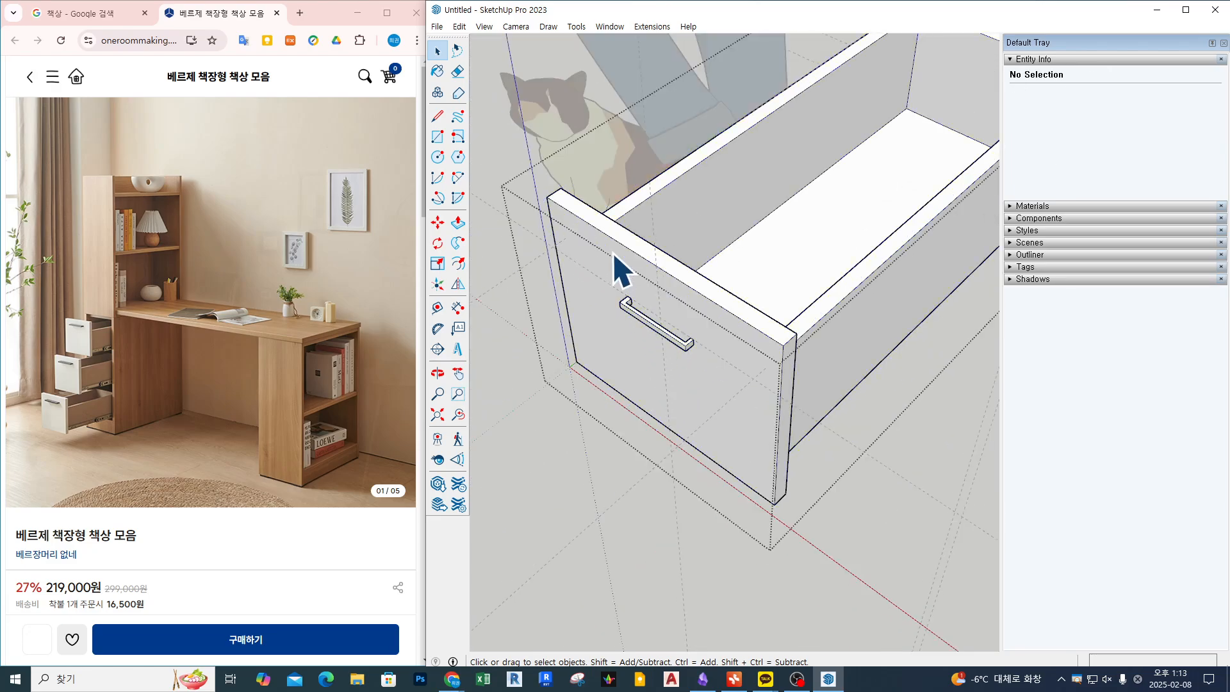
left_click(653, 270)
key("m")
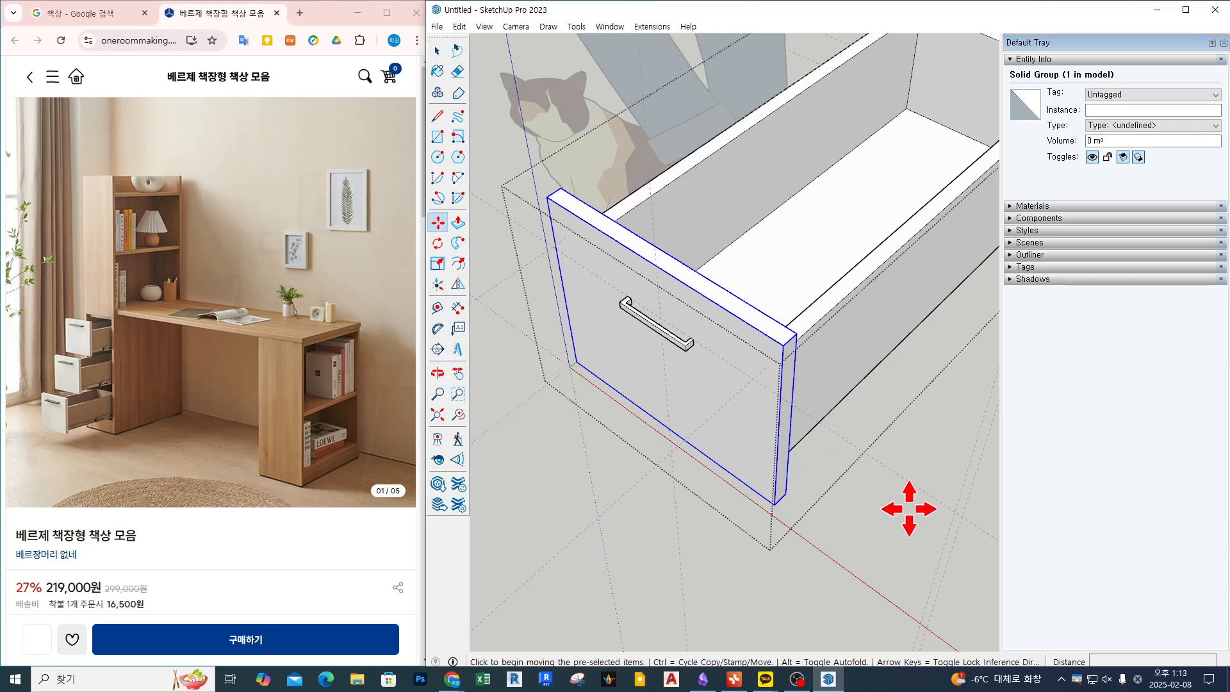
left_click(900, 508)
key("Escape")
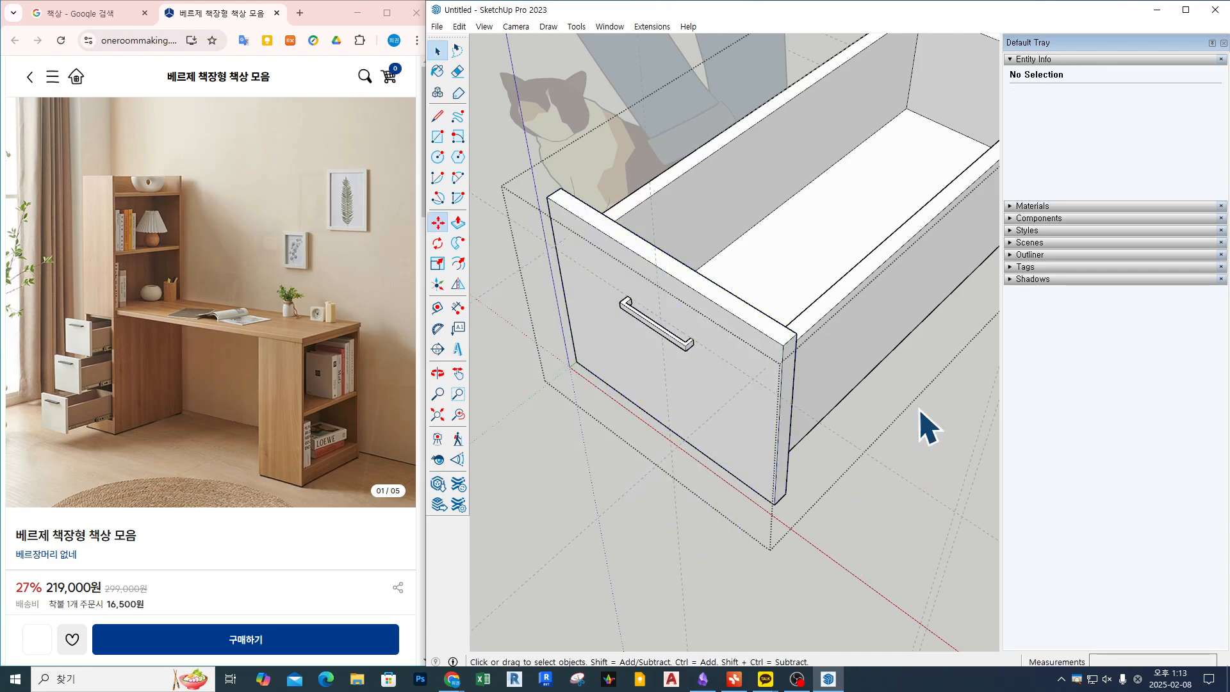
scroll(887, 335, "down", 3)
middle_click_drag(809, 398, 821, 336)
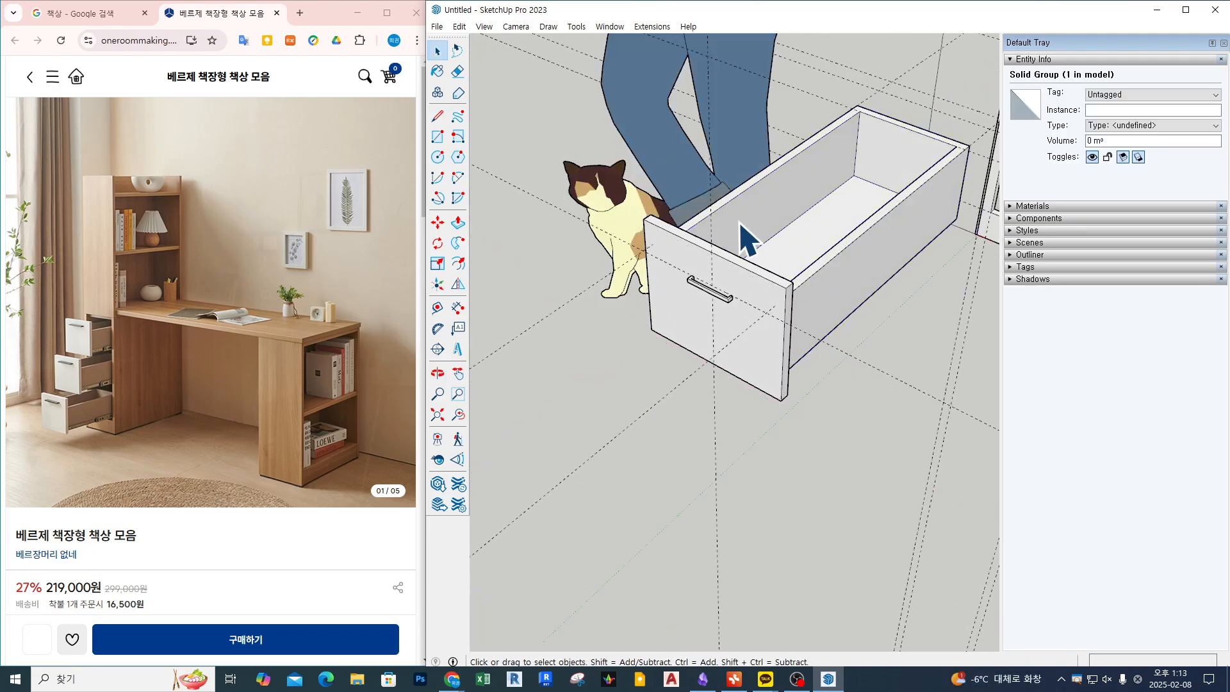
mouse_move(114, 360)
left_mouse_down()
mouse_move(48, 343)
mouse_move(125, 356)
left_mouse_up()
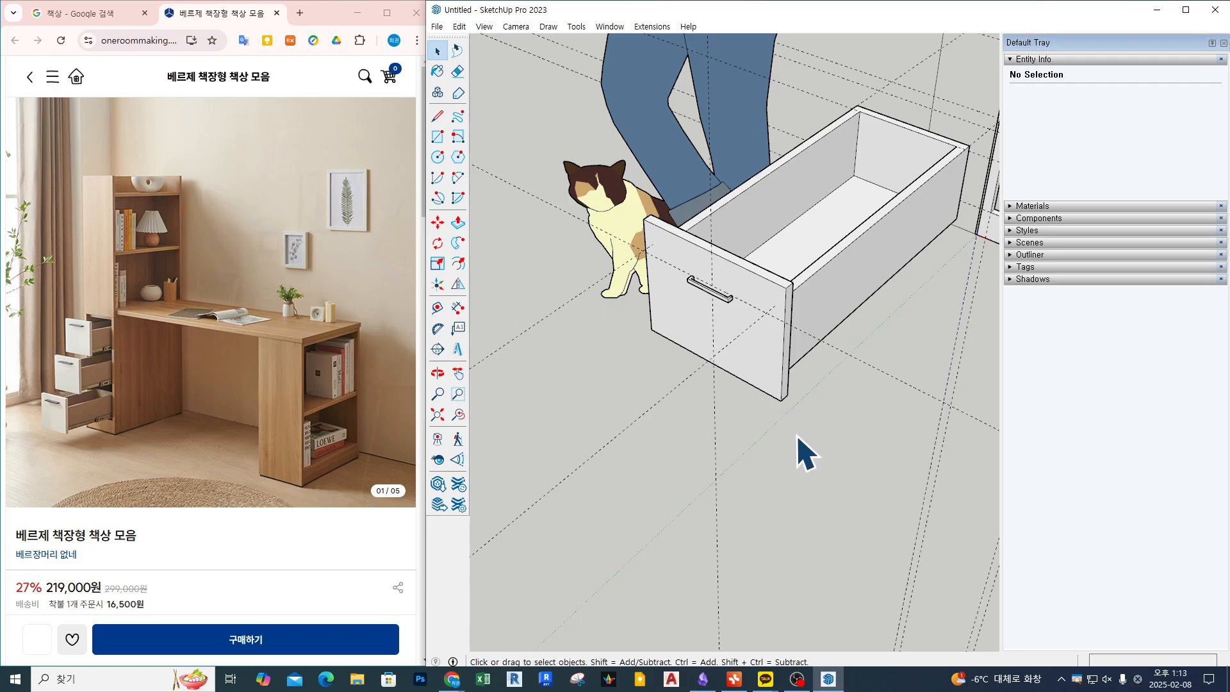
- Move the whole drawer by its front panel's upper corner into the top of the opening in the bookcase's side
left_click(774, 300)
mouse_move(775, 300)
middle_mouse_down()
mouse_move(717, 273)
mouse_move(774, 238)
mouse_move(958, 333)
mouse_move(824, 333)
mouse_move(755, 281)
middle_mouse_up()
key("m")
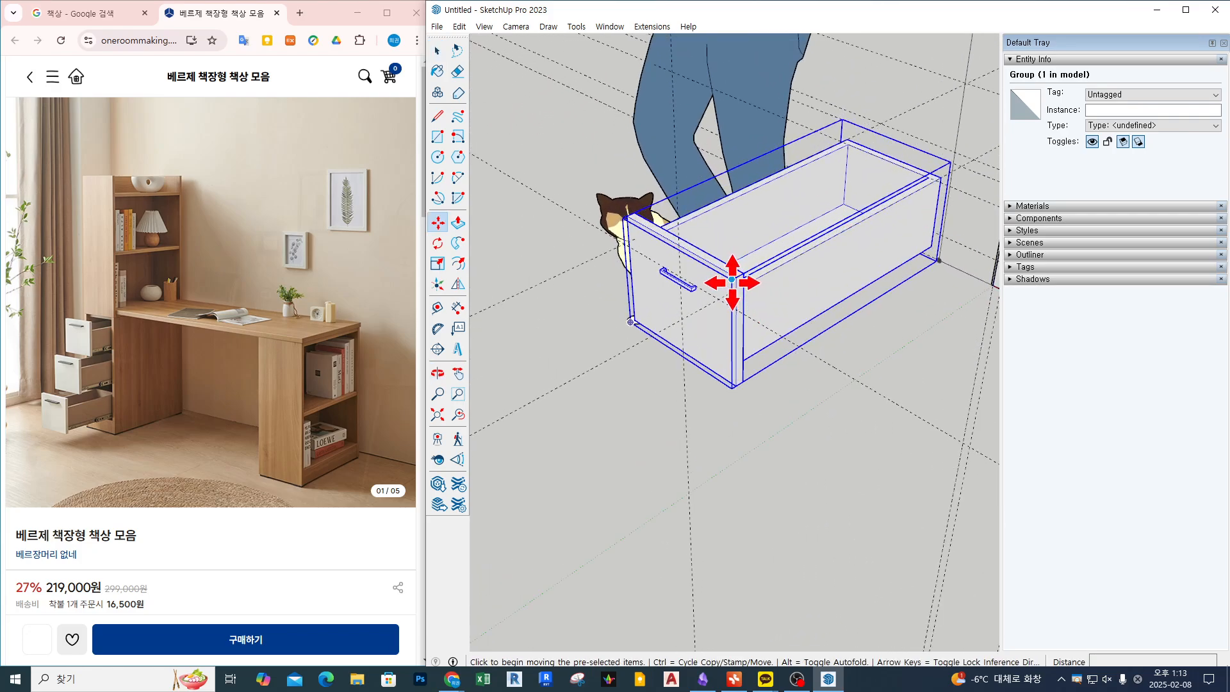
left_click(733, 280)
scroll(691, 298, "down", 2)
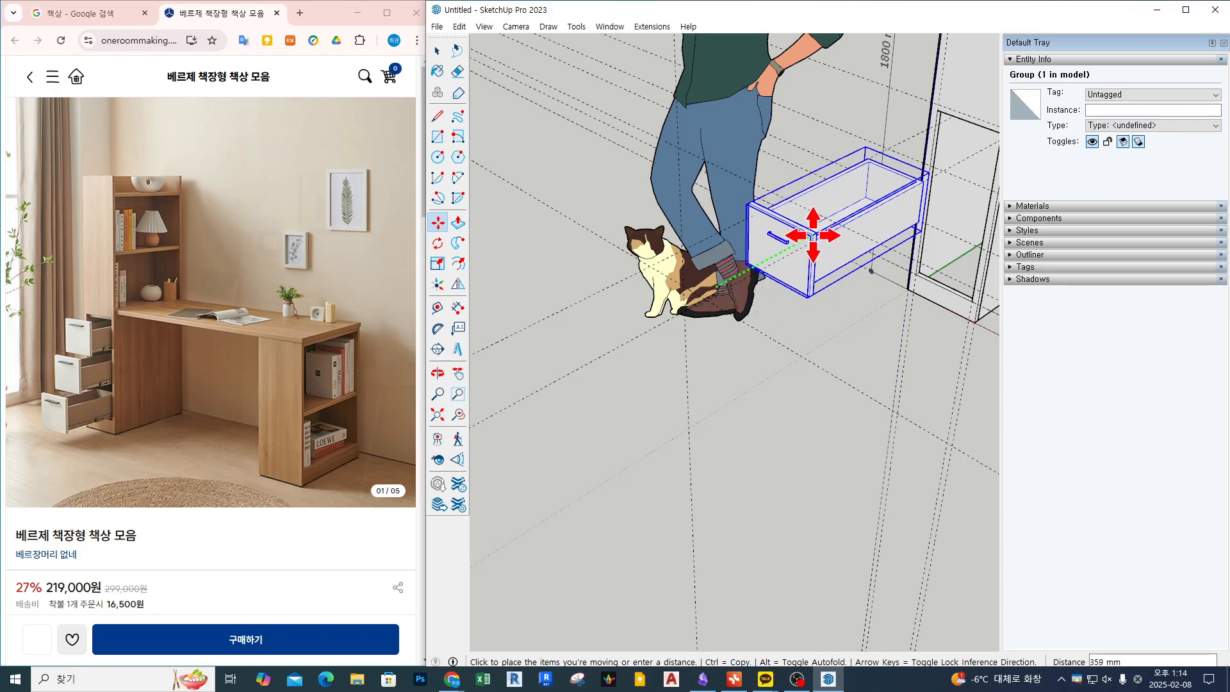
left_click(958, 78)
key("space")
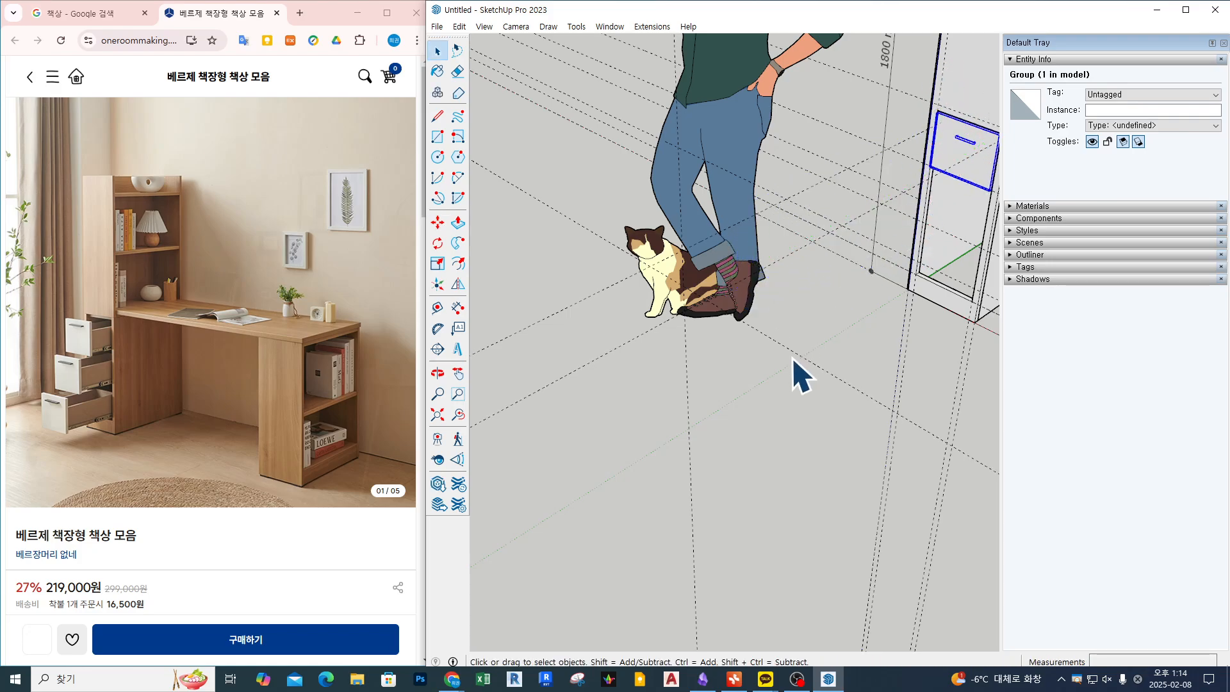
- Copy the top drawer straight down twice, spaced about 223 mm apart, to fill the opening with three drawers
middle_click_drag(794, 362, 871, 319)
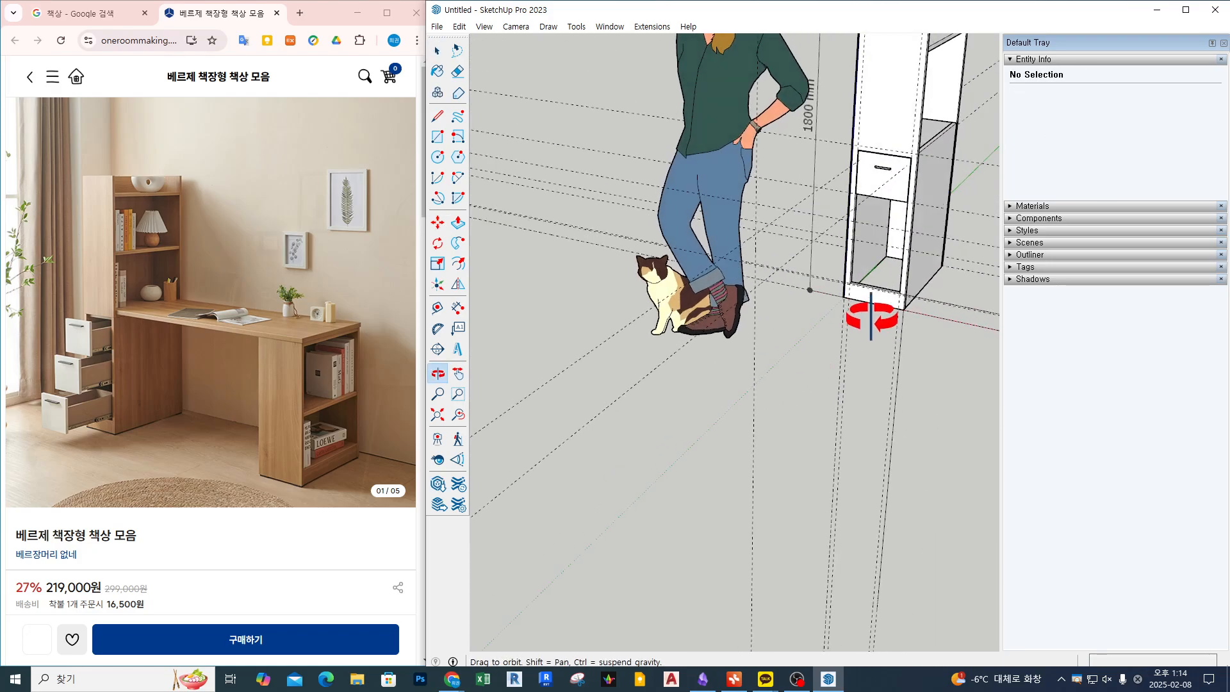
left_click(870, 171)
scroll(891, 183, "up", 2)
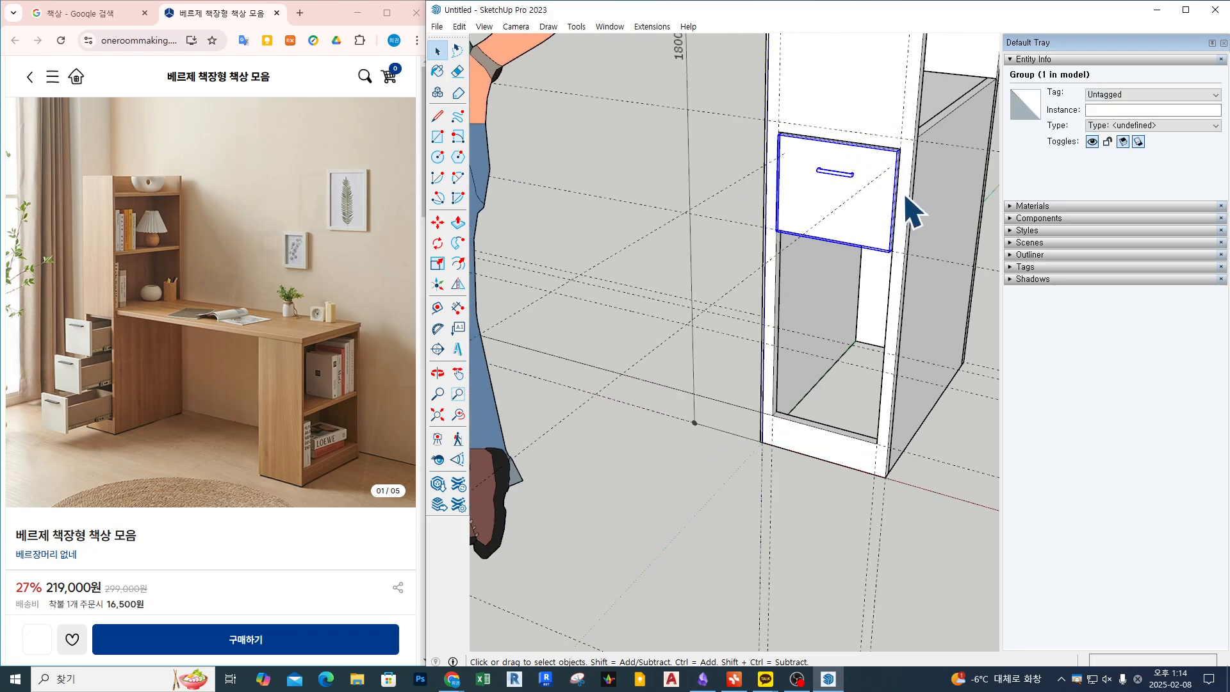
key("m")
scroll(926, 243, "up", 1)
key("ctrl")
left_click(936, 258)
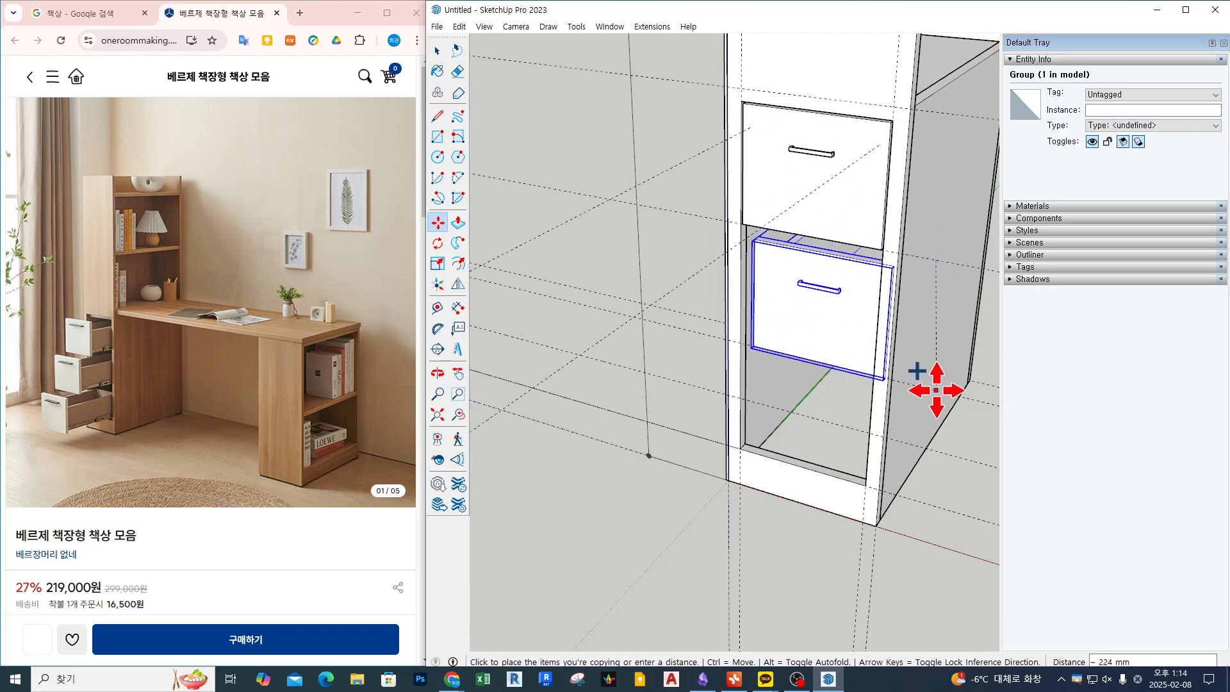
key("ctrl")
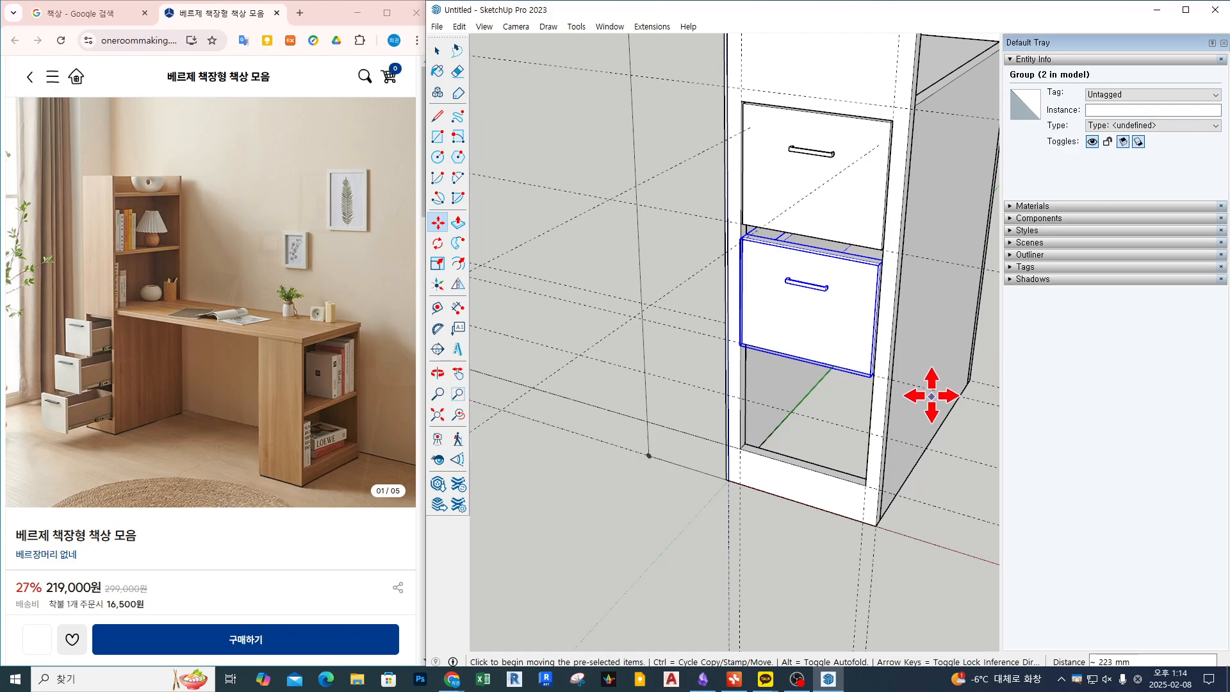
left_click(908, 480)
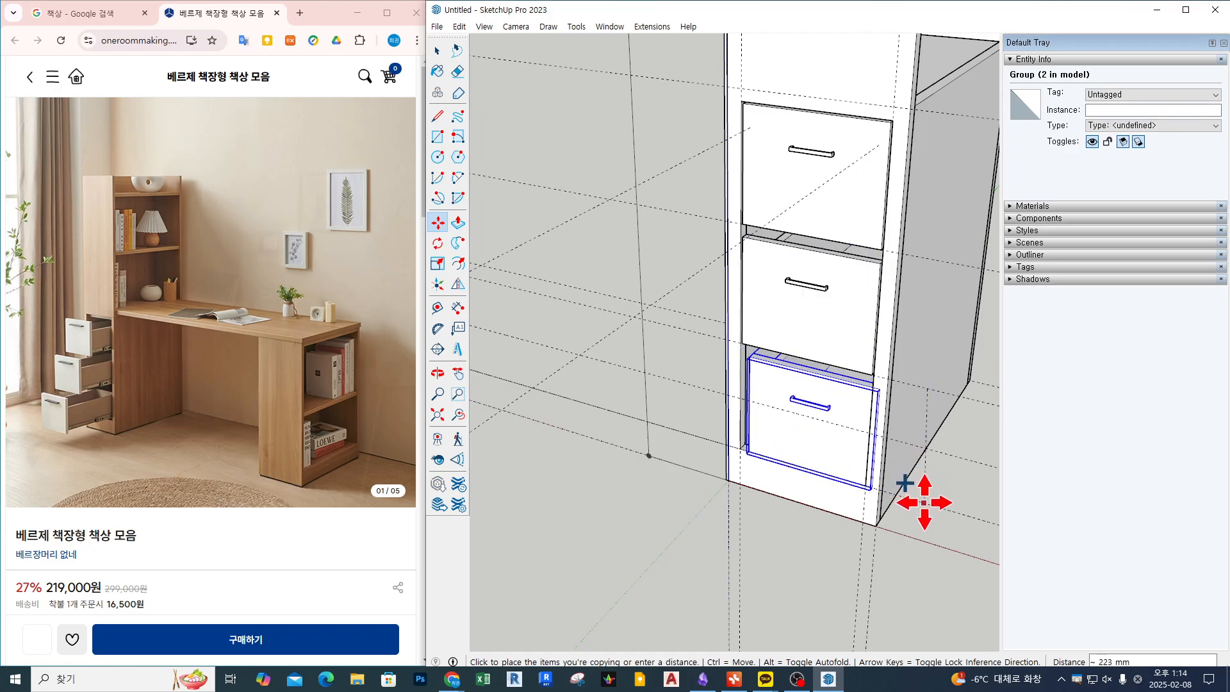
key("space")
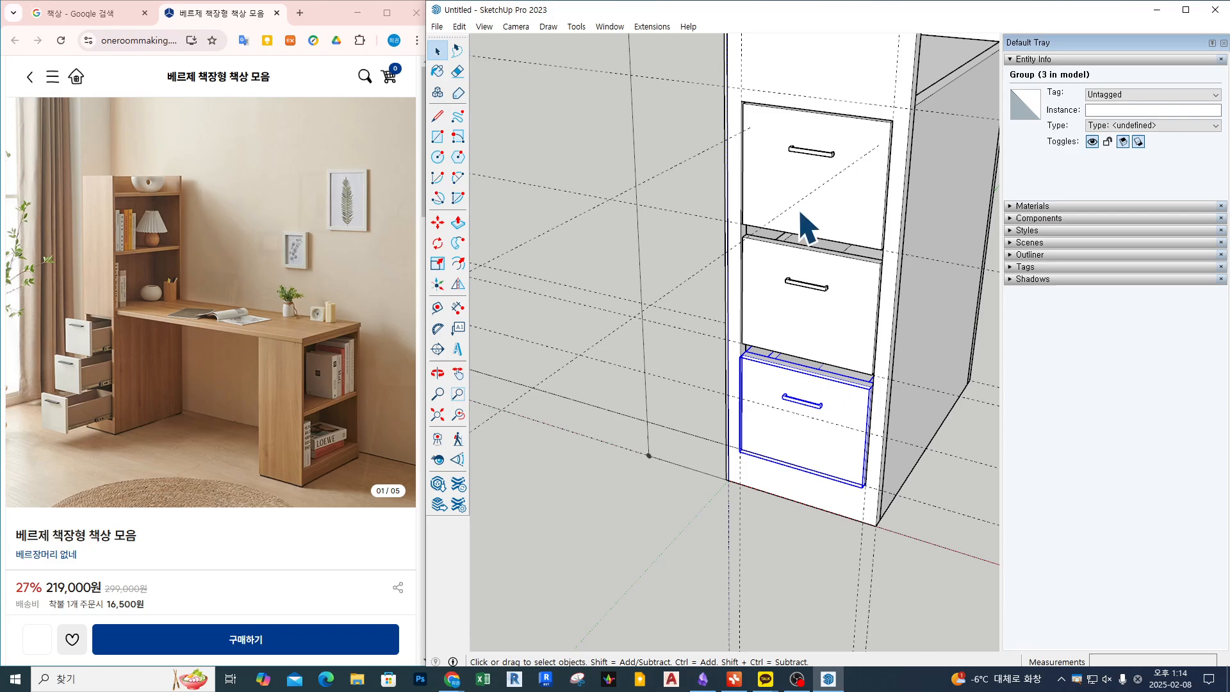
- Examine the gaps between the three drawer fronts in the bookcase's side
mouse_move(804, 227)
middle_mouse_down()
mouse_move(810, 192)
mouse_move(744, 206)
middle_mouse_up()
scroll(809, 282, "up", 2)
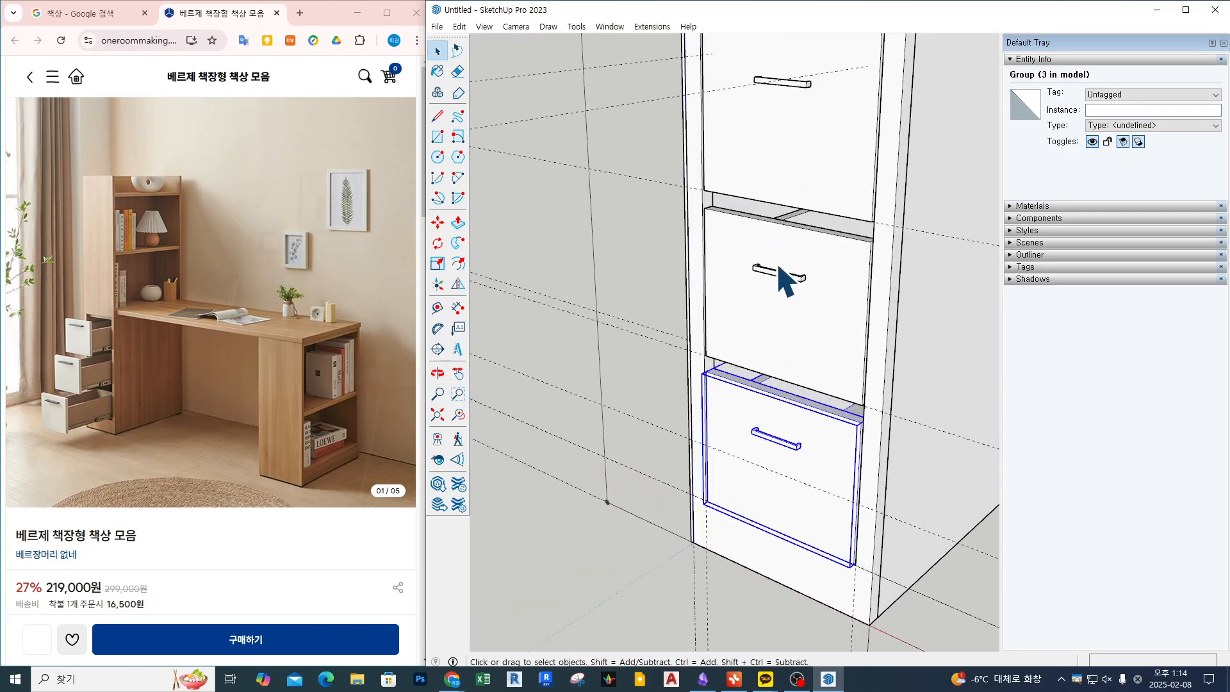
left_click(660, 248)
middle_click_drag(659, 248, 747, 267)
scroll(744, 359, "up", 3)
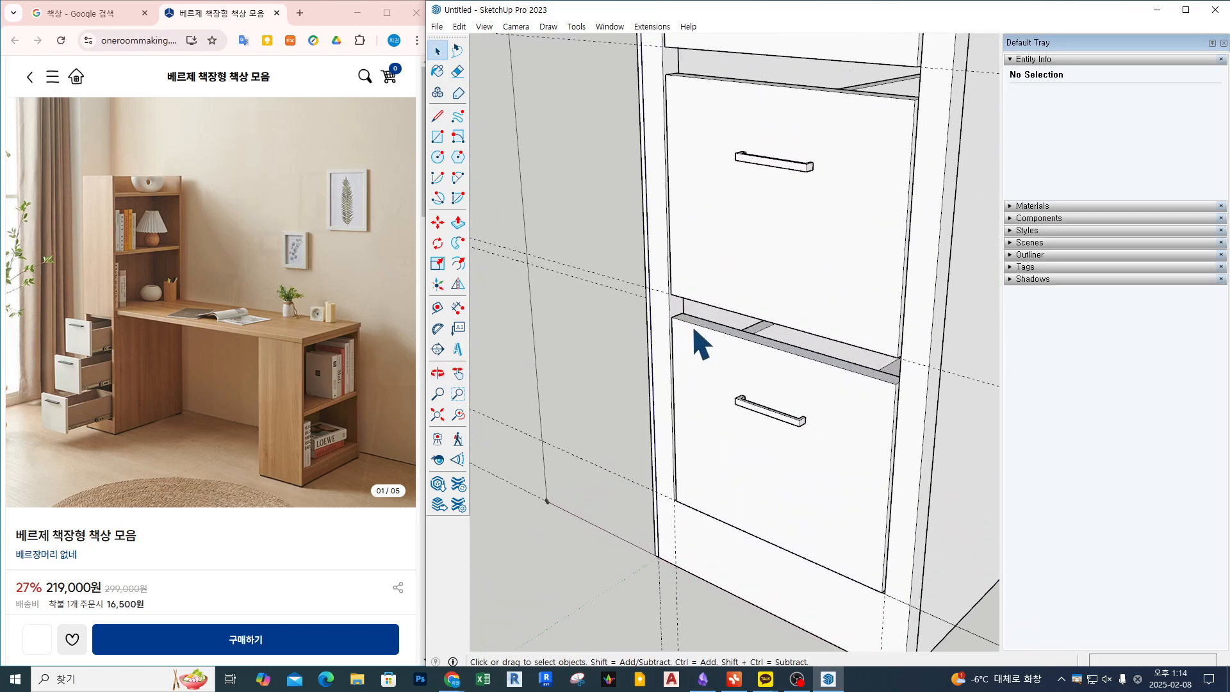
scroll(703, 321, "down", 2)
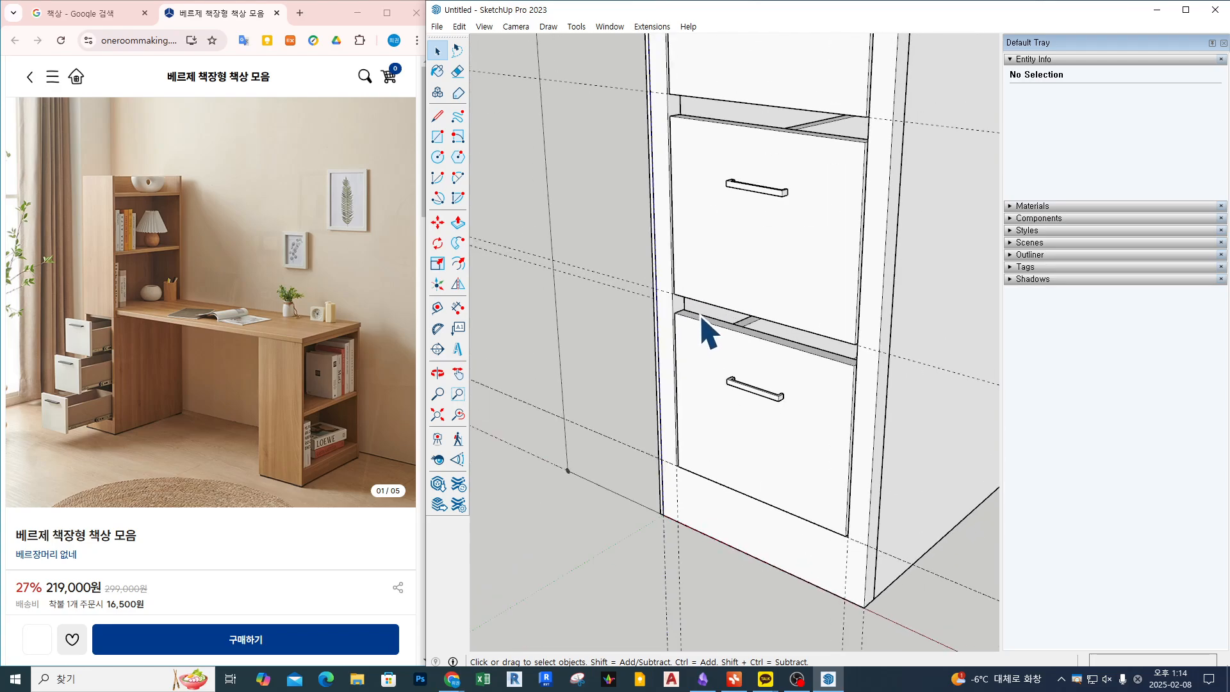
scroll(705, 307, "down", 5)
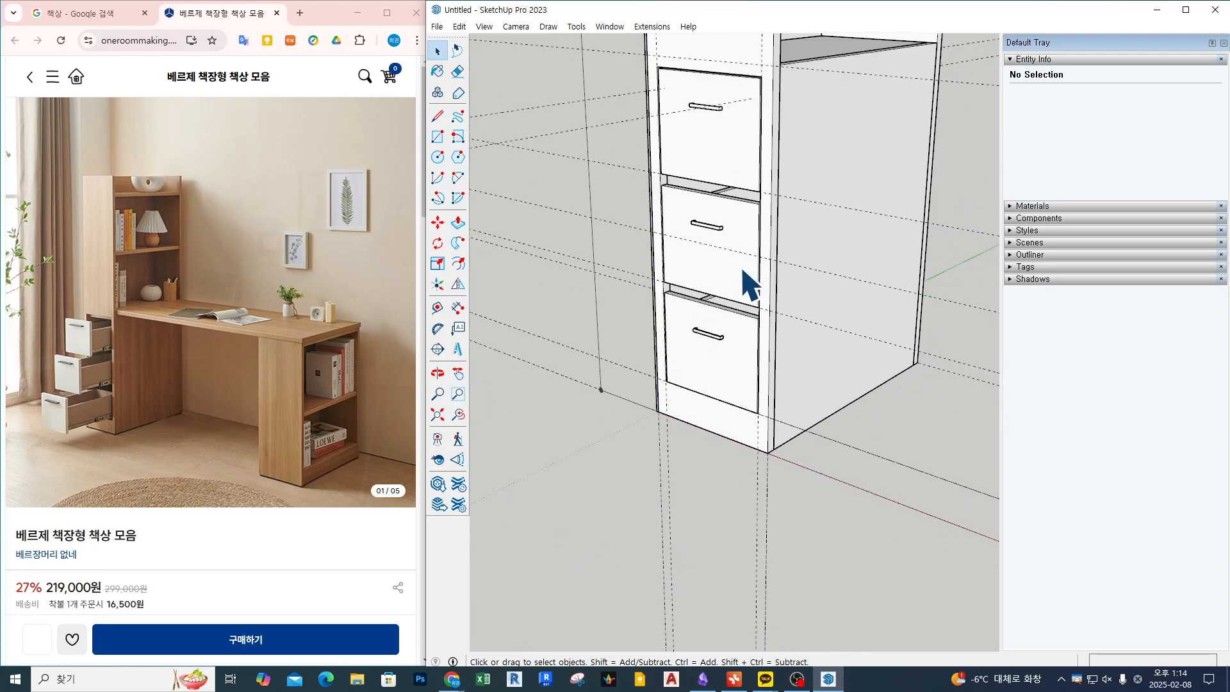
- Draw the desktop rectangle from the rear corner of the bookcase's lowest visible shelf to the low shelf unit's outer front corner
middle_click_drag(731, 276, 780, 319)
key("r")
scroll(799, 207, "up", 3)
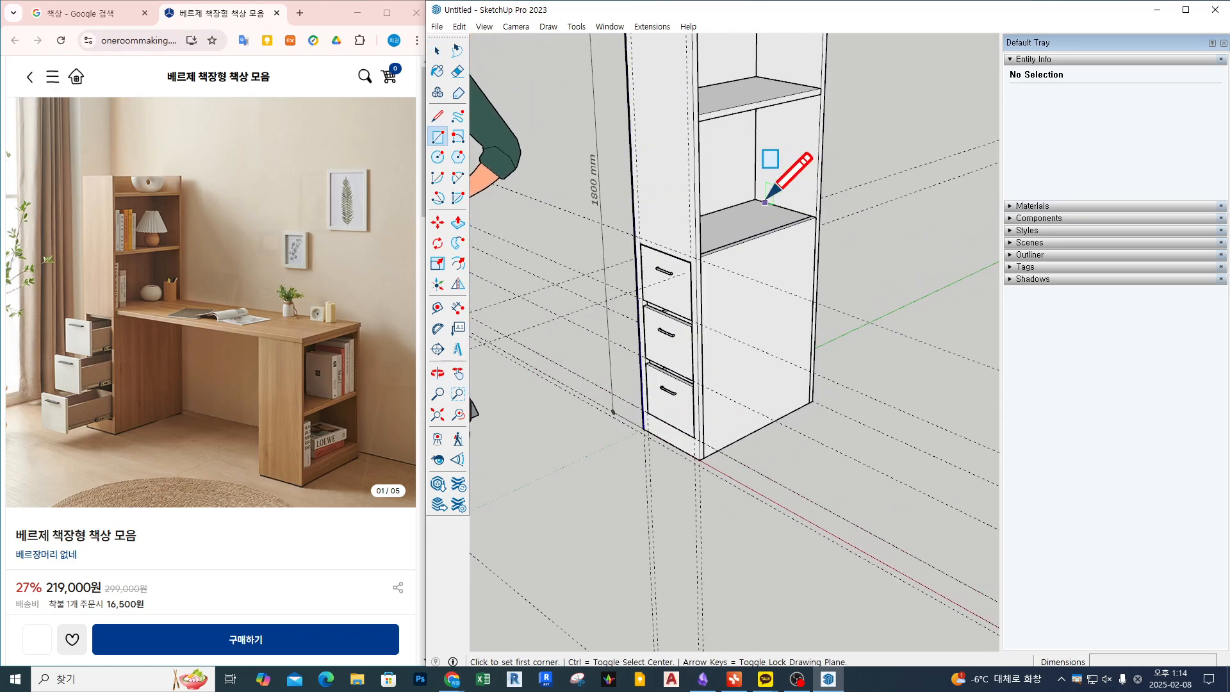
left_click(765, 200)
scroll(765, 200, "down", 3)
middle_click_drag(955, 331, 792, 328, "shift")
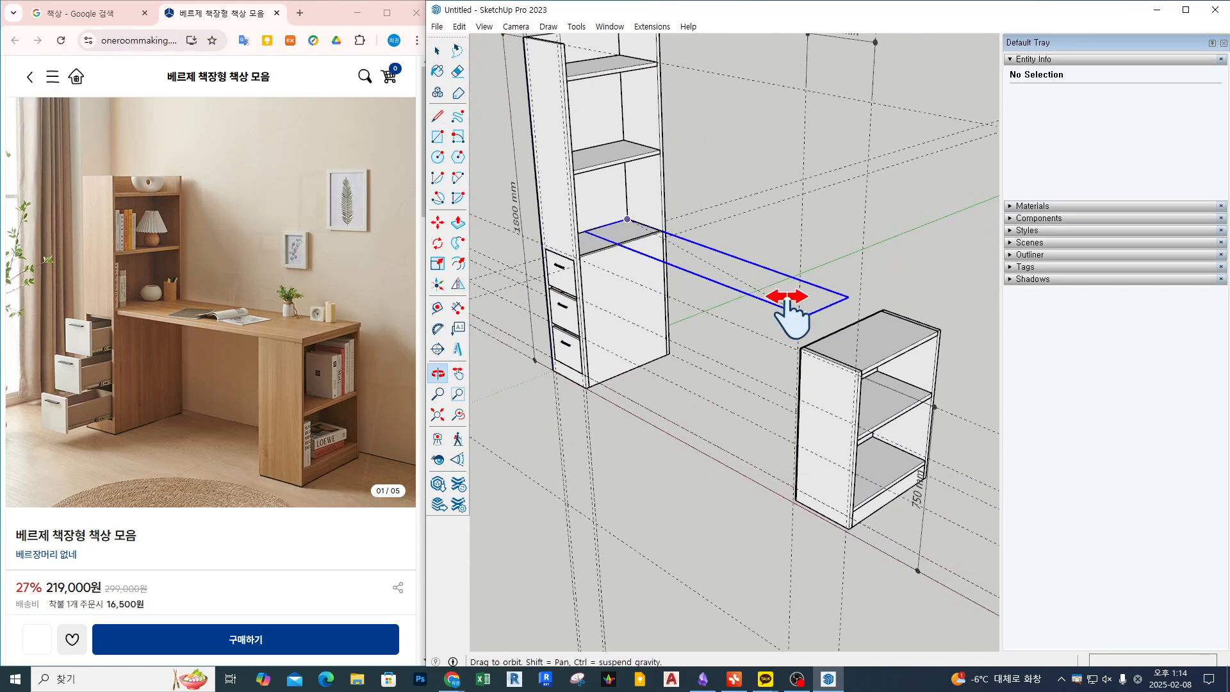
scroll(833, 346, "up", 3)
left_click(869, 385)
- Extrude the desktop rectangle upward into a slab and make the slab a group
middle_click_drag(869, 384, 722, 324)
key("p")
left_click(722, 324)
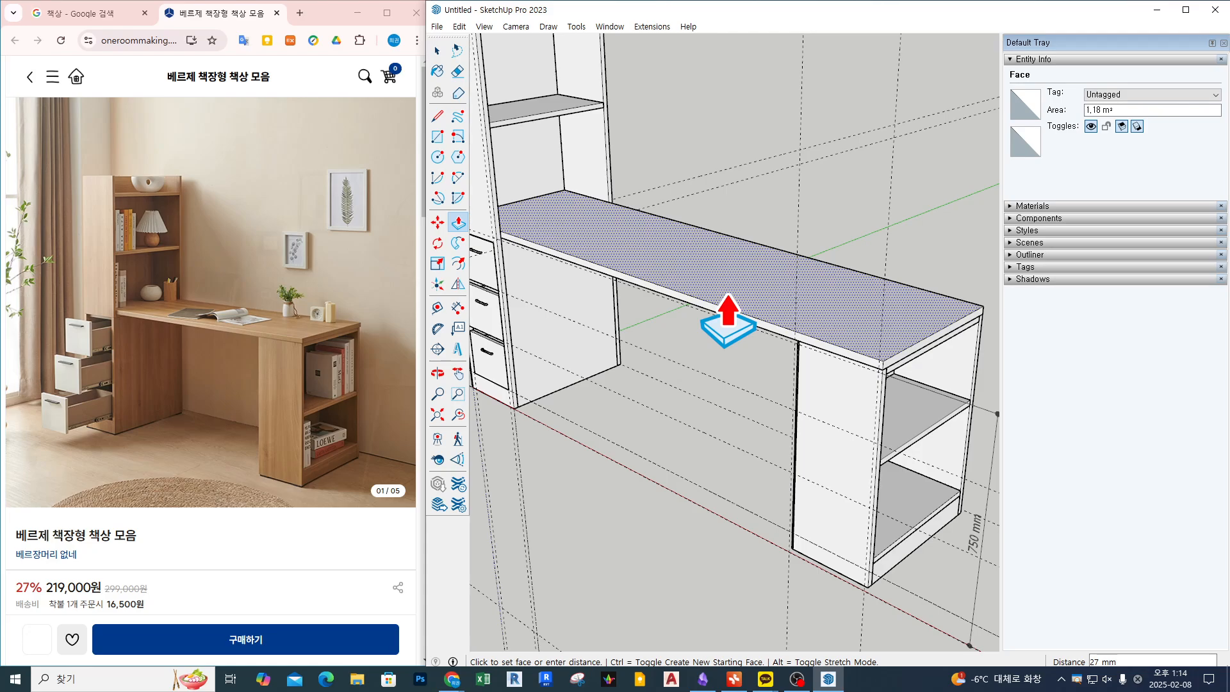
left_click(727, 320)
key("space")
triple_click(731, 301)
right_click(725, 293)
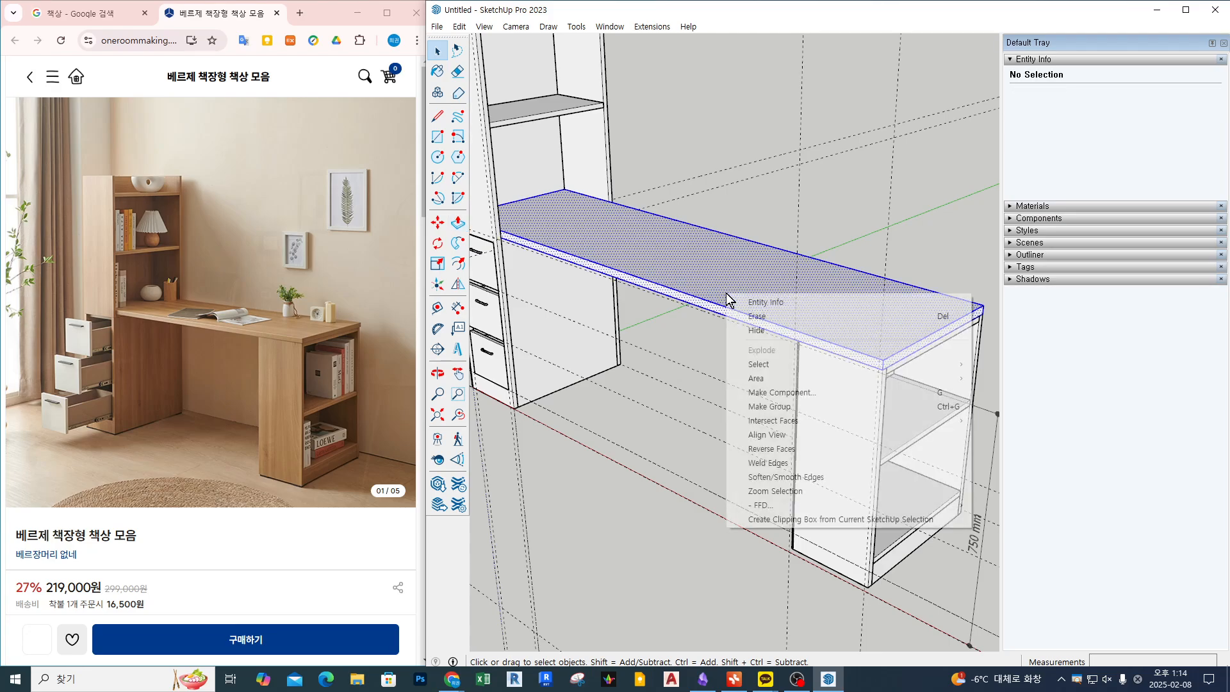
left_click(803, 406)
scroll(703, 461, "down", 5)
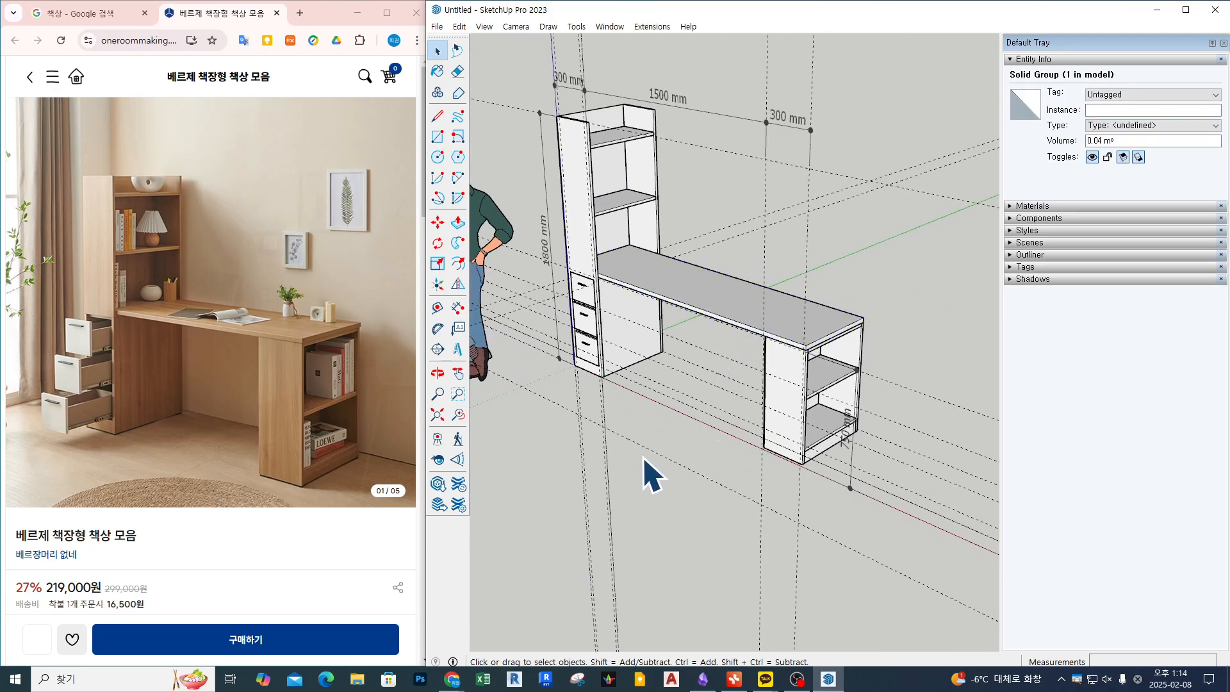
- Clear the selection and delete all construction guides from the model
middle_click_drag(644, 458, 671, 442)
left_click(694, 514)
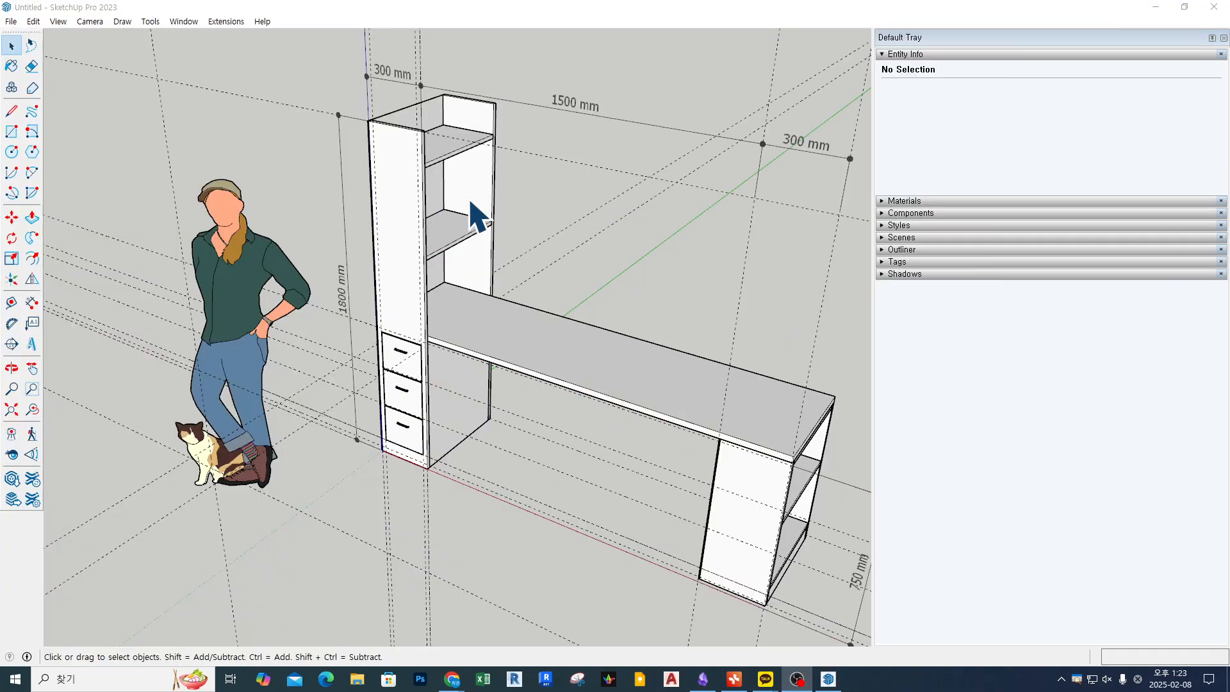
mouse_move(635, 277)
middle_mouse_down()
mouse_move(599, 202)
mouse_move(616, 232)
middle_mouse_up()
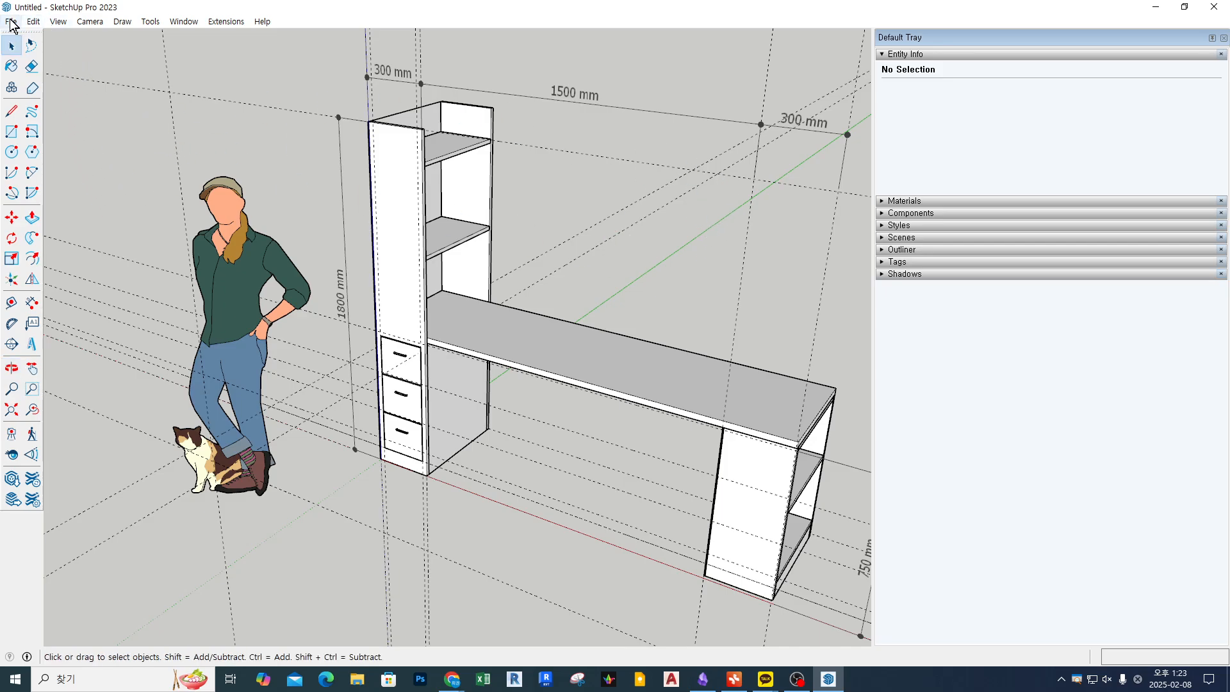
left_click(34, 22)
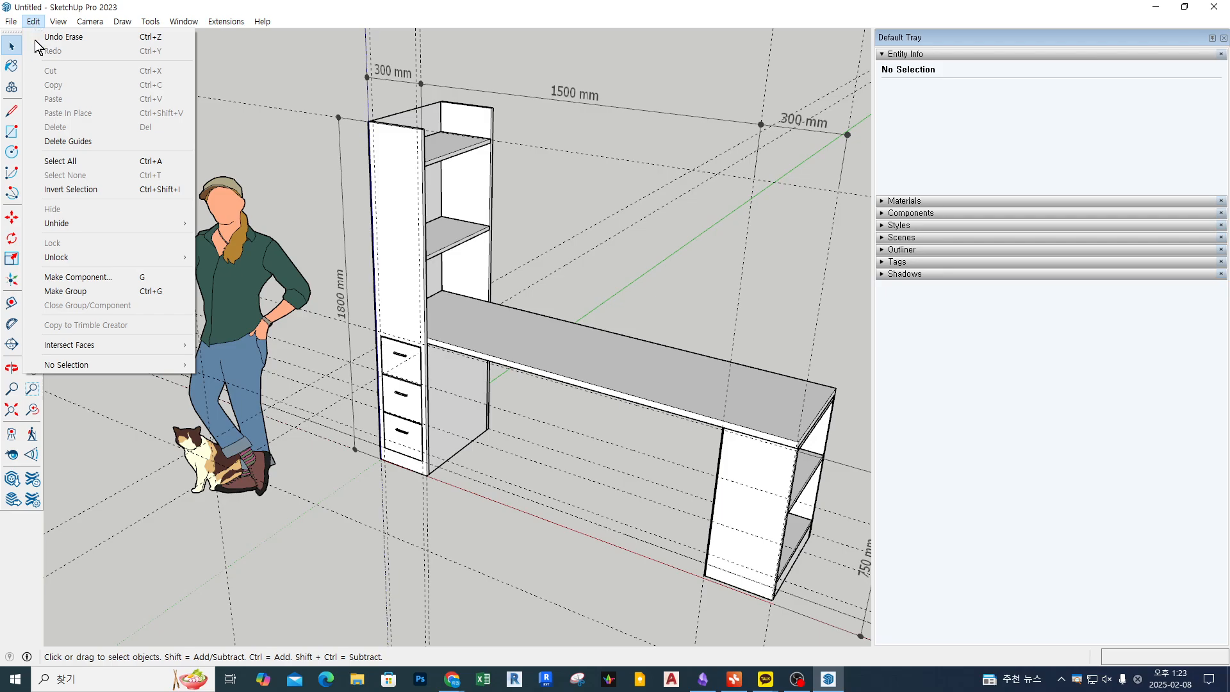
left_click(95, 146)
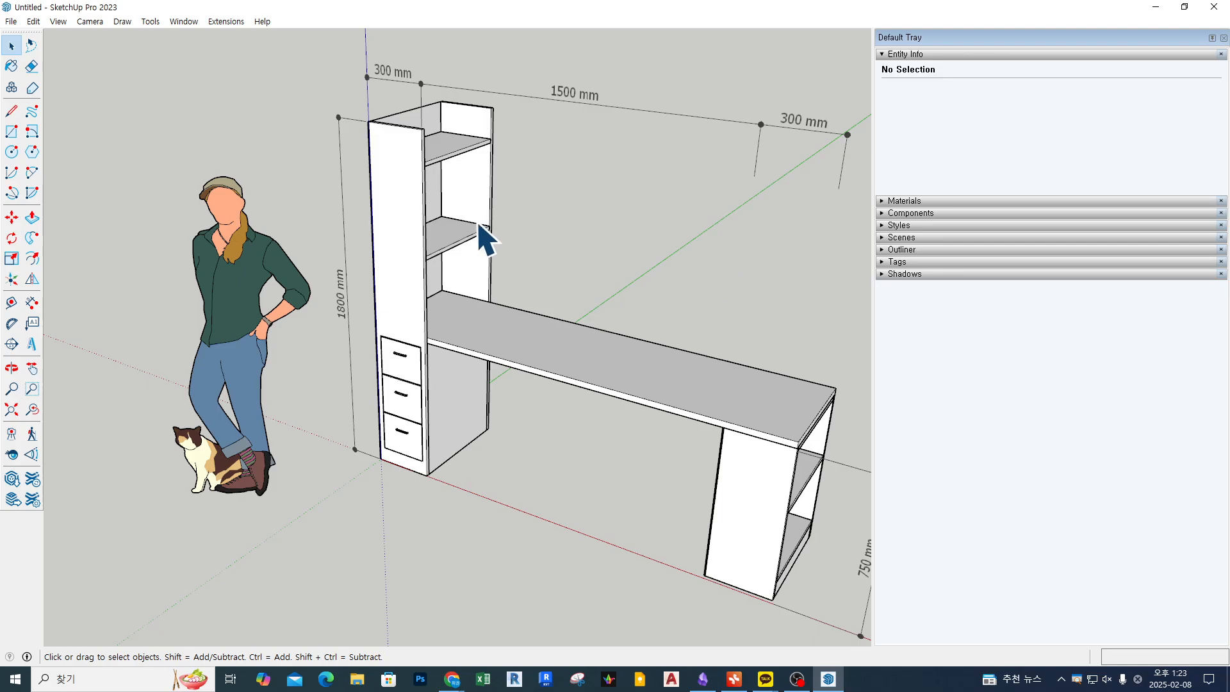
- Dimension the desktop's depth along its outer end above the low shelf unit, placing the dimension outside the edge
middle_click_drag(487, 238, 611, 272)
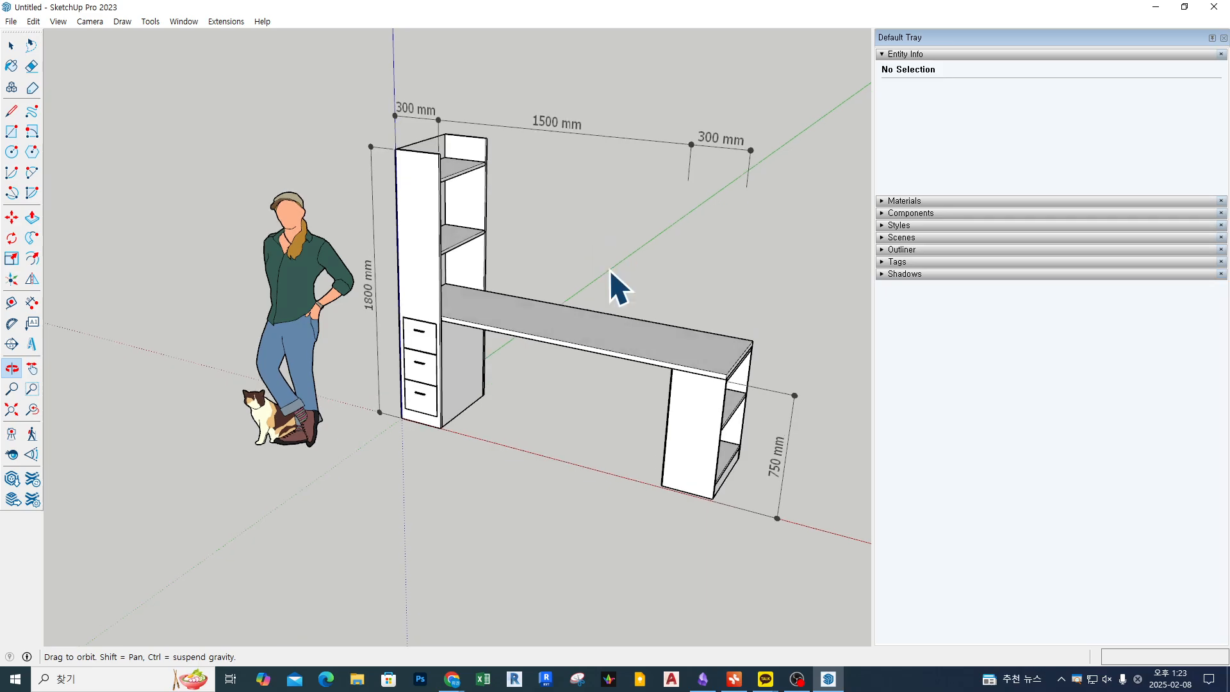
key("space")
left_click(32, 303)
scroll(740, 346, "up", 3)
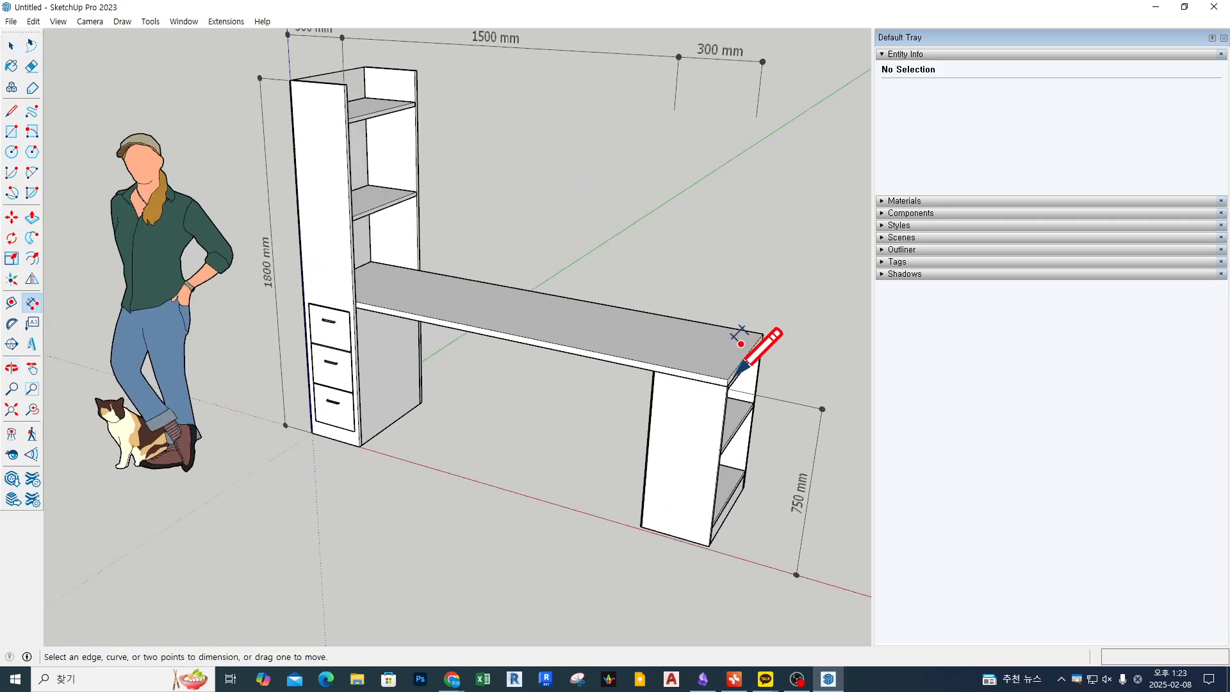
scroll(738, 372, "up", 2)
left_click(726, 382)
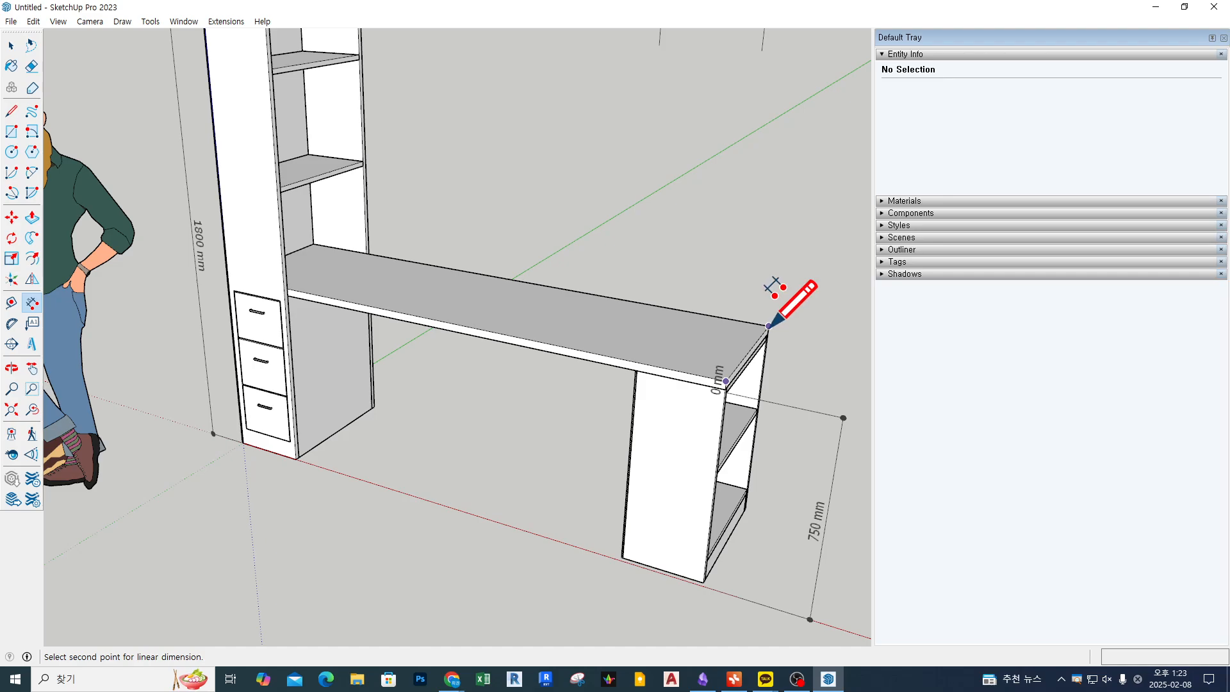
scroll(778, 298, "down", 4)
scroll(833, 340, "up", 4)
mouse_move(838, 365)
middle_mouse_down()
mouse_move(836, 379)
mouse_move(737, 358)
middle_mouse_up()
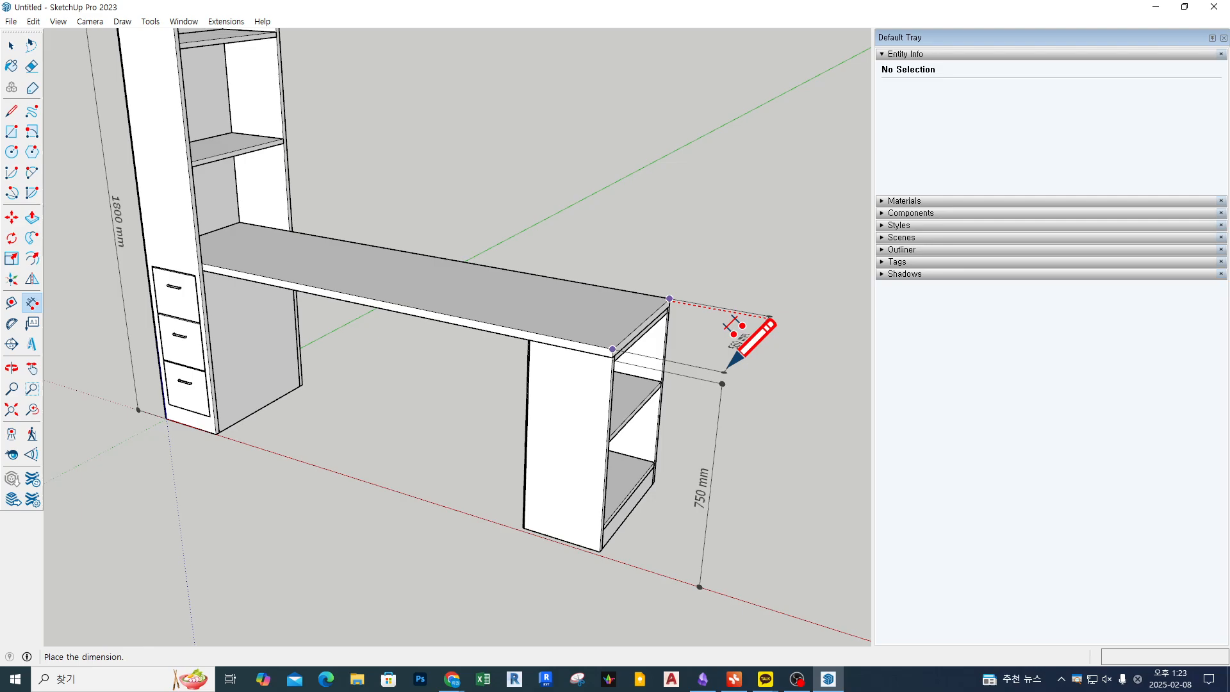
left_click(719, 338)
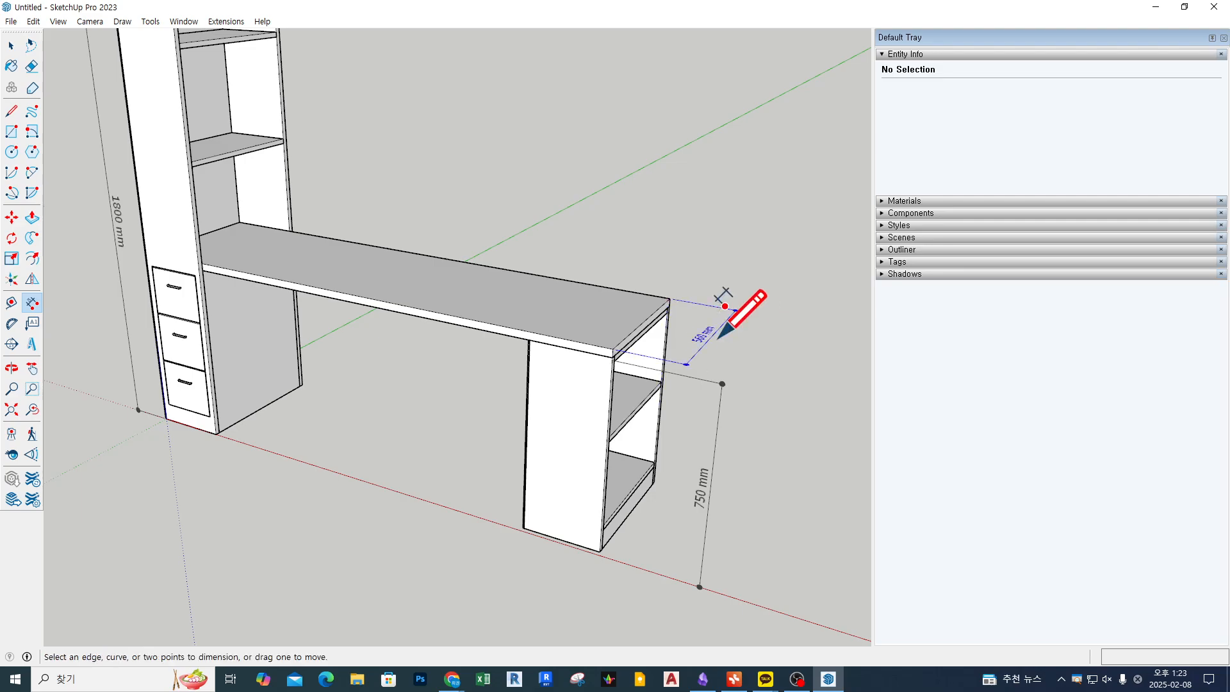
- Replace the 750 mm height dimension with one from the low shelf unit's bottom front corner to the desktop's top corner
key("space")
left_click(723, 391)
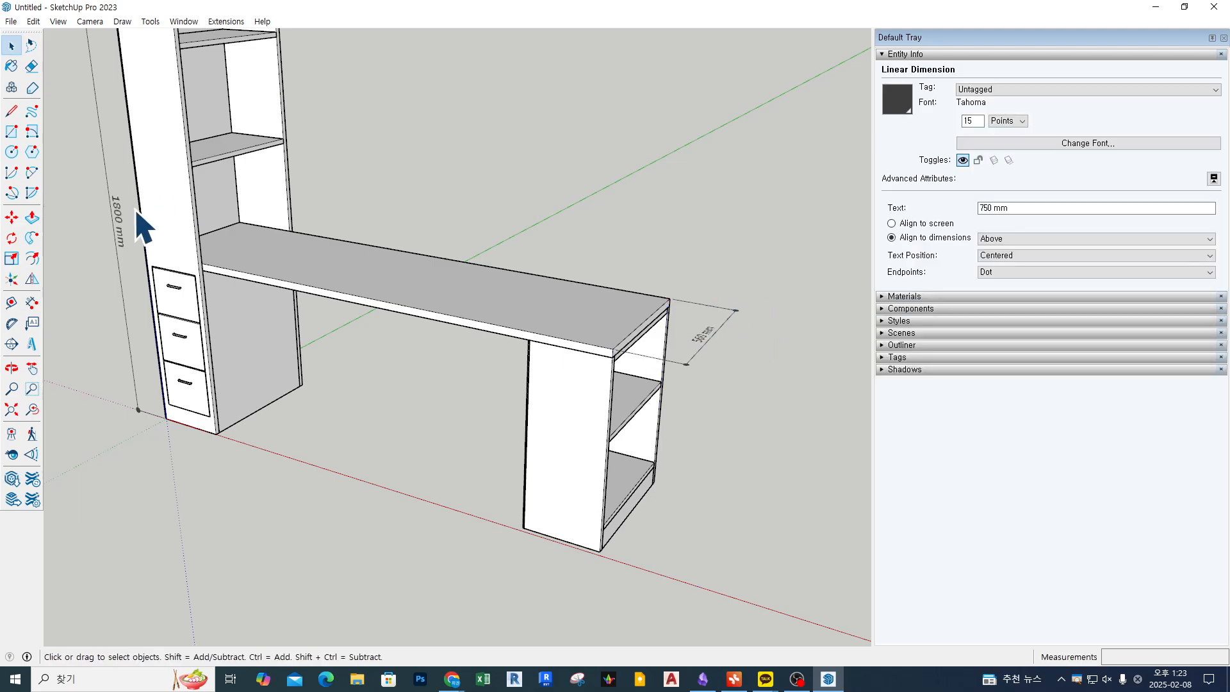
key("Delete")
left_click(31, 303)
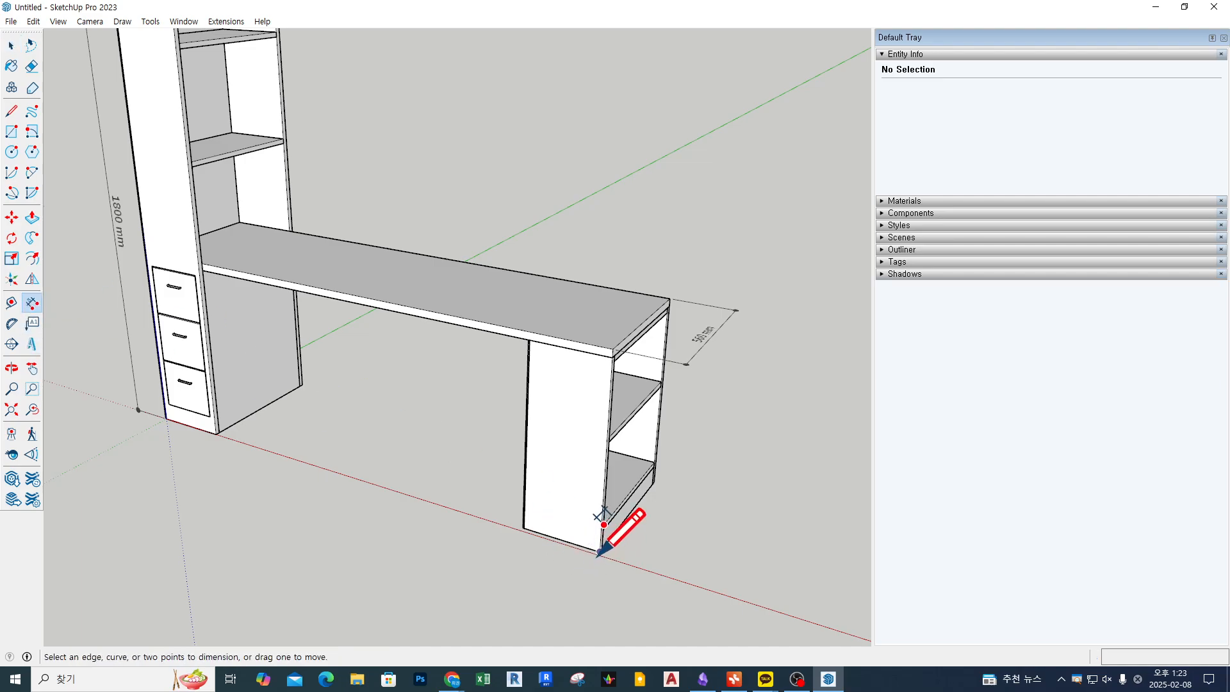
left_click(600, 551)
left_click(614, 350)
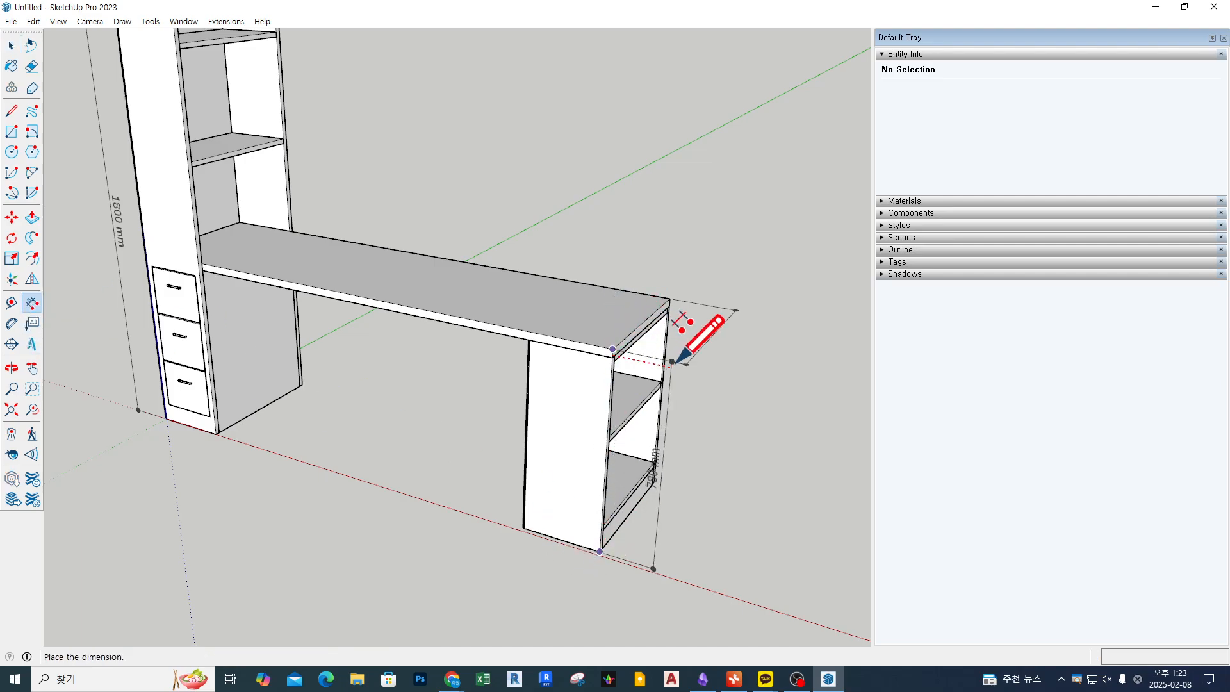
left_click(682, 368)
scroll(725, 382, "down", 3)
middle_click_drag(635, 397, 662, 393)
key("space")
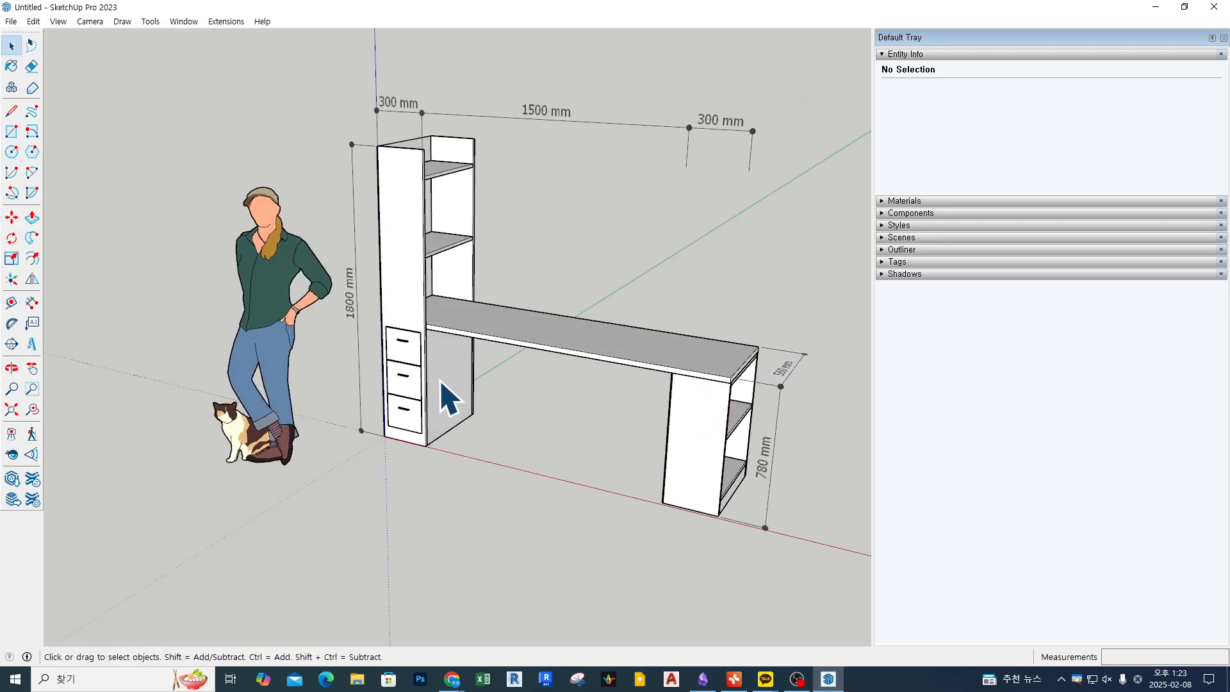
- Widen the drawing area, start the Paint Bucket and show the Wood material collection
middle_click_drag(585, 304, 575, 318)
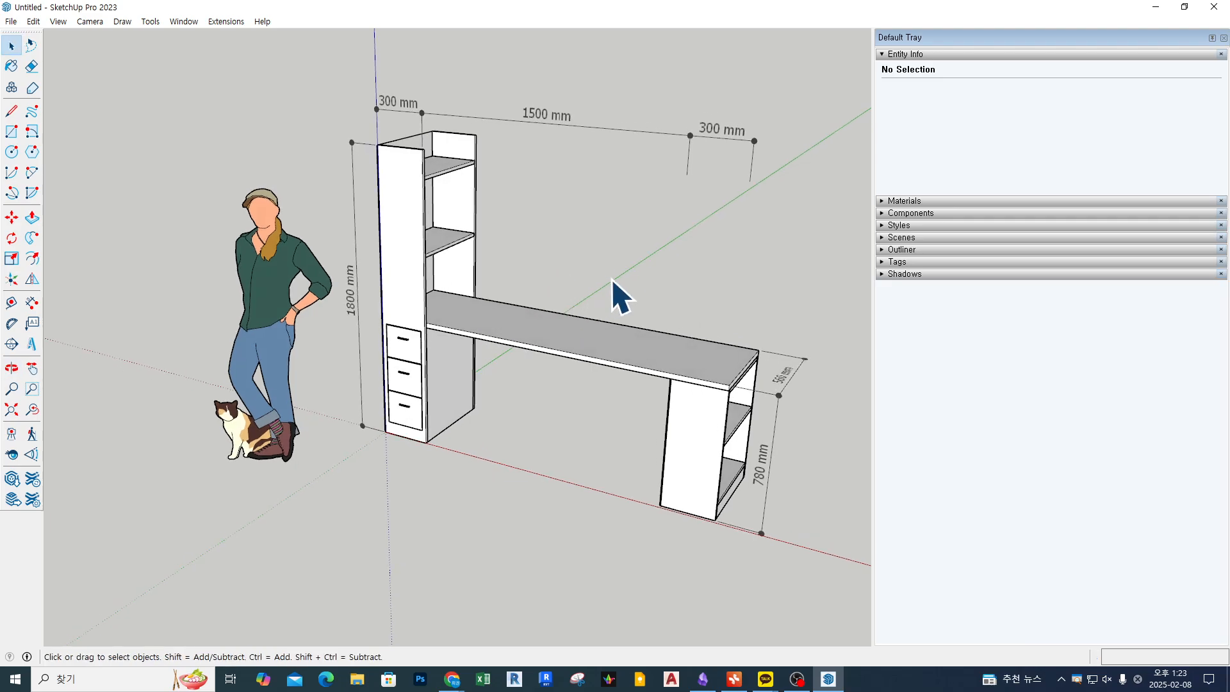
left_click_drag(873, 167, 1112, 181)
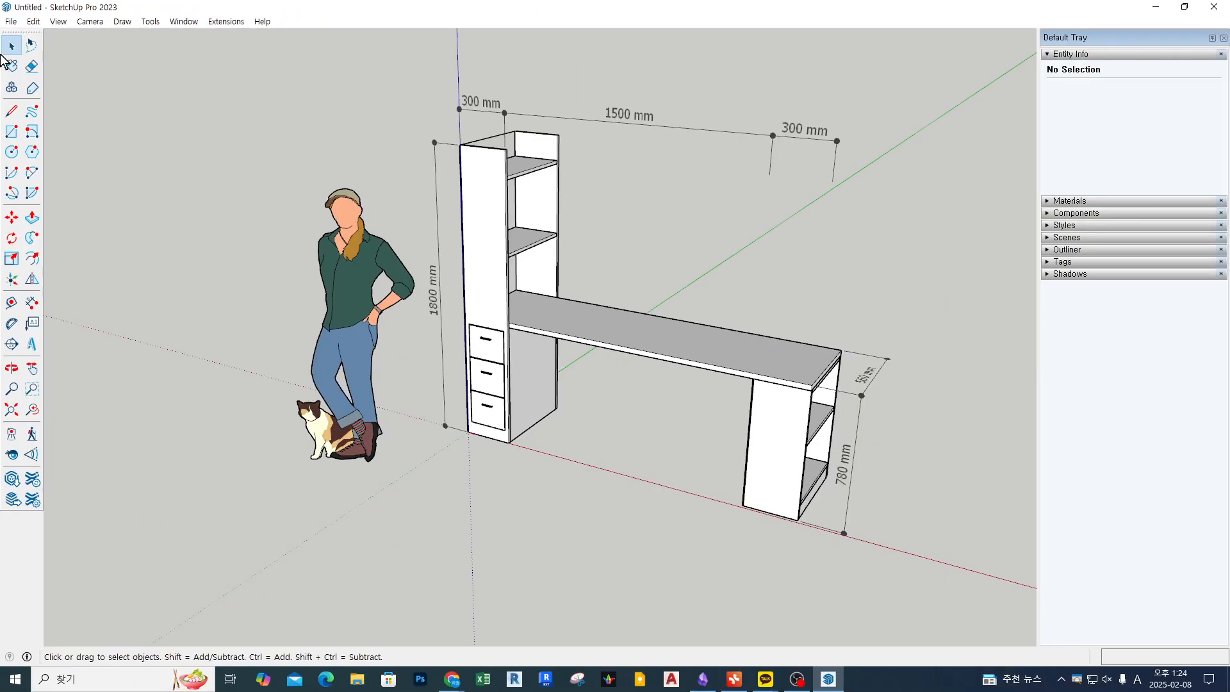
left_click(10, 67)
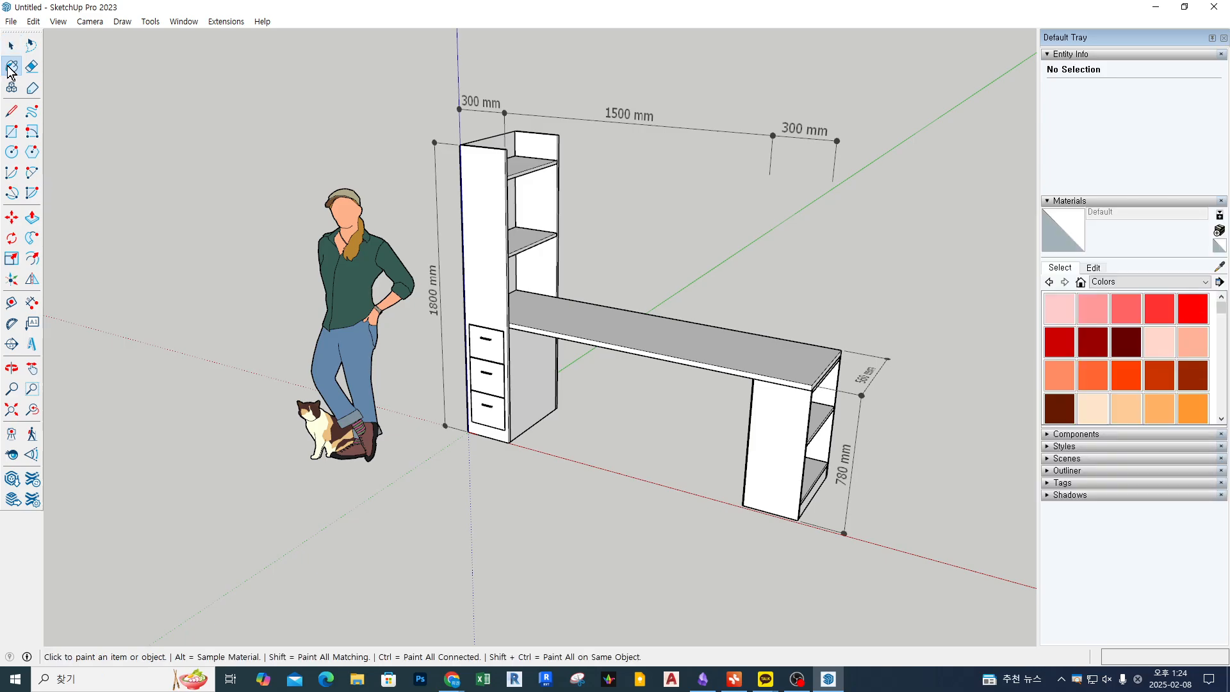
left_click(1121, 55)
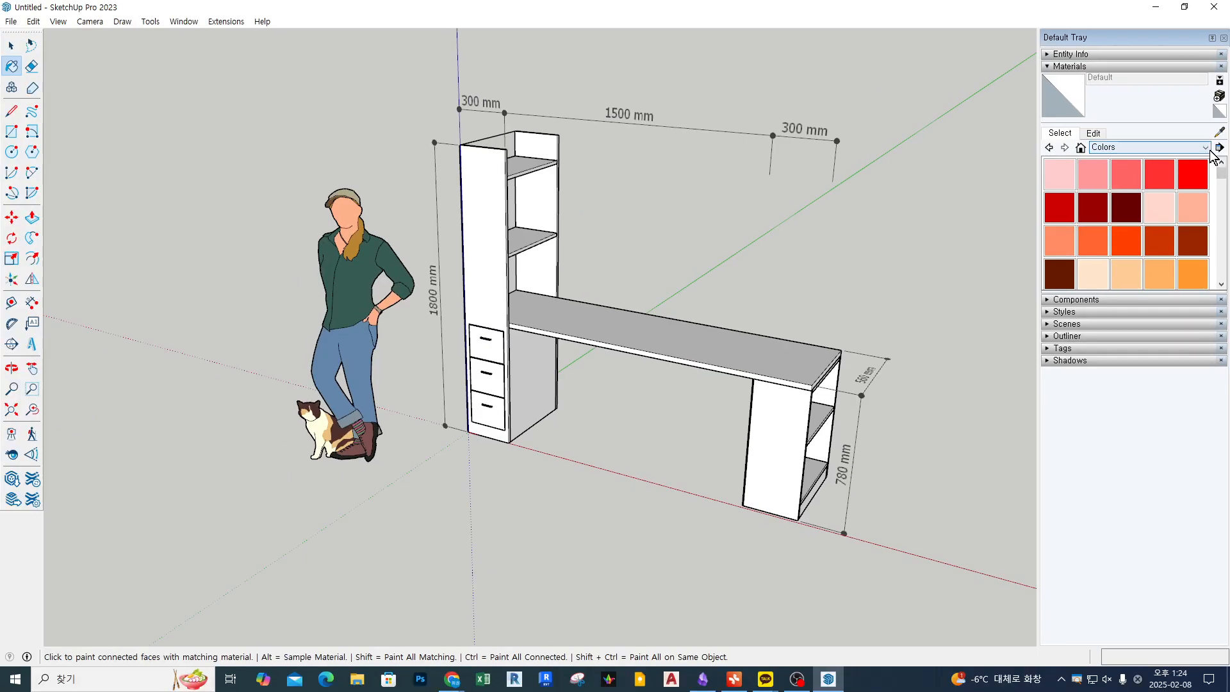
left_click(1182, 151)
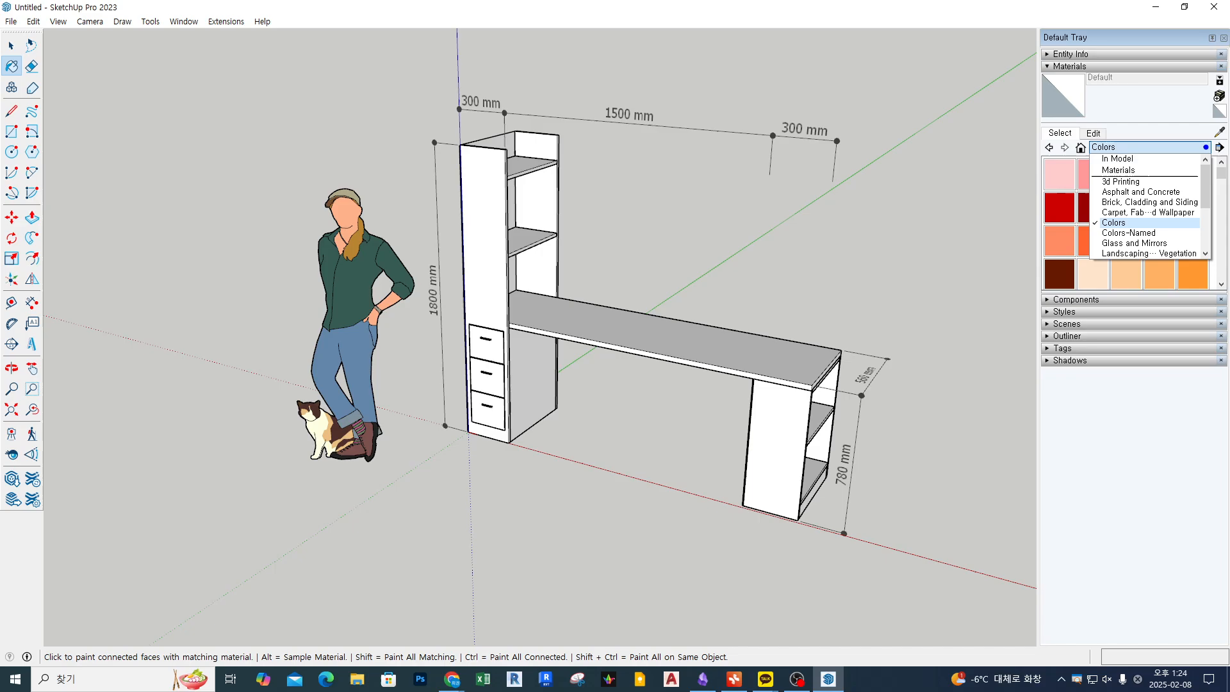
key("Escape")
left_click(1208, 150)
mouse_move(1208, 178)
left_mouse_down()
mouse_move(1208, 253)
mouse_move(1207, 160)
mouse_move(1213, 243)
left_mouse_up()
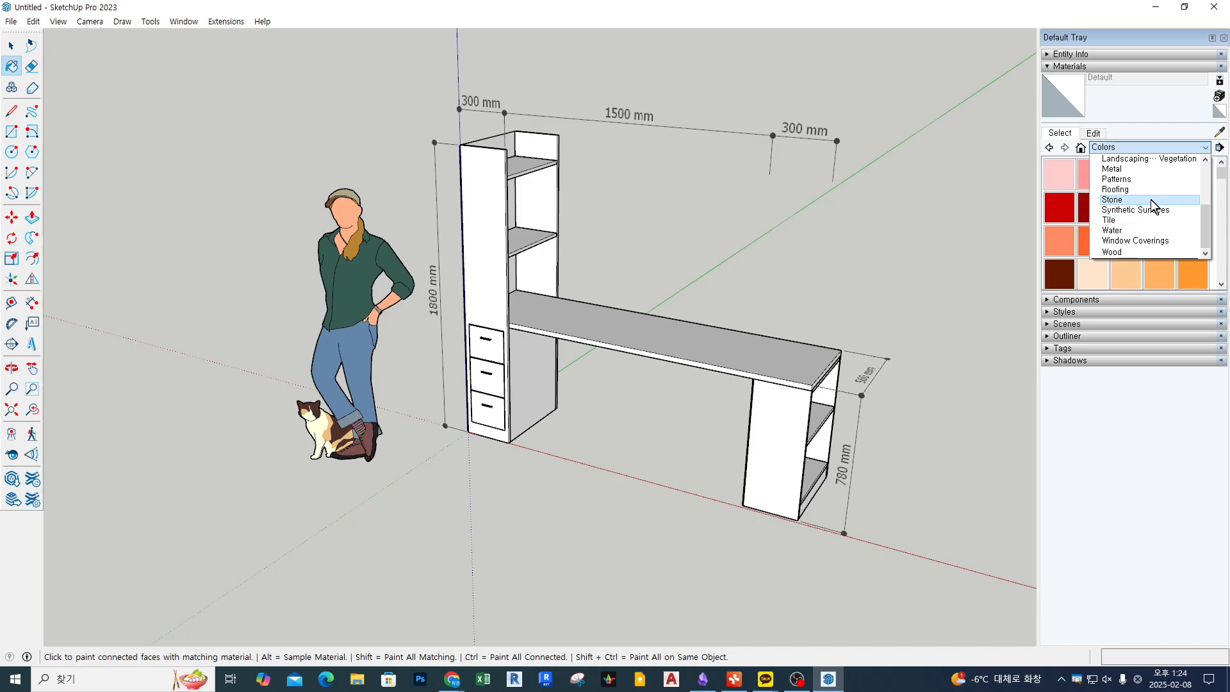
left_click(1137, 251)
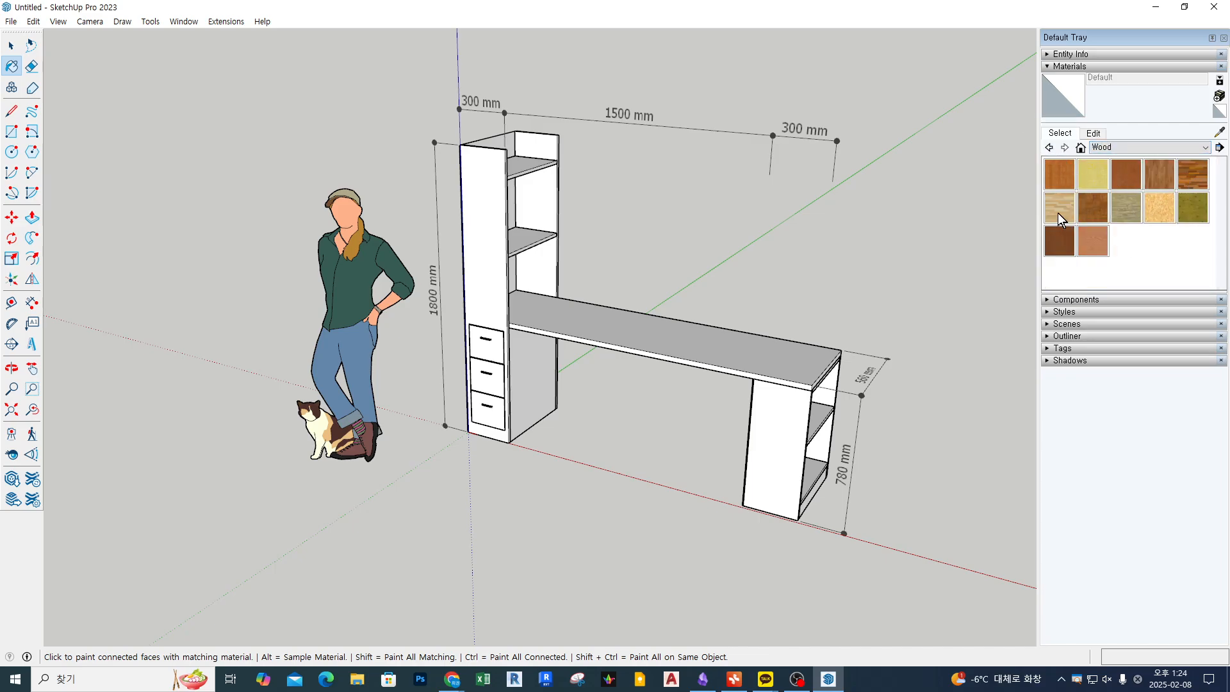
- Paint the bookcase's drawer-side panel, opposite side panel and remaining body with Wood Bamboo, leaving the drawer fronts white
left_click(1059, 171)
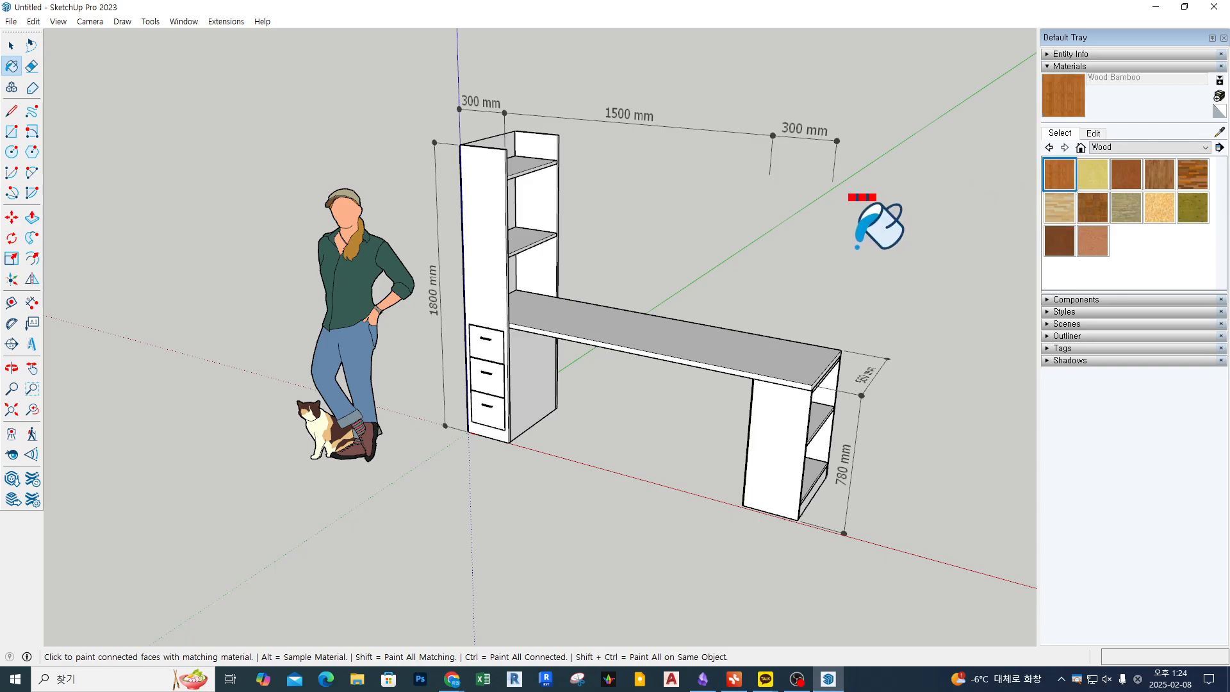
left_click(490, 212)
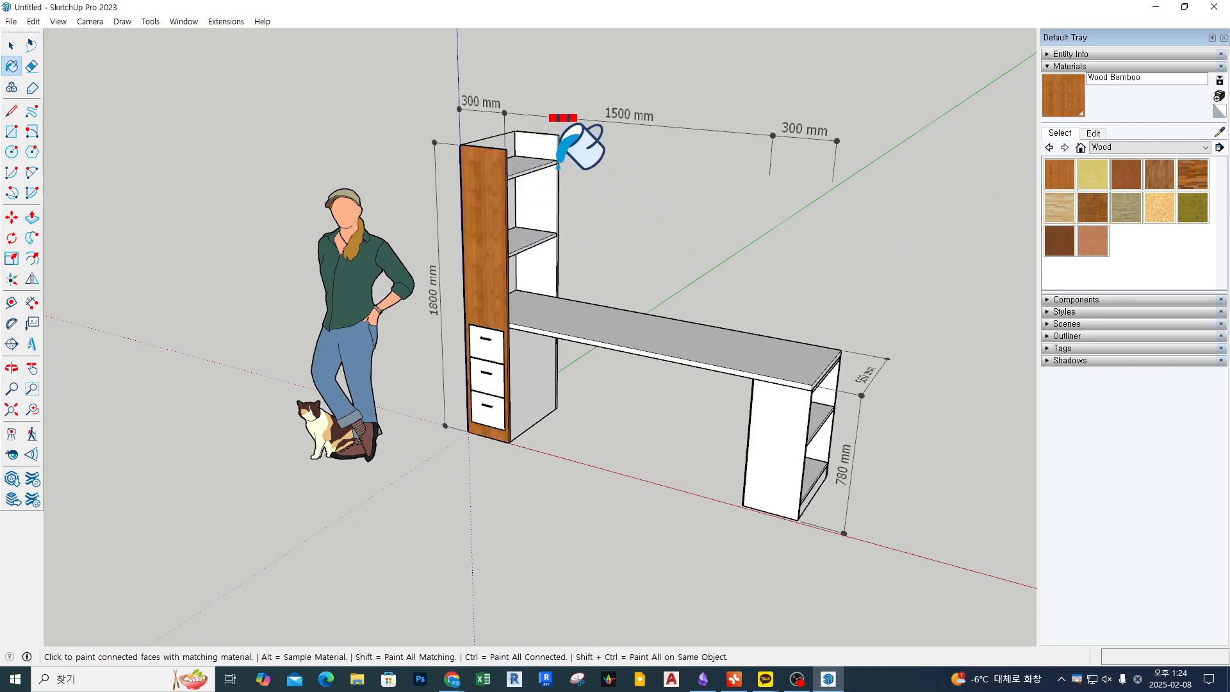
left_click(550, 148)
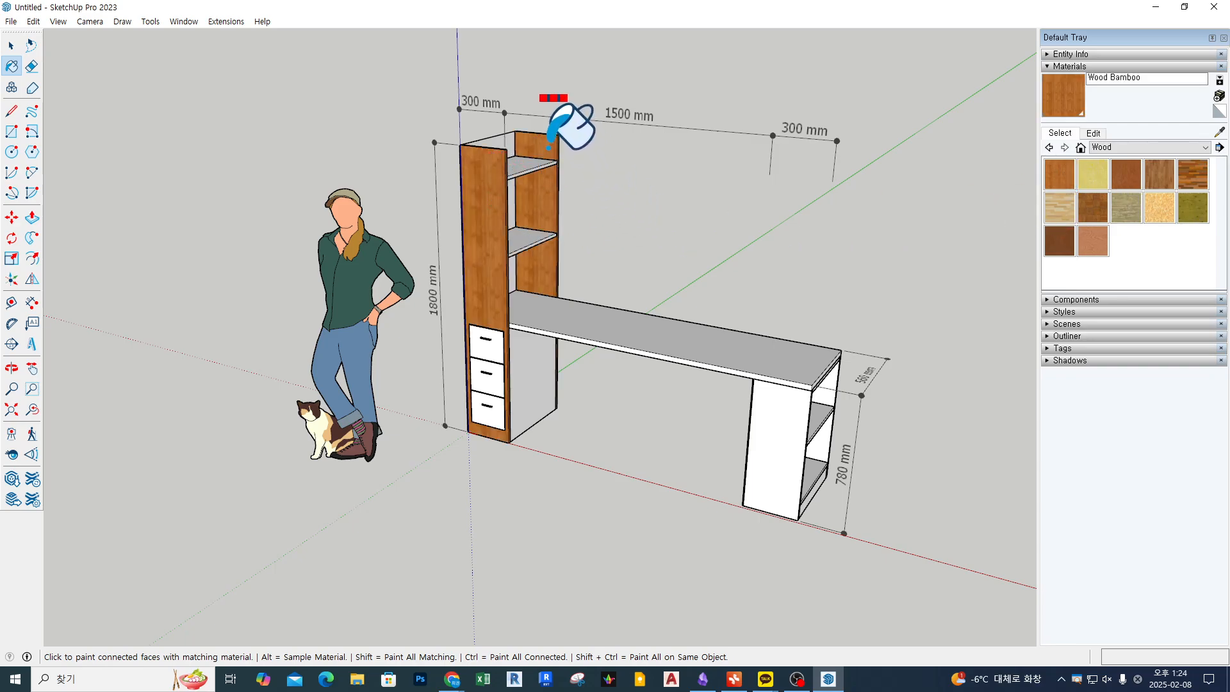
left_click(520, 368)
middle_click_drag(839, 242, 817, 256)
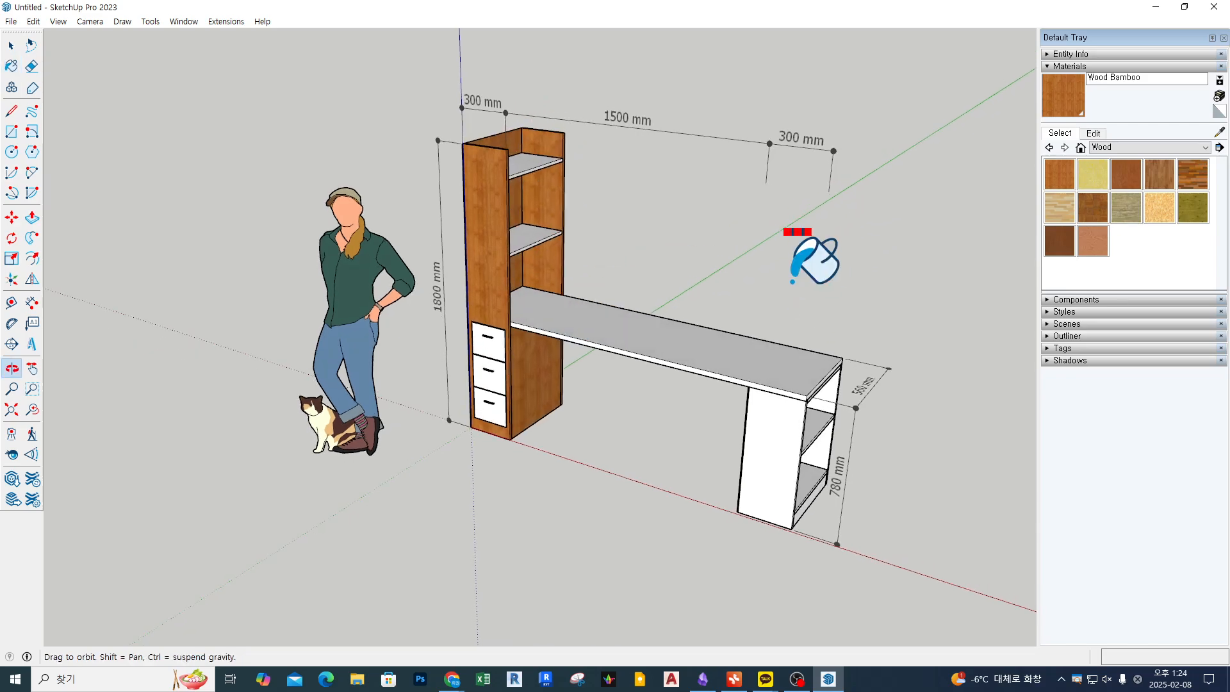
- Bring the reference photo into view beside the model and paint the desktop slab with Wood Bamboo
mouse_move(577, 8)
left_mouse_down()
mouse_move(826, 179)
mouse_move(736, 66)
mouse_move(978, 66)
mouse_move(772, 58)
mouse_move(706, 16)
mouse_move(746, 22)
left_mouse_up()
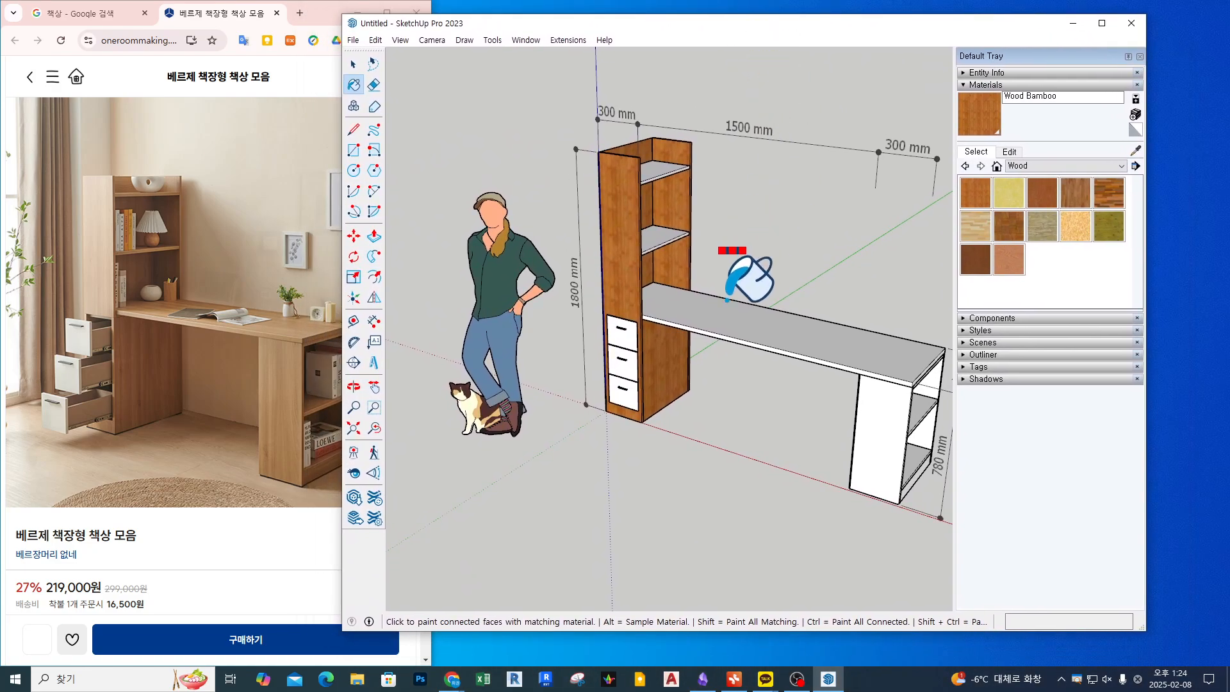
left_click(856, 350)
mouse_move(855, 350)
middle_mouse_down()
mouse_move(810, 365)
mouse_move(818, 377)
middle_mouse_up()
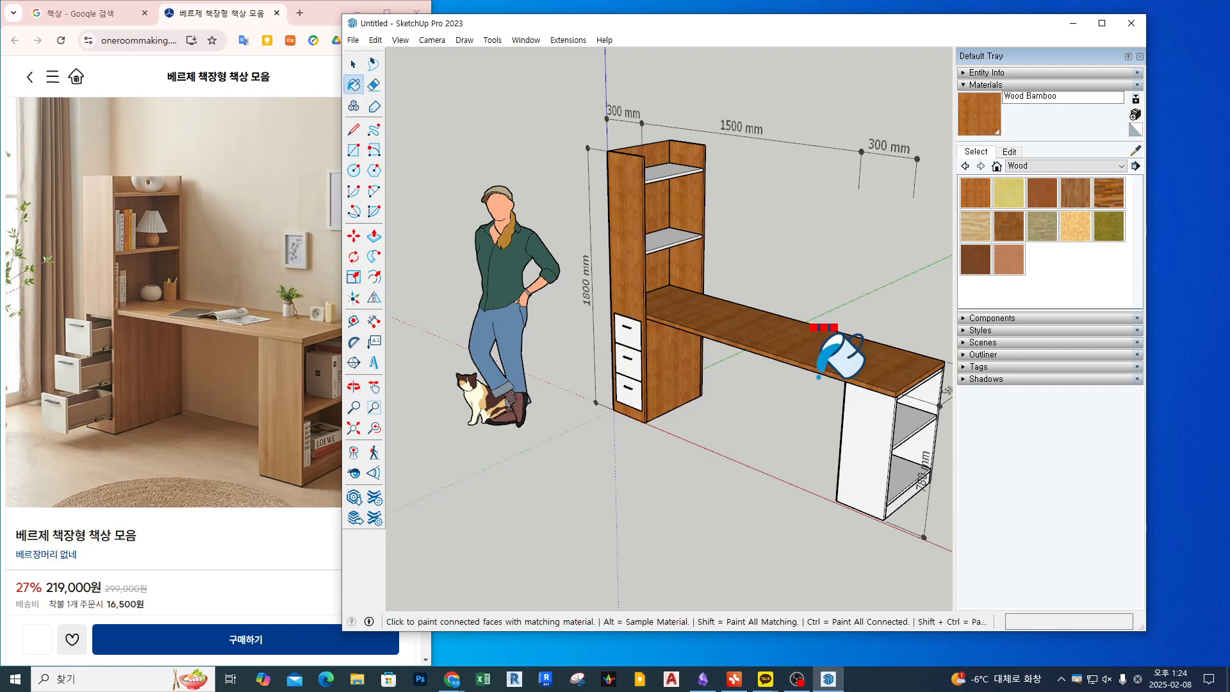
- Paint the low shelf unit's side panels, shelves, base strip, back and top piece with Wood Bamboo
left_click(871, 435)
left_click(913, 424)
middle_click_drag(923, 423, 764, 396)
scroll(797, 415, "up", 3)
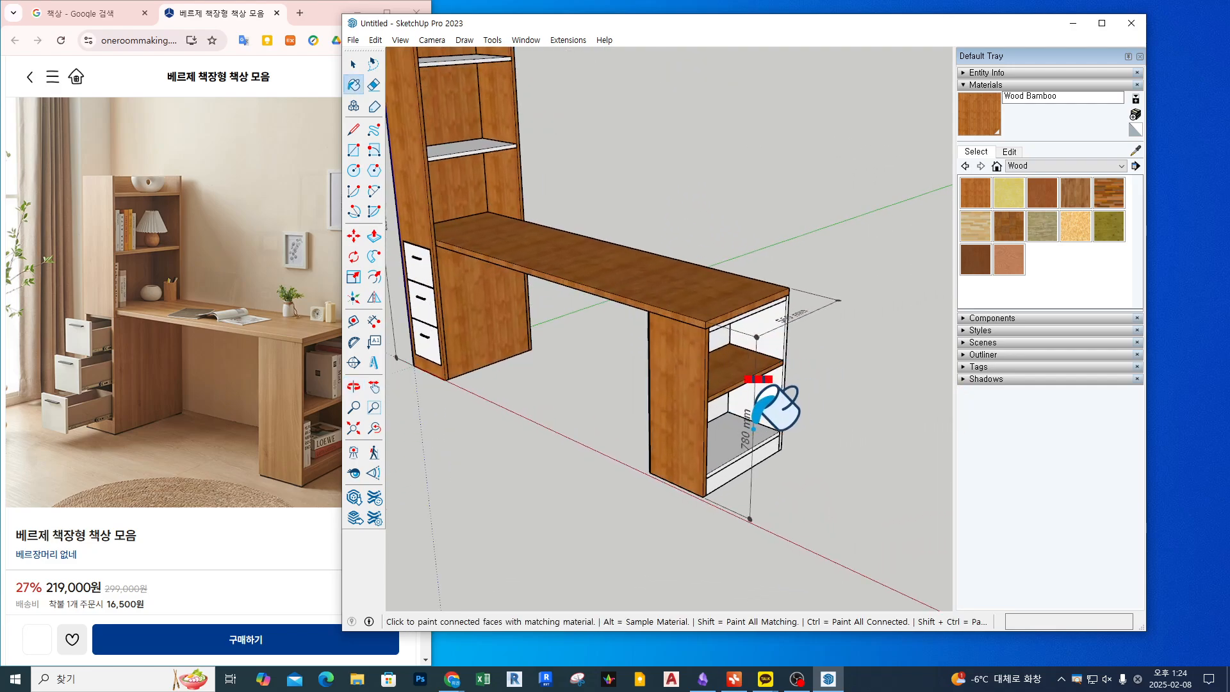
left_click(768, 414)
left_click(734, 456)
left_click(732, 477)
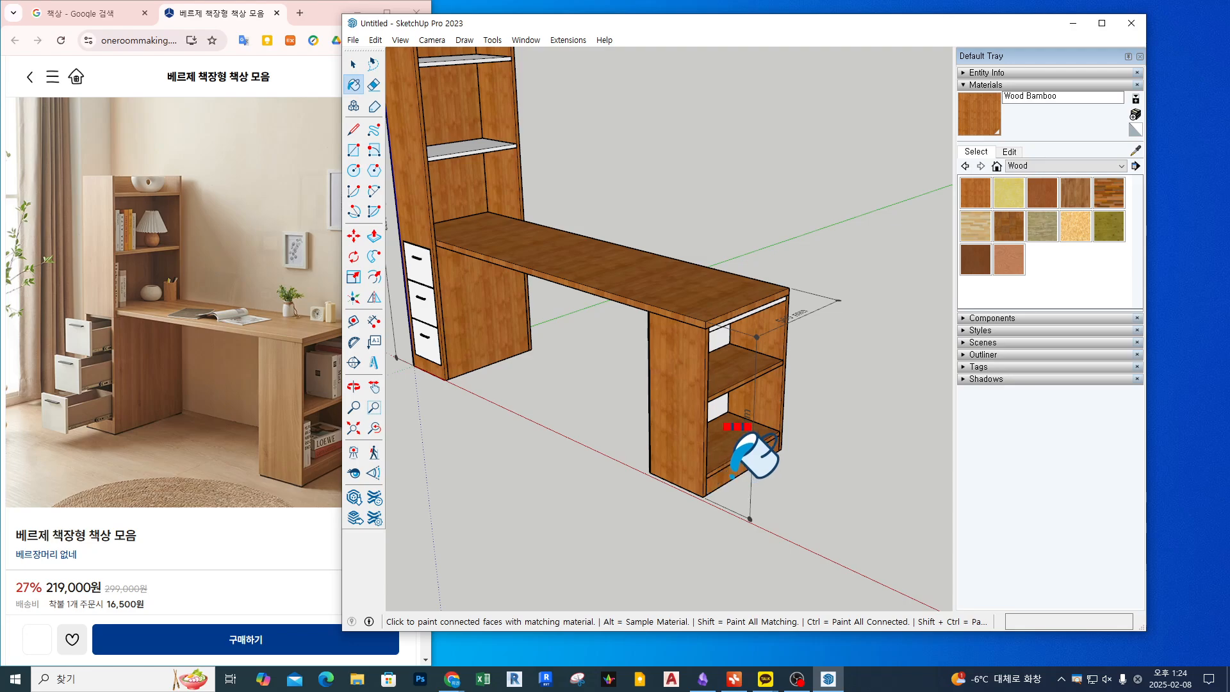
left_click(718, 406)
left_click(714, 330)
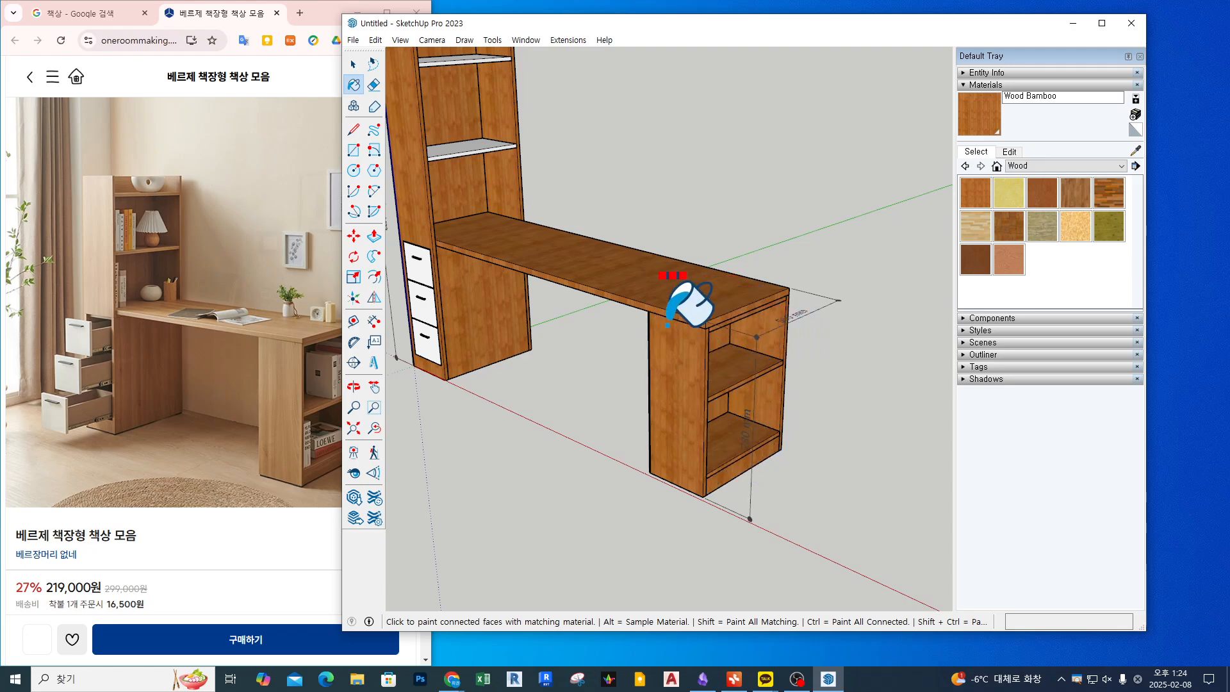
- Paint the bookcase's two open shelves above the desktop with Wood Bamboo and leave the Paint Bucket
scroll(668, 328, "down", 3)
middle_click_drag(633, 355, 647, 389)
left_click(547, 150)
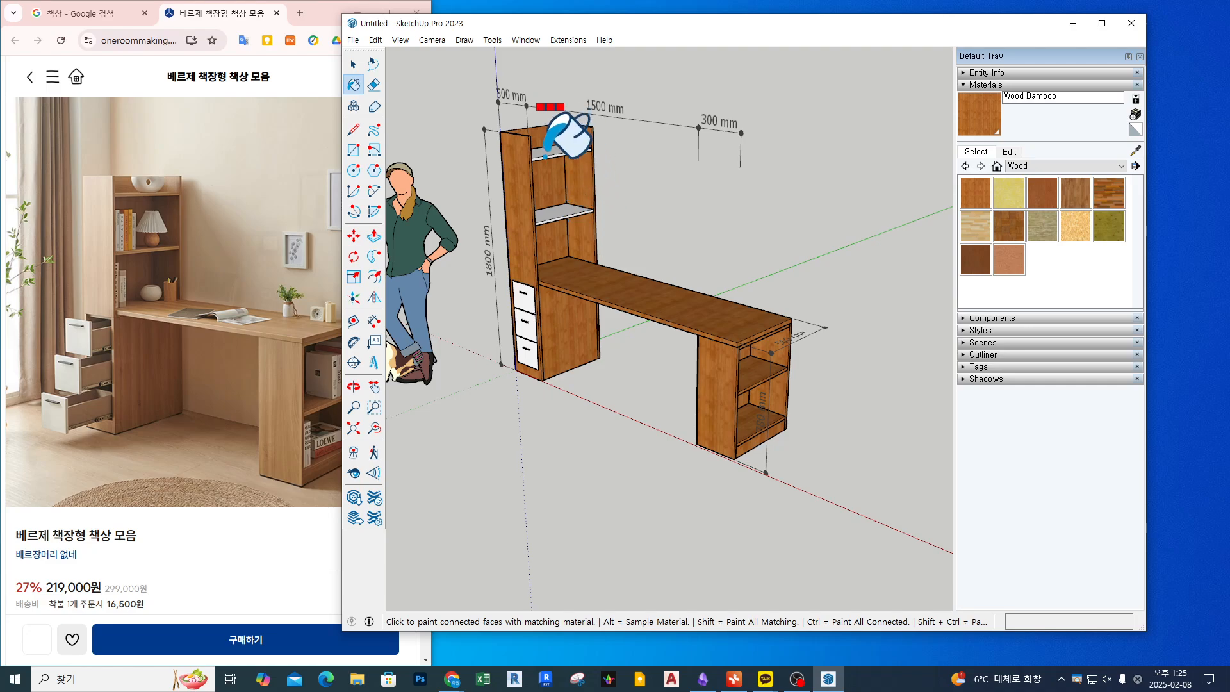
left_click(545, 157)
left_click(564, 211)
left_click(576, 216)
middle_click_drag(618, 272, 693, 246)
key("space")
scroll(579, 191, "up", 3)
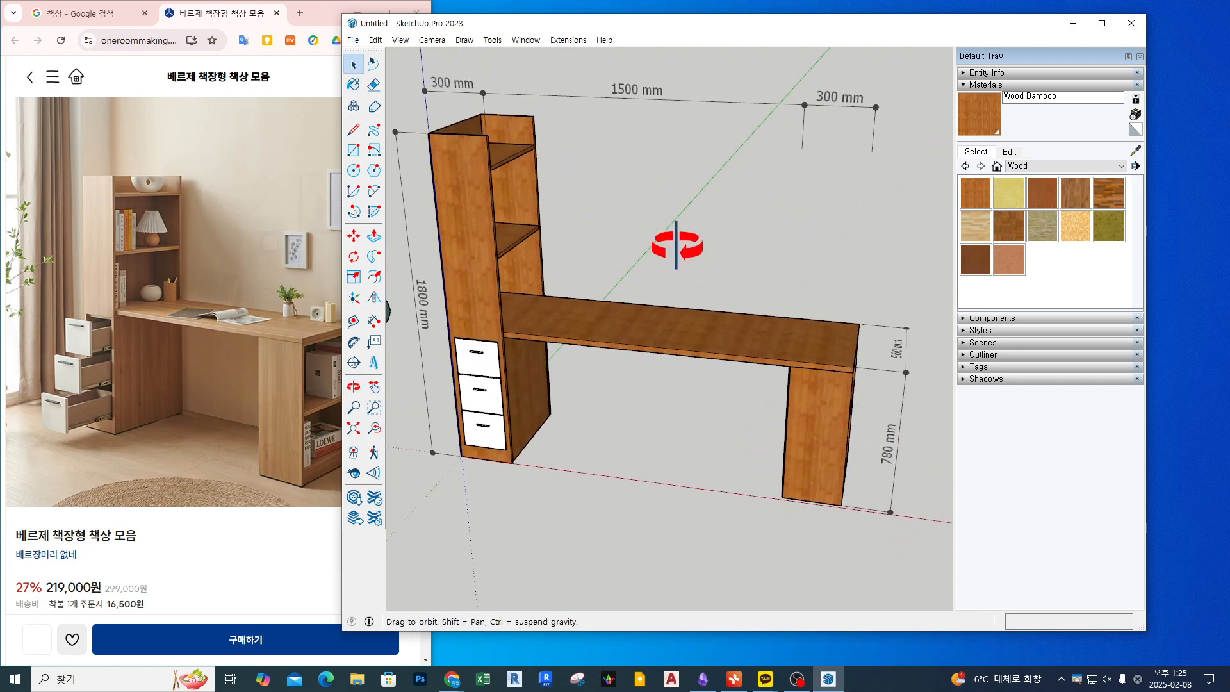